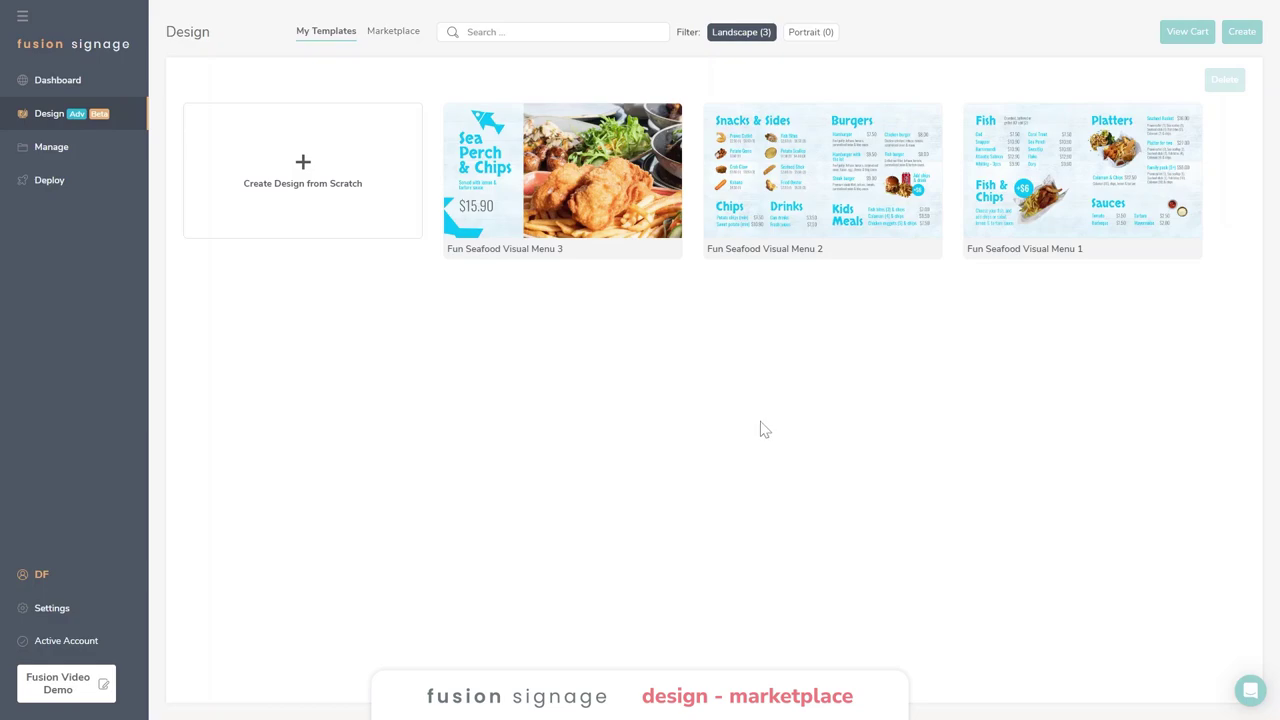
Browse the landscape design templates offered in the Marketplace.
click(403, 36)
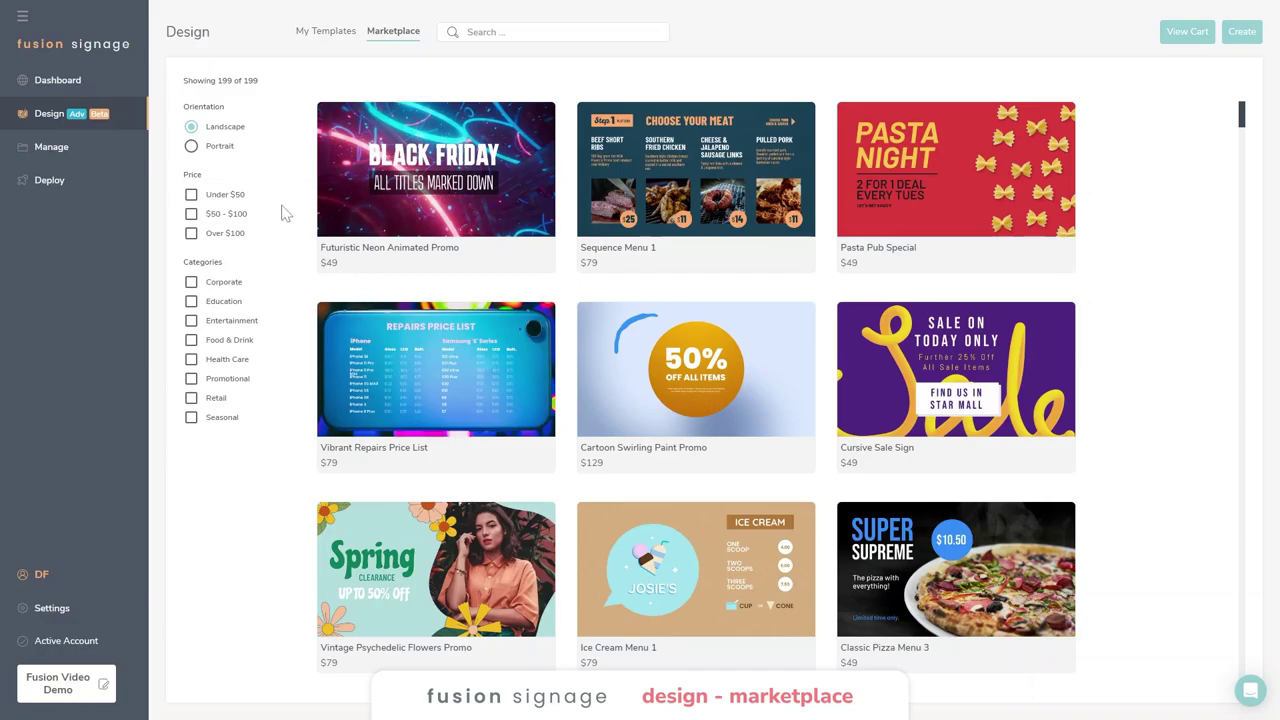
scroll(600, 300, down, 4)
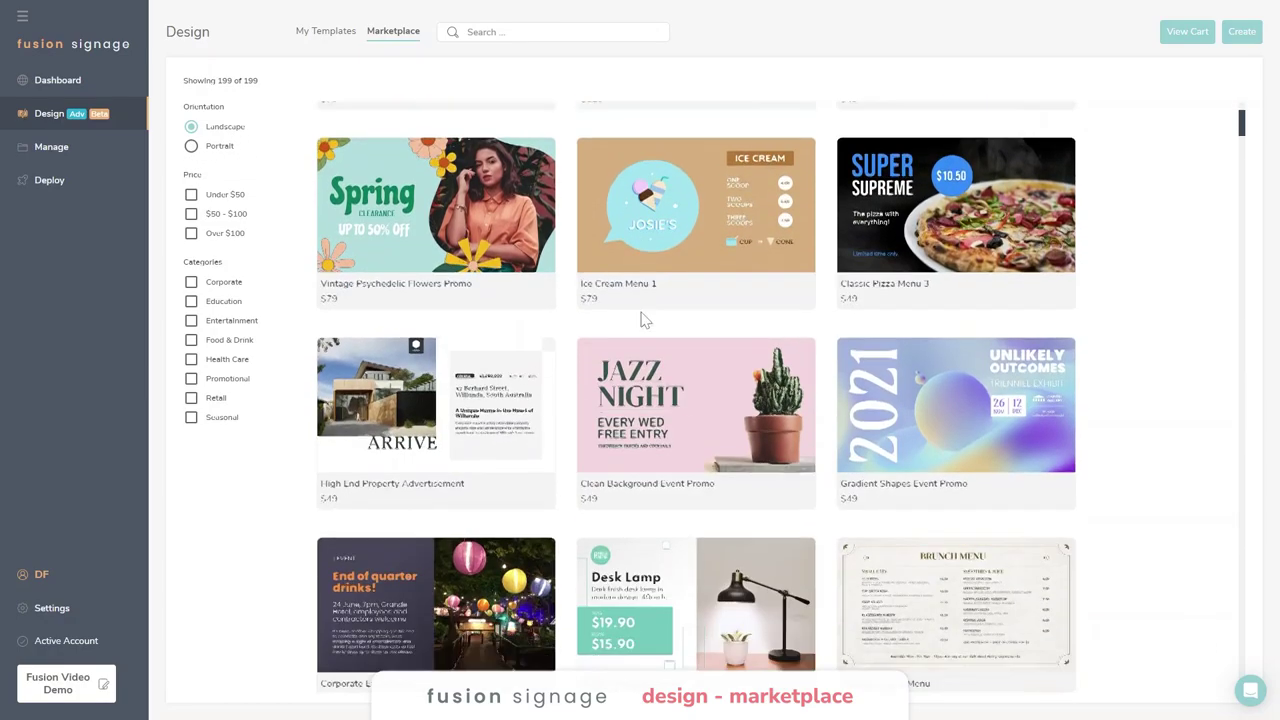
scroll(644, 320, down, 8)
scroll(648, 320, up, 8)
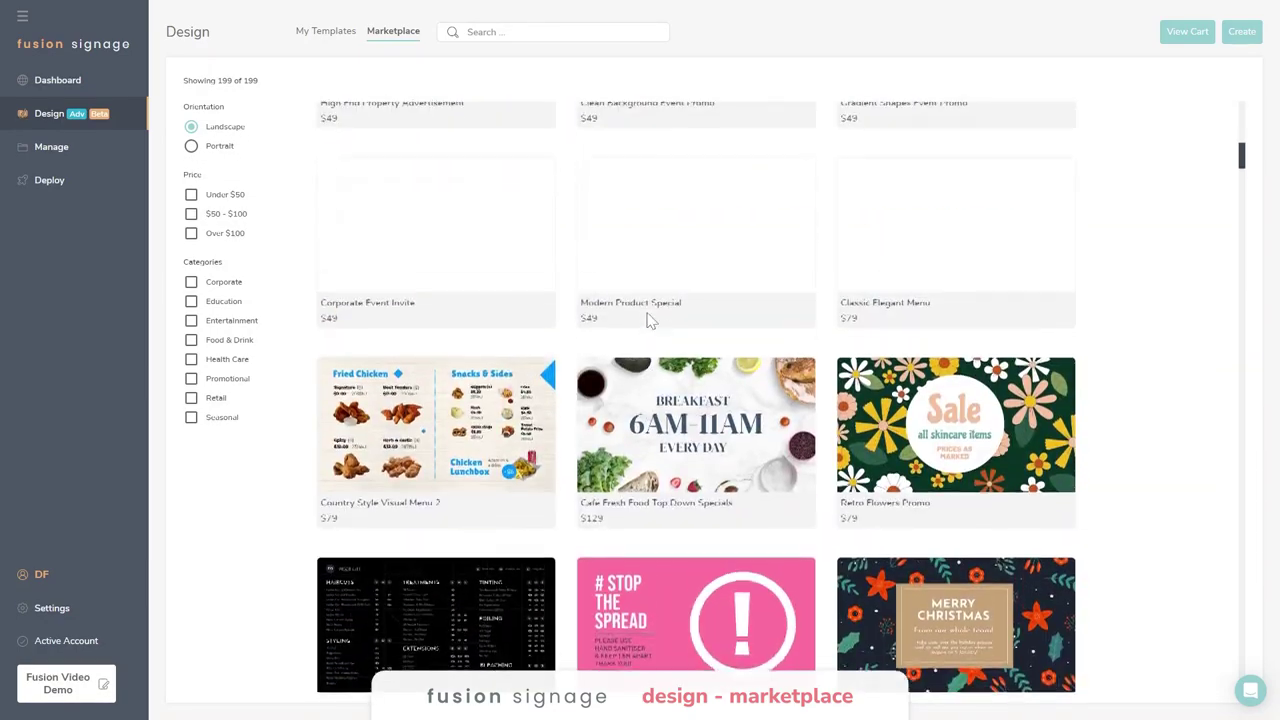
scroll(648, 320, up, 5)
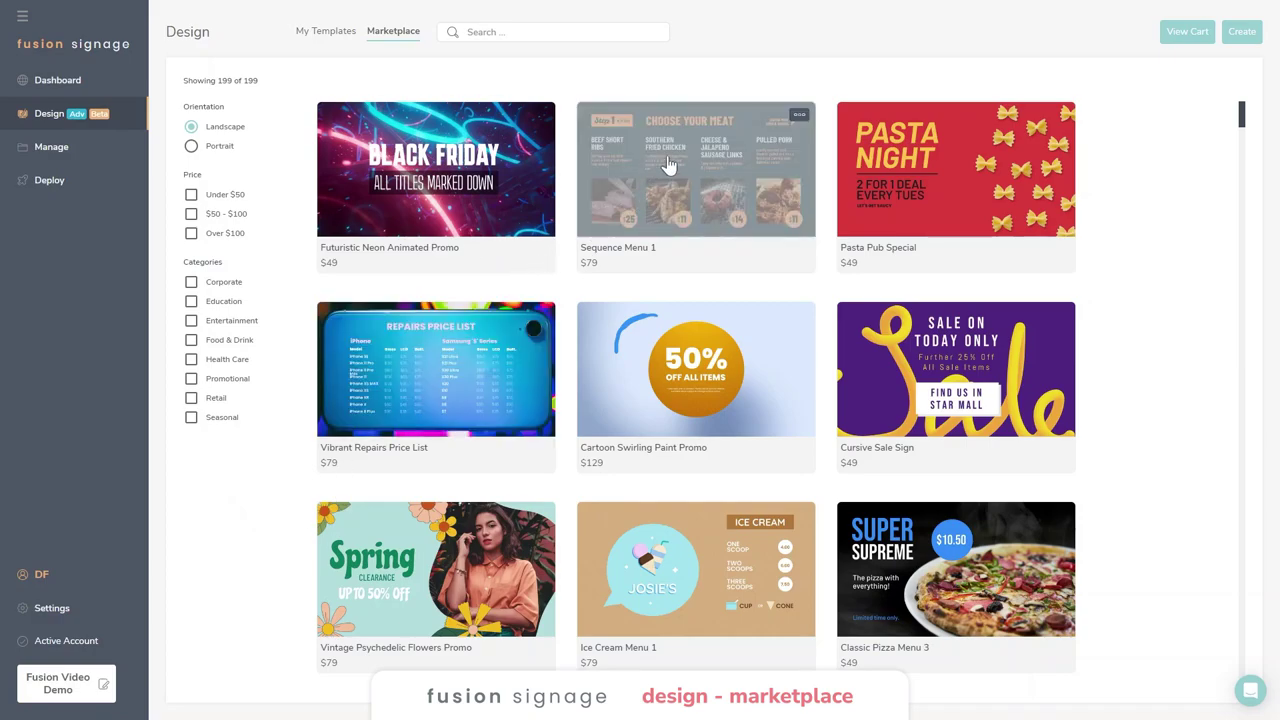
Create a design from the Fun Seafood Visual Menu 3 template in My Templates.
click(322, 34)
click(665, 116)
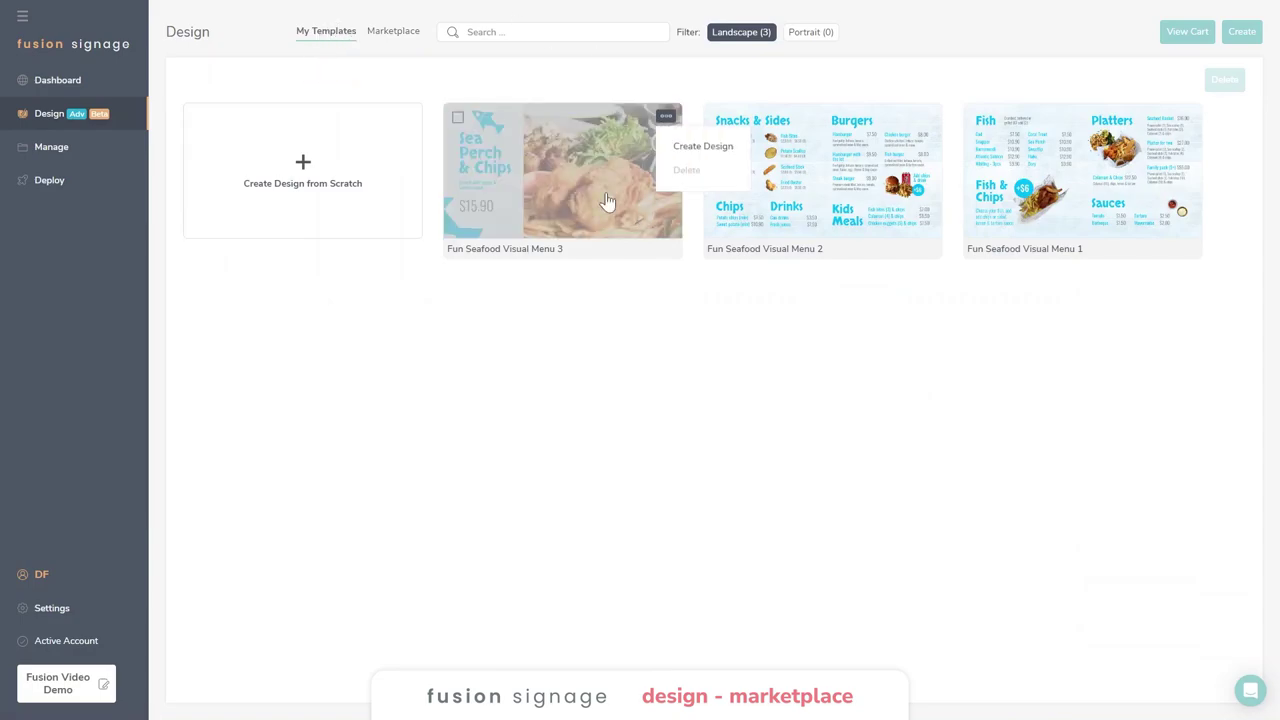
click(720, 148)
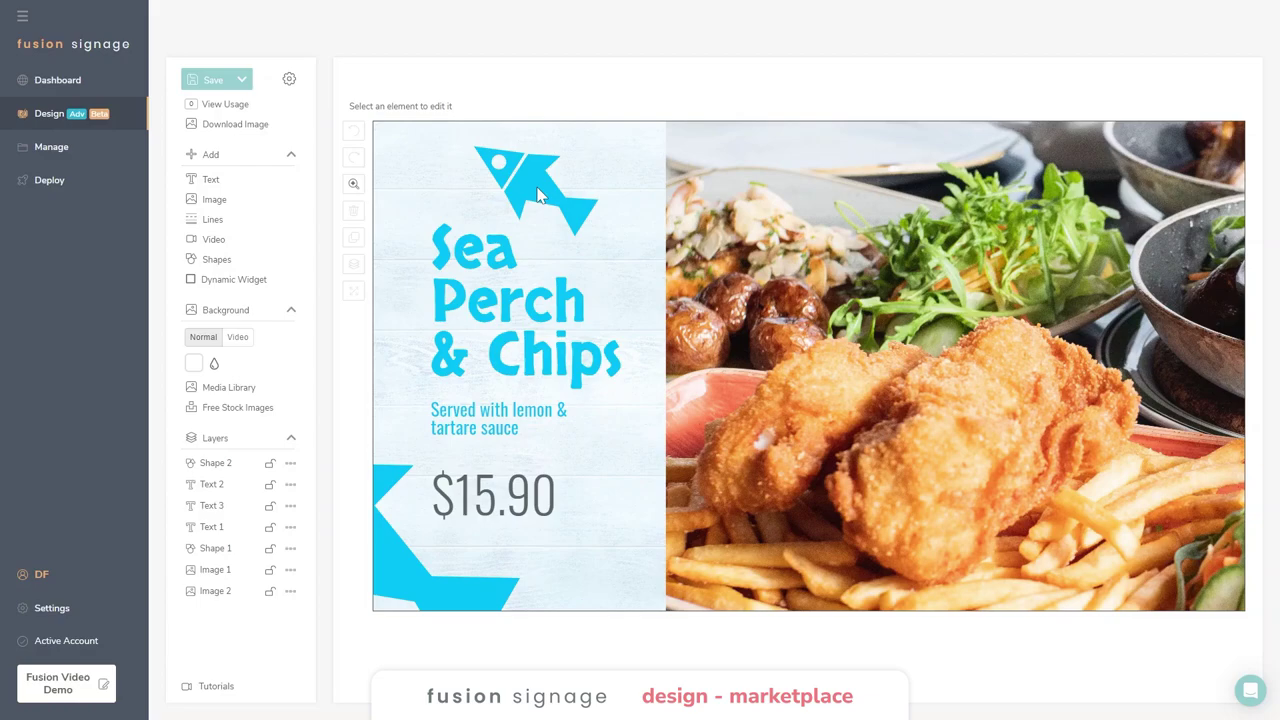
Reposition the fish shape and the "Sea Perch & Chips" heading, setting the heading's font to Antic Slab.
drag(538, 195, 577, 205)
click(495, 295)
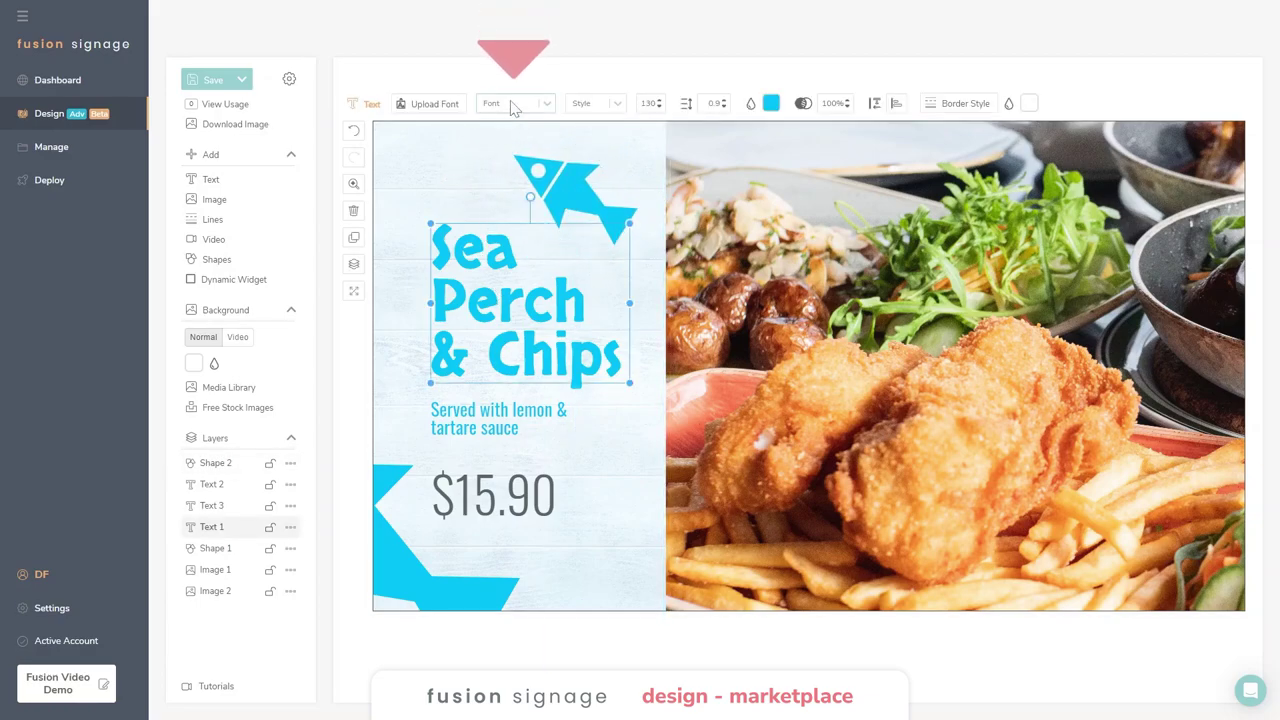
click(514, 105)
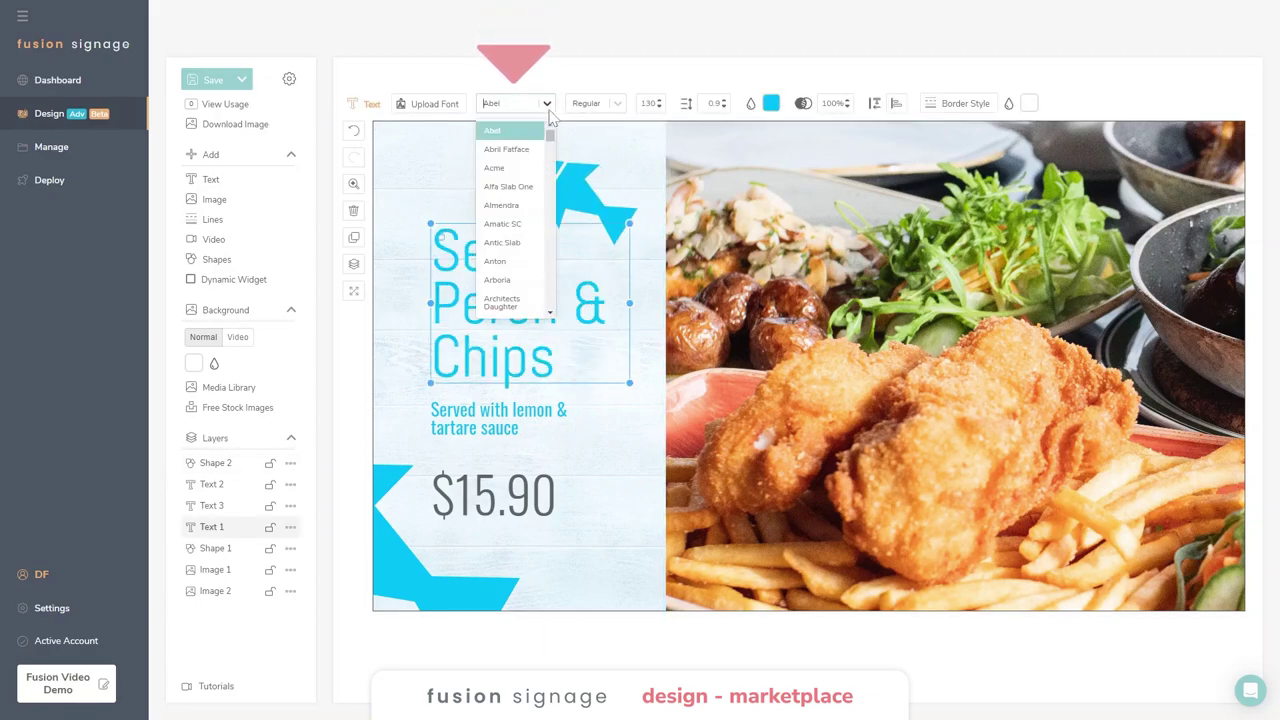
click(510, 245)
drag(542, 340, 517, 313)
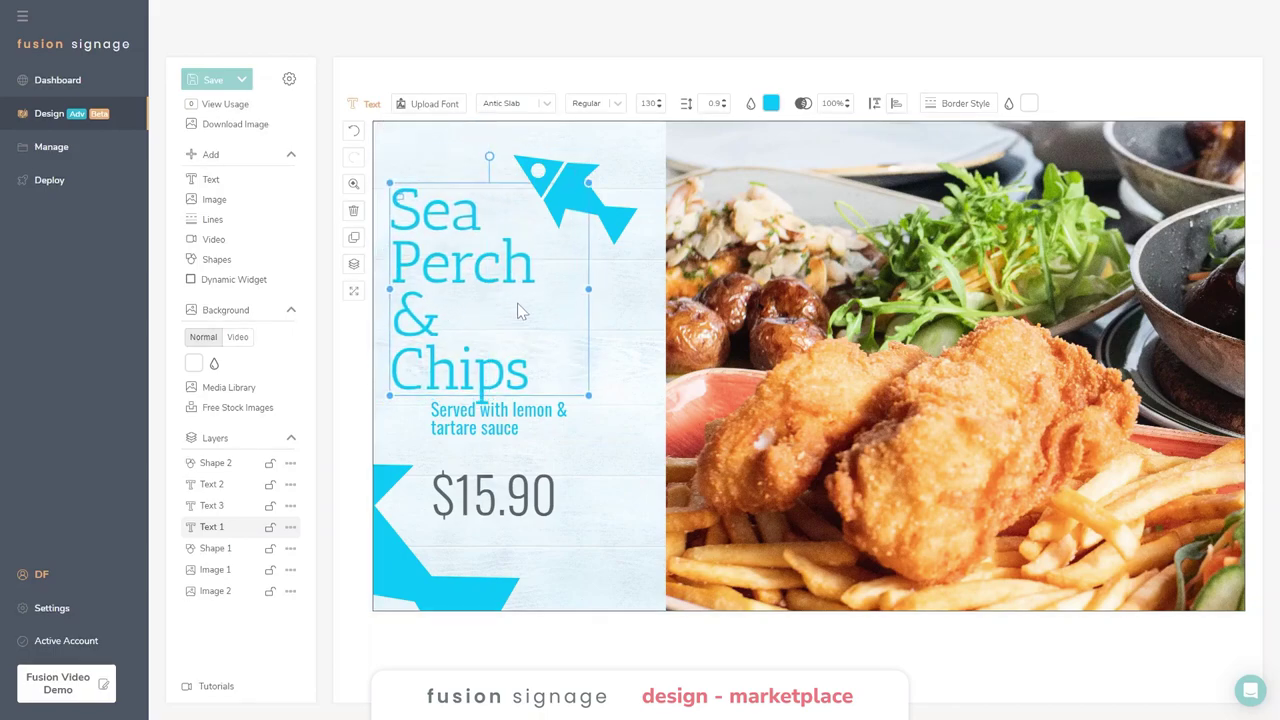
click(490, 490)
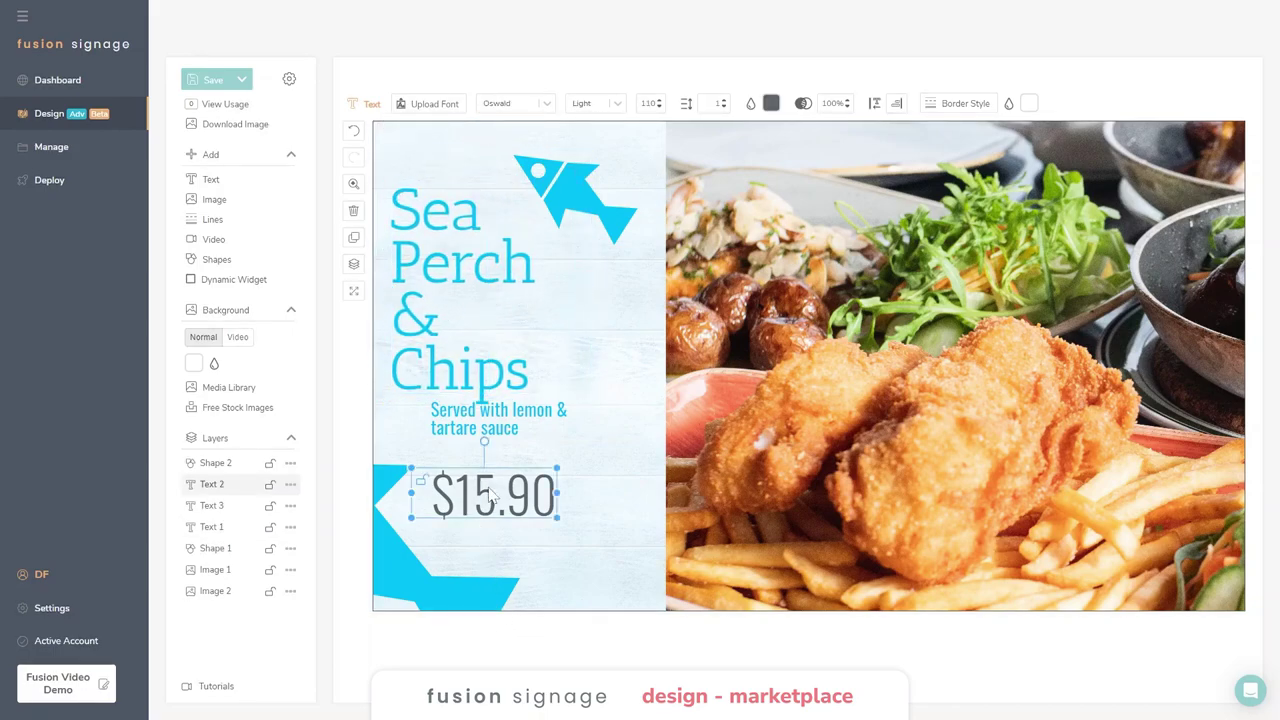
Replace the large food photo with the boxed fish and chips photo from an Unsplash search for "fish and chips".
click(824, 377)
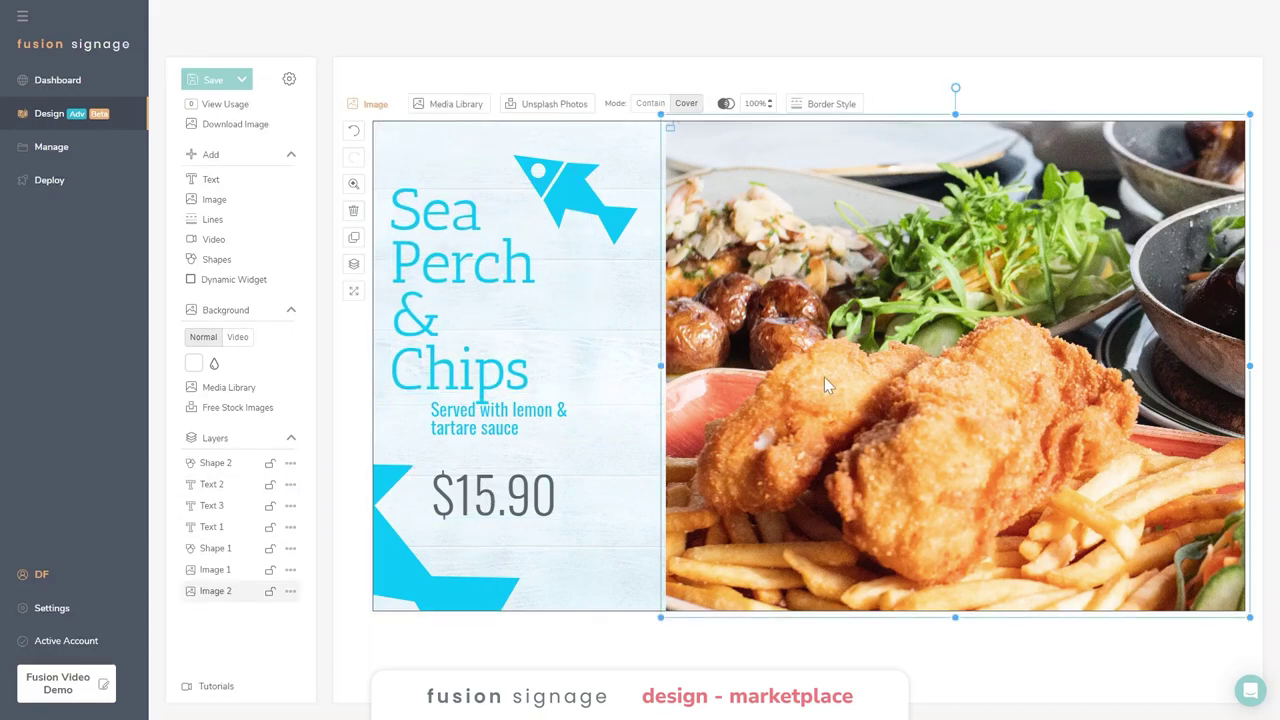
key(Delete)
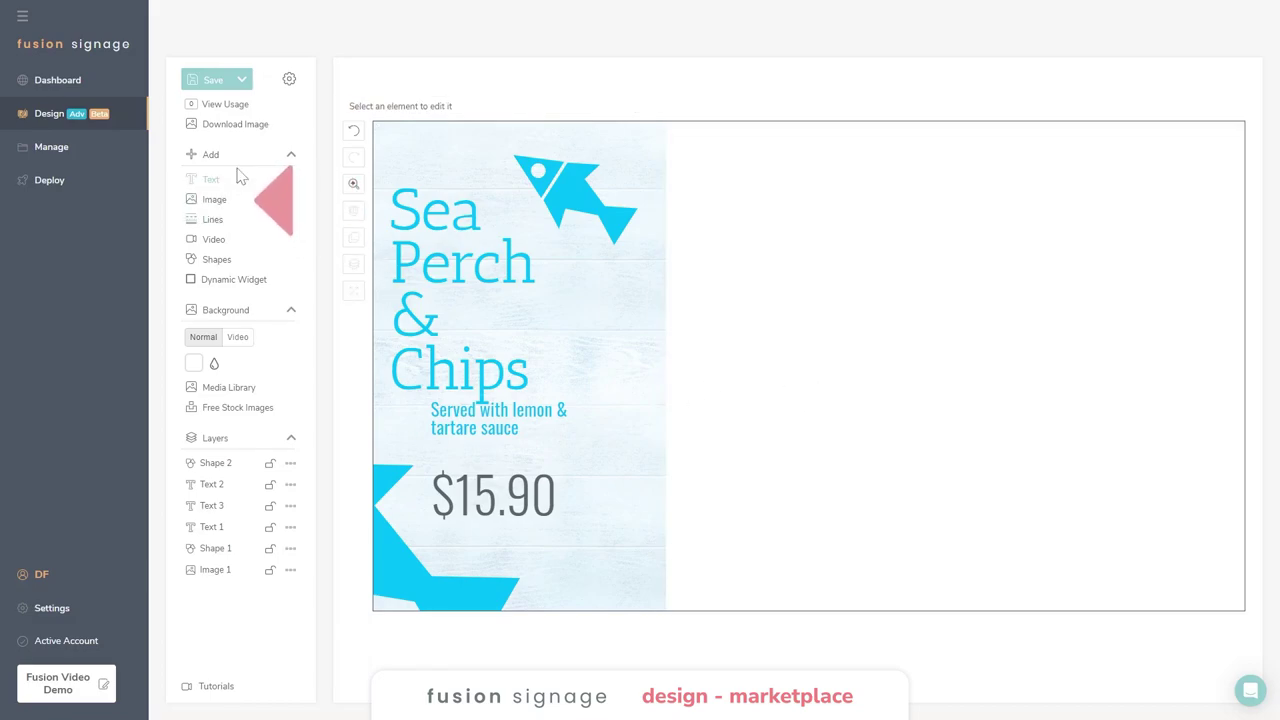
click(216, 201)
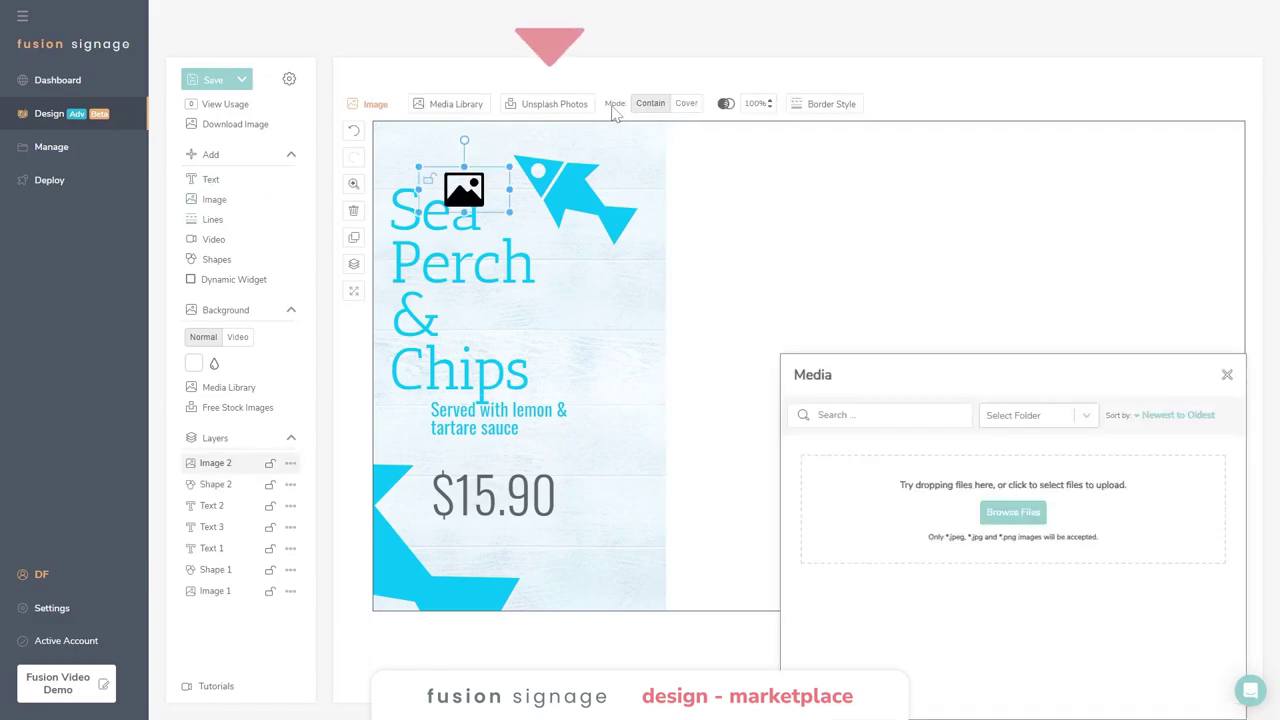
click(577, 108)
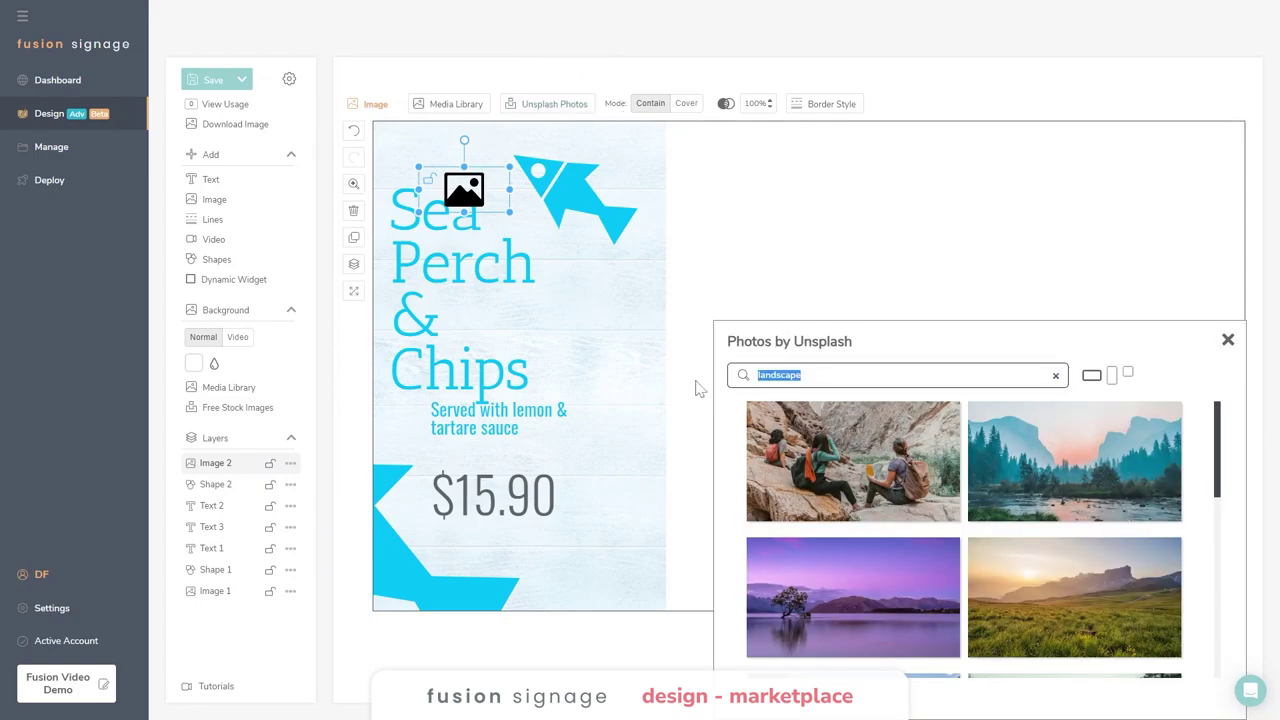
text(fish)
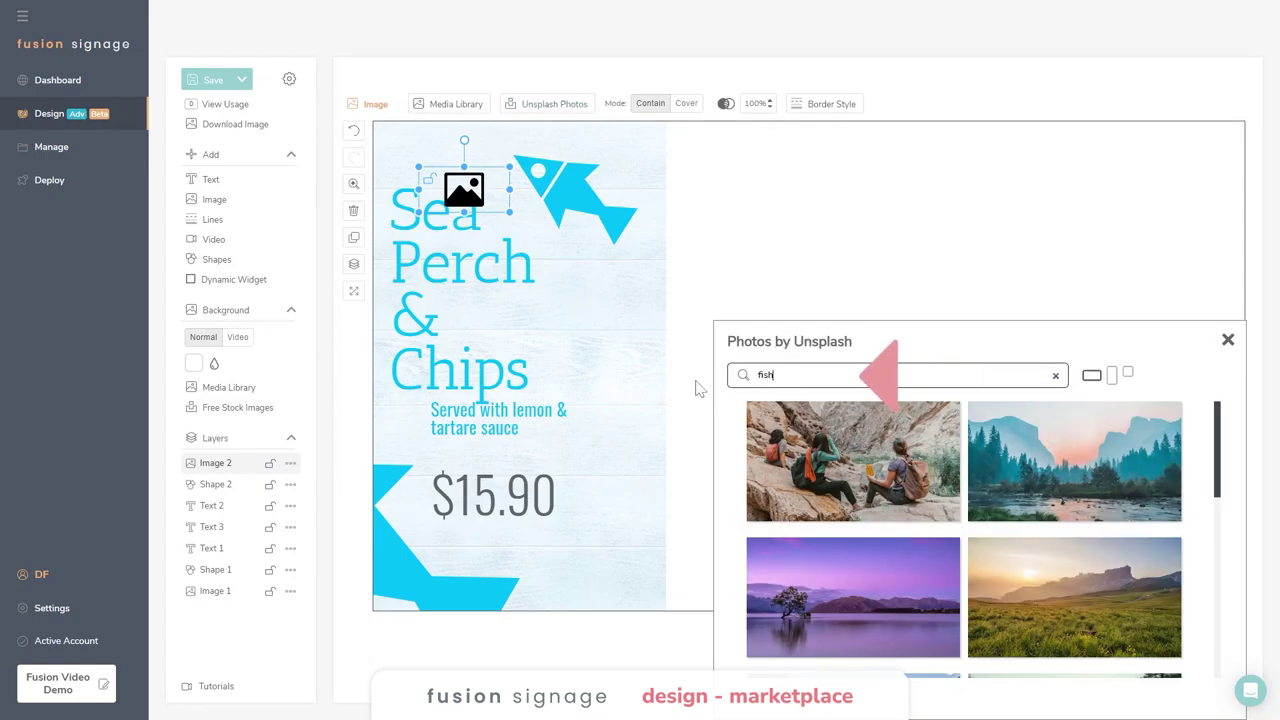
text( and chips)
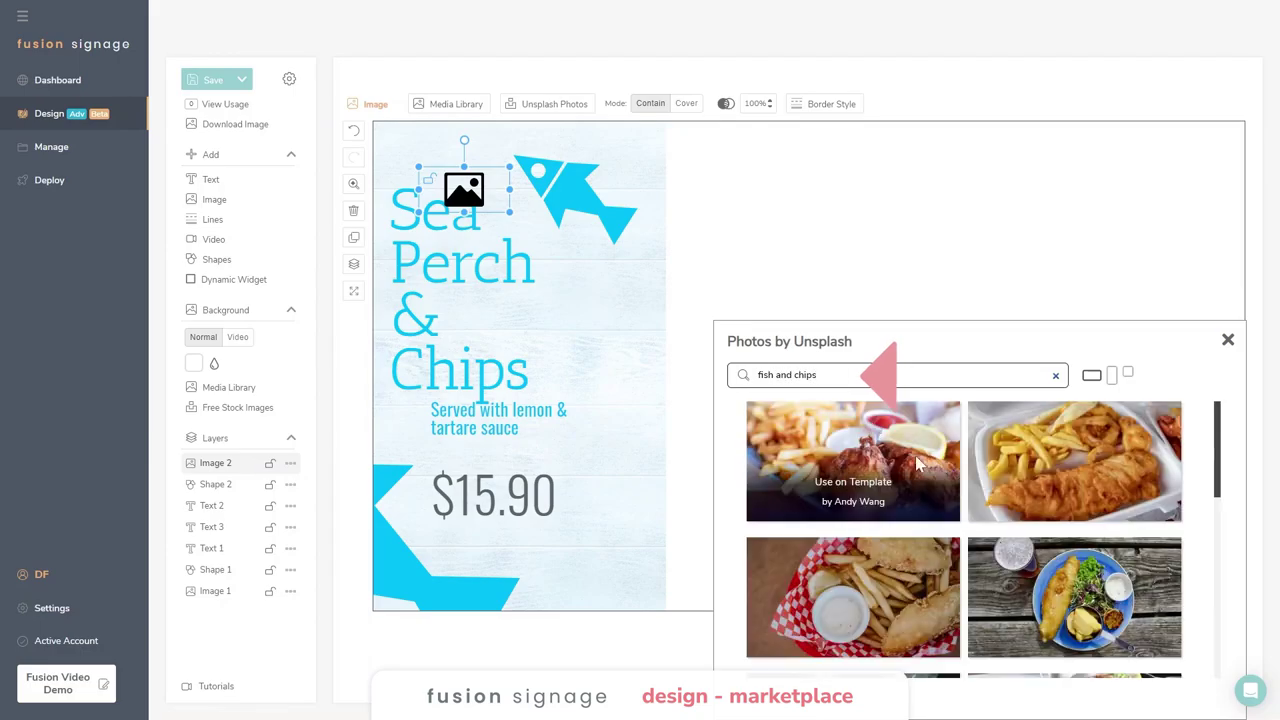
mouse_move(876, 497)
click(1066, 484)
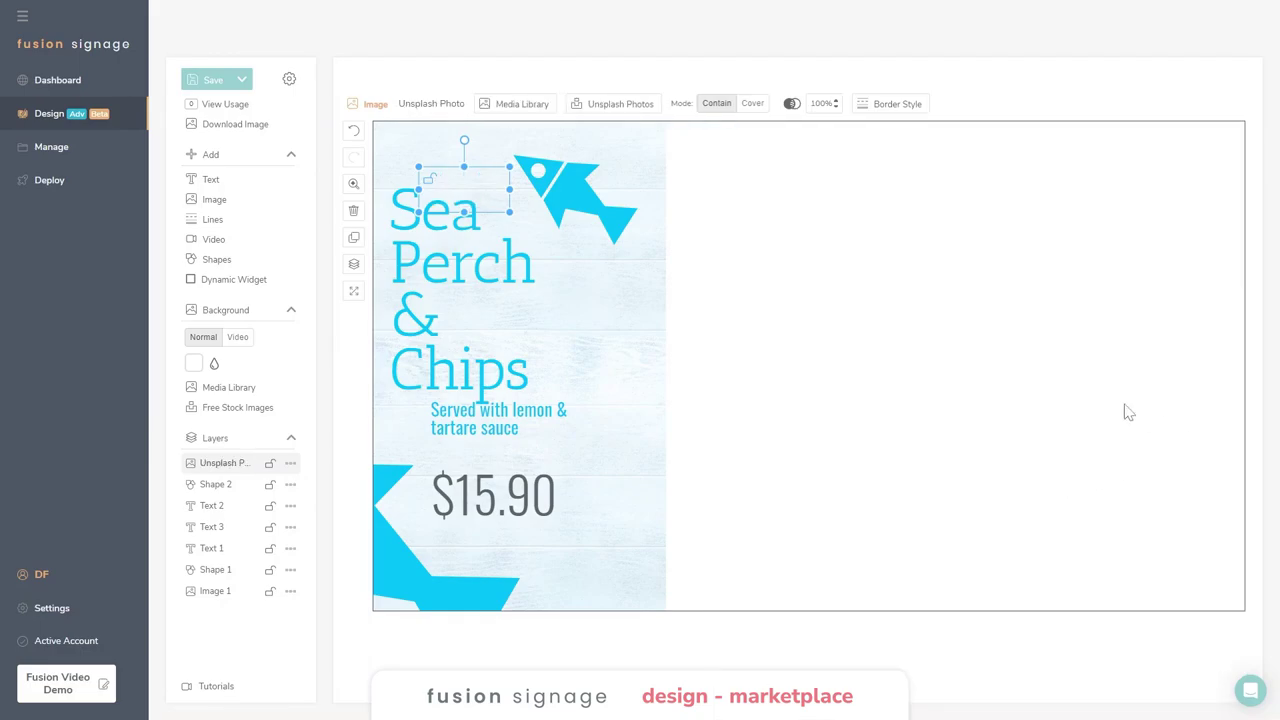
Set the new photo's mode to Cover and stretch it to fill the empty area beside the wooden text background.
drag(490, 192, 882, 481)
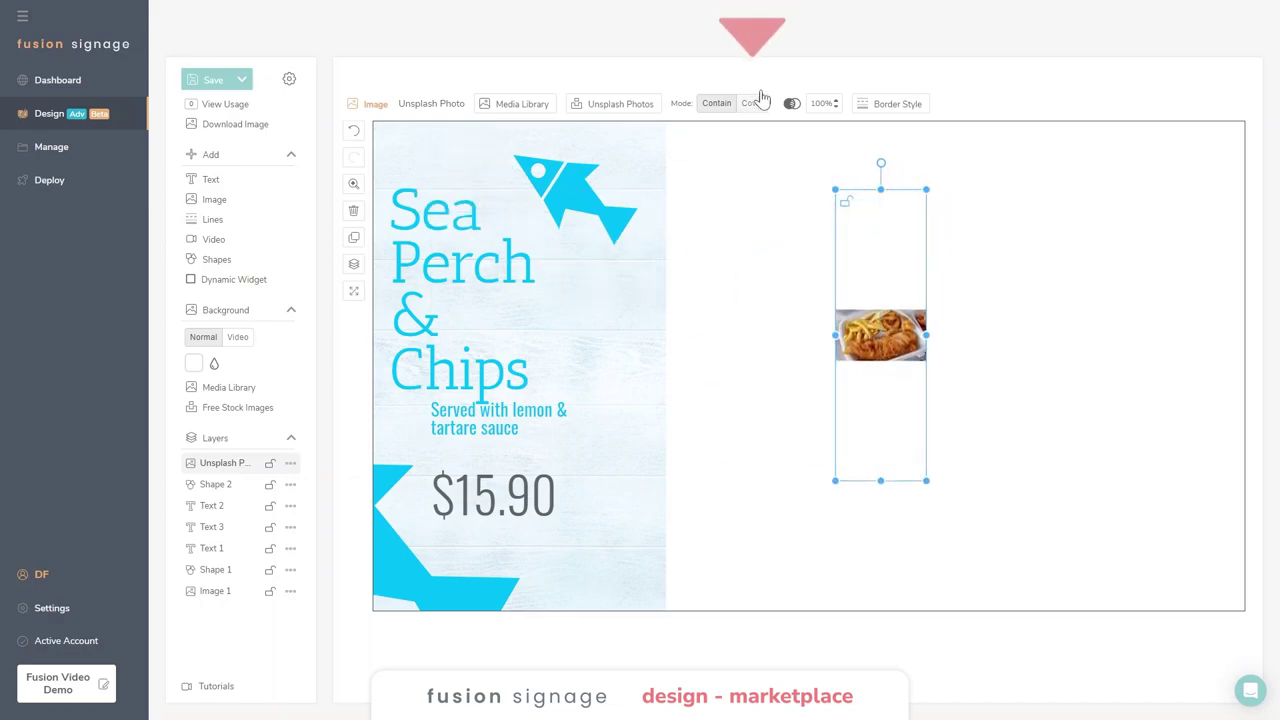
click(760, 108)
drag(835, 335, 666, 377)
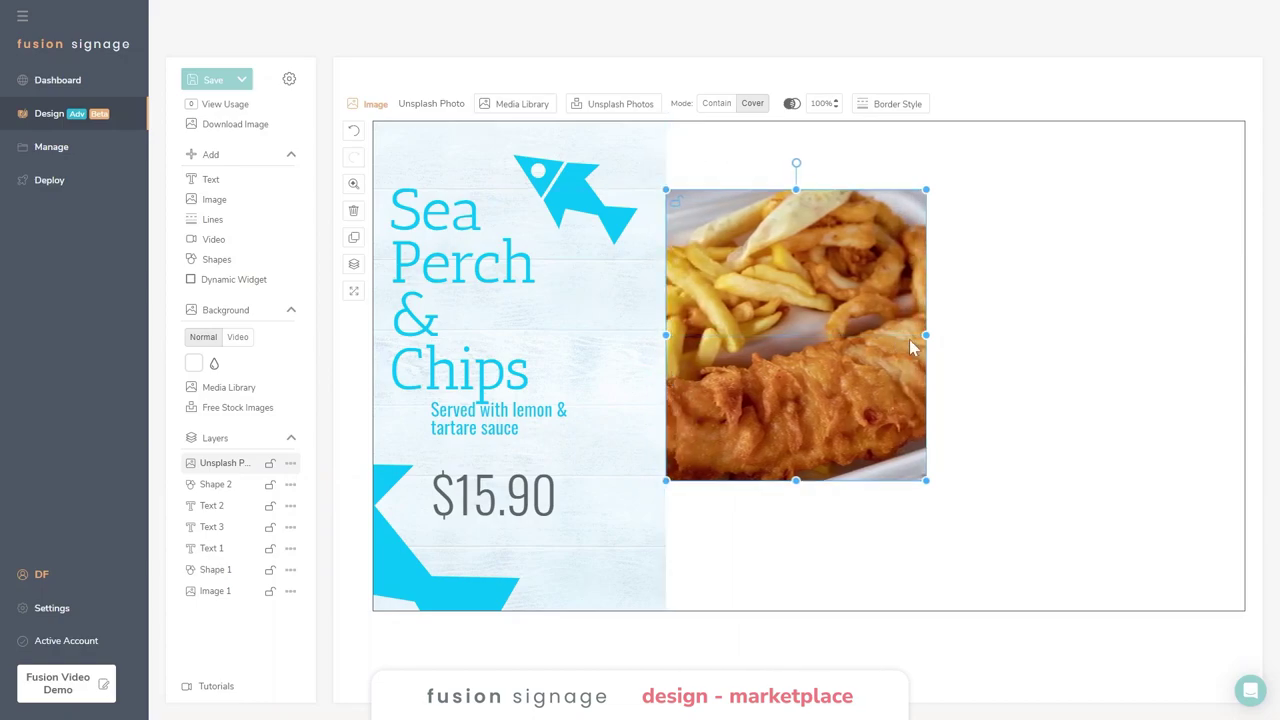
drag(926, 336, 1245, 330)
drag(960, 187, 958, 120)
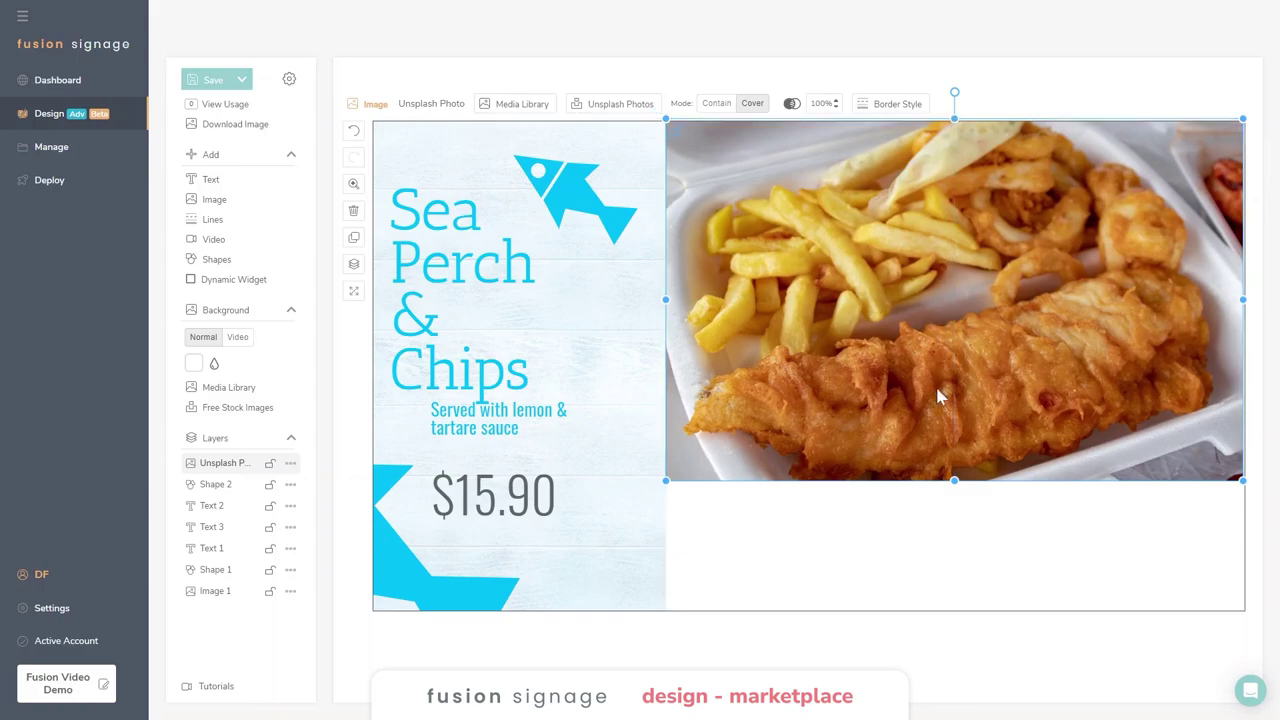
drag(956, 484, 975, 620)
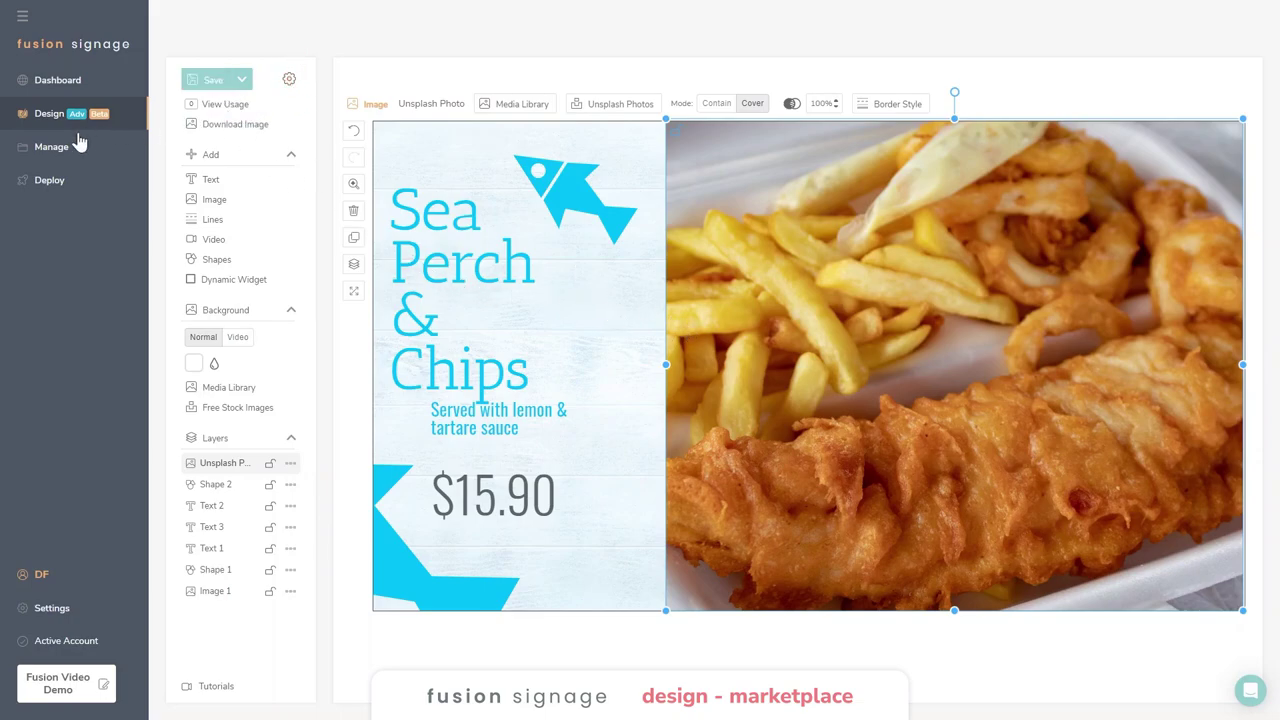
Leave the seafood menu design without saving and return to the Design page.
click(52, 119)
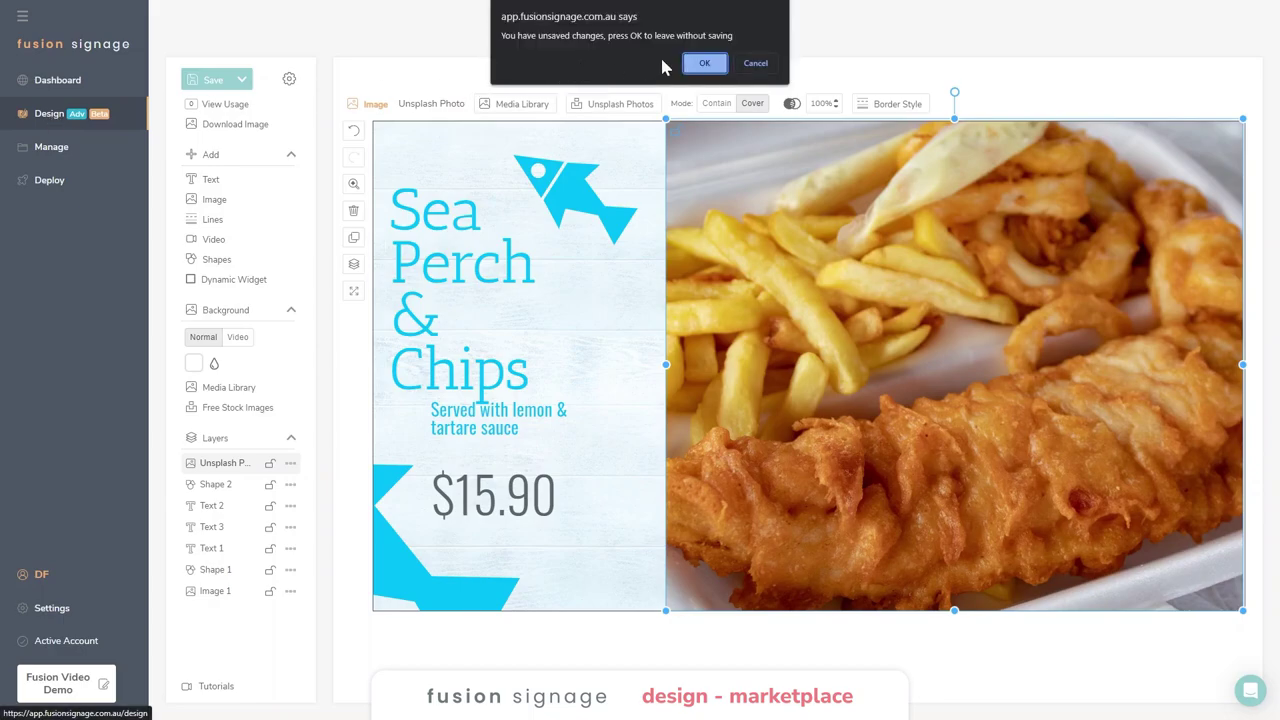
click(705, 63)
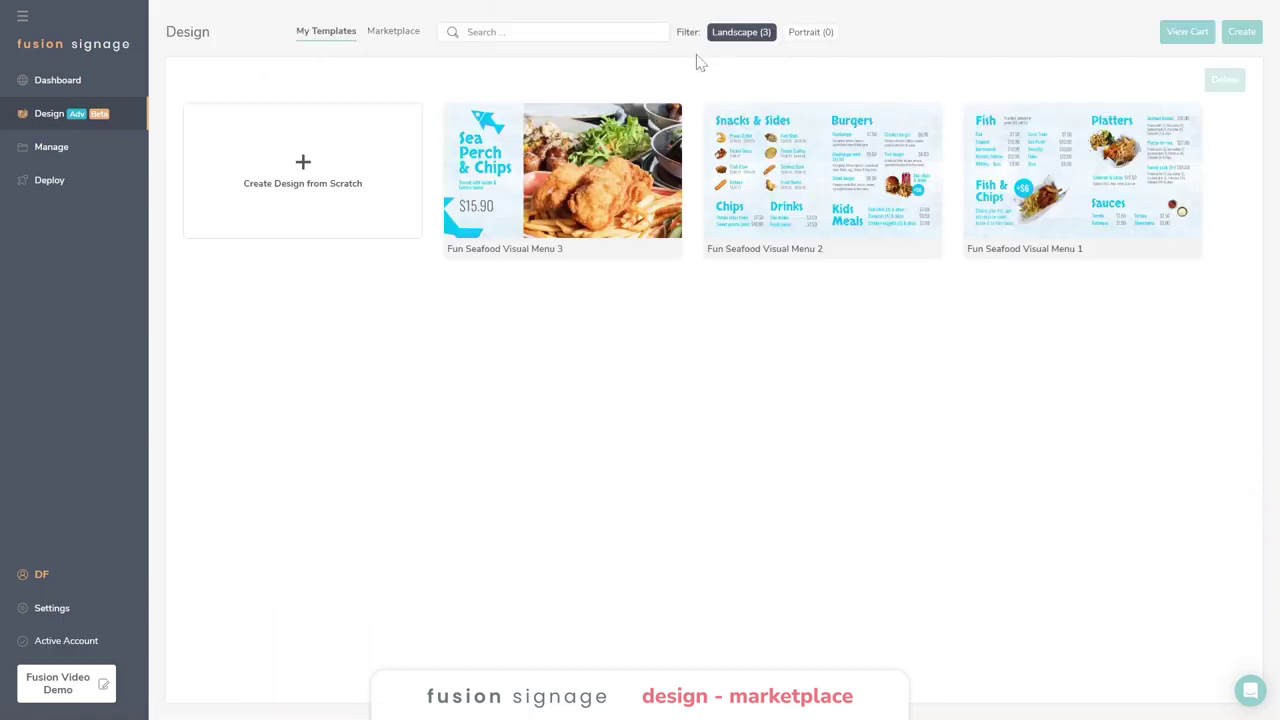
Start creating a design from scratch and show the default templates.
click(305, 167)
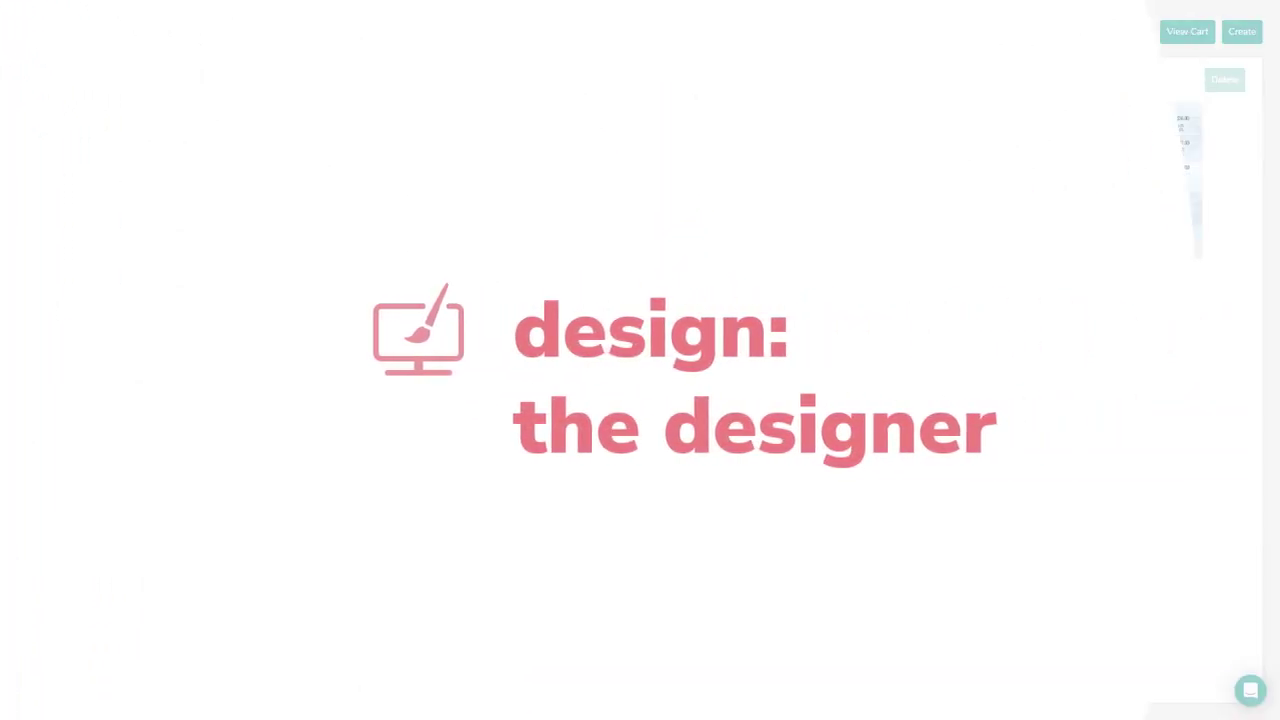
click(310, 175)
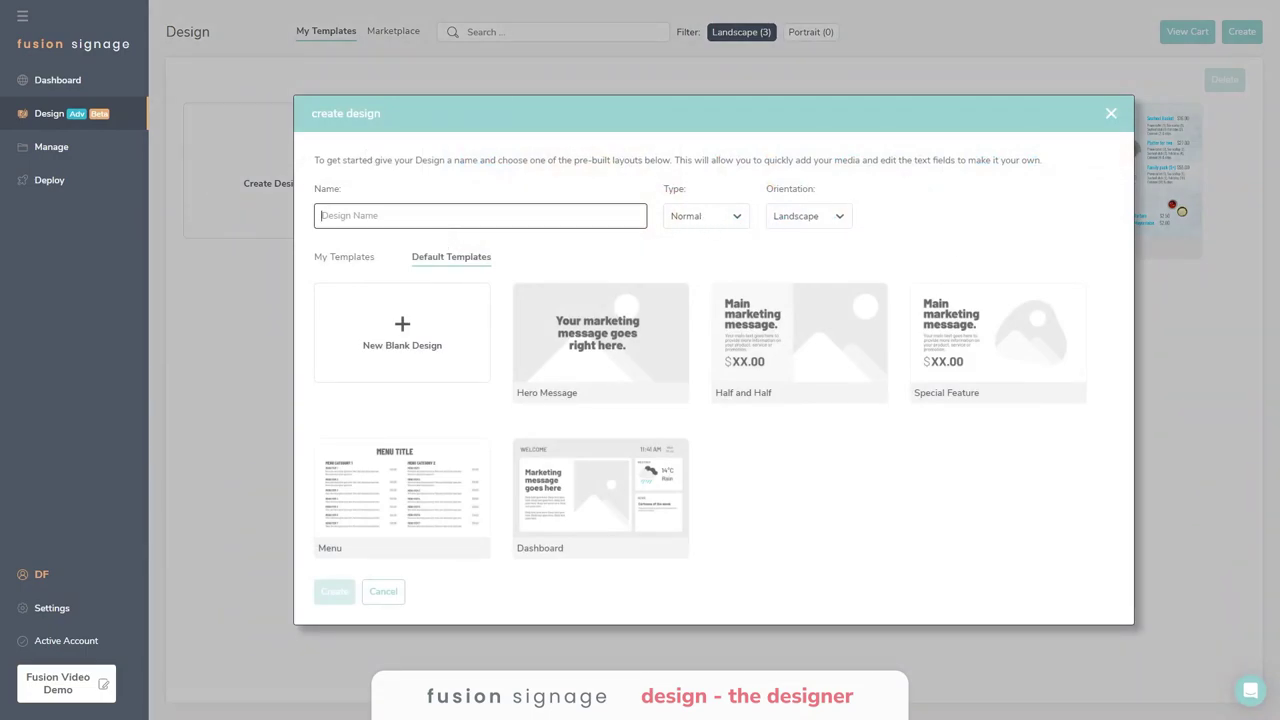
click(473, 284)
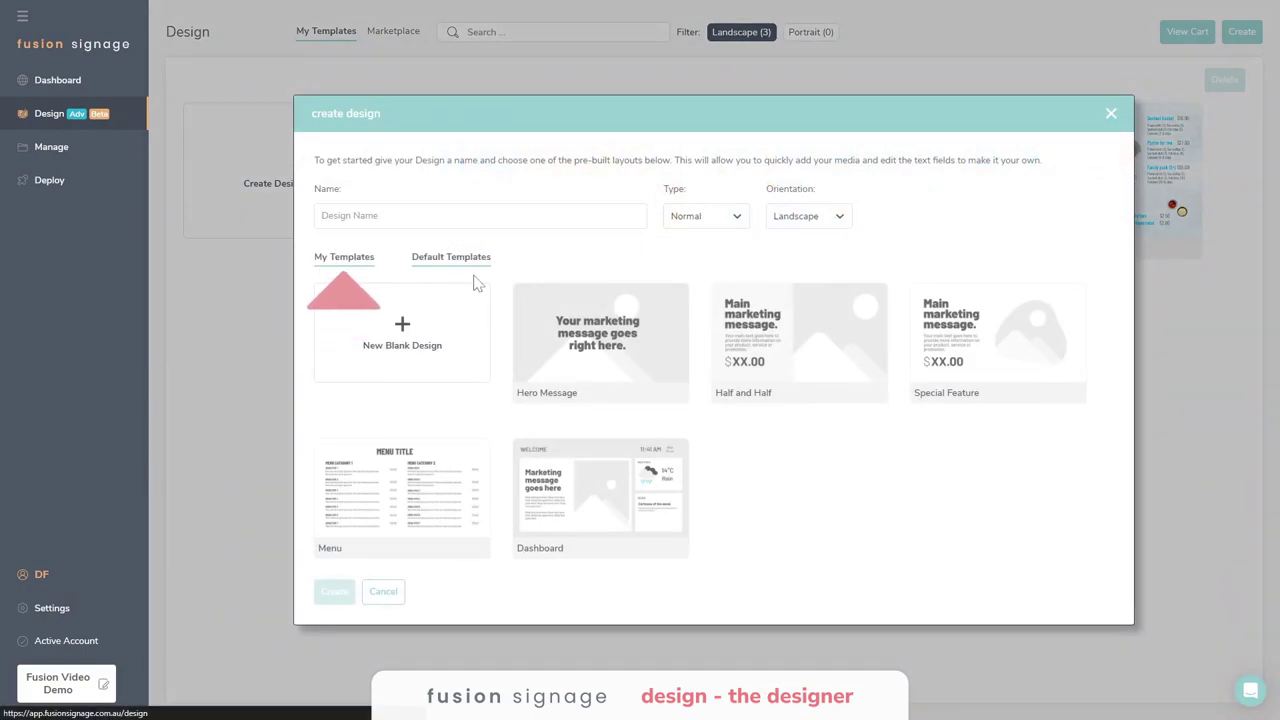
click(398, 307)
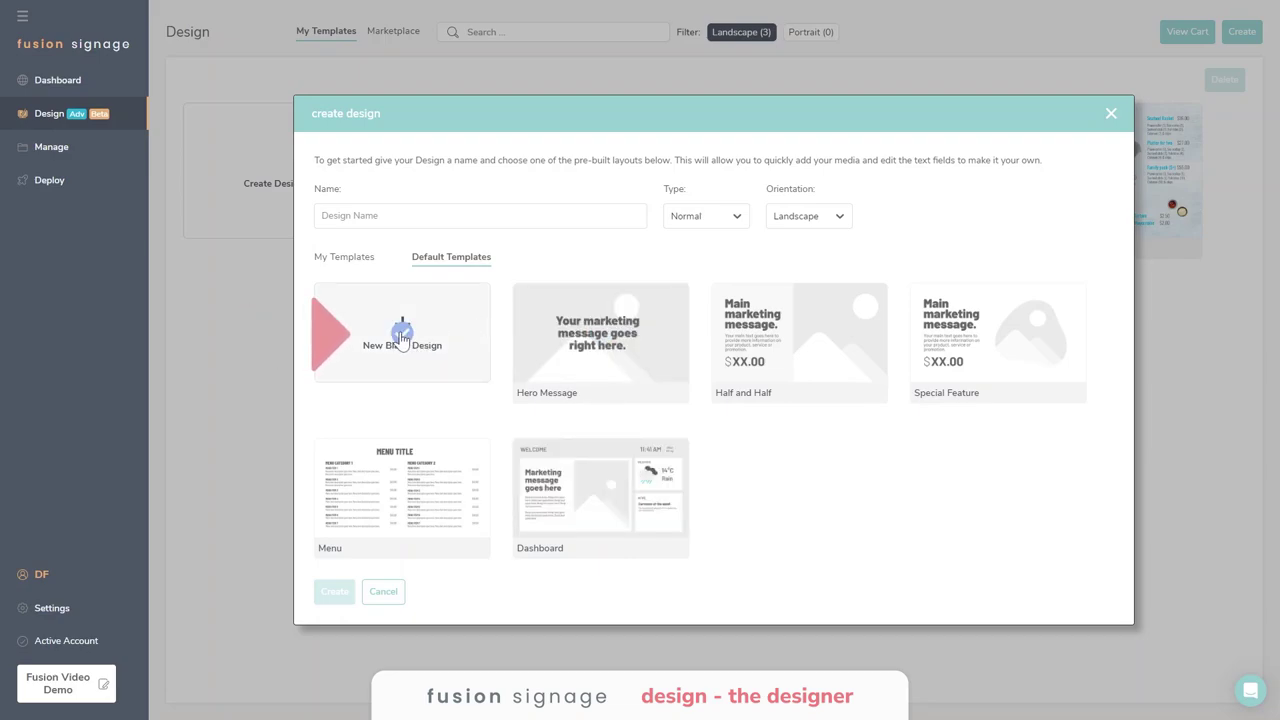
Preview the default templates in Portrait orientation and return the orientation to Landscape.
click(846, 220)
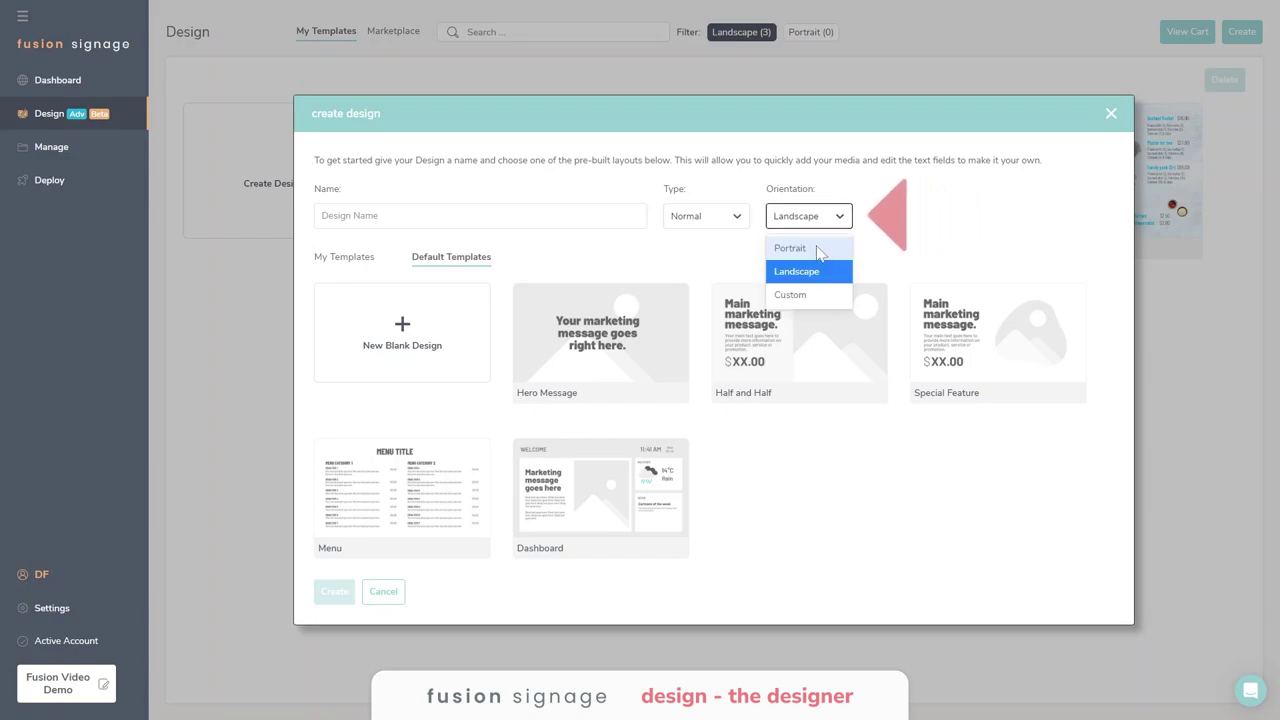
click(817, 250)
click(846, 220)
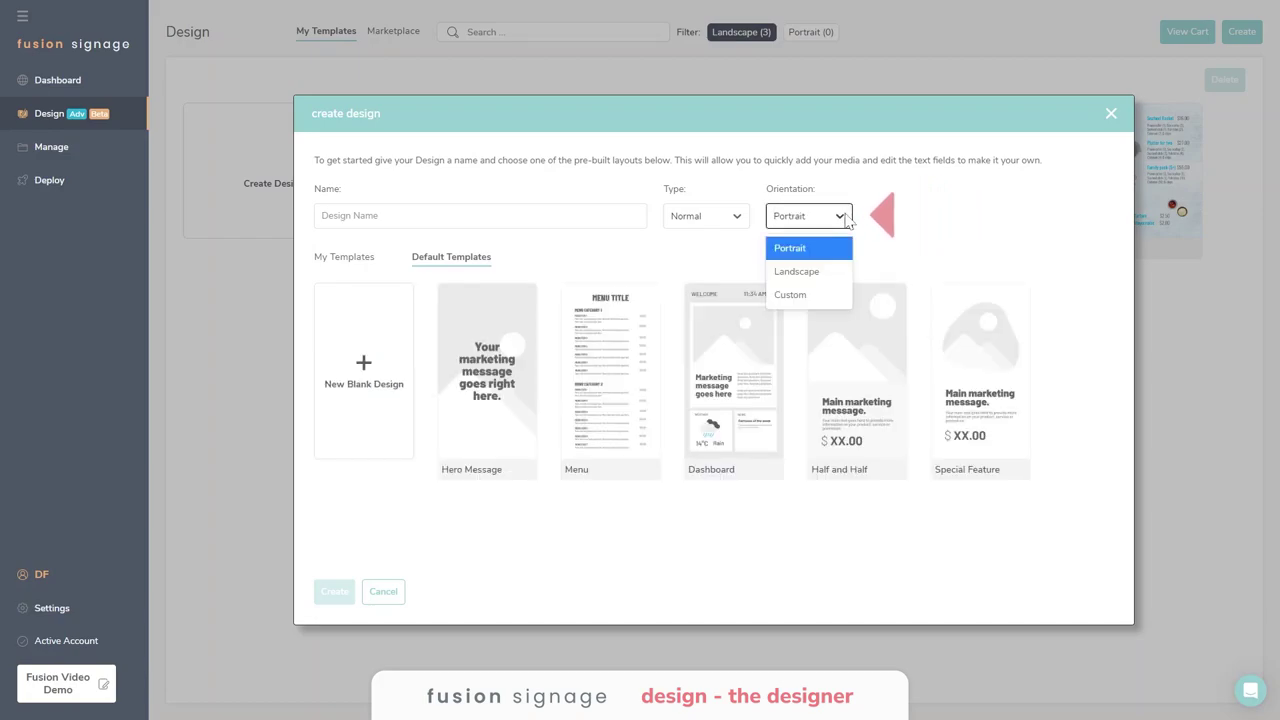
click(805, 280)
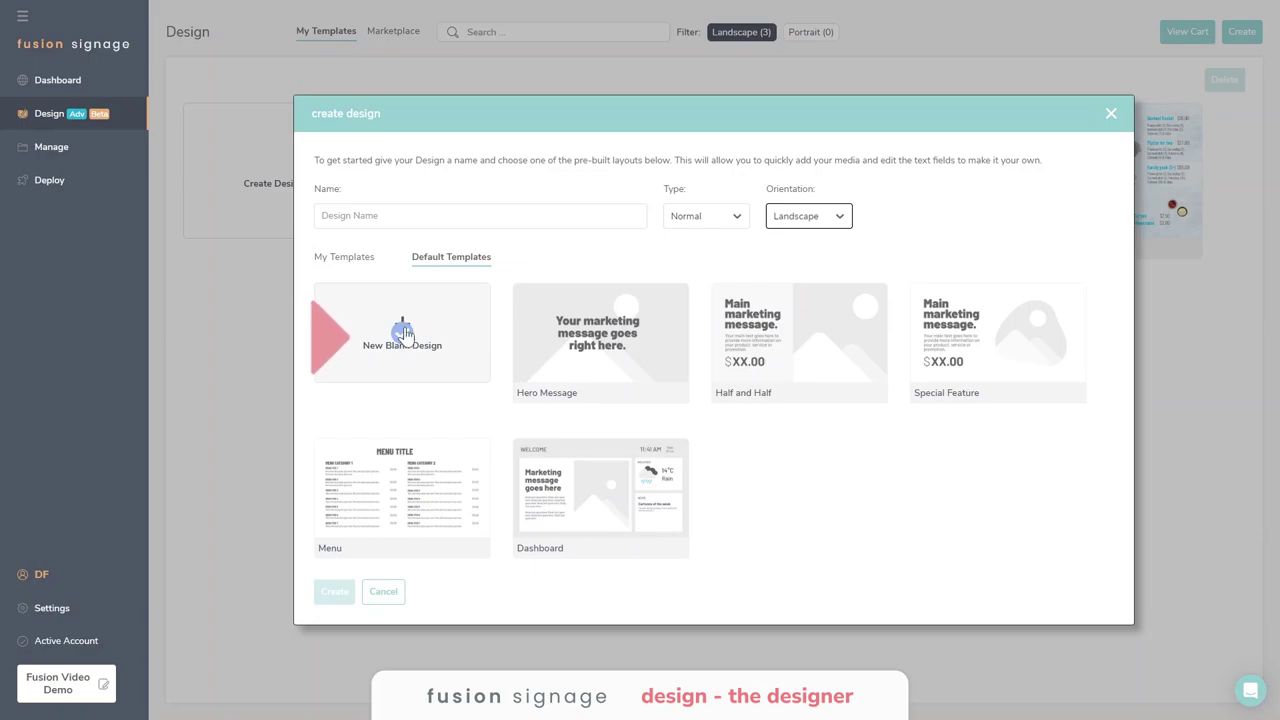
Create the landscape design from the New Blank Design option.
click(402, 333)
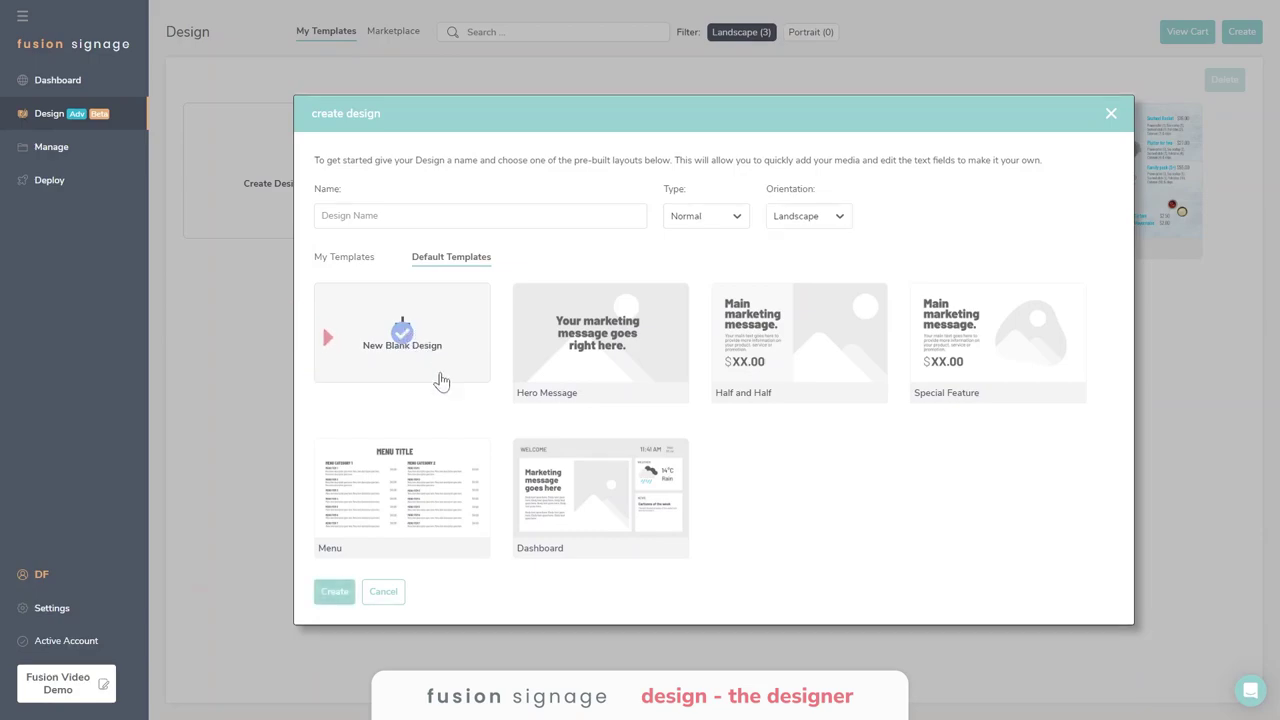
click(334, 593)
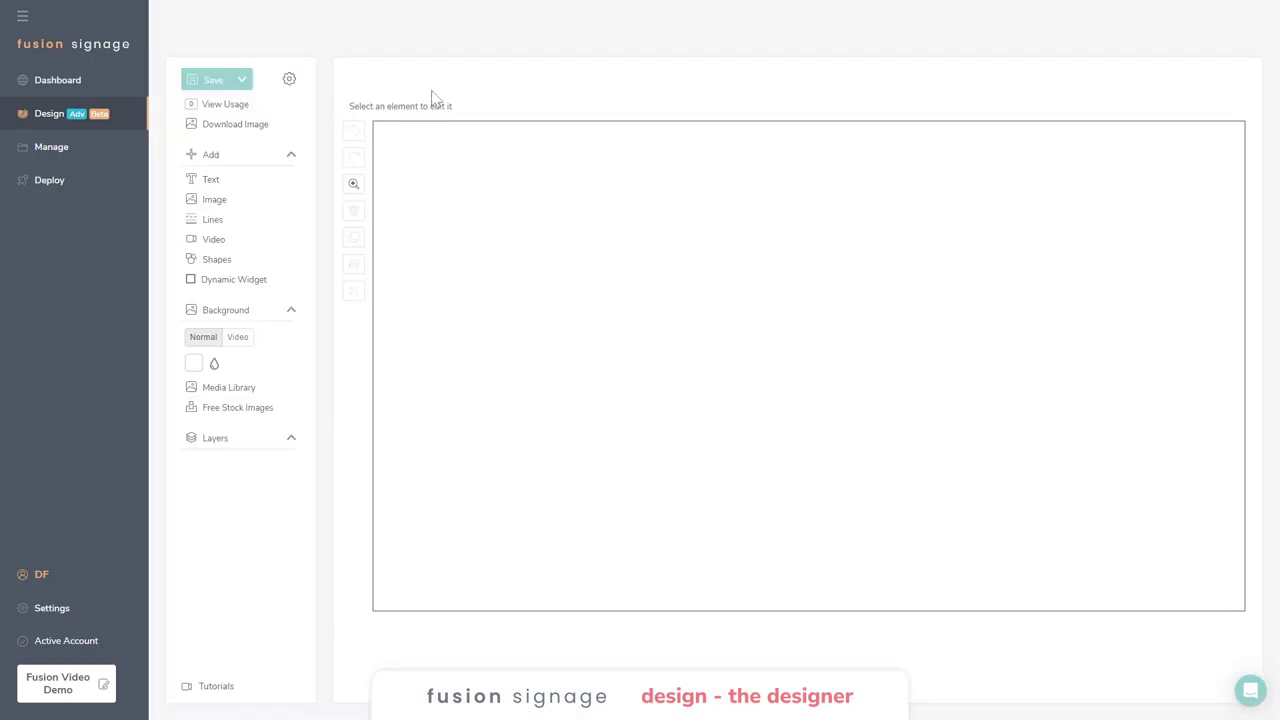
Add a text element in the upper middle of the canvas and set its font to Lobster.
click(241, 182)
drag(505, 183, 771, 246)
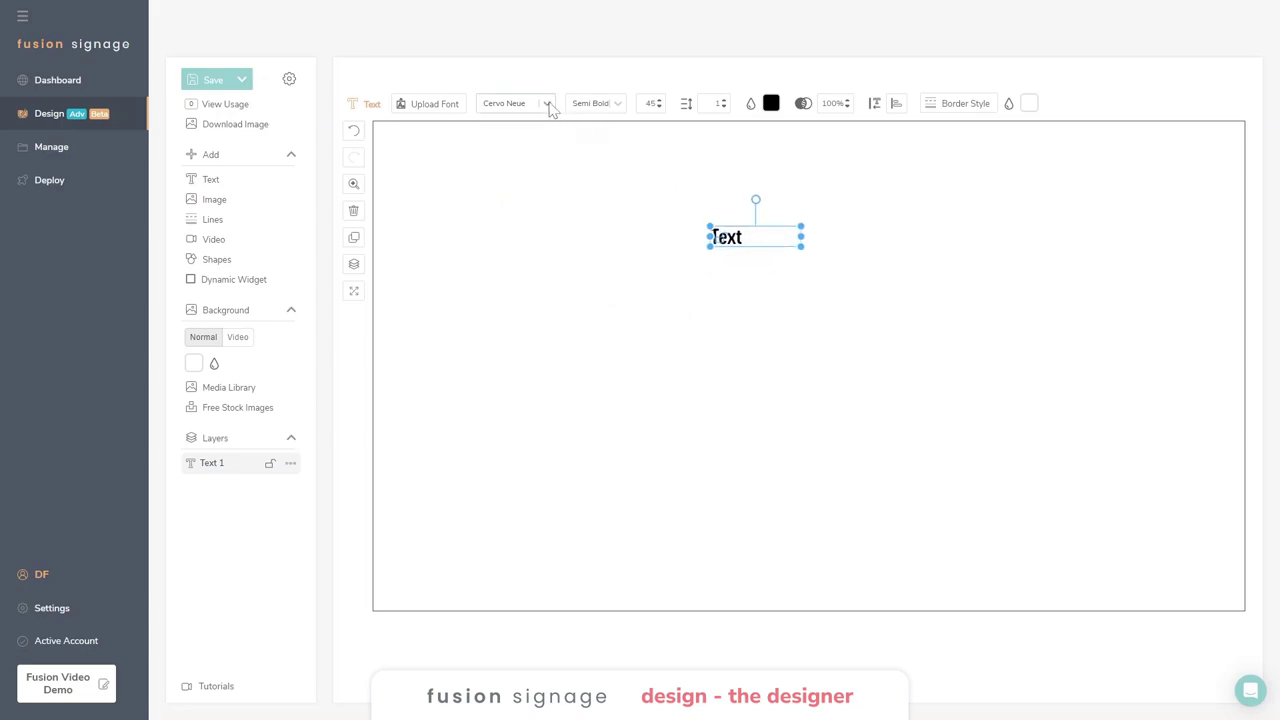
click(548, 104)
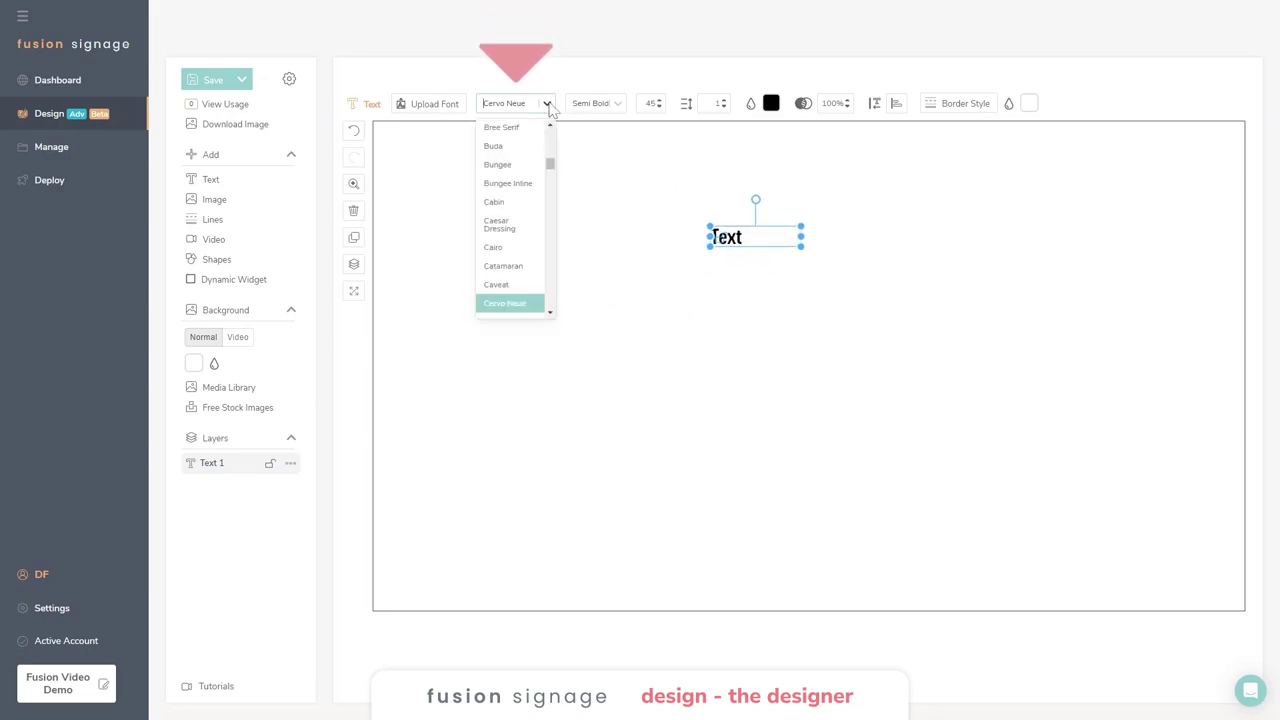
scroll(555, 165, up, 10)
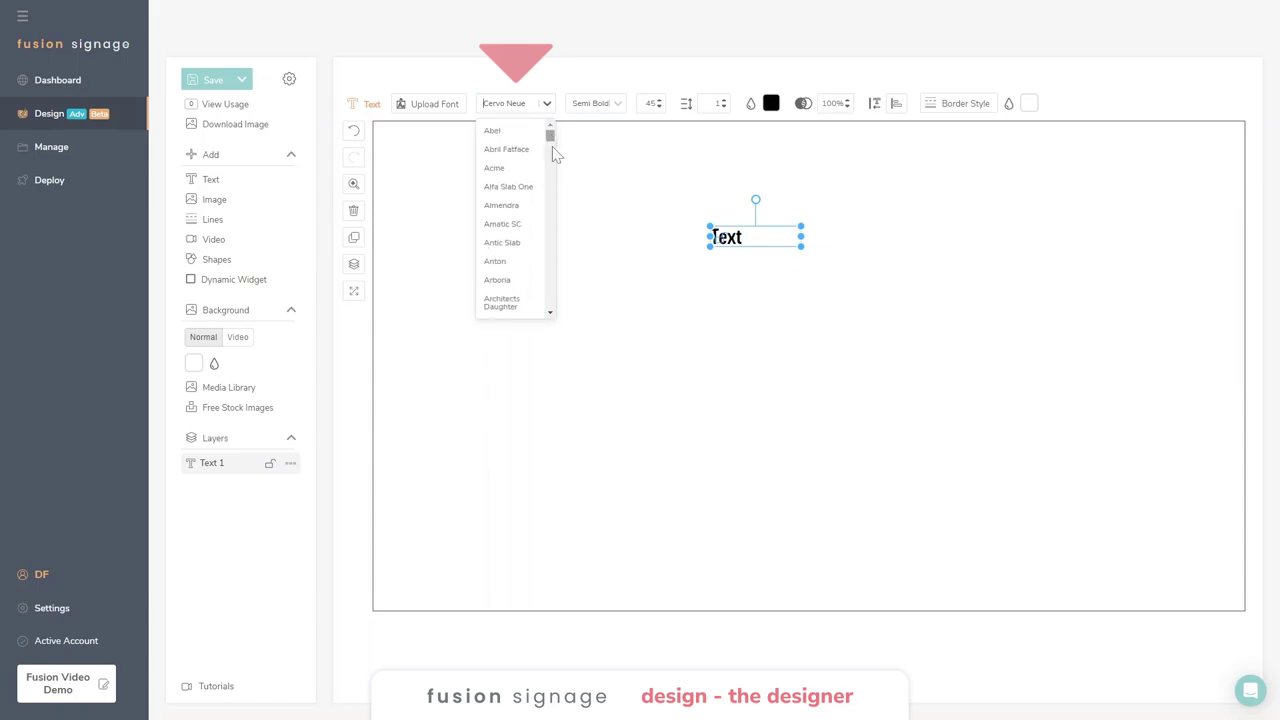
click(522, 104)
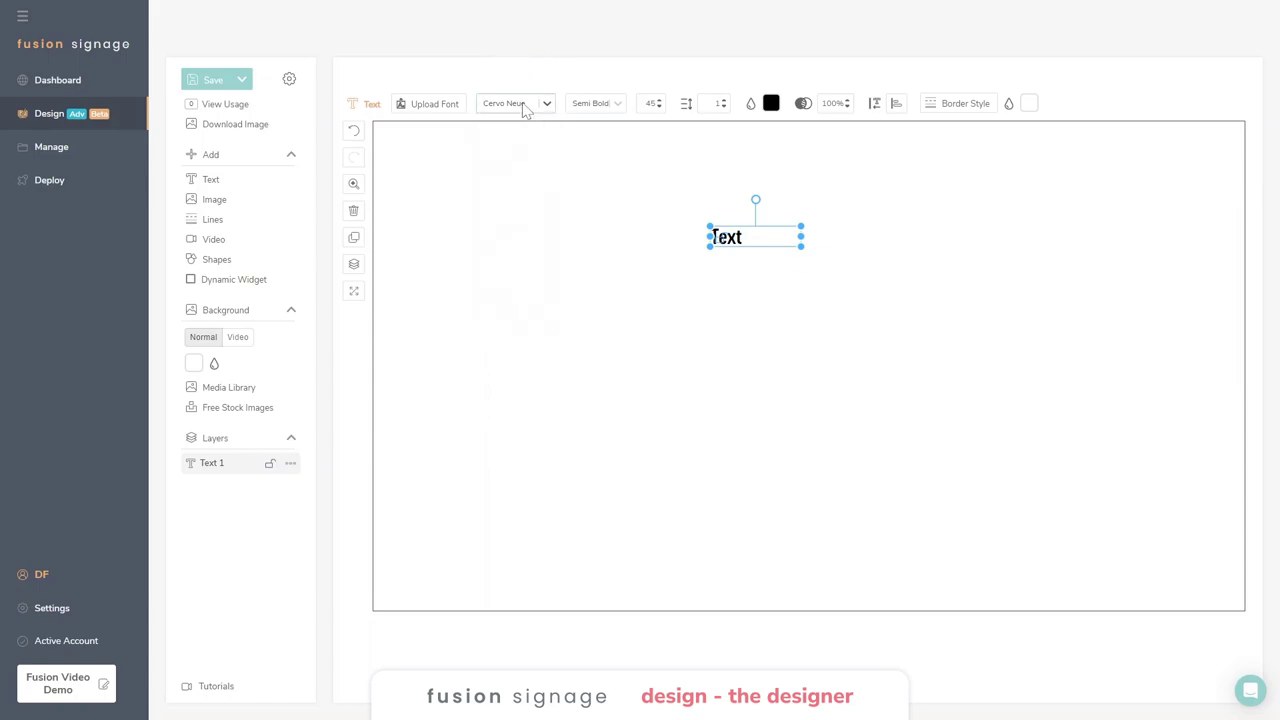
text(lob)
key(Return)
Examine the custom font upload options, including the accepted file format, and close them without uploading.
click(447, 114)
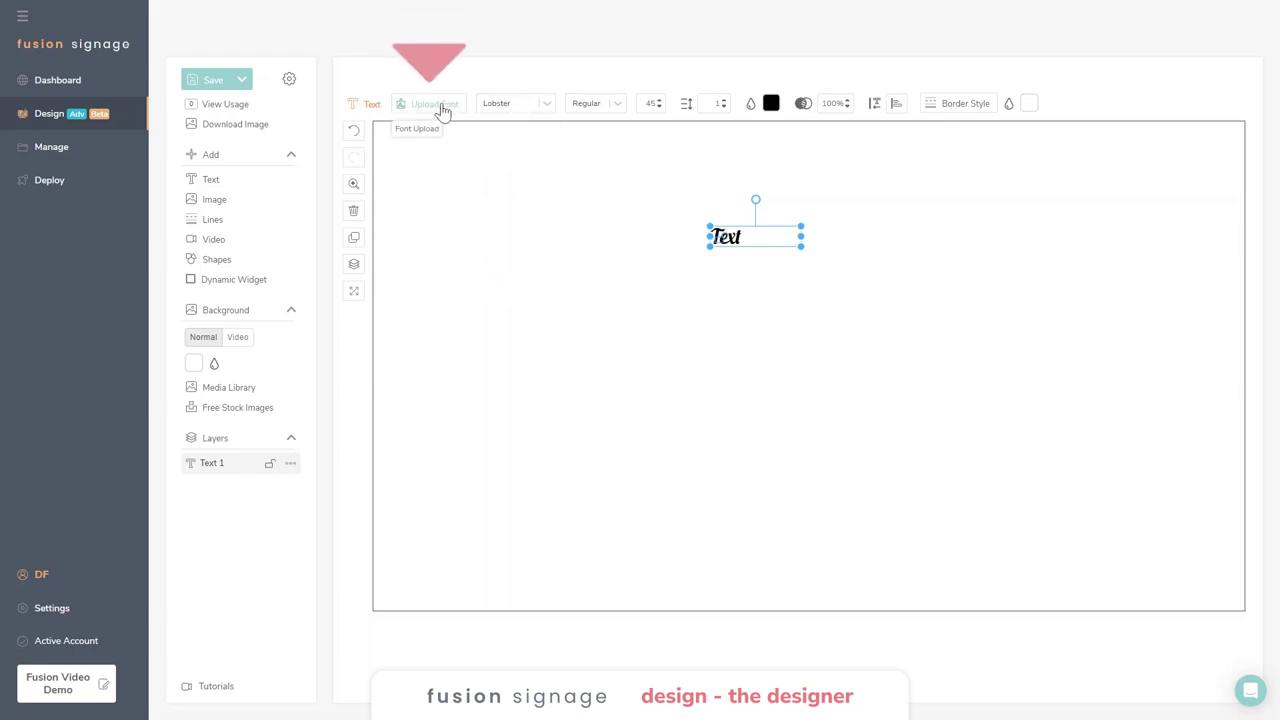
click(447, 106)
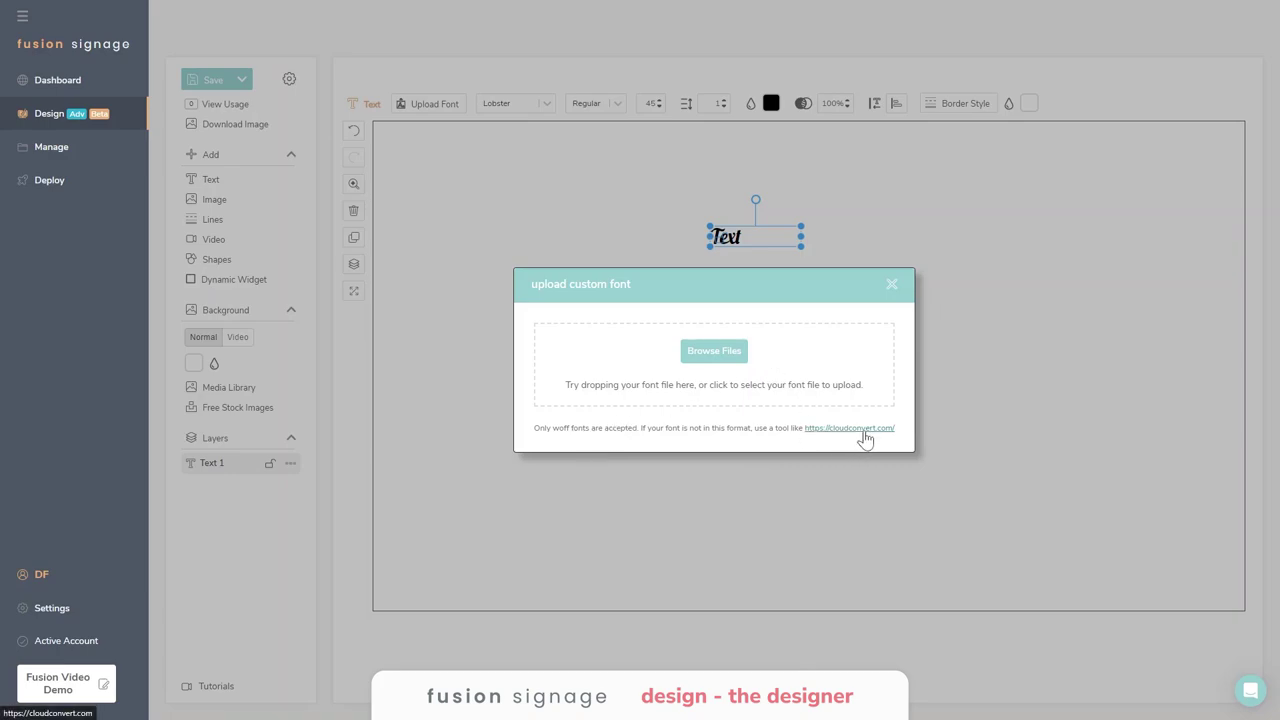
click(892, 287)
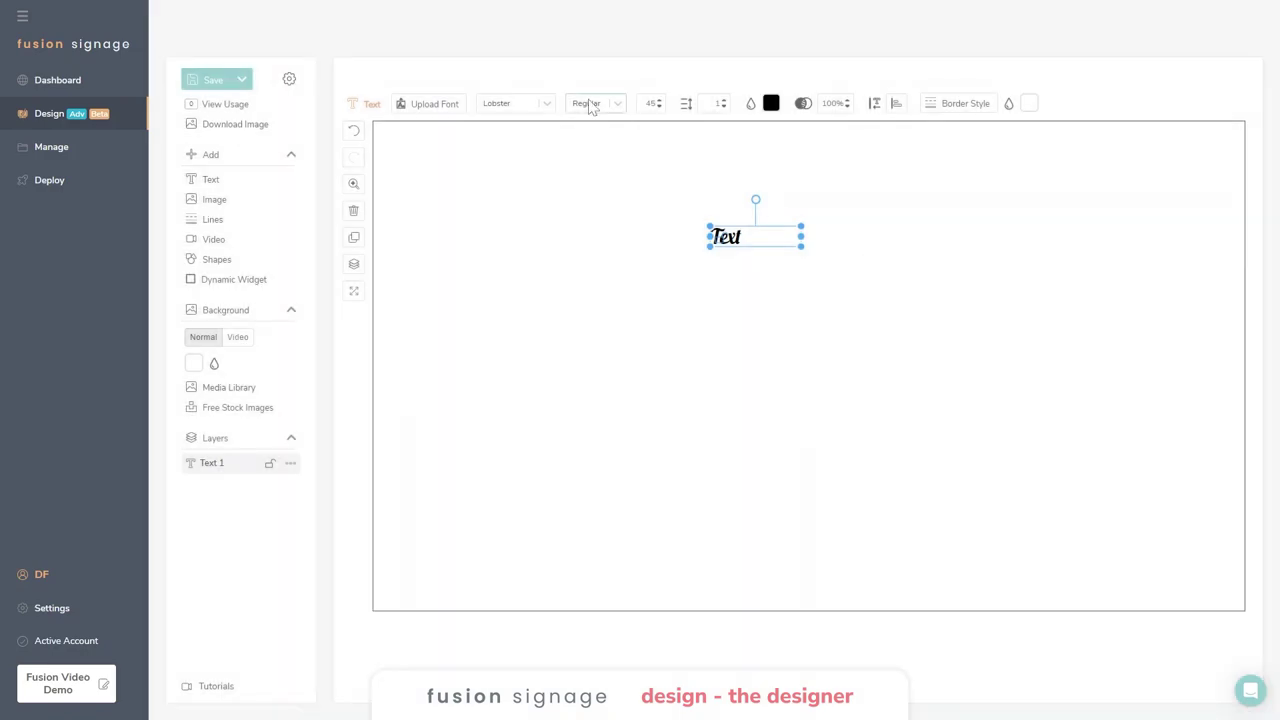
Move the text element to the upper-left area of the canvas.
click(551, 100)
click(551, 100)
drag(740, 240, 524, 182)
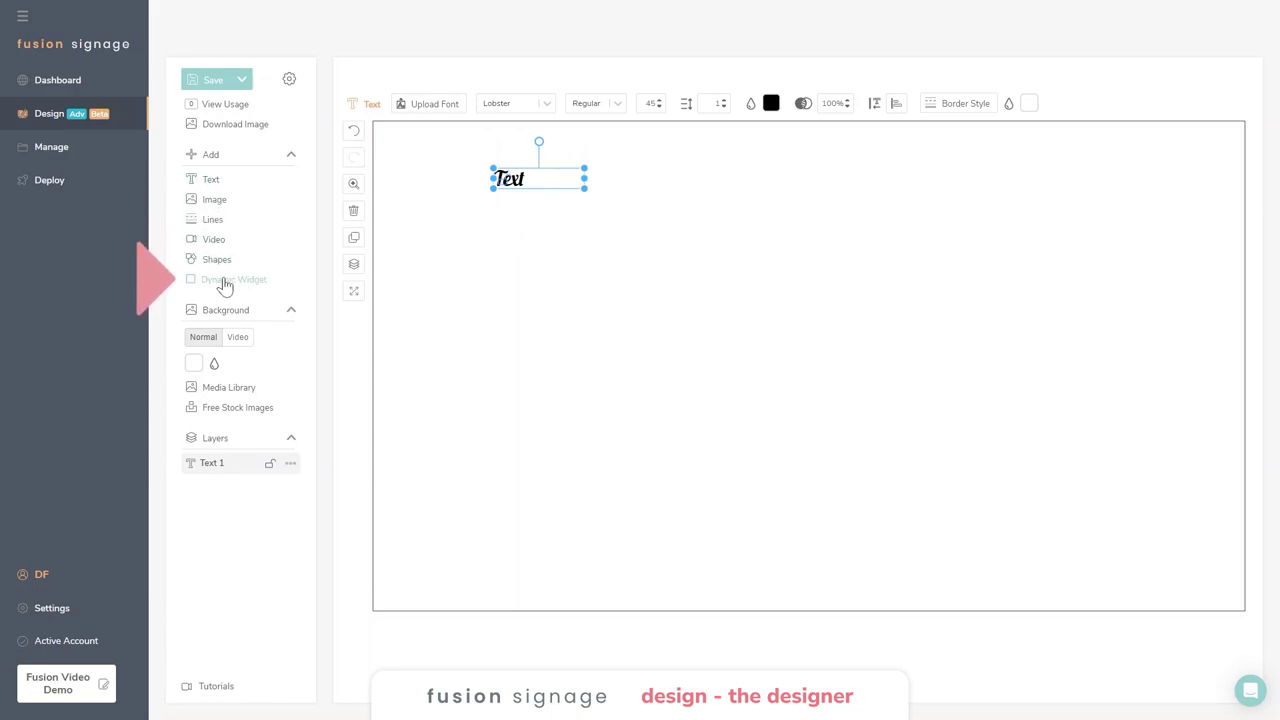
Add an image element, upload the Background tablecloth, Background, Burger wrap, Burger and Logo images, and show Burger.png in it.
click(212, 203)
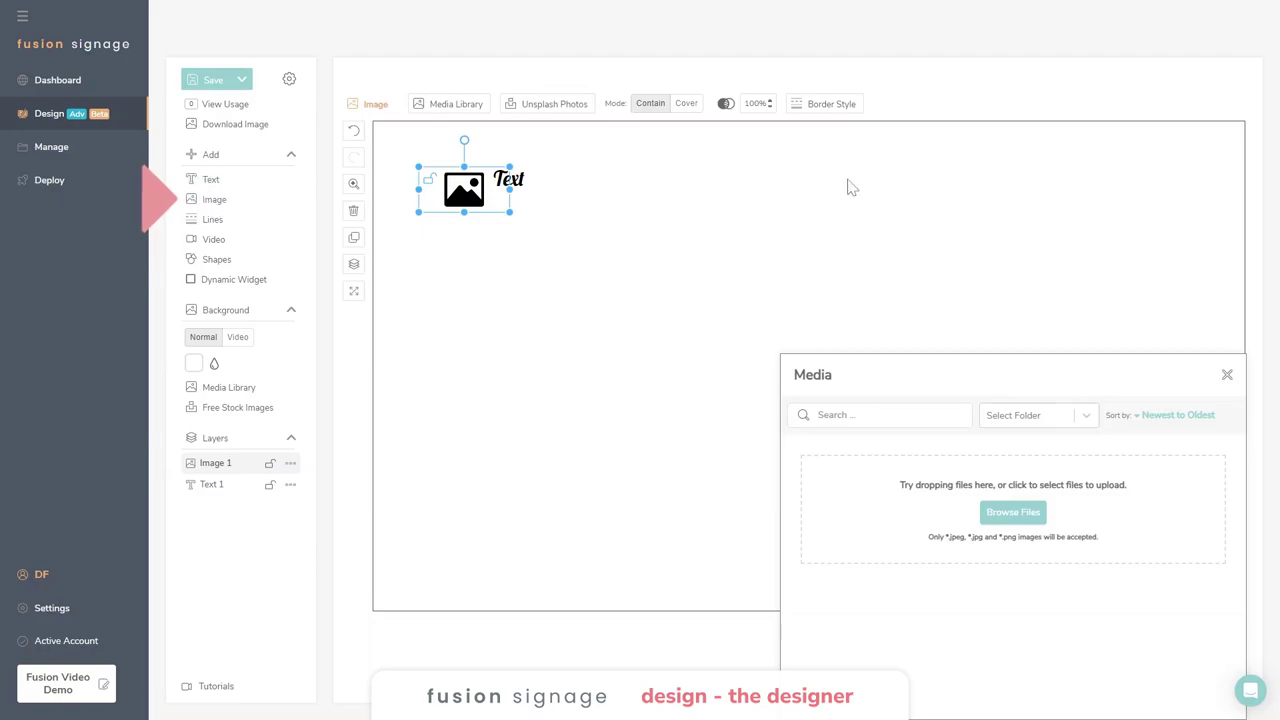
click(1035, 516)
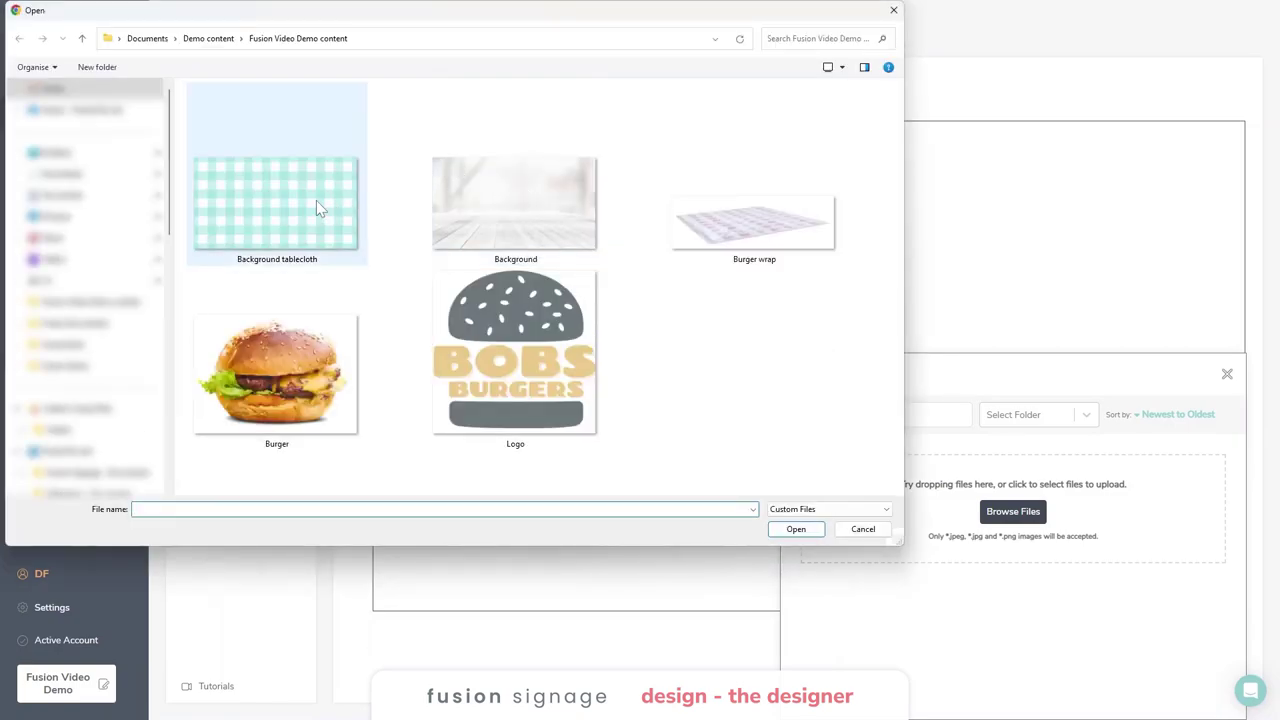
click(316, 200)
ctrl+click(506, 182)
ctrl+click(805, 207)
ctrl+click(345, 412)
ctrl+click(545, 398)
click(796, 529)
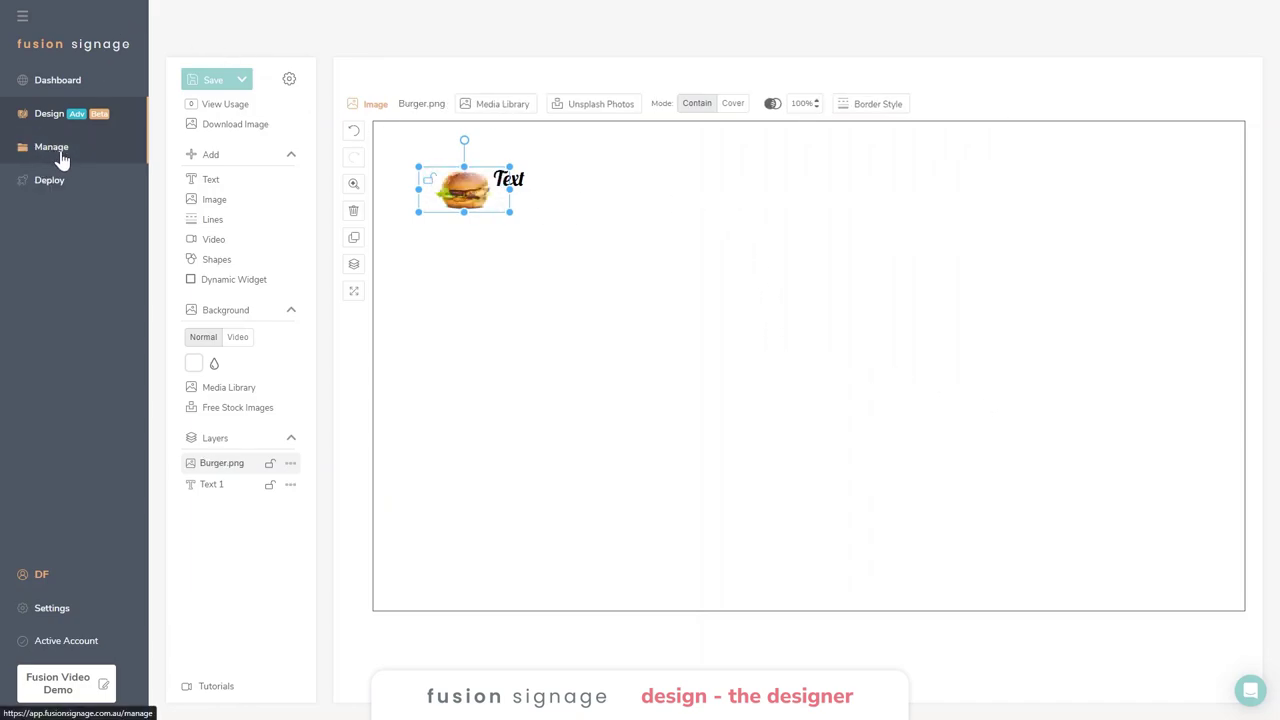
Enlarge the burger image and position it in the lower middle of the canvas, left of centre.
drag(463, 194, 531, 457)
drag(550, 372, 492, 332)
drag(668, 337, 739, 400)
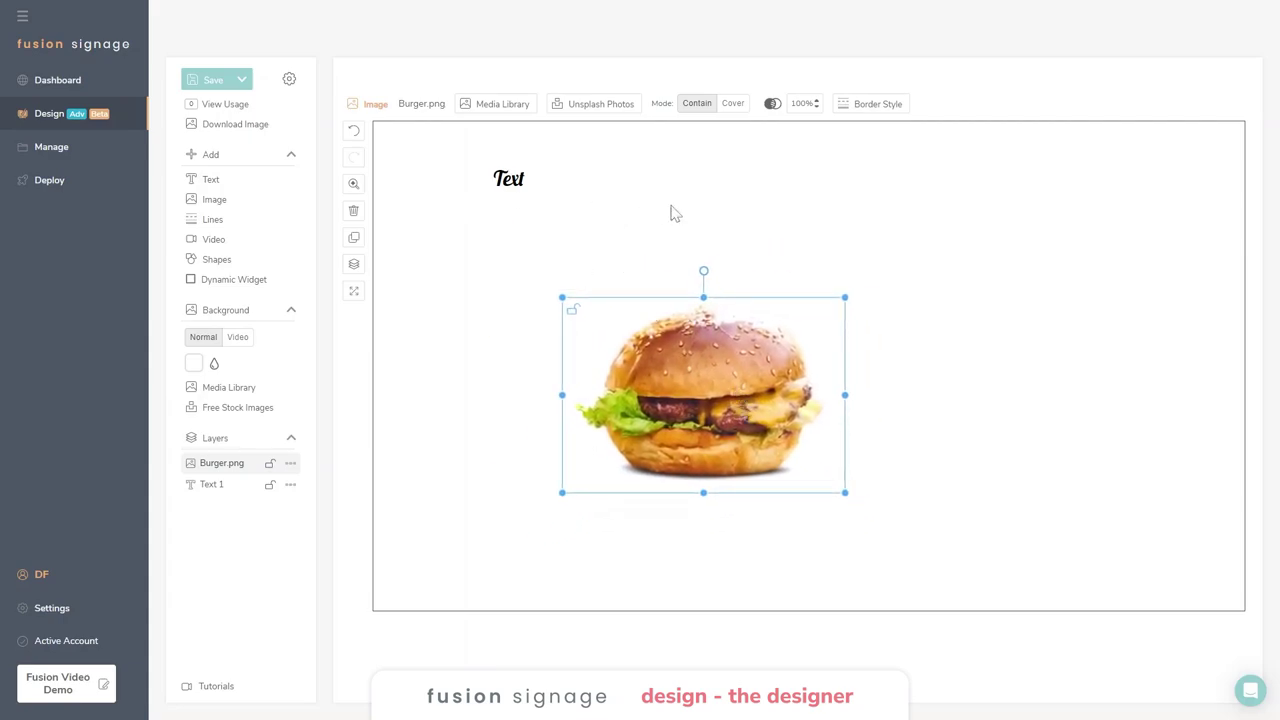
drag(728, 452, 692, 467)
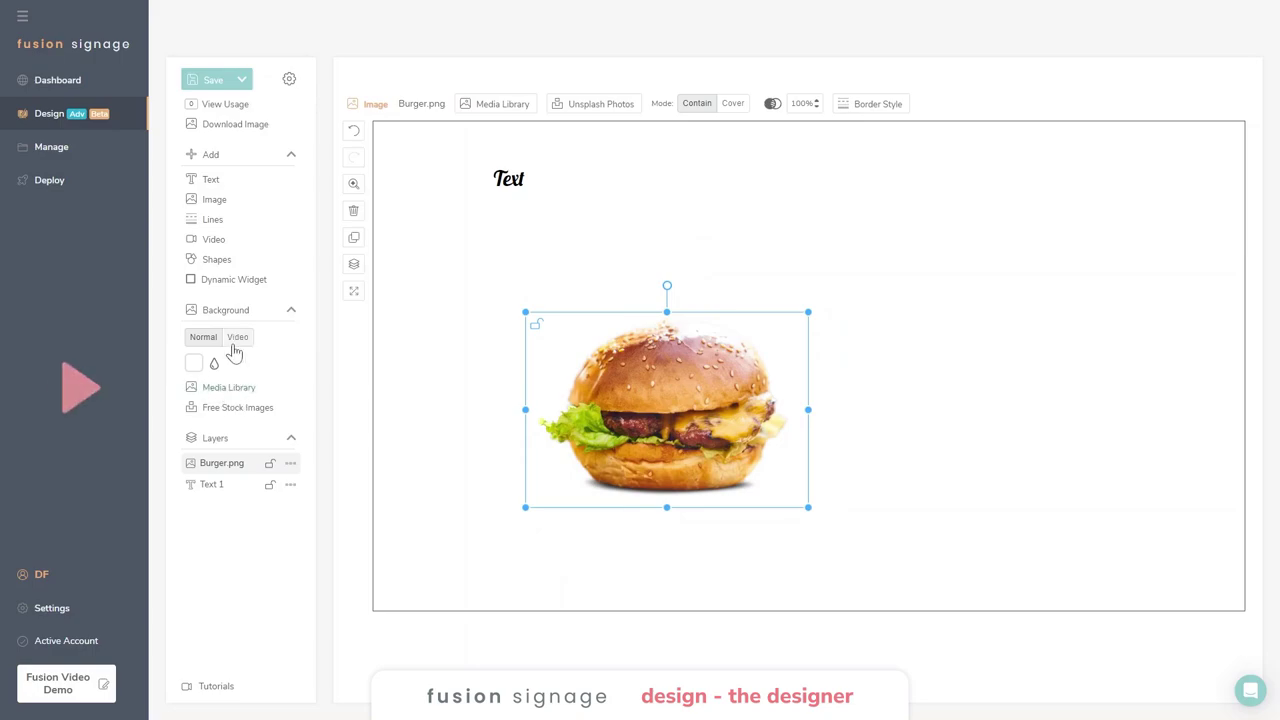
Apply the wooden-table Background image as the design background and enlarge the burger so it sits on the table.
click(232, 395)
click(925, 678)
drag(690, 478, 730, 458)
drag(556, 513, 523, 537)
drag(695, 476, 700, 460)
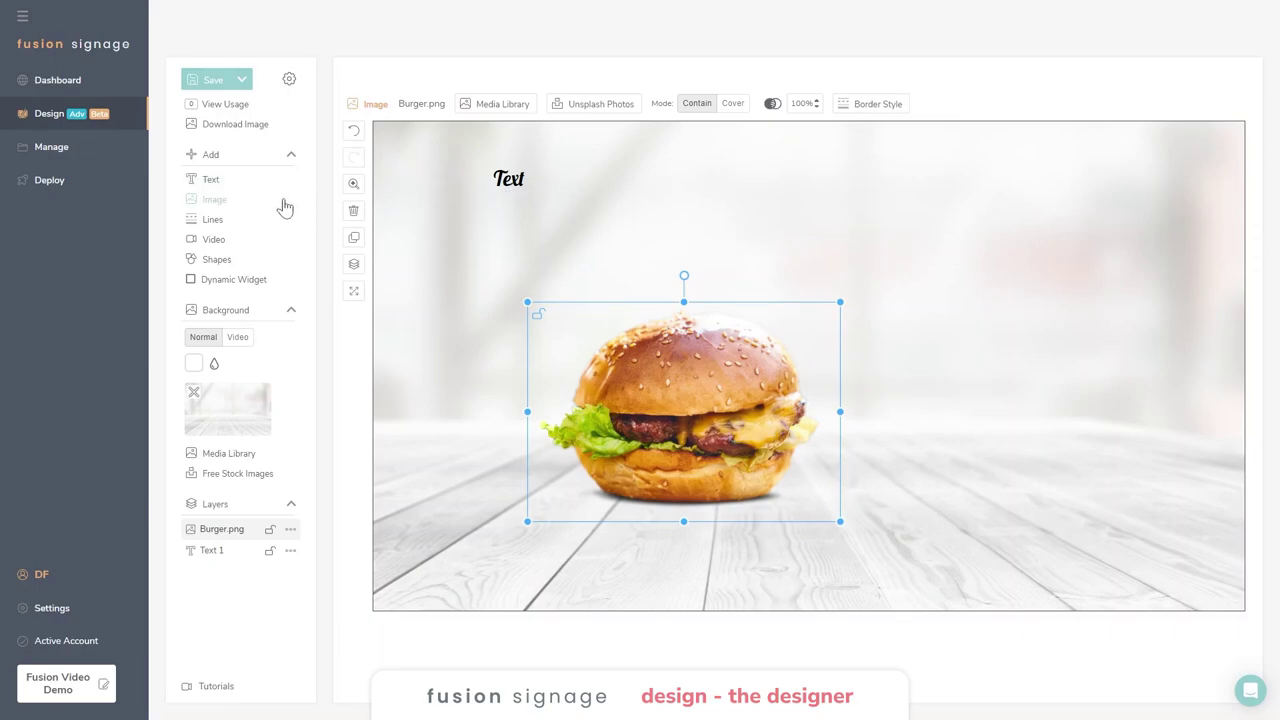
Add Burger wrap.png as a new image, enlarge it and place it over the bottom of the burger.
click(213, 200)
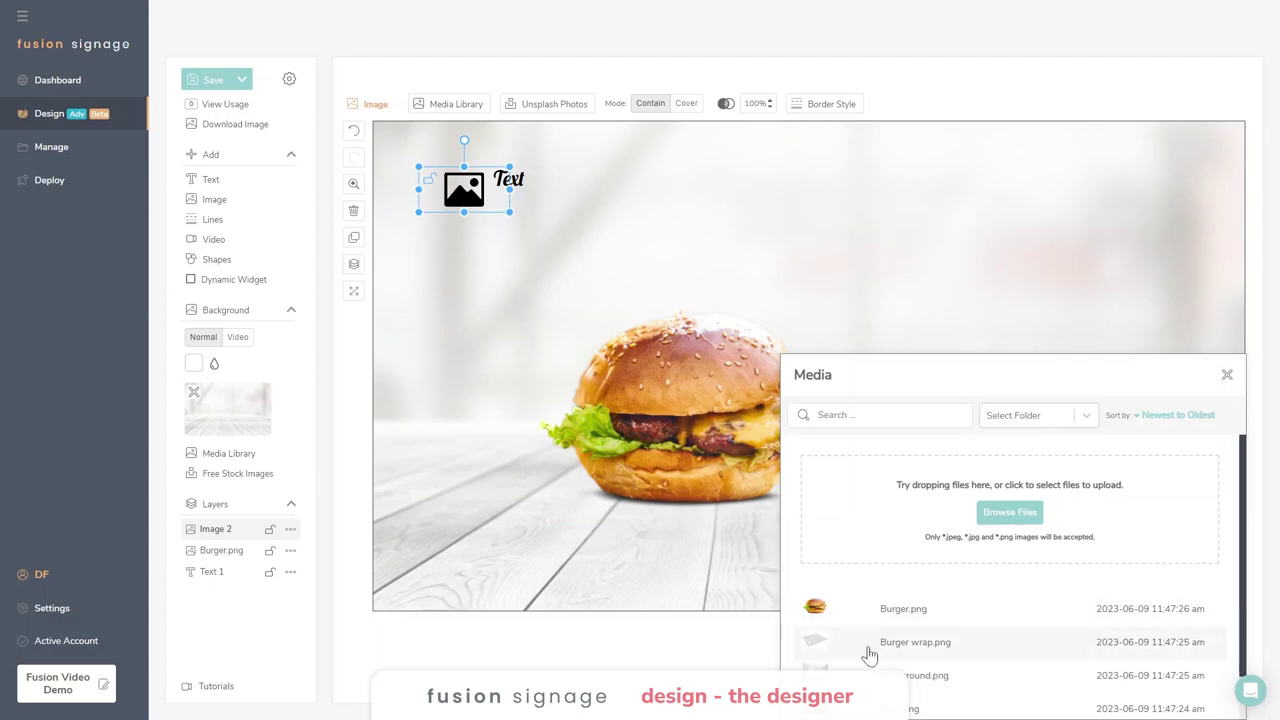
click(903, 641)
drag(505, 170, 909, 409)
drag(744, 438, 700, 467)
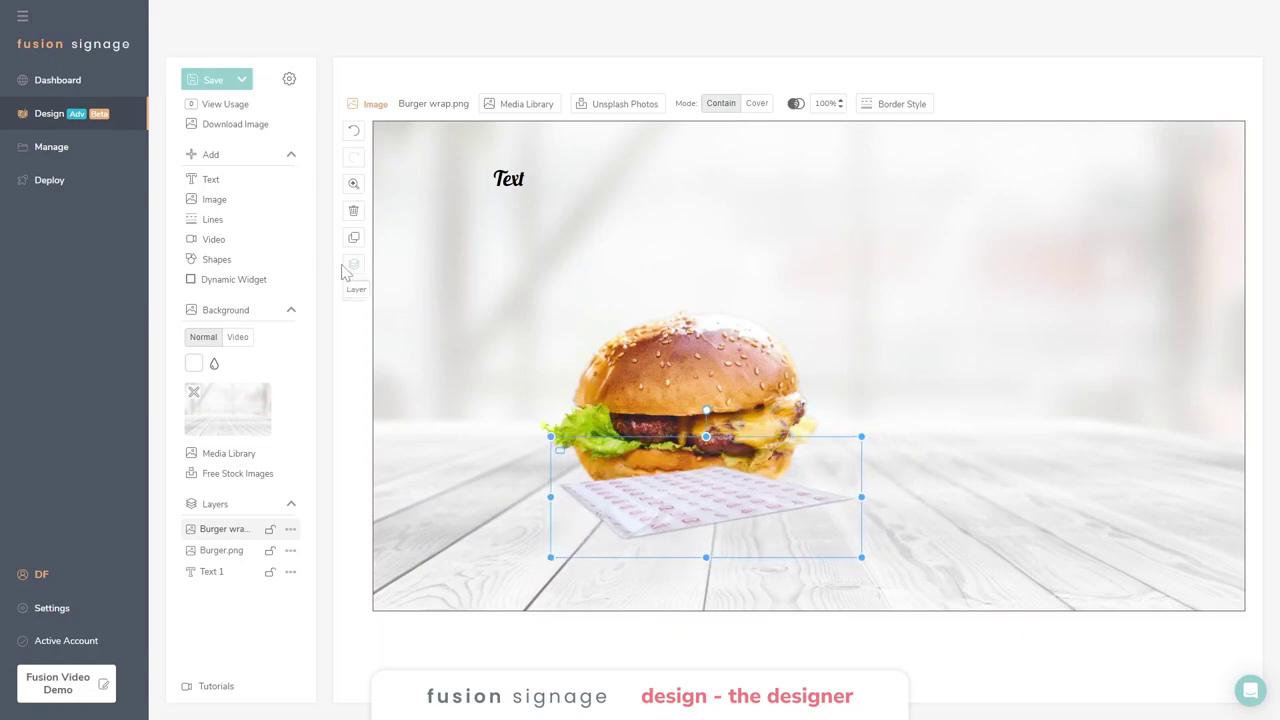
Send the burger wrap to the back, widen it on both sides and shift the burger slightly left onto it.
click(354, 265)
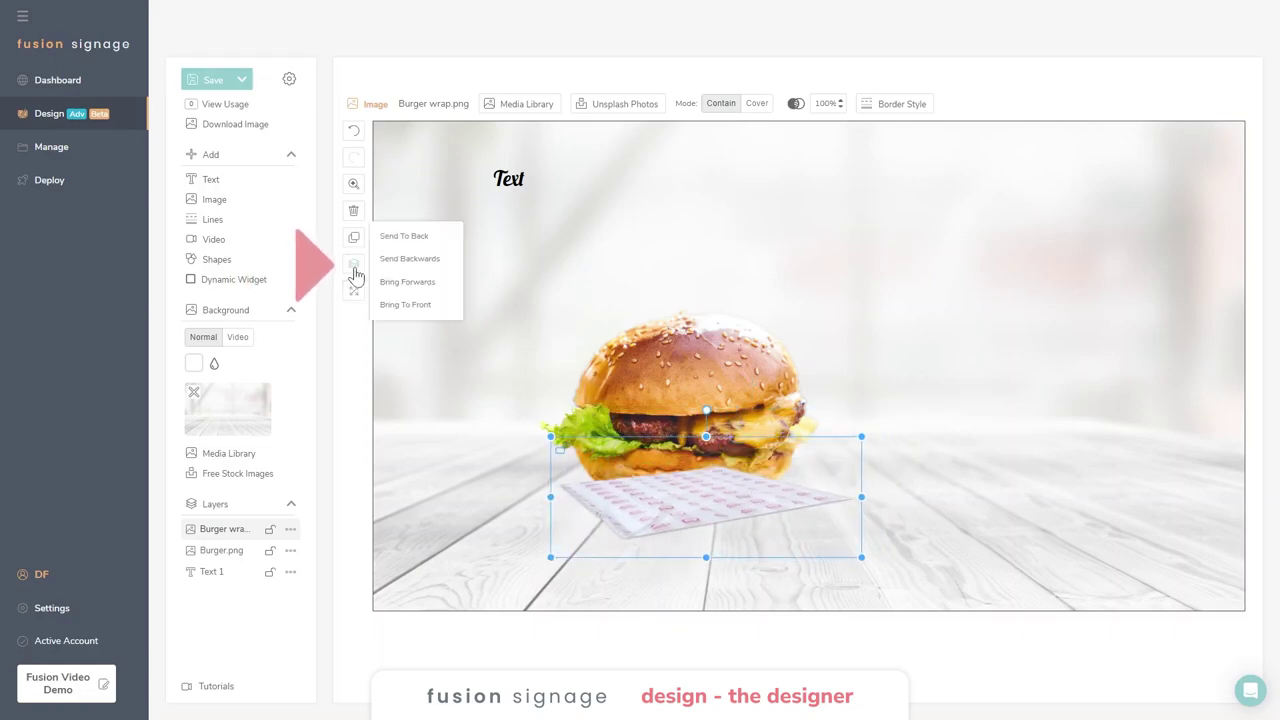
click(420, 236)
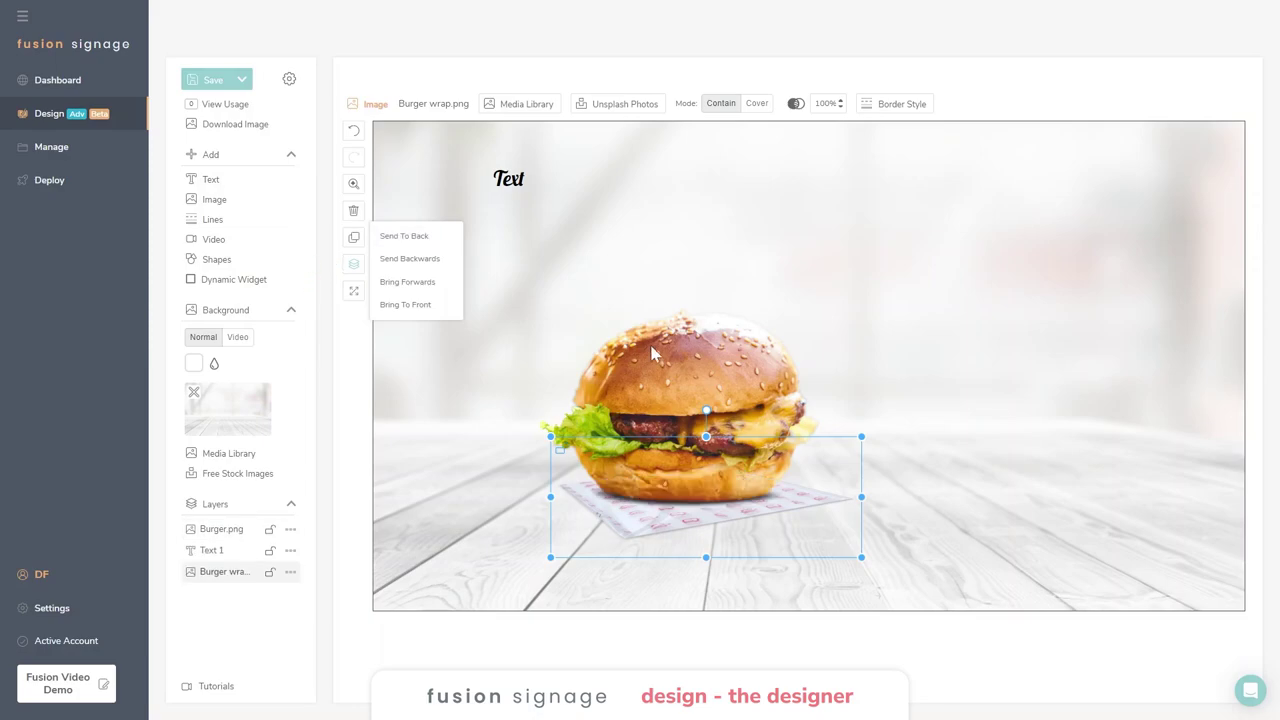
drag(862, 496, 886, 500)
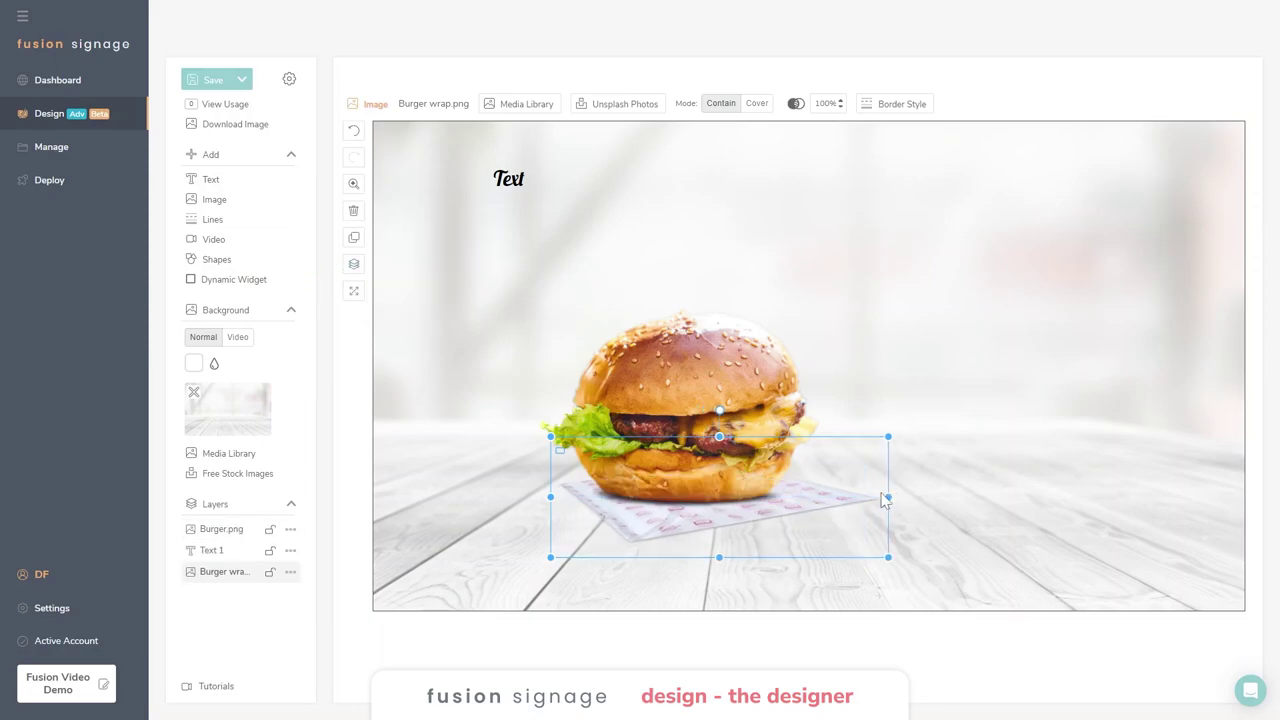
drag(551, 497, 512, 497)
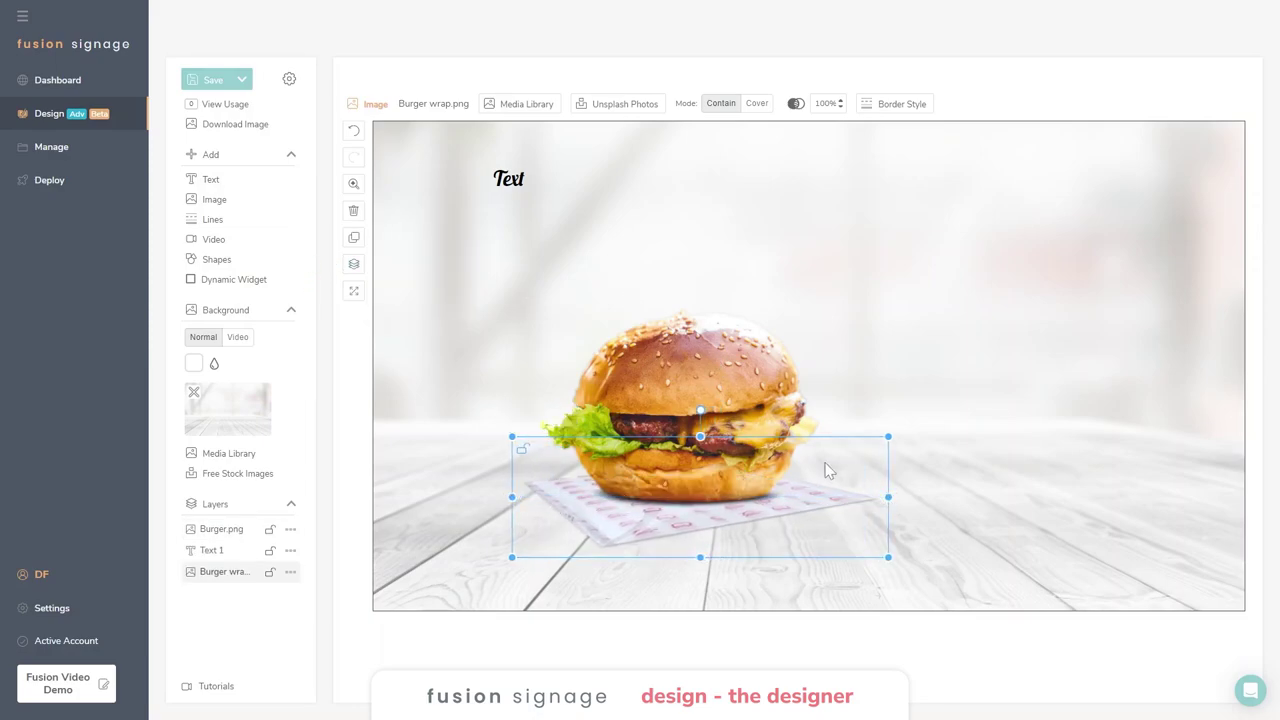
drag(730, 412, 693, 379)
Add Logo.png as an image and place it in the lower-right corner of the design.
click(212, 201)
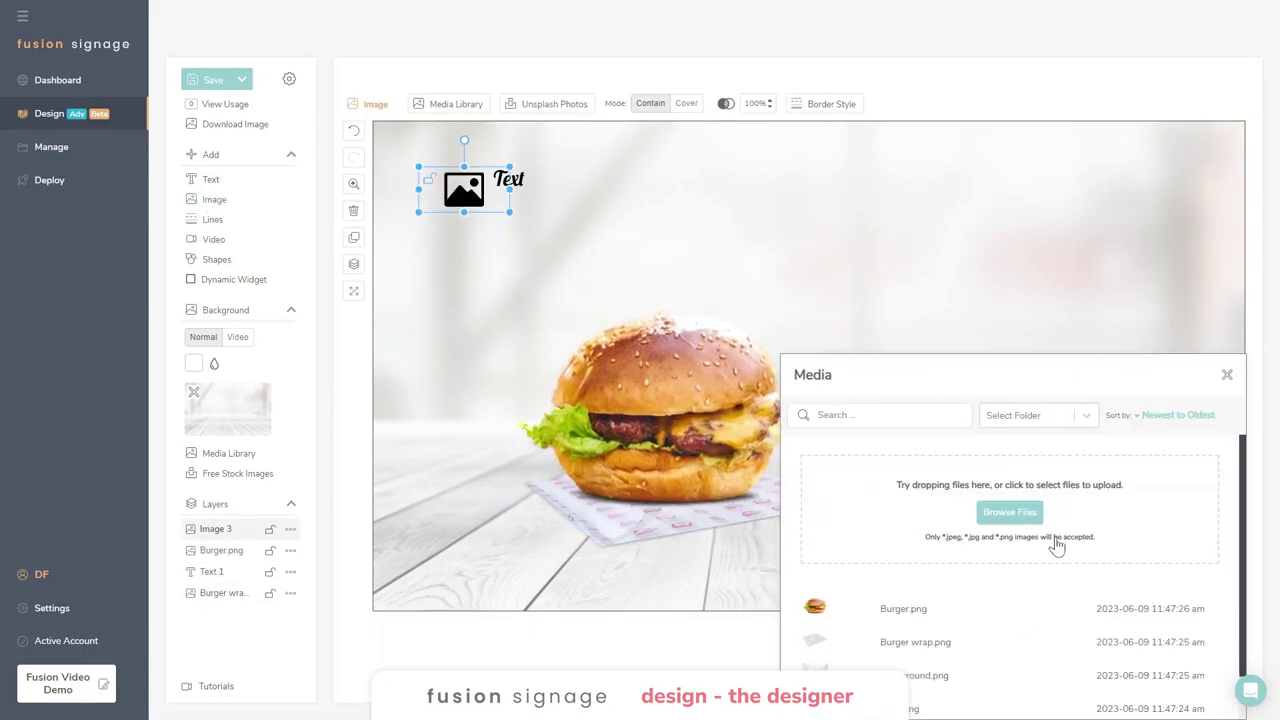
click(917, 710)
drag(473, 193, 1088, 481)
Enlarge the text element to about size 191, change its wording to "Burger Special" and widen it to fit one line.
click(510, 180)
drag(584, 189, 857, 268)
double_click(700, 221)
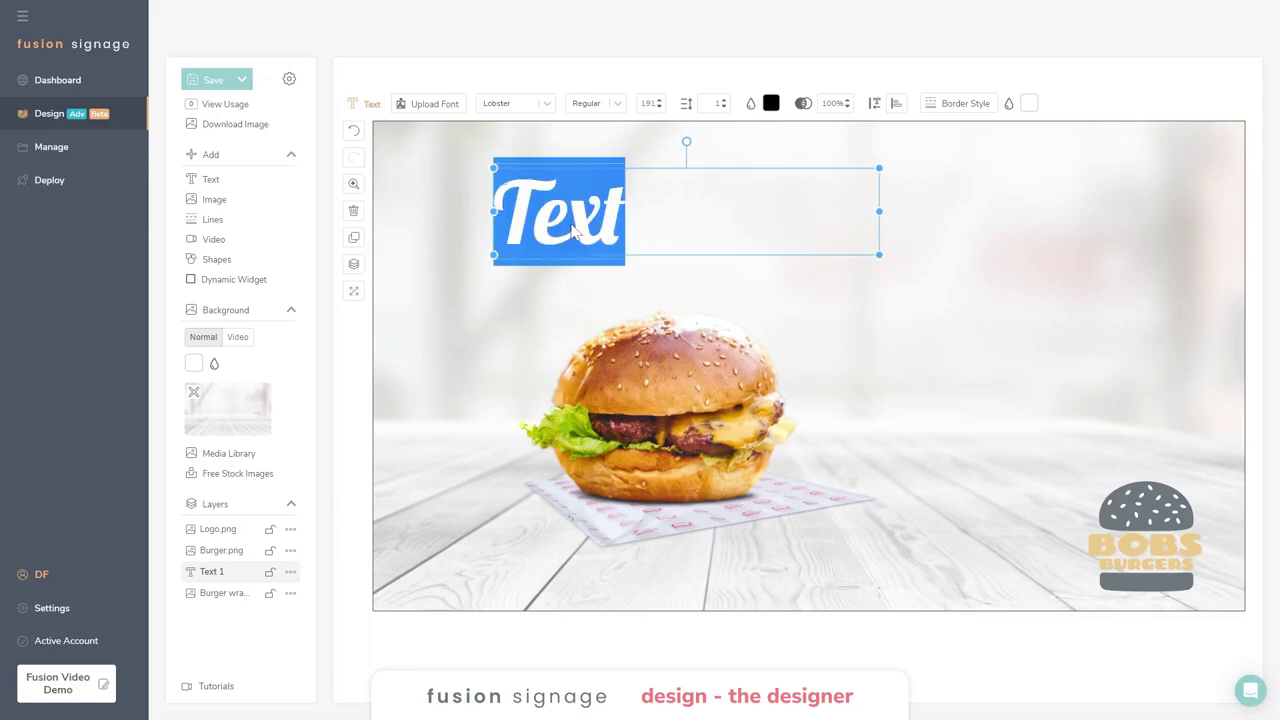
text(Burger Special)
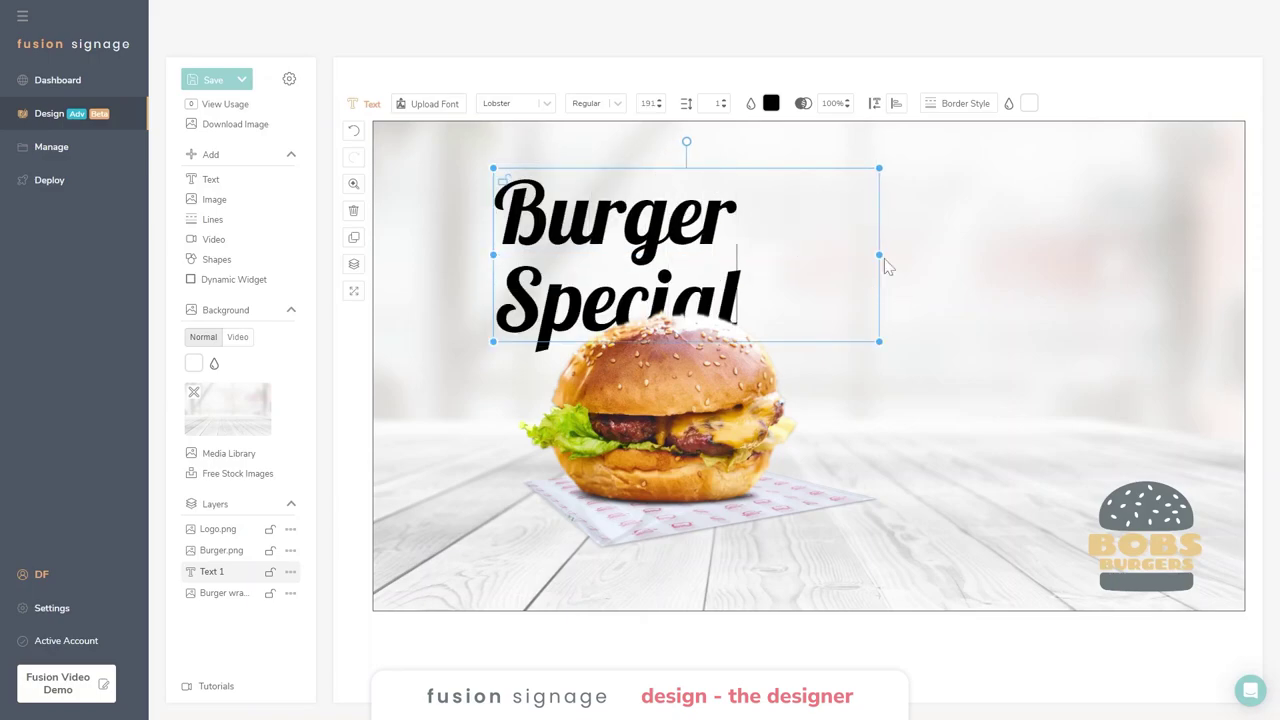
drag(879, 255, 1006, 220)
Add a solid circle shape and place it right of the burger, above the logo.
click(220, 258)
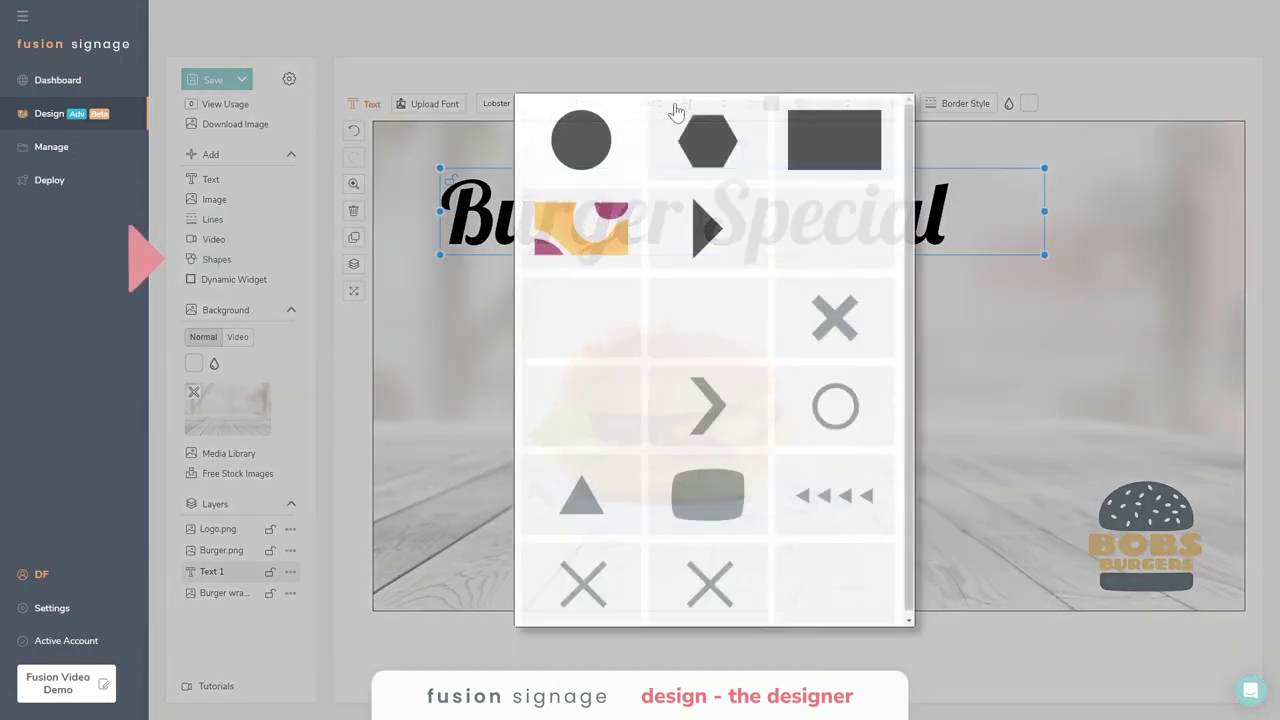
click(582, 138)
drag(487, 233, 1031, 348)
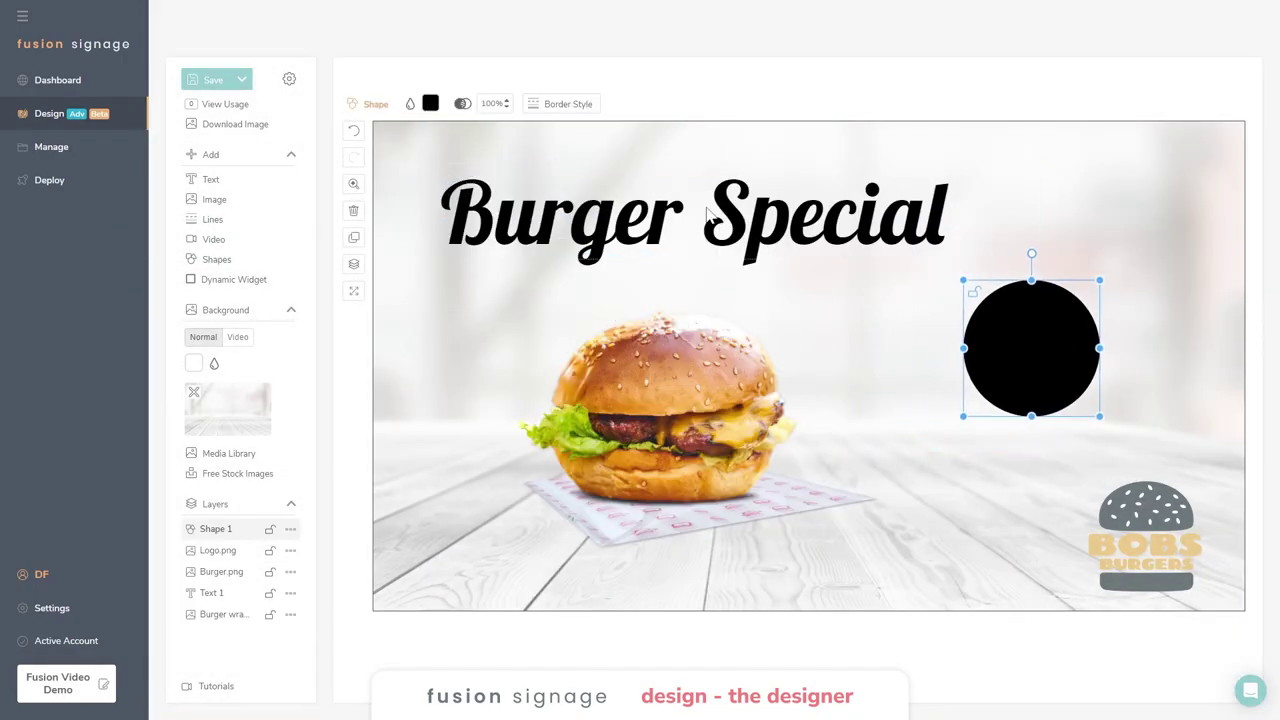
Duplicate the "Burger Special" heading, move the copy below it and change its text to "$10.95".
click(588, 228)
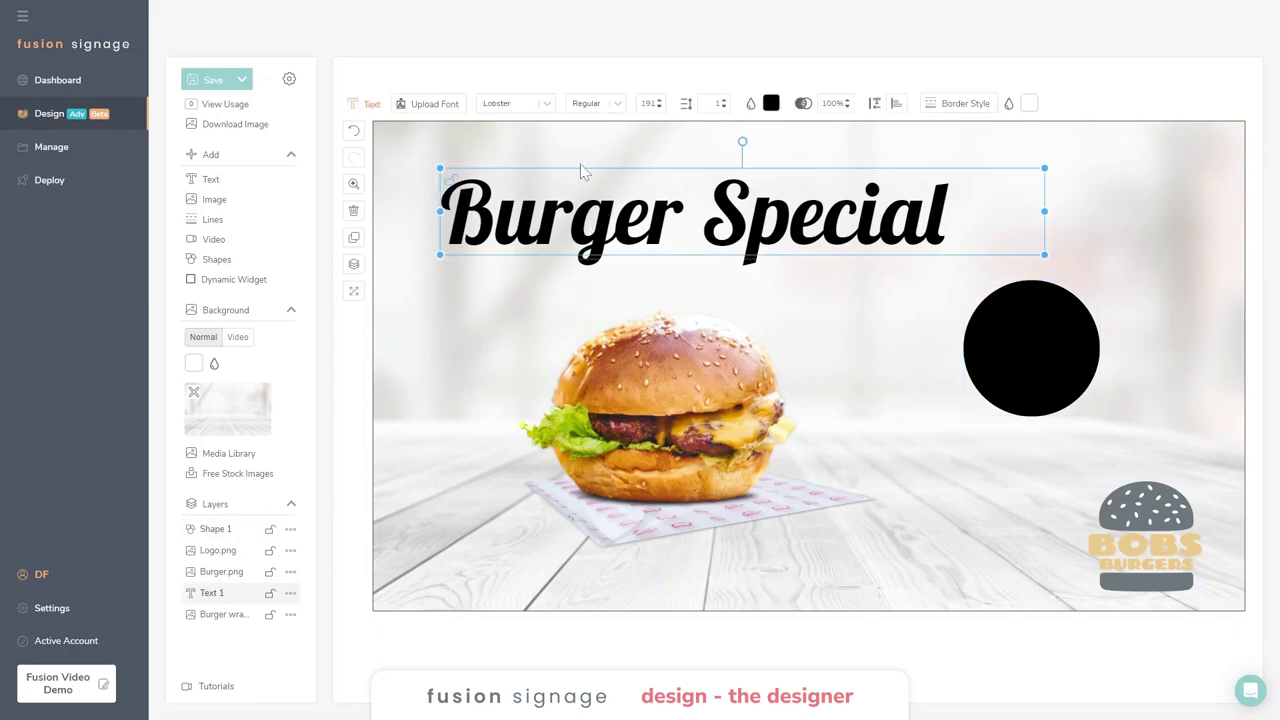
click(353, 237)
drag(803, 245, 803, 317)
double_click(904, 282)
drag(904, 282, 428, 311)
text($10.95)
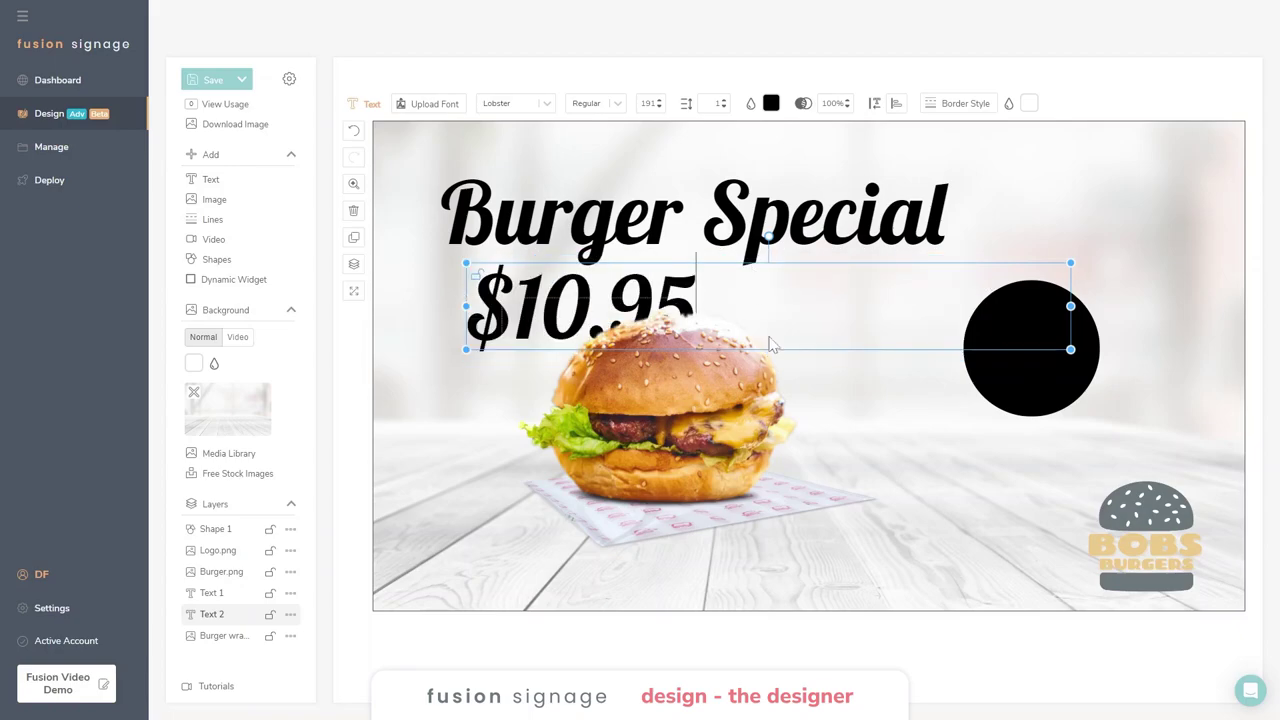
Shrink the "$10.95" text to about size 111 and align it to the centre of its box.
key(shift+Left)
key(shift+Left)
key(shift+Left)
key(shift+Left)
key(shift+Left)
key(shift+Left)
drag(1070, 349, 819, 313)
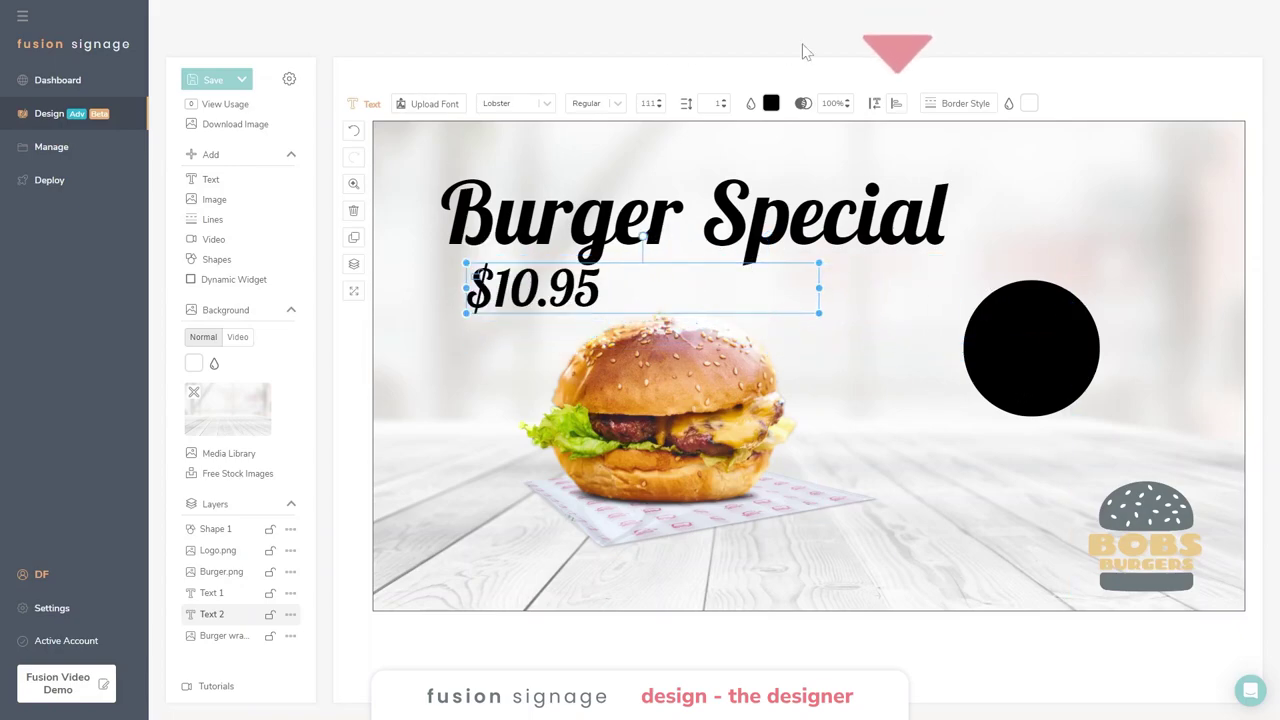
click(898, 107)
click(873, 134)
Place the price text over the black circle, colour it white and bring it to the front.
drag(686, 261, 1002, 328)
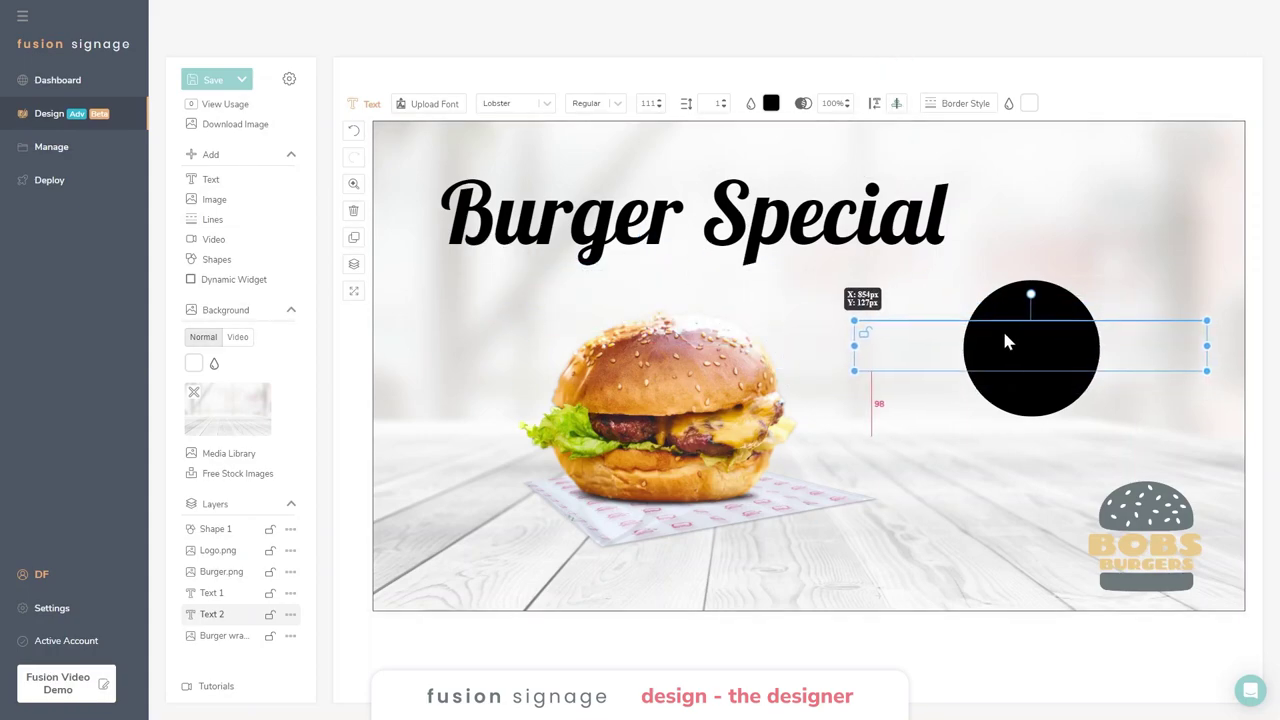
click(772, 104)
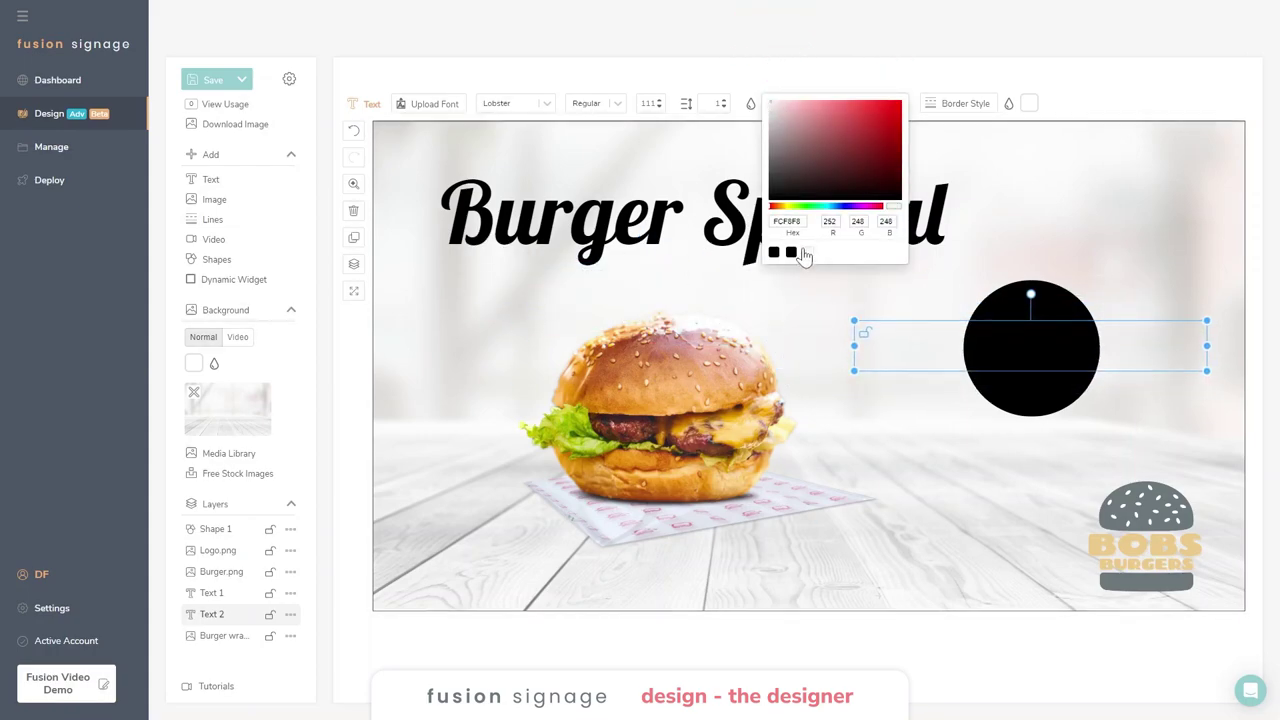
click(353, 264)
click(405, 304)
mouse_move(854, 346)
mouse_down()
mouse_move(894, 346)
mouse_move(872, 346)
mouse_up()
click(1010, 472)
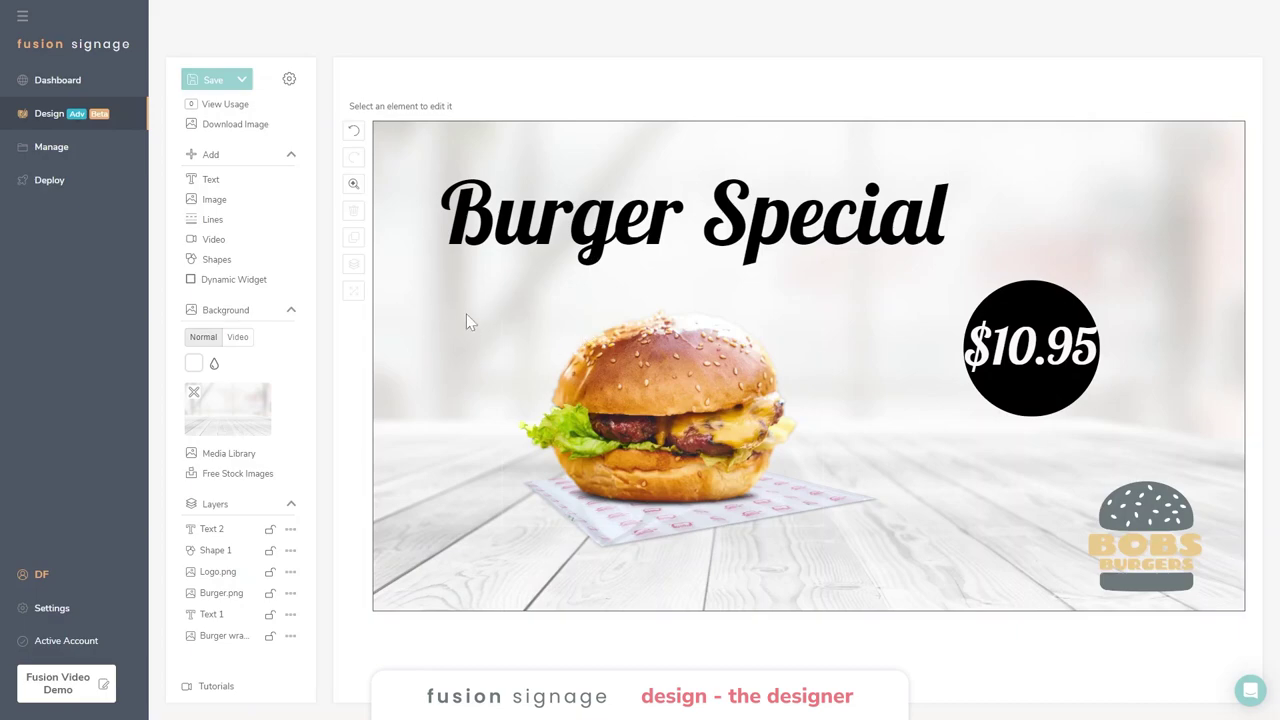
Delete the burger image and the burger wrap image from the design.
click(707, 401)
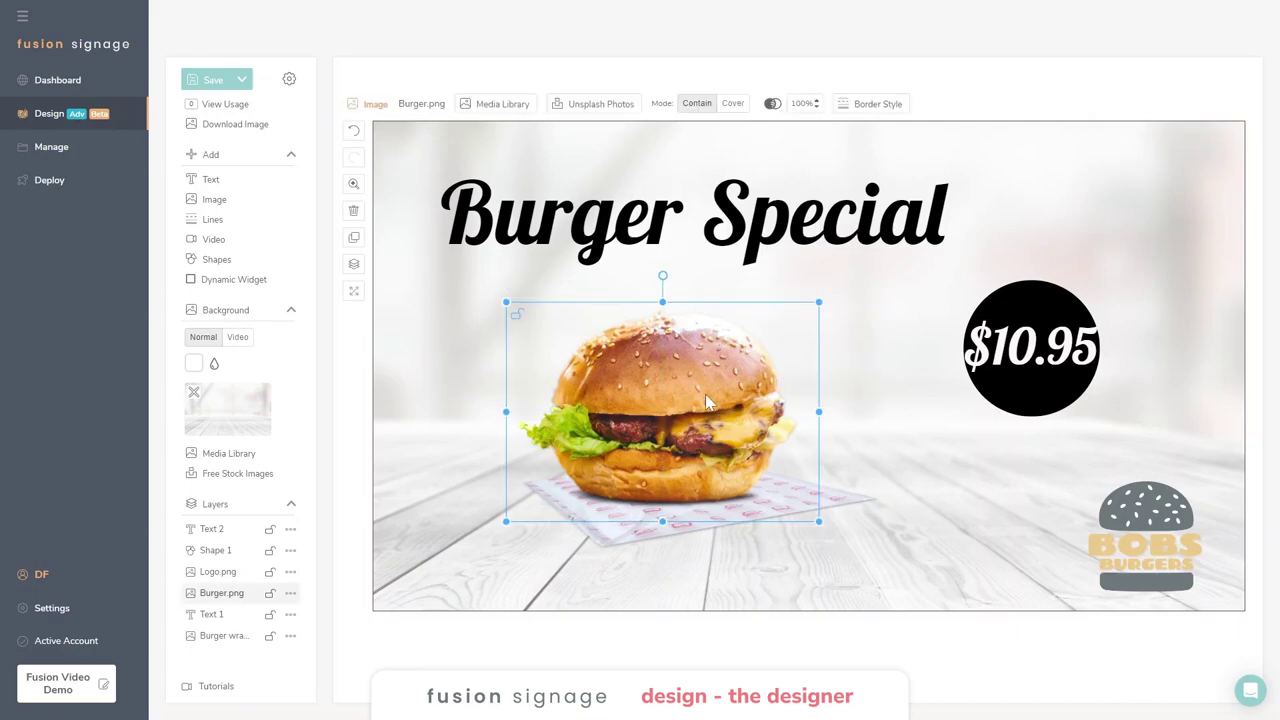
key(Delete)
click(685, 514)
key(Delete)
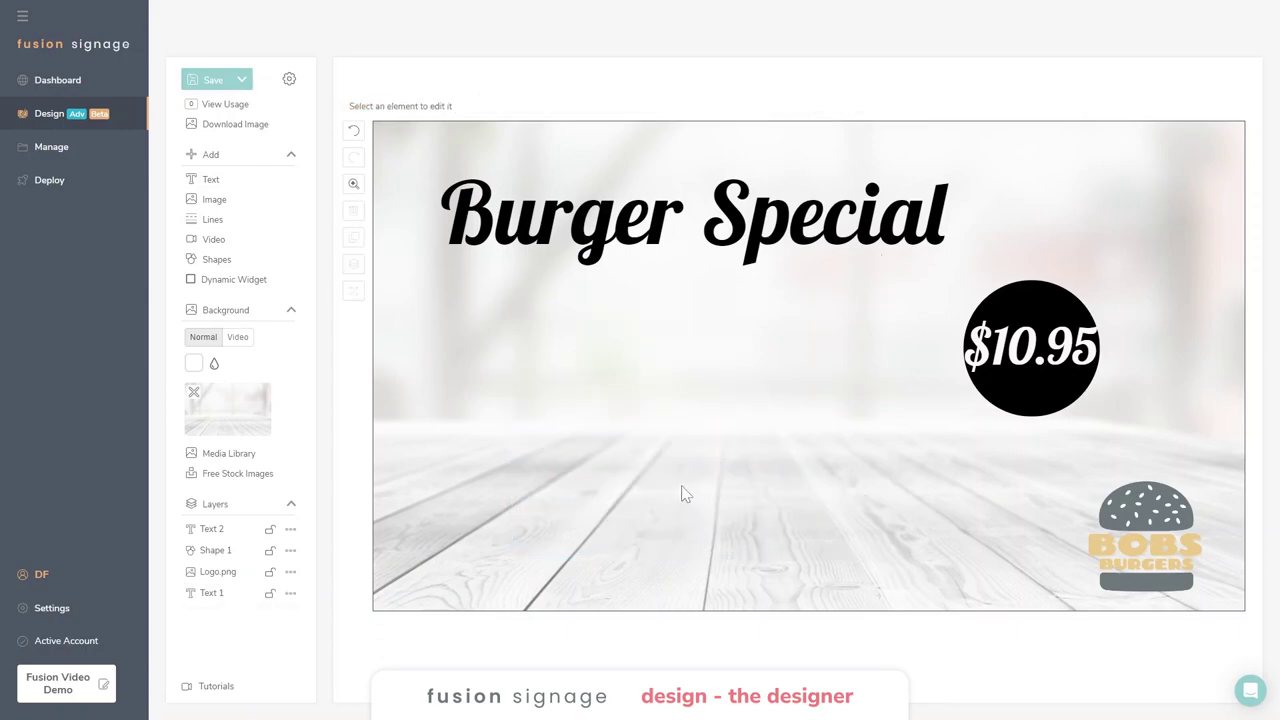
Remove the wooden-table background image and switch the background type to Video.
click(195, 396)
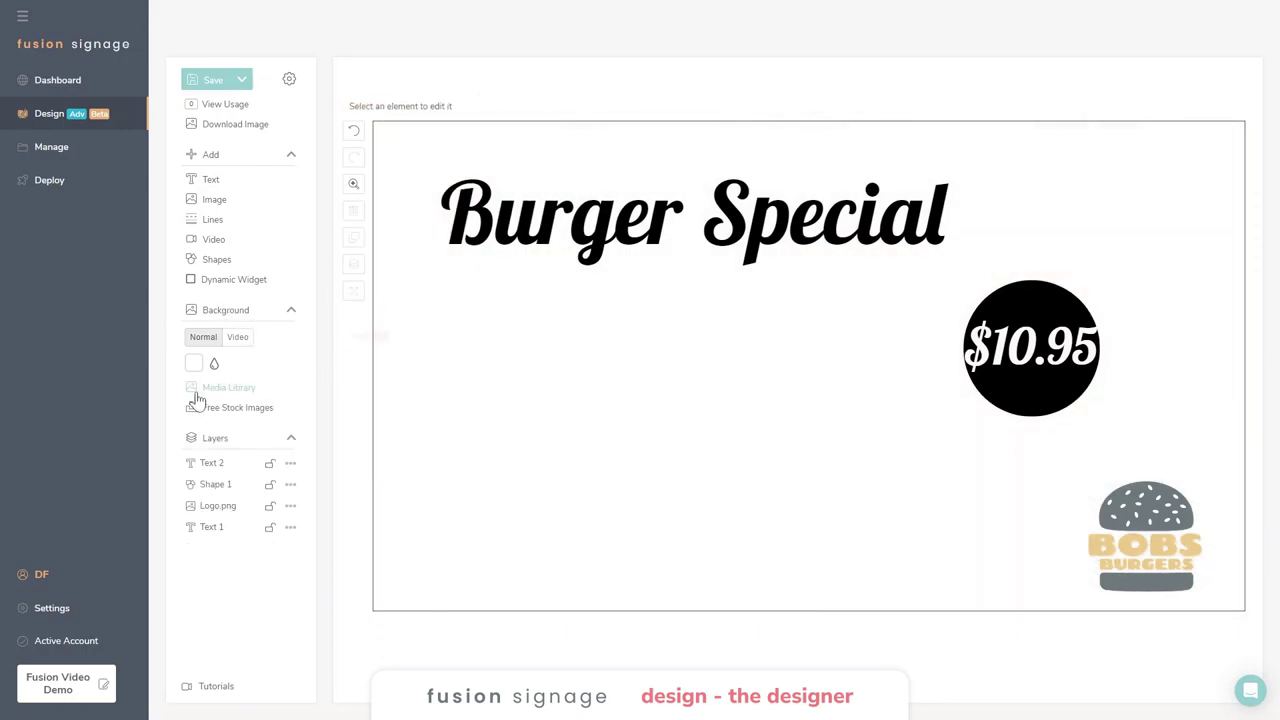
click(237, 337)
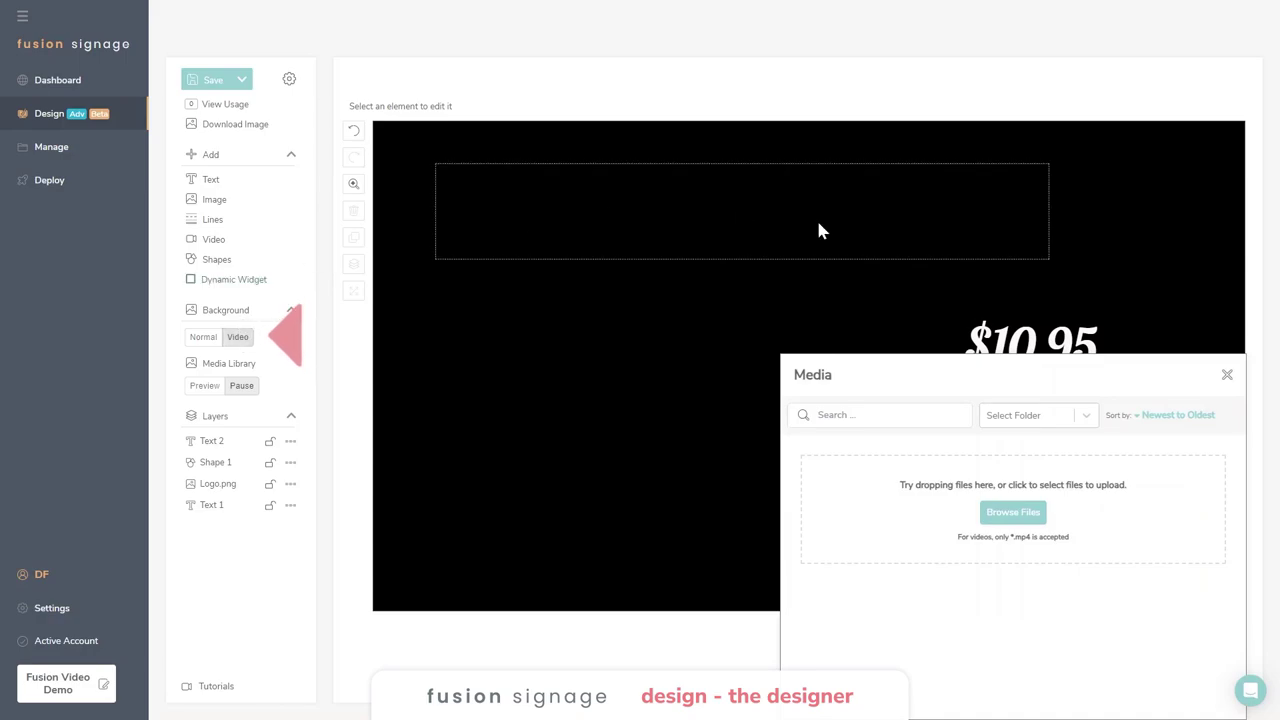
Upload the "Burger MP4 file" video to the media library and set it as the design's background video.
click(1020, 512)
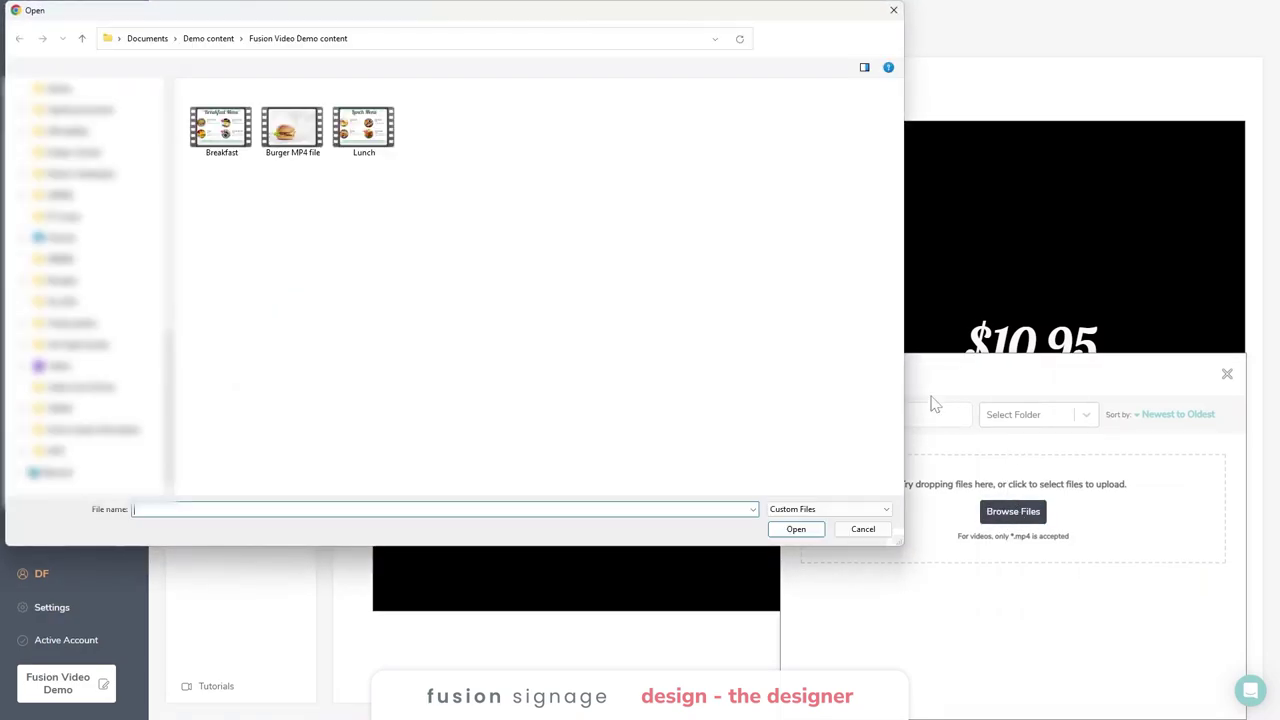
click(312, 138)
click(798, 530)
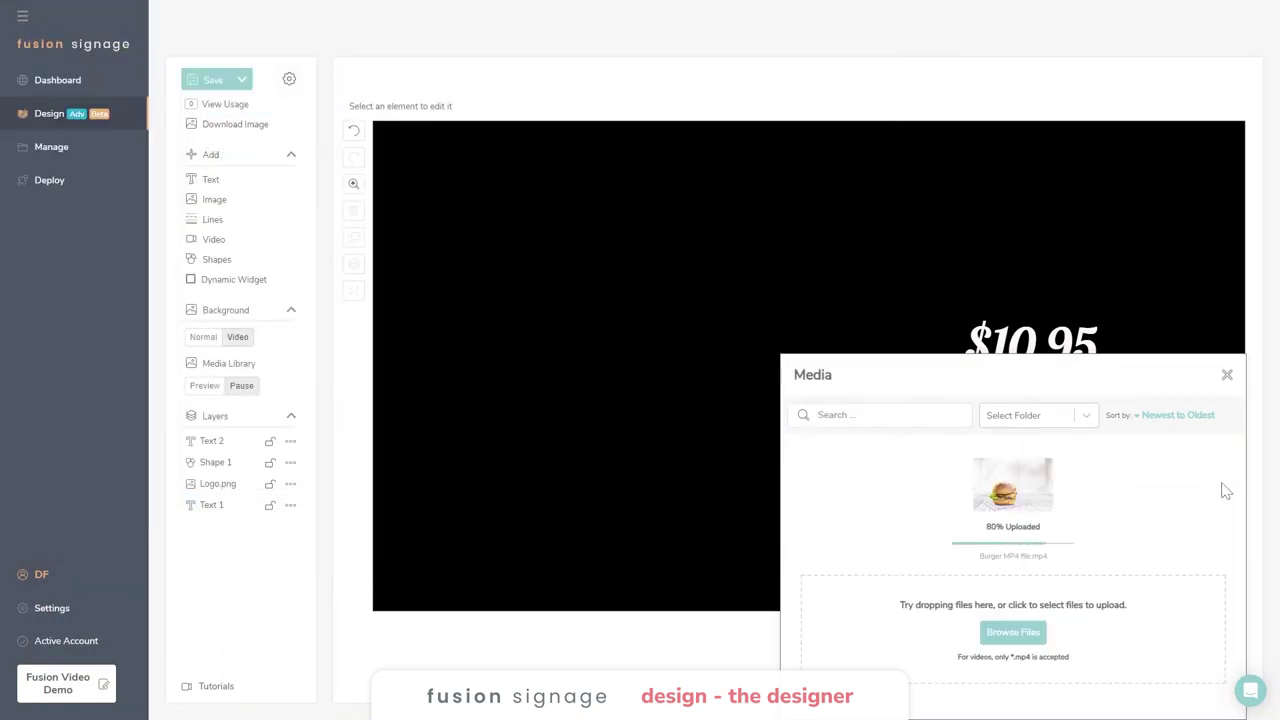
click(1012, 485)
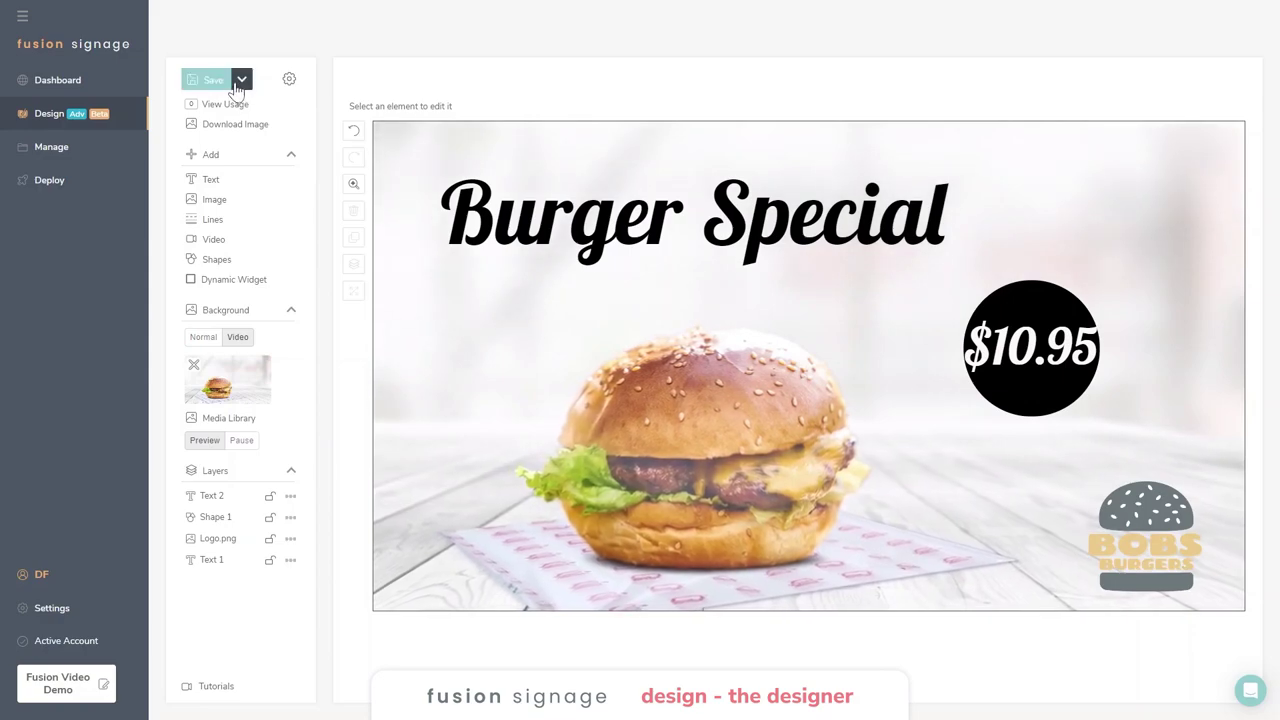
Add a clock widget in the upper-right corner of the design and set its format to hh:mm:ss (24-hour).
click(222, 287)
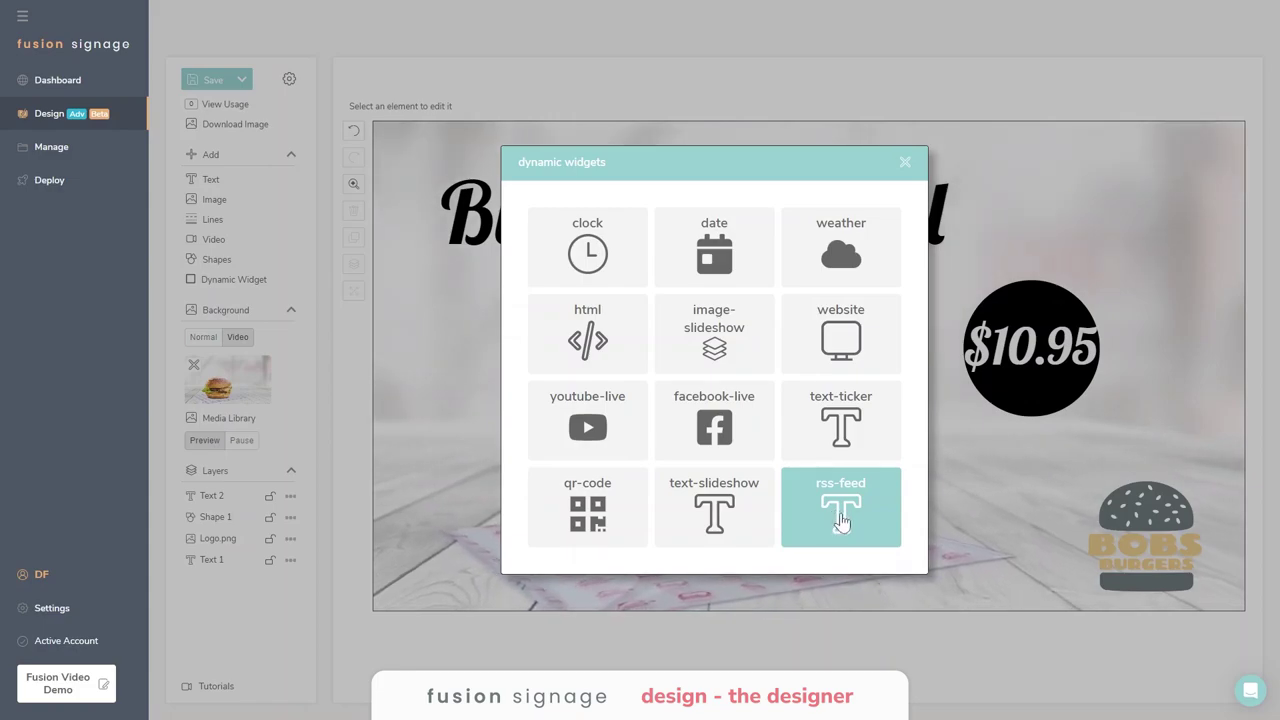
click(600, 252)
drag(497, 193, 1176, 159)
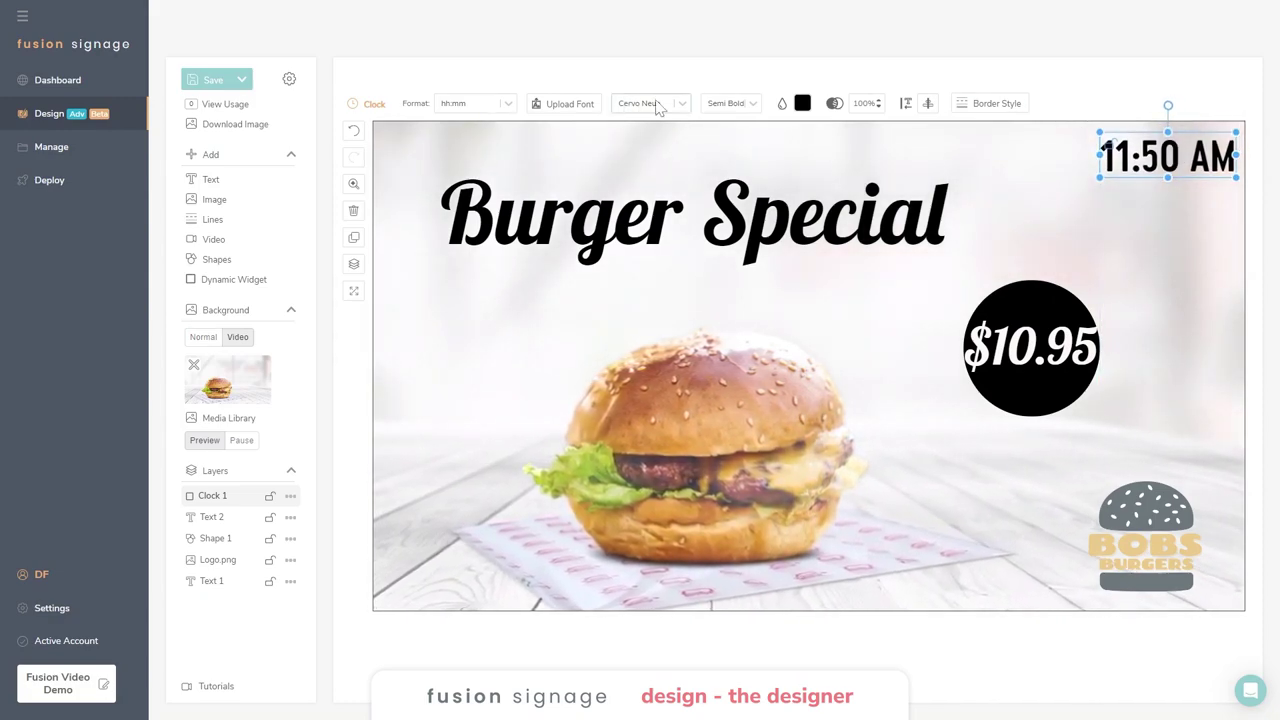
click(508, 104)
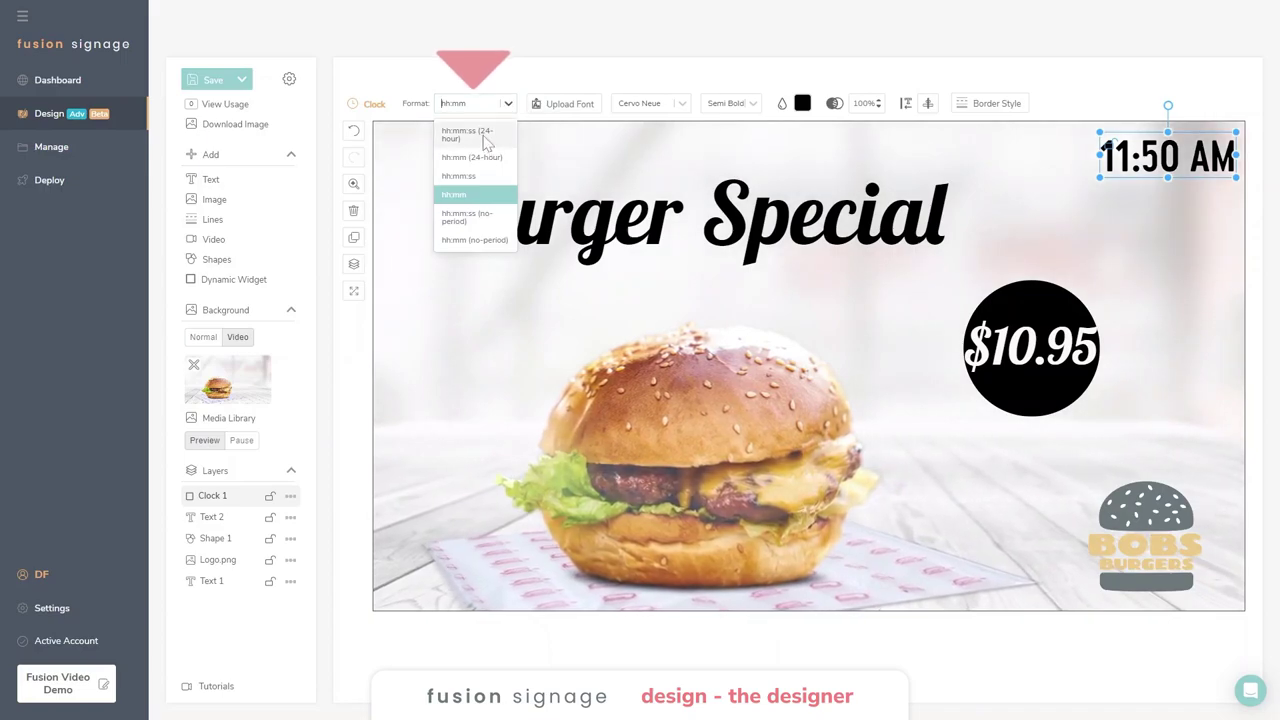
click(491, 138)
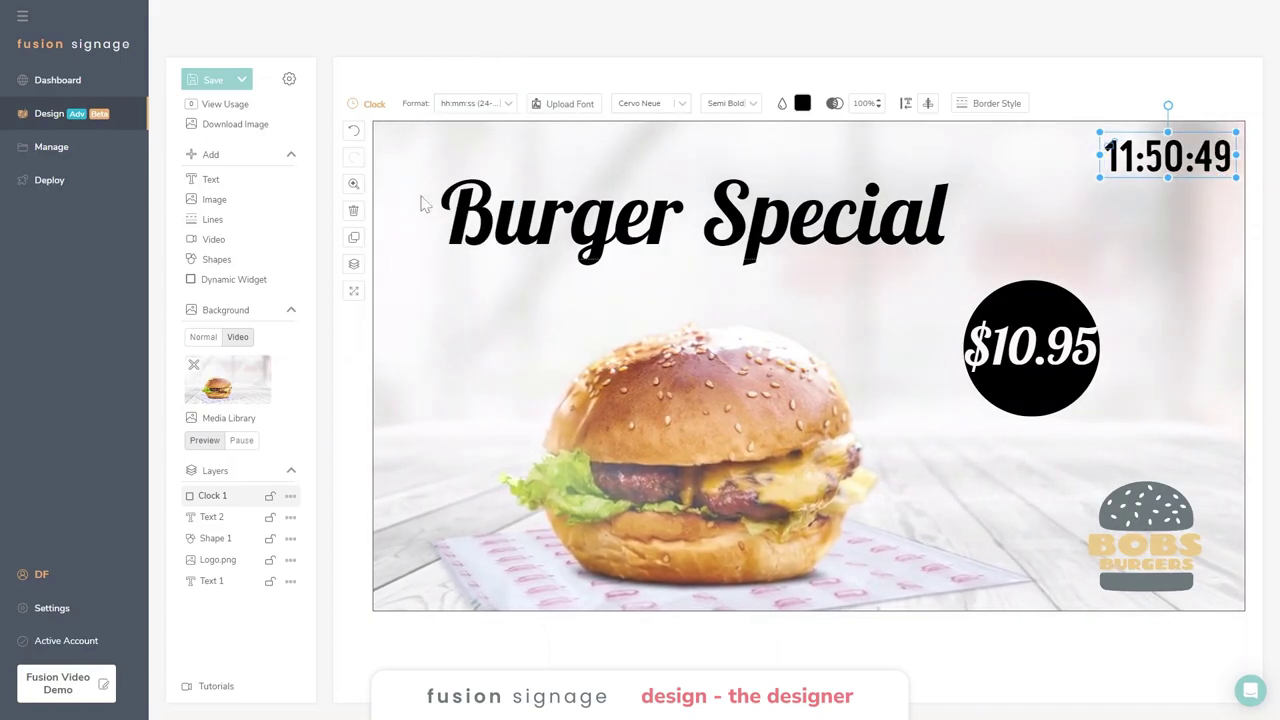
Add a weather widget showing the temperature just below the clock and check its area options.
click(218, 281)
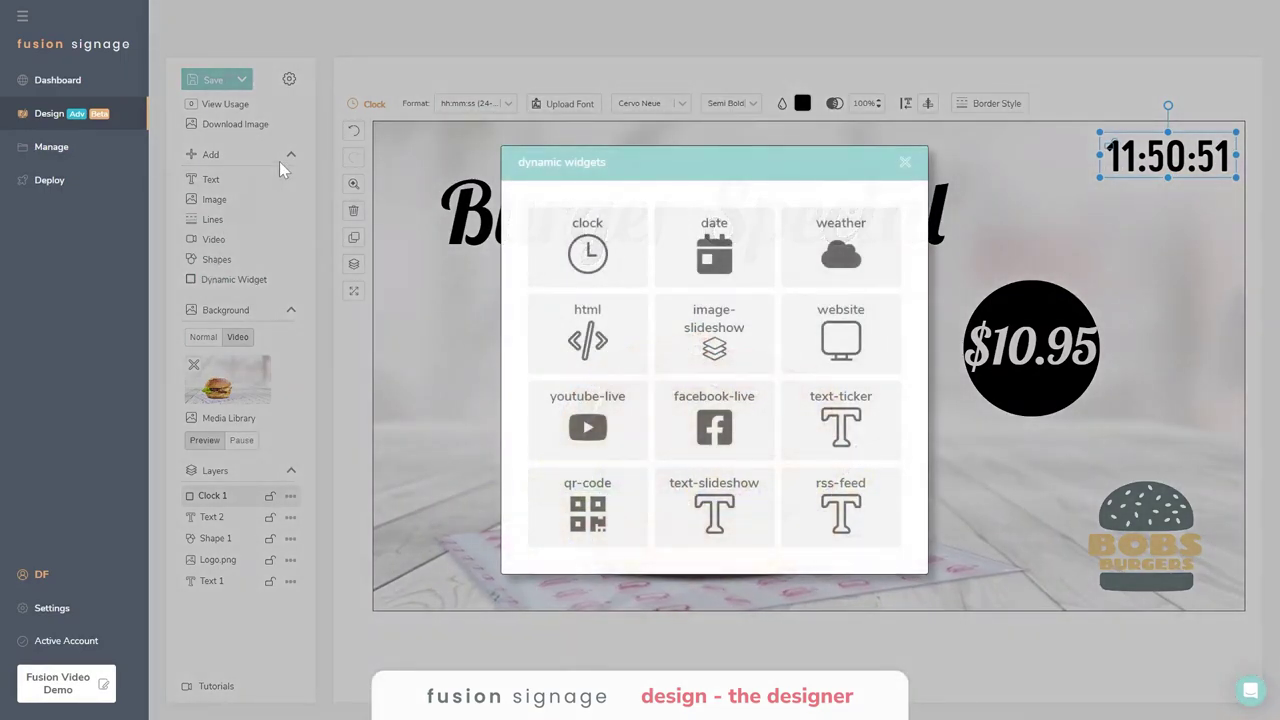
click(830, 245)
drag(509, 194, 1118, 212)
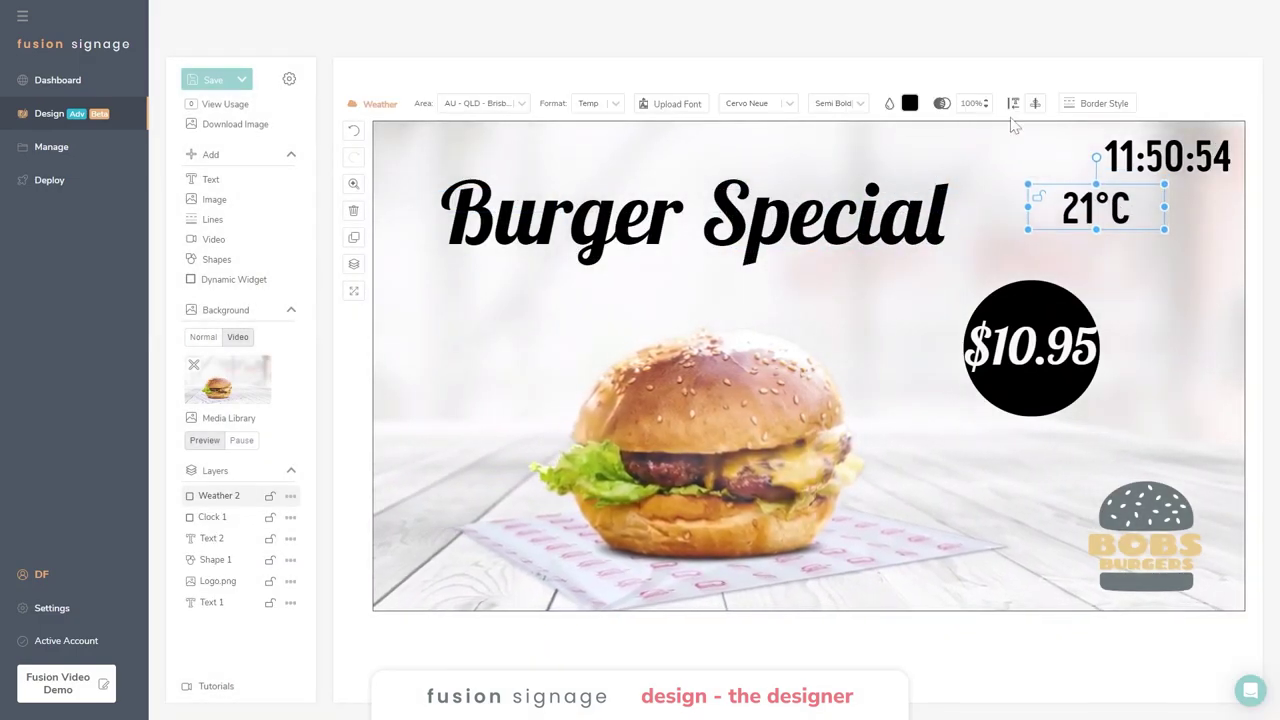
click(521, 106)
click(424, 234)
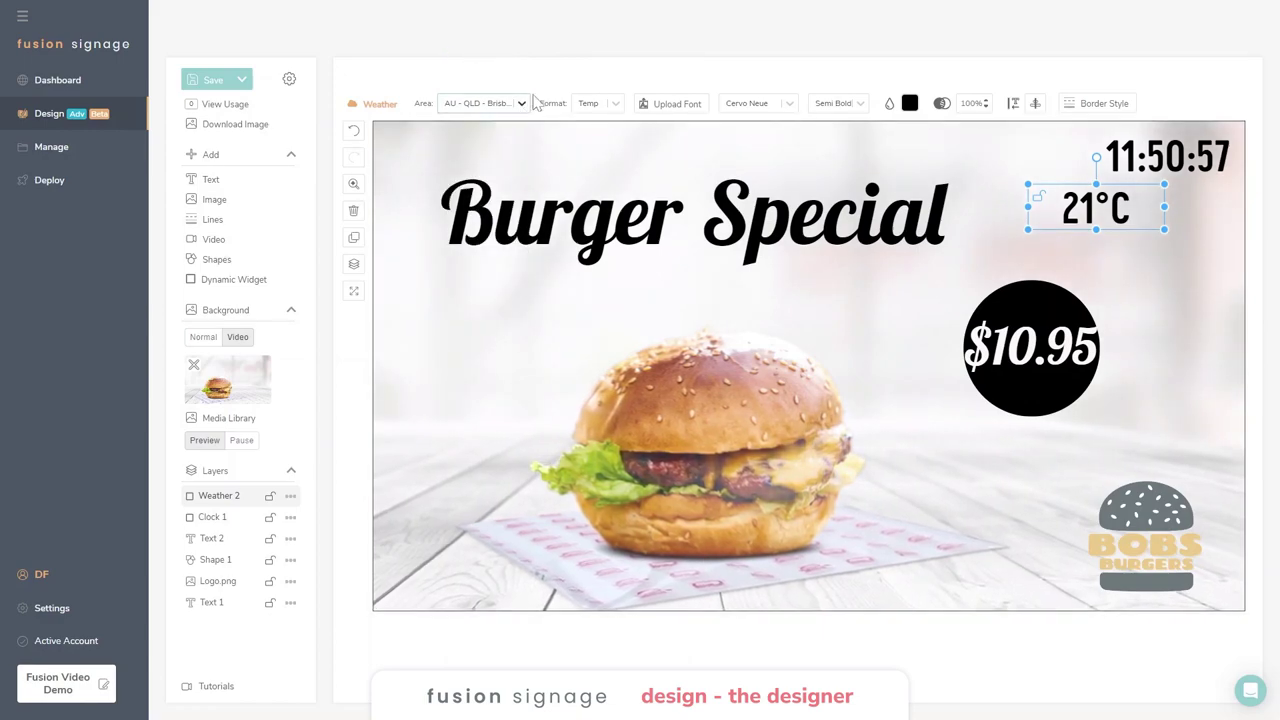
Duplicate the weather widget, switch the copy to the weather icon format and arrange icon and temperature side by side under the clock.
click(354, 238)
drag(1103, 232, 1178, 209)
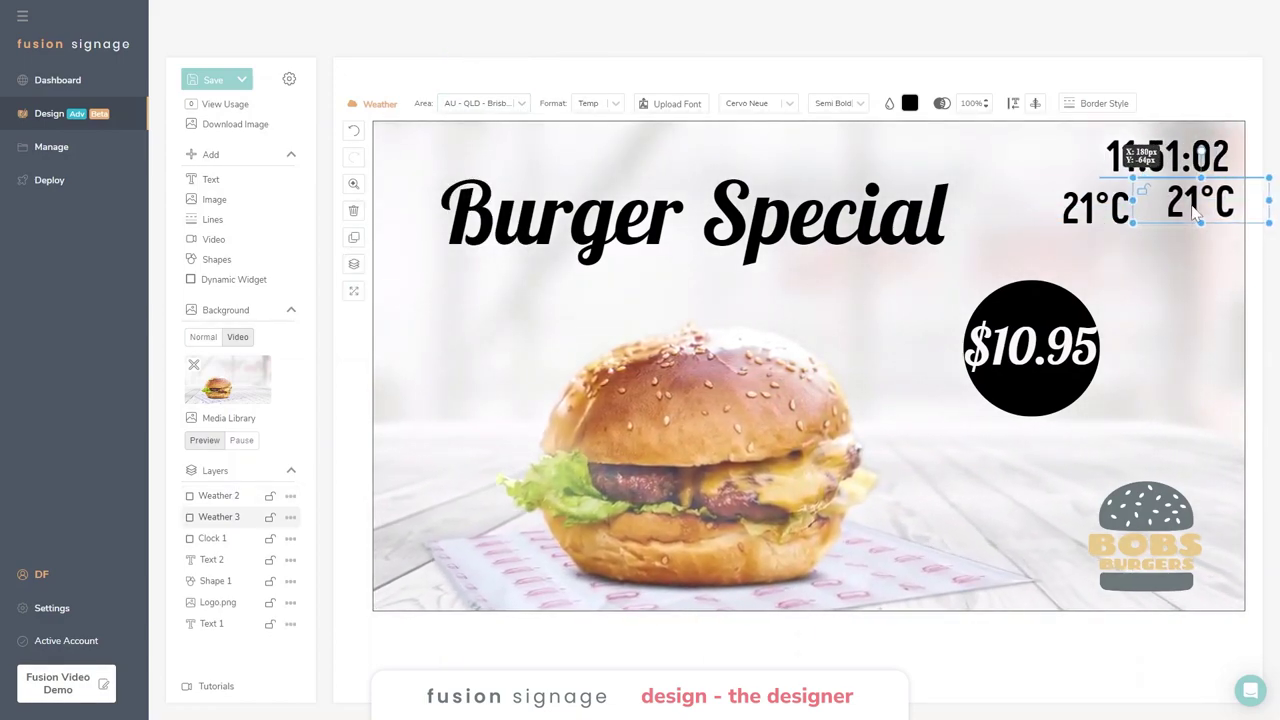
click(614, 104)
click(586, 221)
drag(1086, 222, 1115, 222)
click(1175, 240)
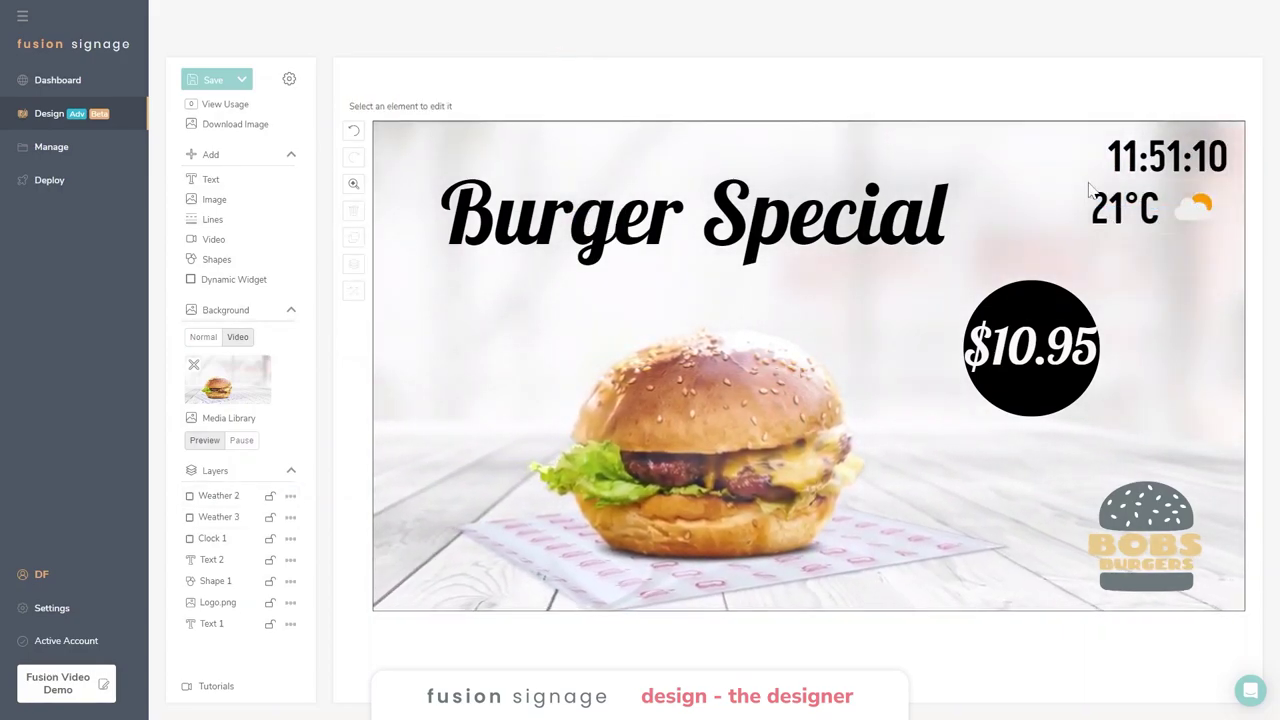
Shift the clock slightly left so it lines up with the temperature below it.
click(1185, 160)
drag(1185, 160, 1172, 160)
click(1186, 380)
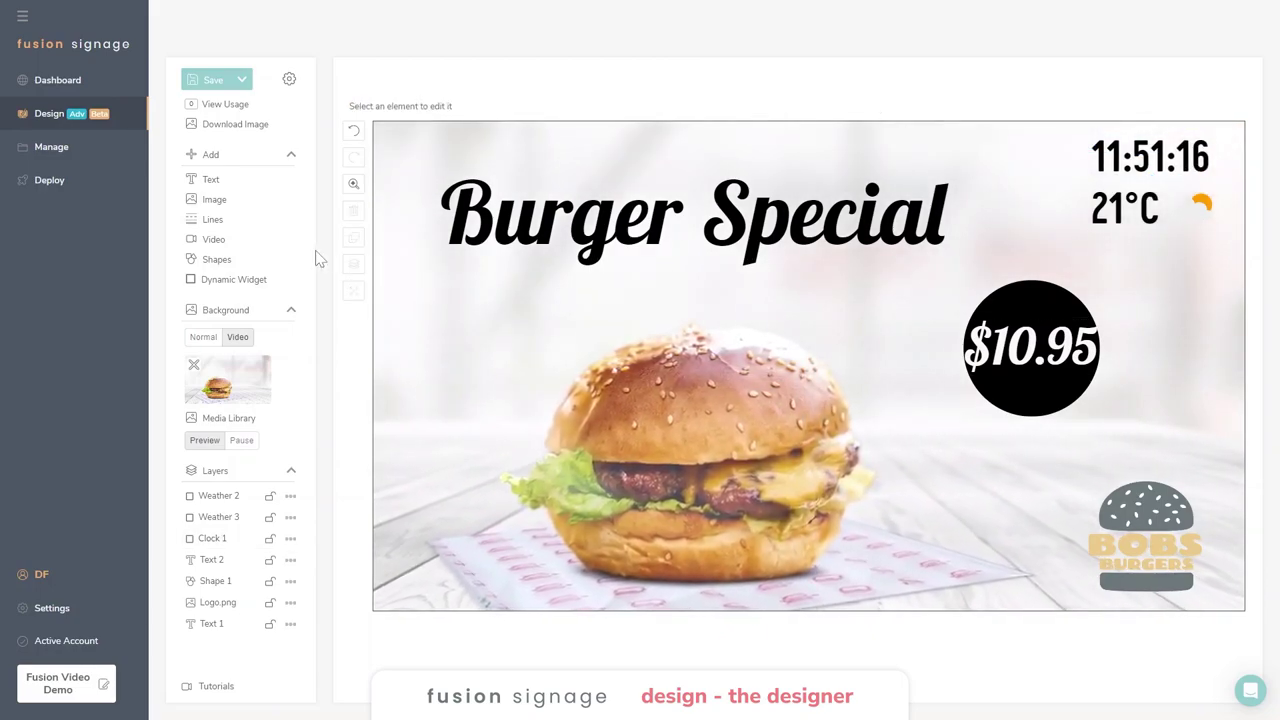
click(234, 282)
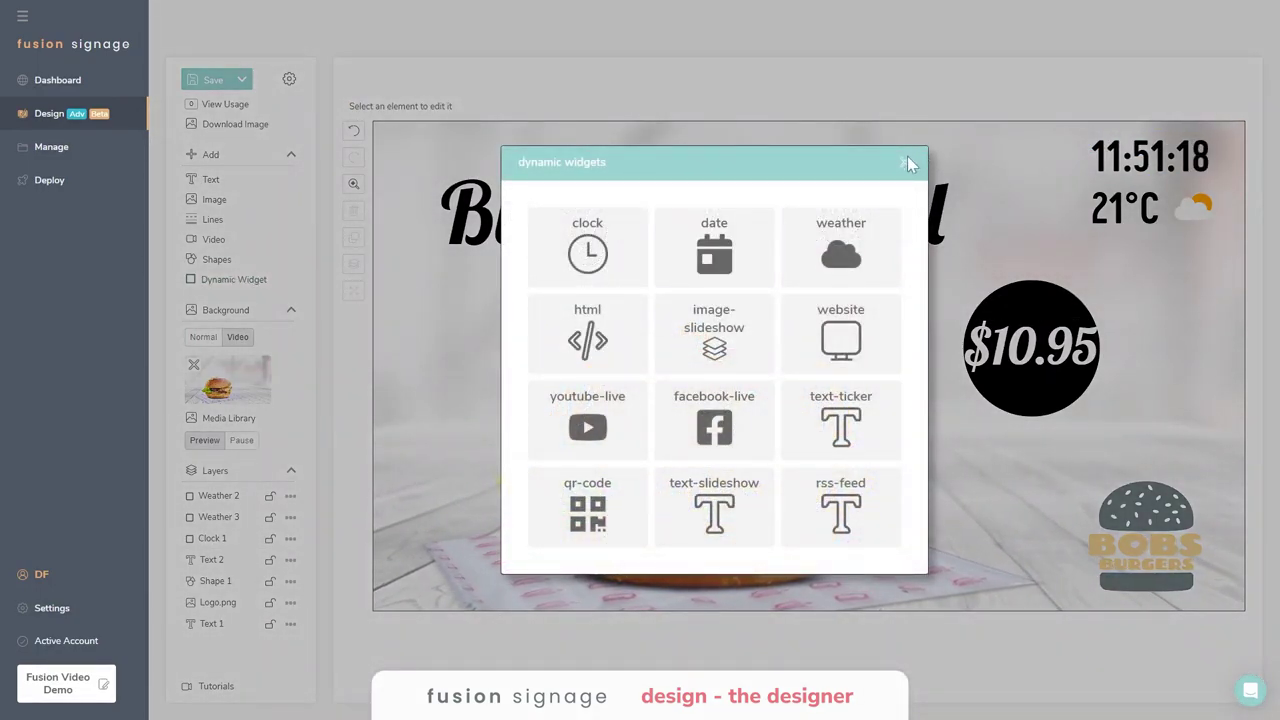
click(909, 165)
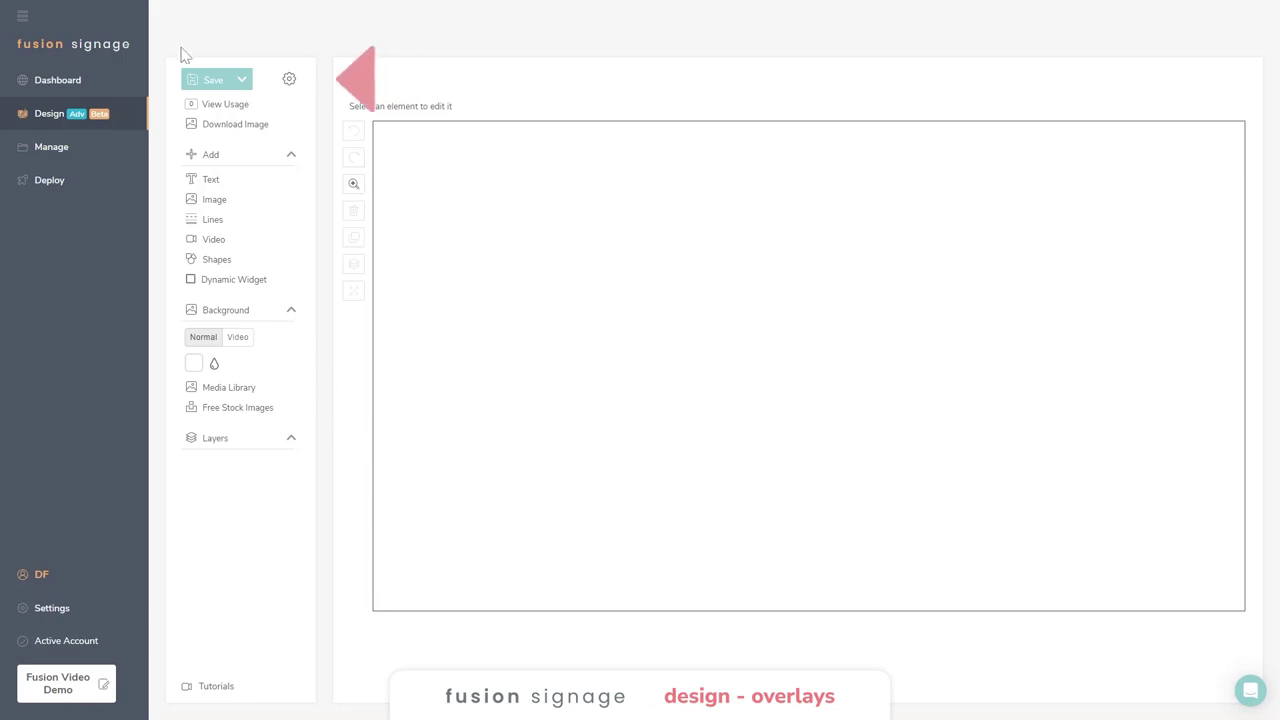
Set the type of the new blank 1920 x 1080 design to Overlay.
click(289, 79)
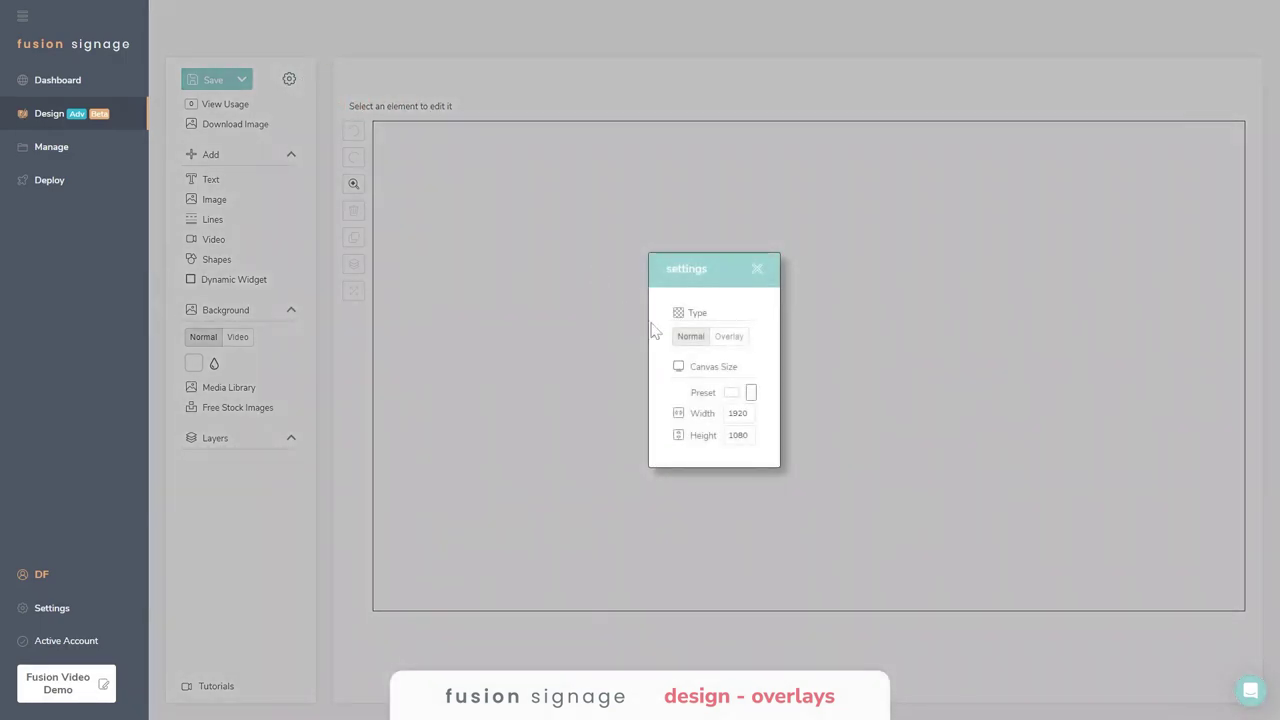
click(730, 337)
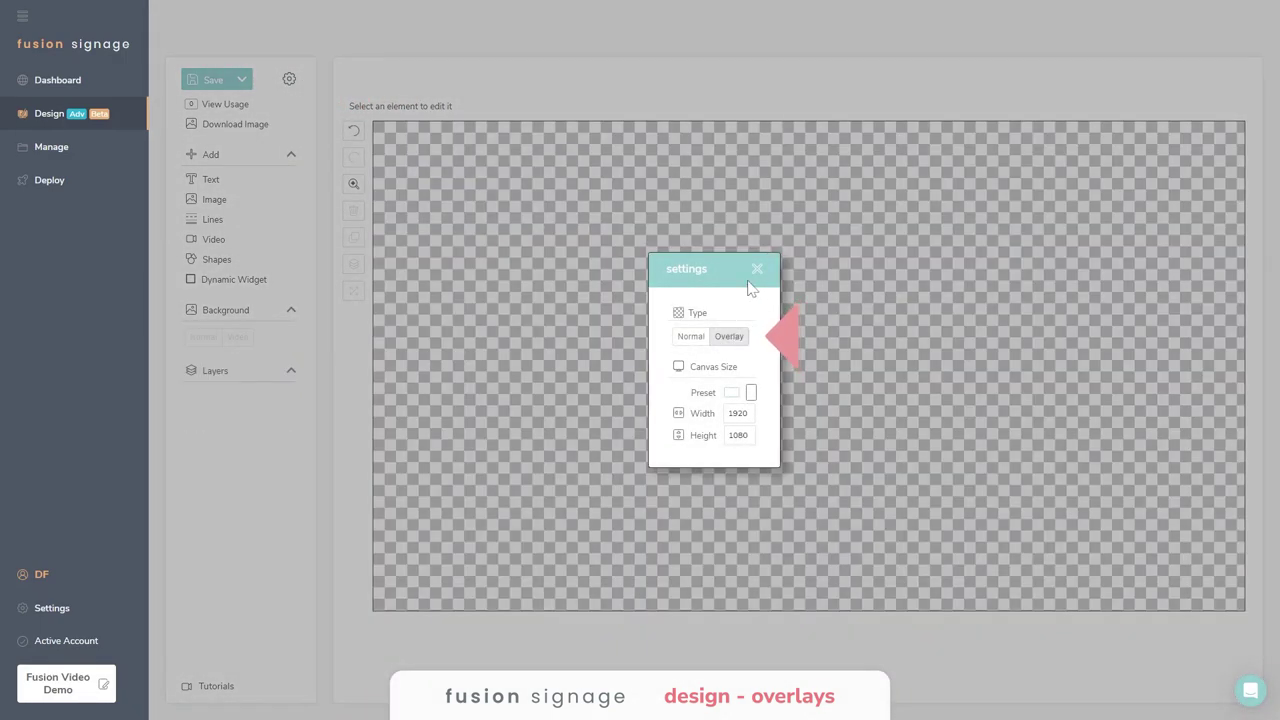
click(757, 272)
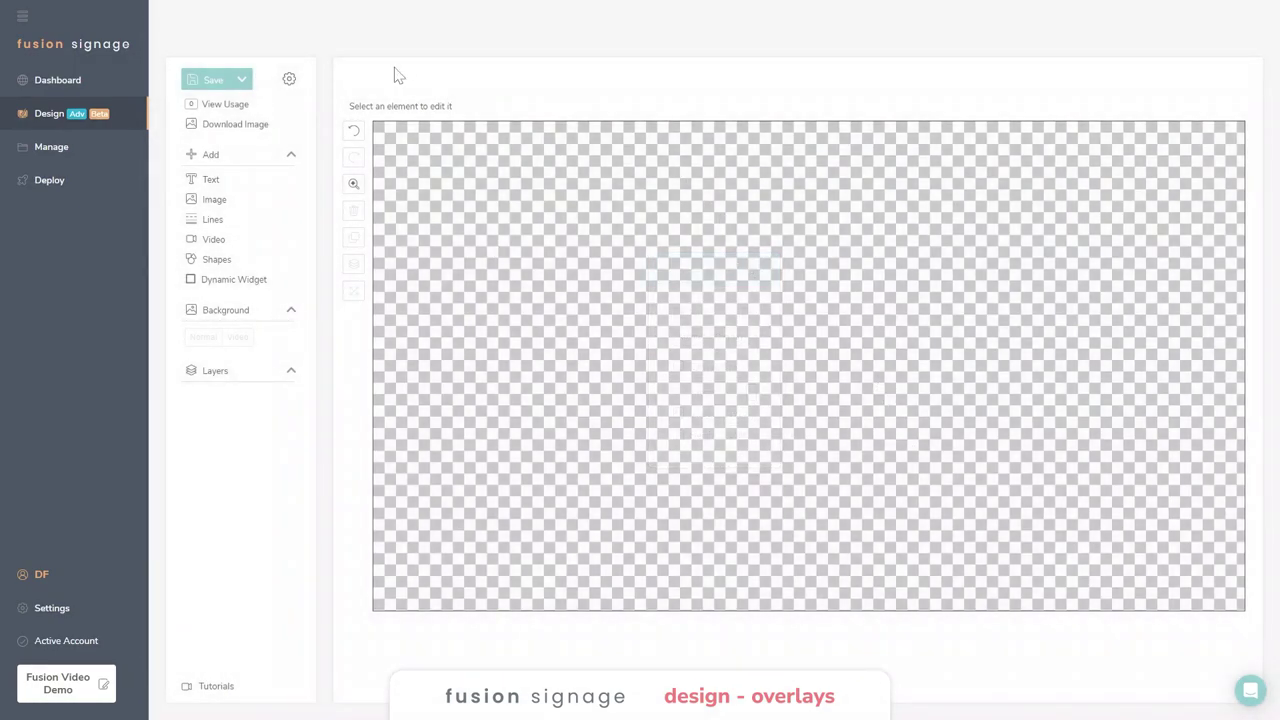
Add Logo.png from the media library to the overlay, place it in the canvas's lower-right corner and enlarge it.
click(226, 204)
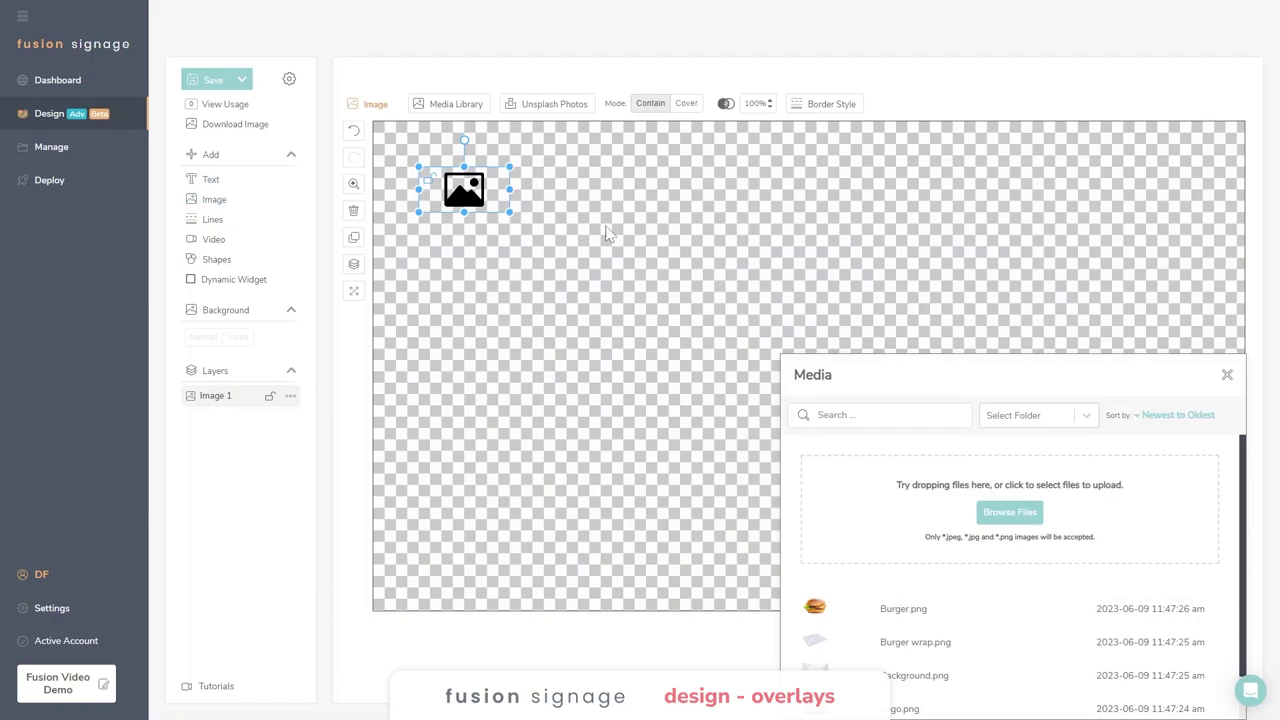
scroll(900, 650, down, 1)
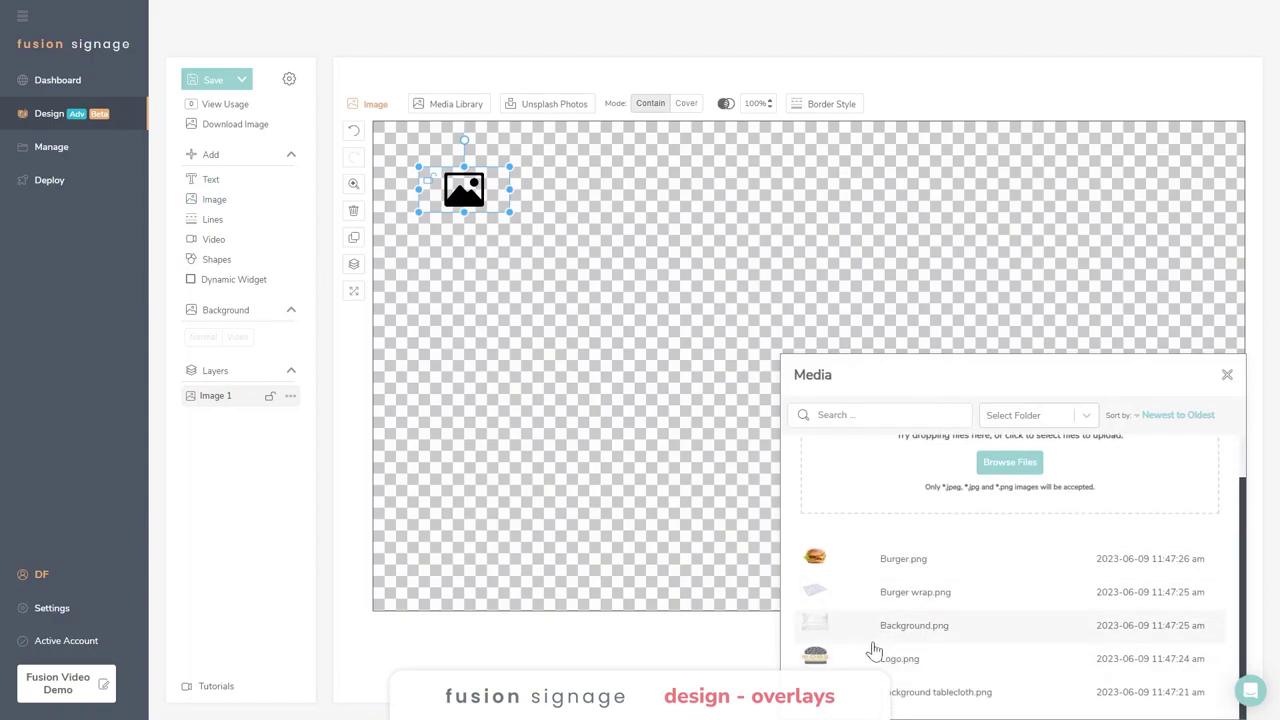
click(818, 648)
drag(490, 226, 1211, 589)
drag(1140, 547, 1091, 502)
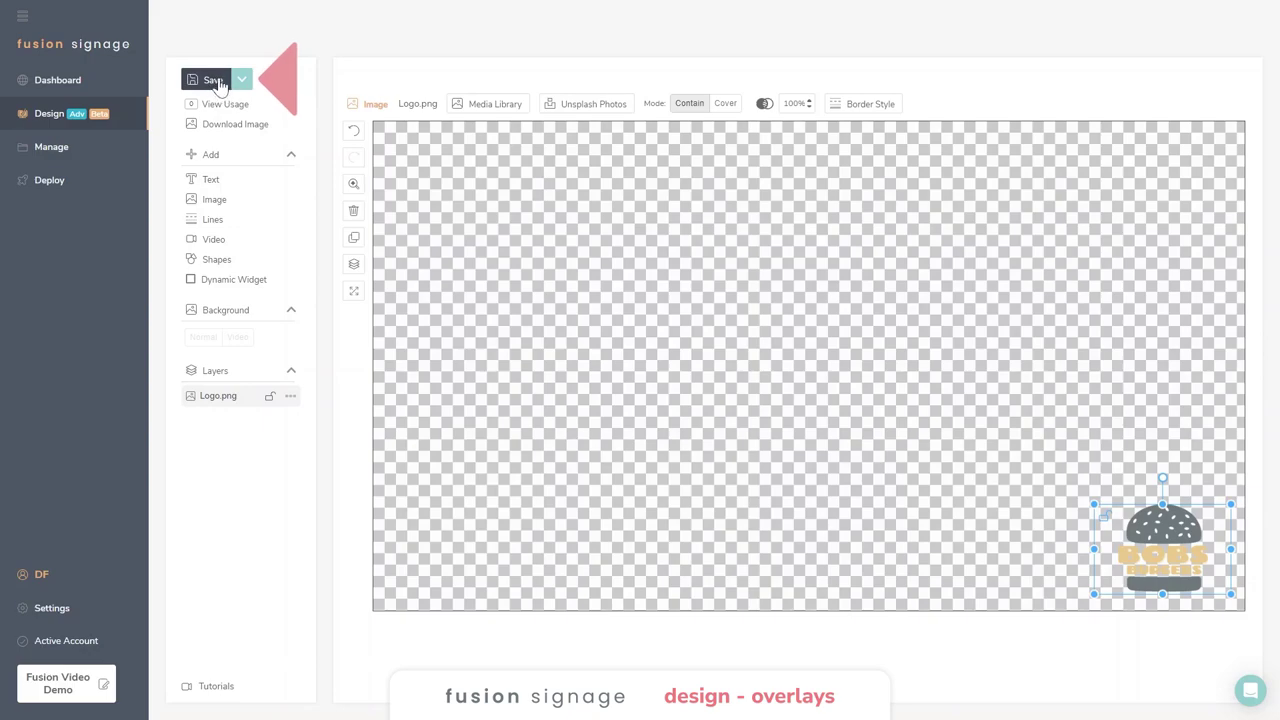
Save the design as "Bobs burger overlay" in the overlays folder.
click(213, 80)
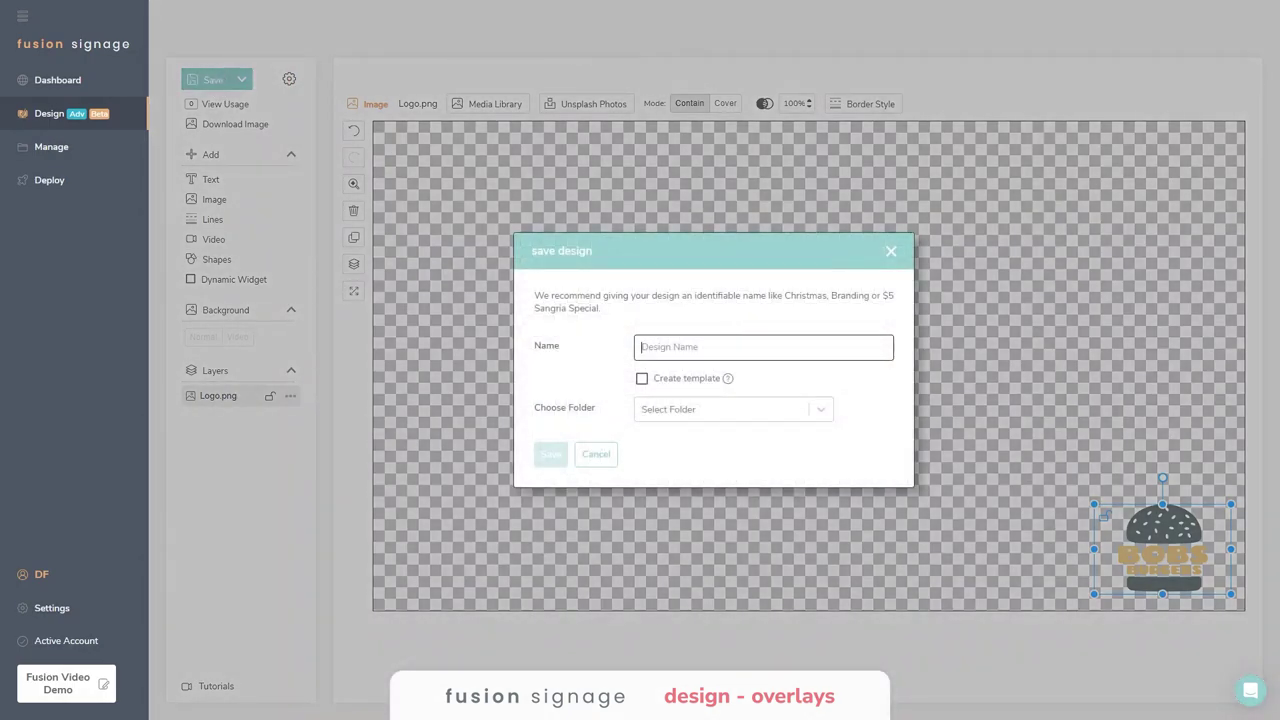
click(675, 412)
click(678, 489)
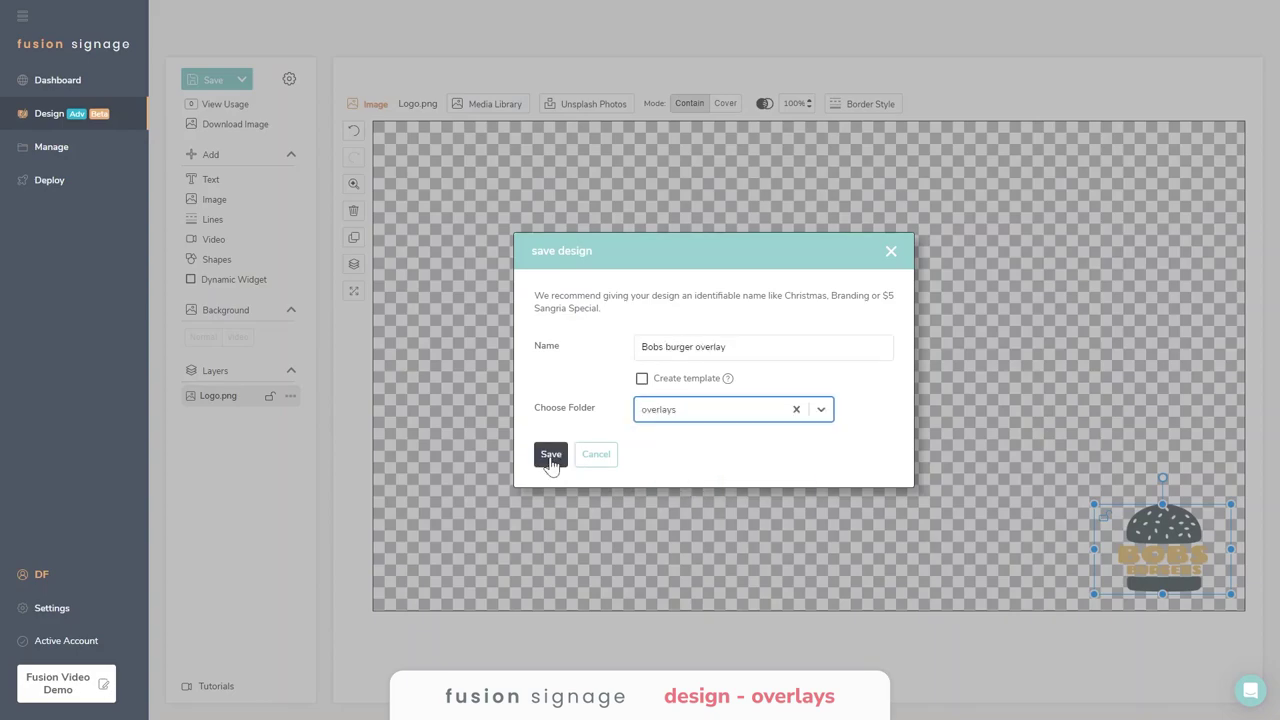
click(551, 457)
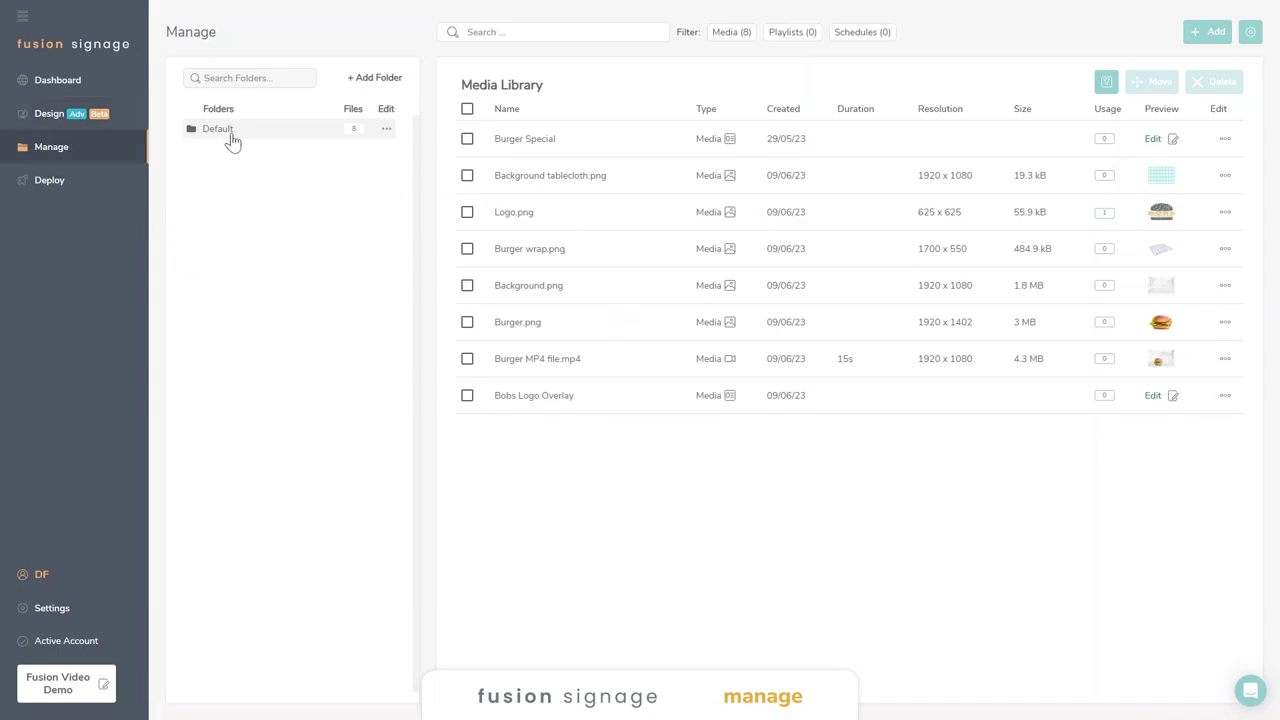
Rename the Default folder in the Manage section to "media library".
click(385, 129)
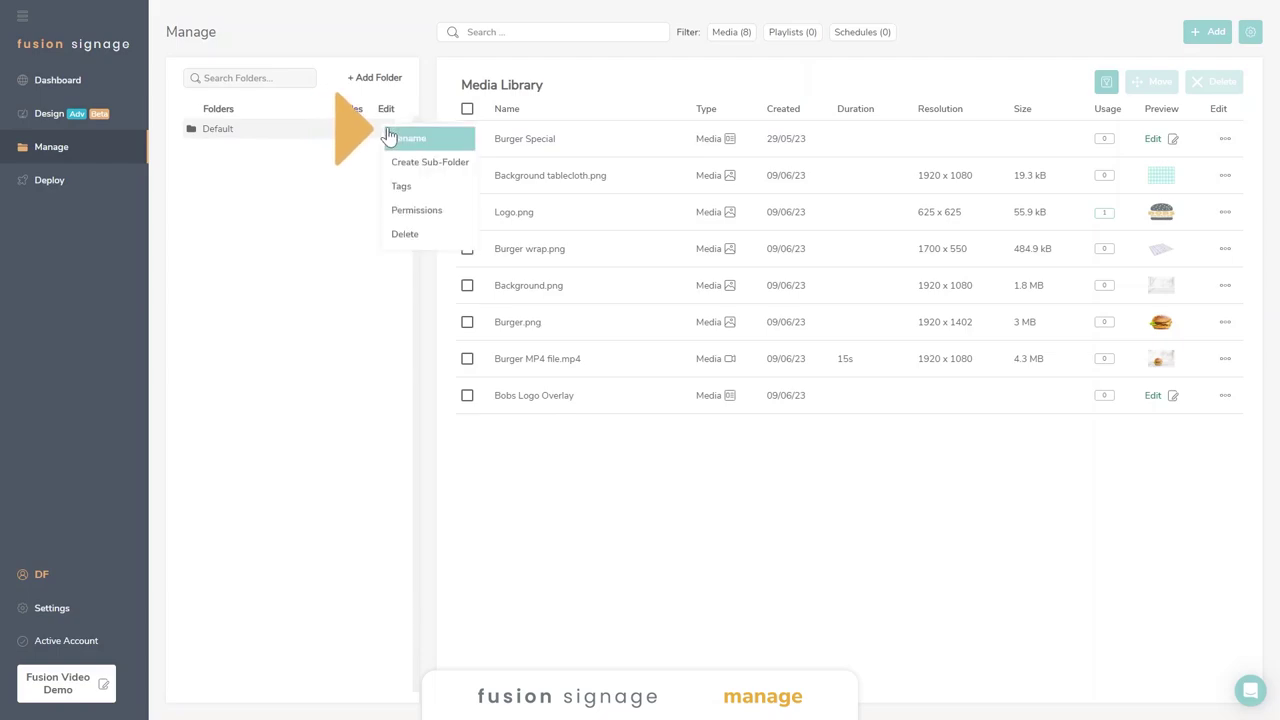
click(418, 139)
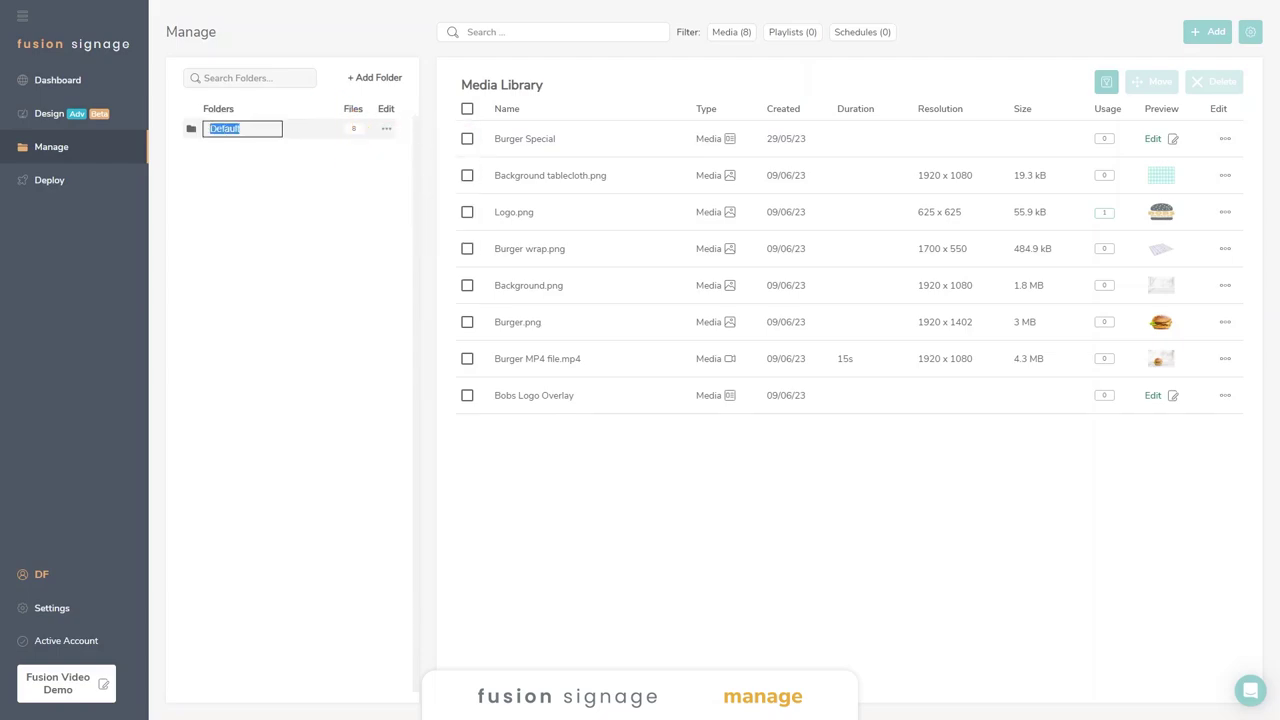
text(media library)
key(Return)
Create a sub-folder named "components" inside the media library folder and return to the parent folder's contents.
click(386, 130)
click(412, 160)
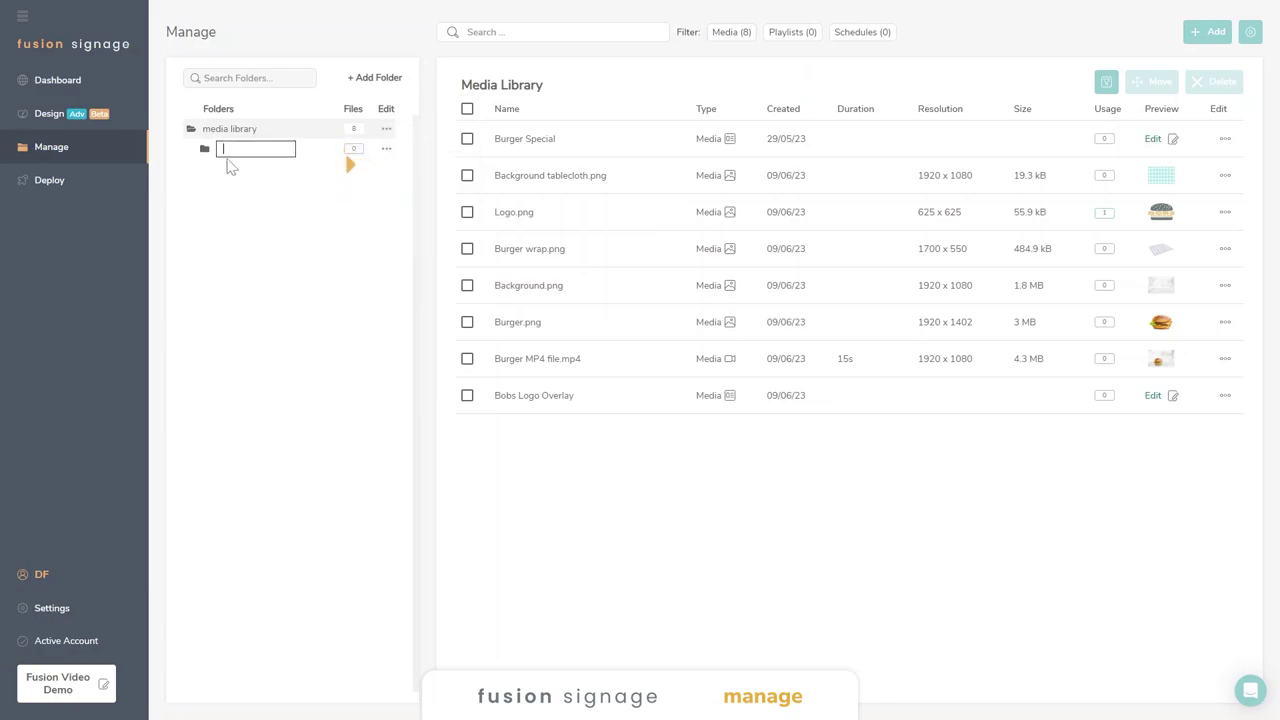
click(255, 148)
text(components)
key(Return)
click(277, 130)
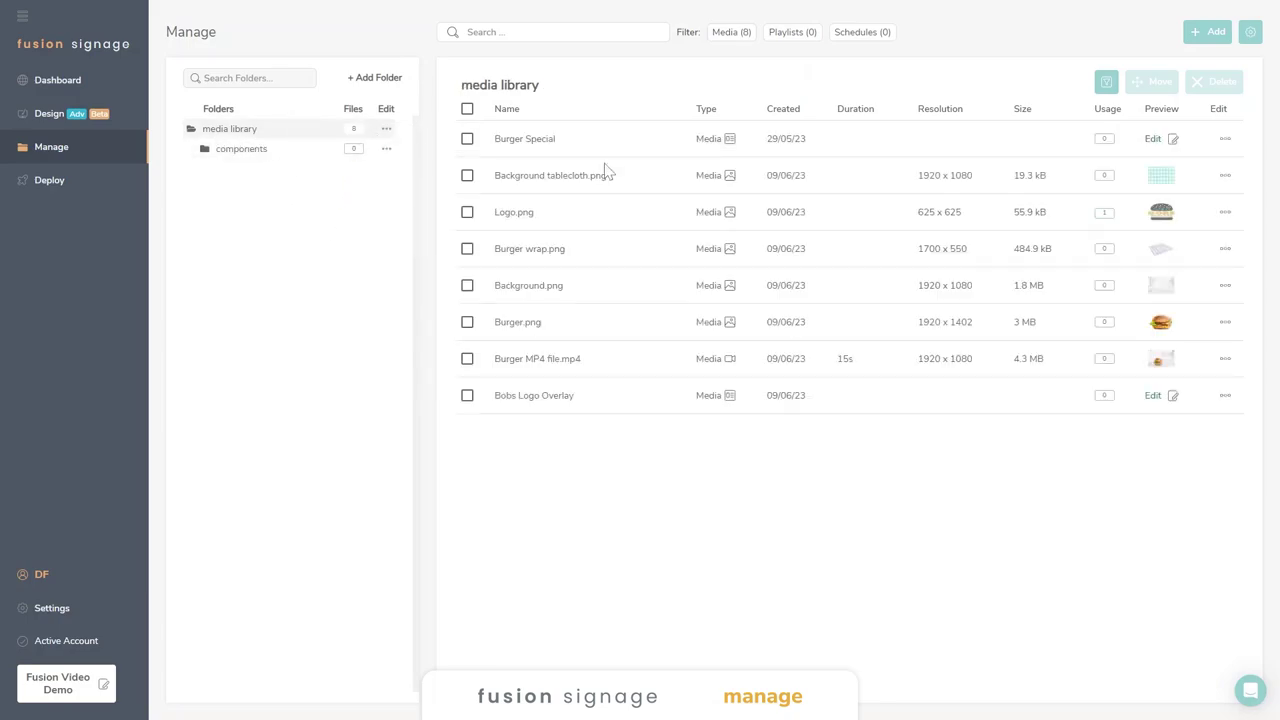
Move the five PNG images and Burger MP4 file.mp4 from the media library folder into the components sub-folder.
click(467, 176)
click(467, 212)
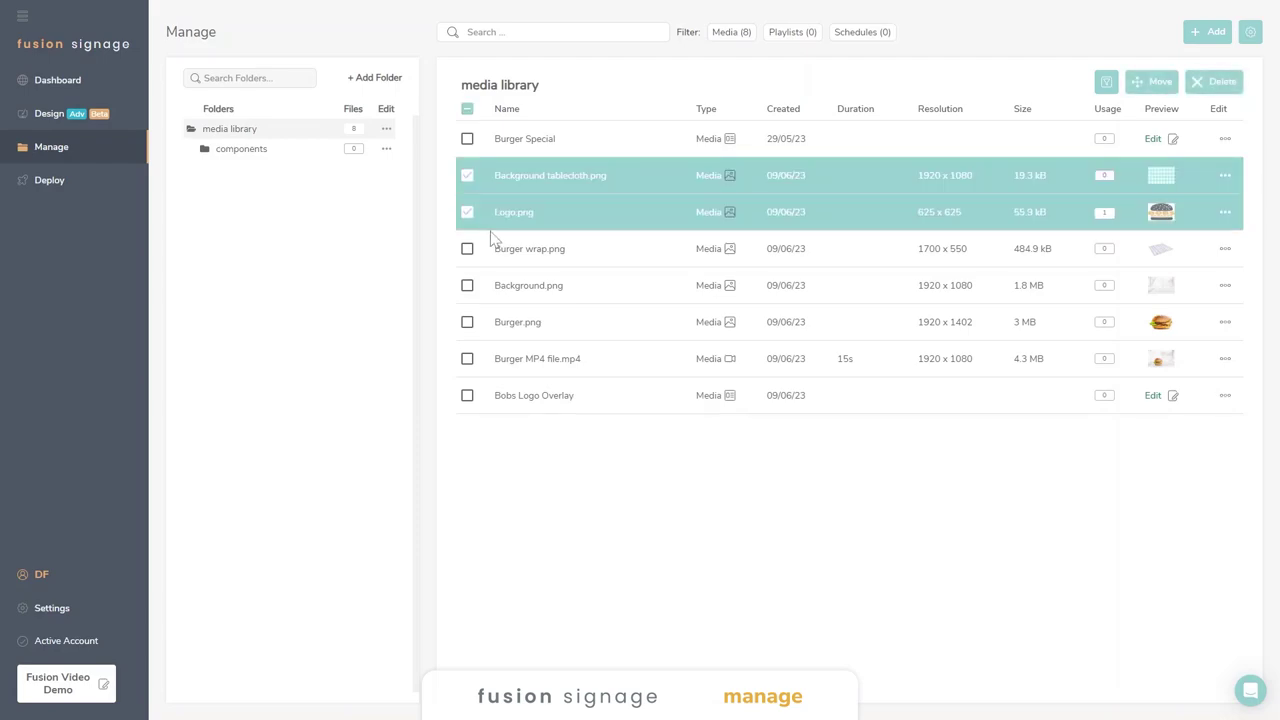
click(467, 249)
click(467, 286)
click(467, 322)
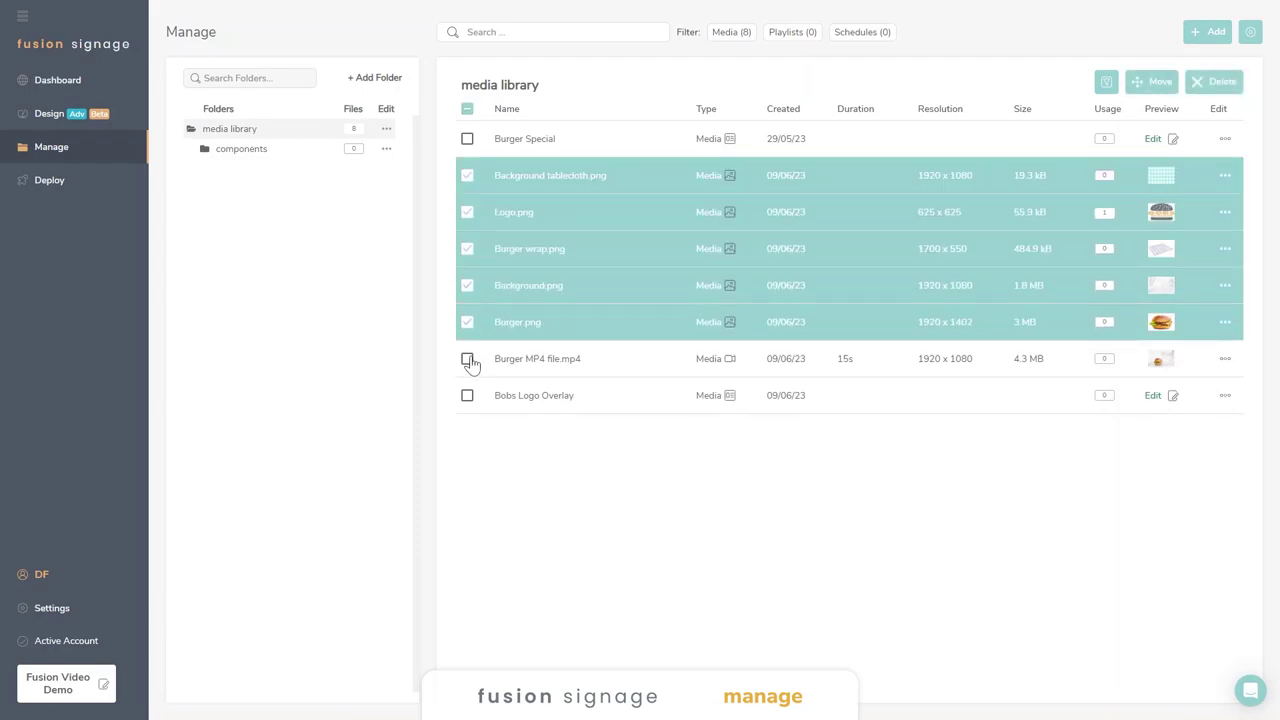
click(467, 358)
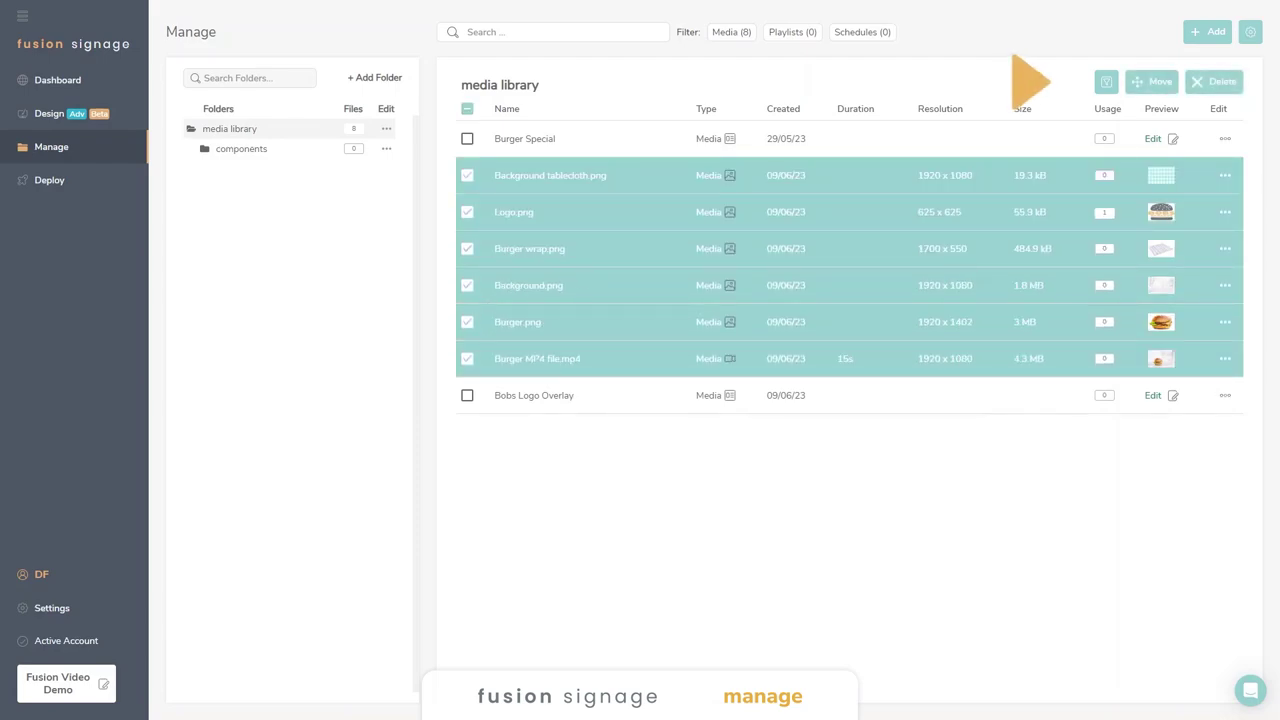
click(1152, 82)
click(573, 388)
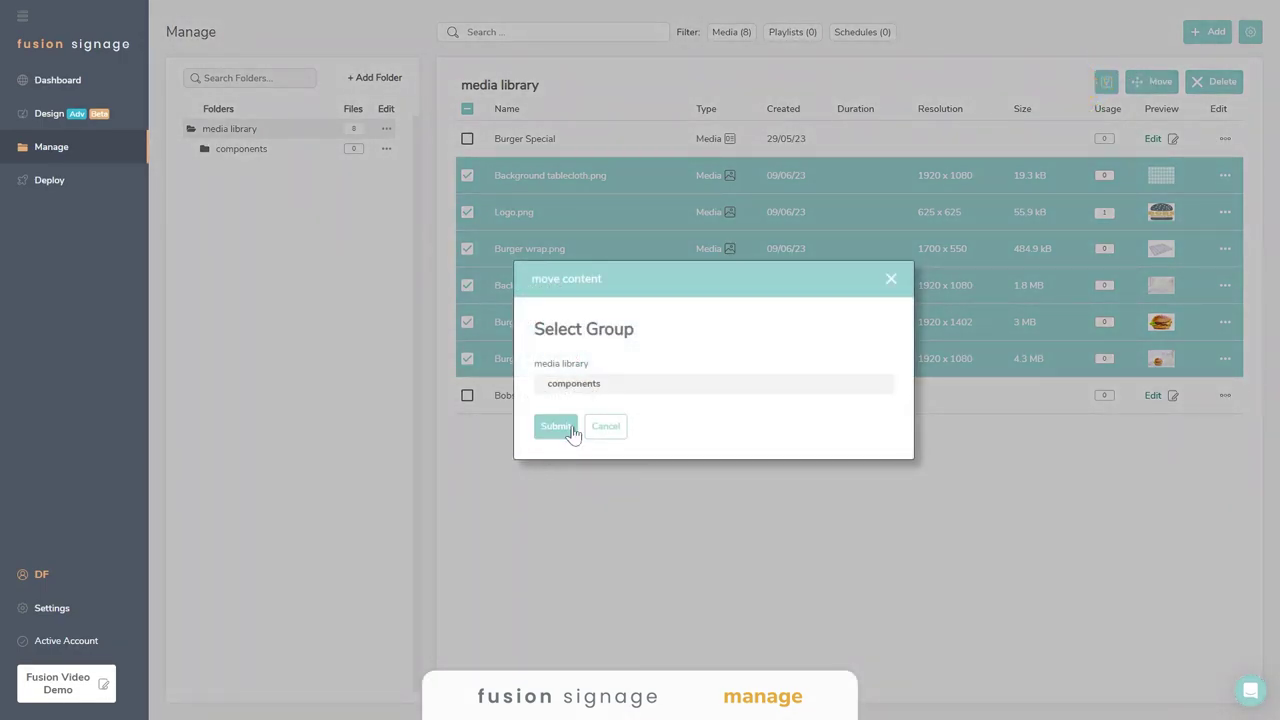
click(562, 428)
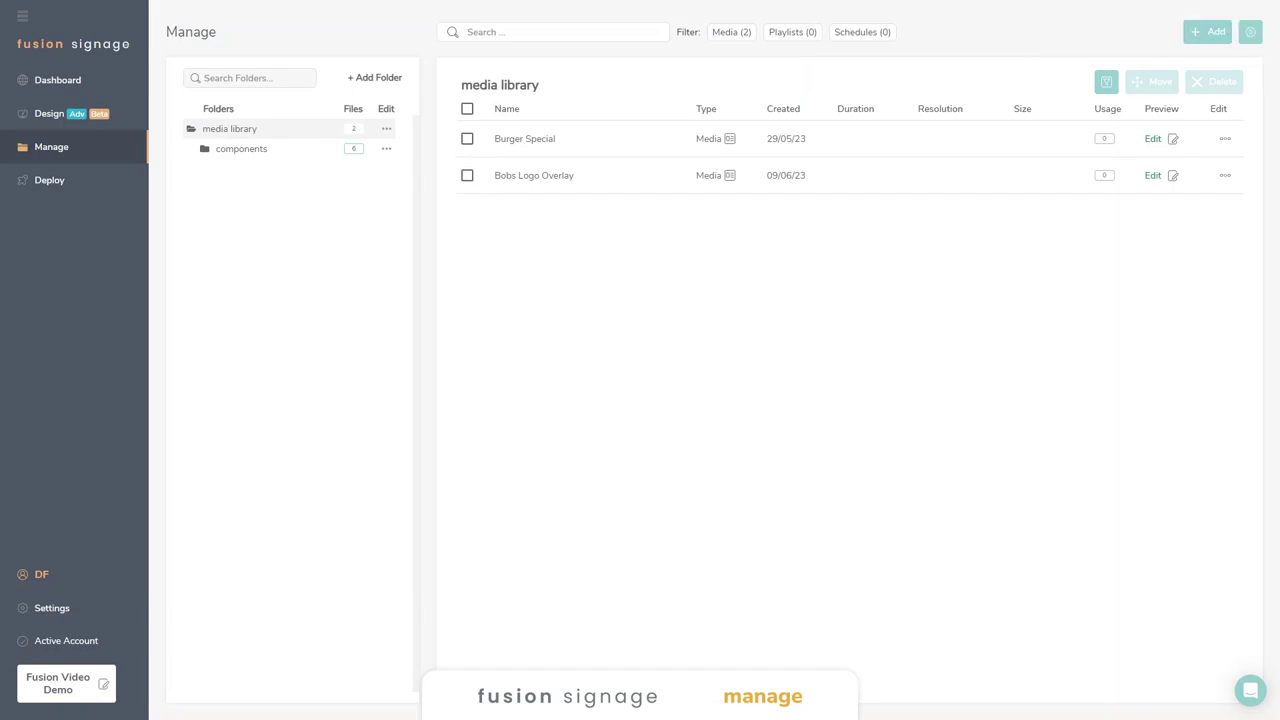
Create a sub-folder named "overlays" inside the media library folder and return to the parent folder's contents.
click(388, 132)
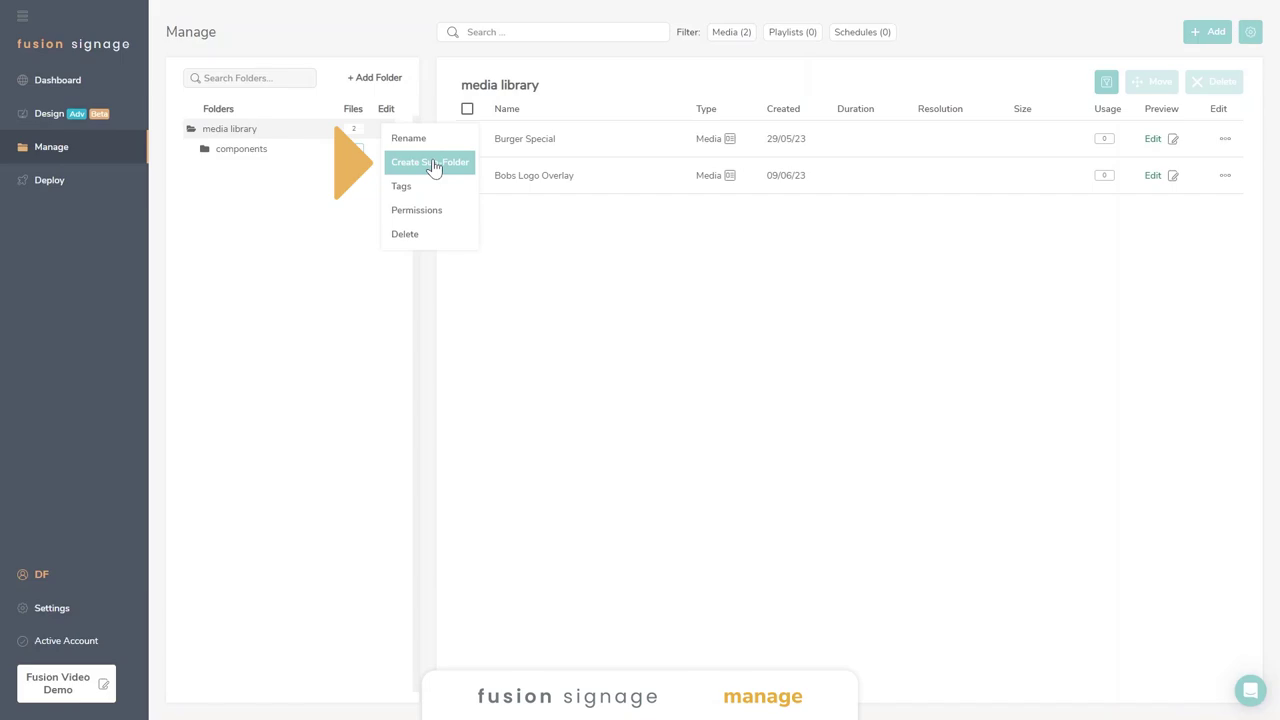
click(434, 167)
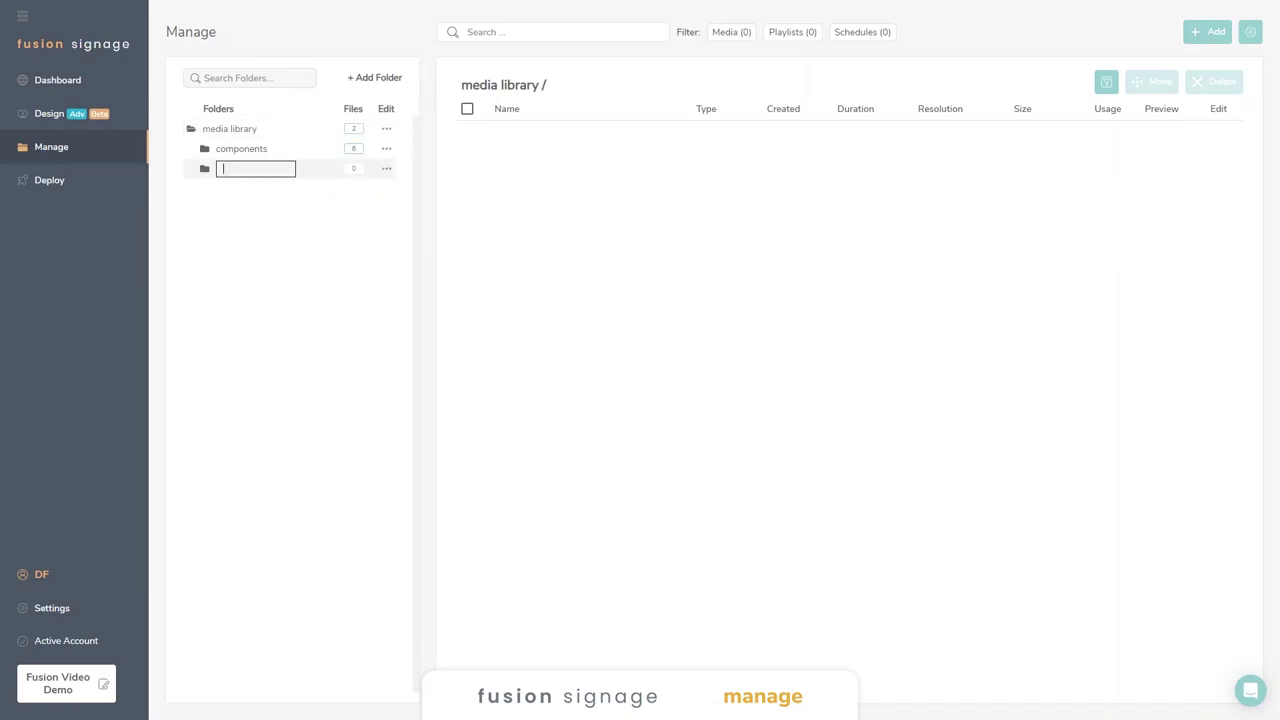
key(Return)
click(246, 133)
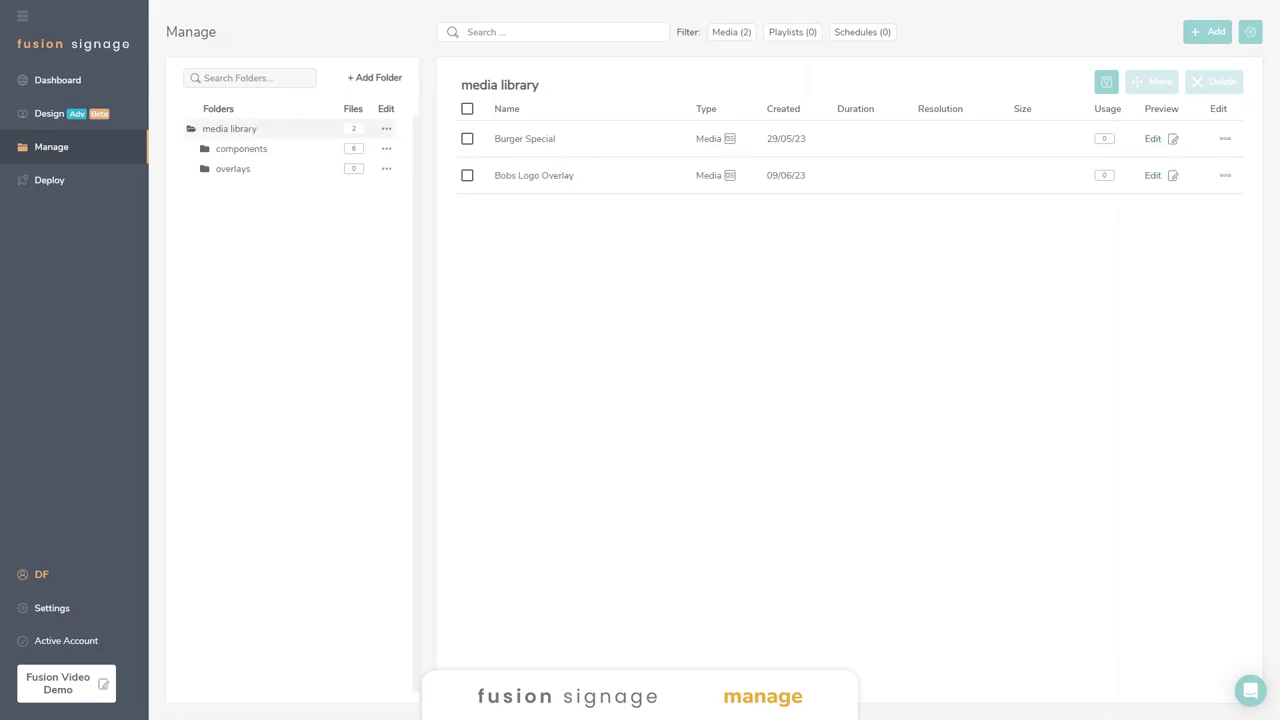
Move the Bobs Logo Overlay design from the media library folder into the overlays sub-folder.
click(467, 176)
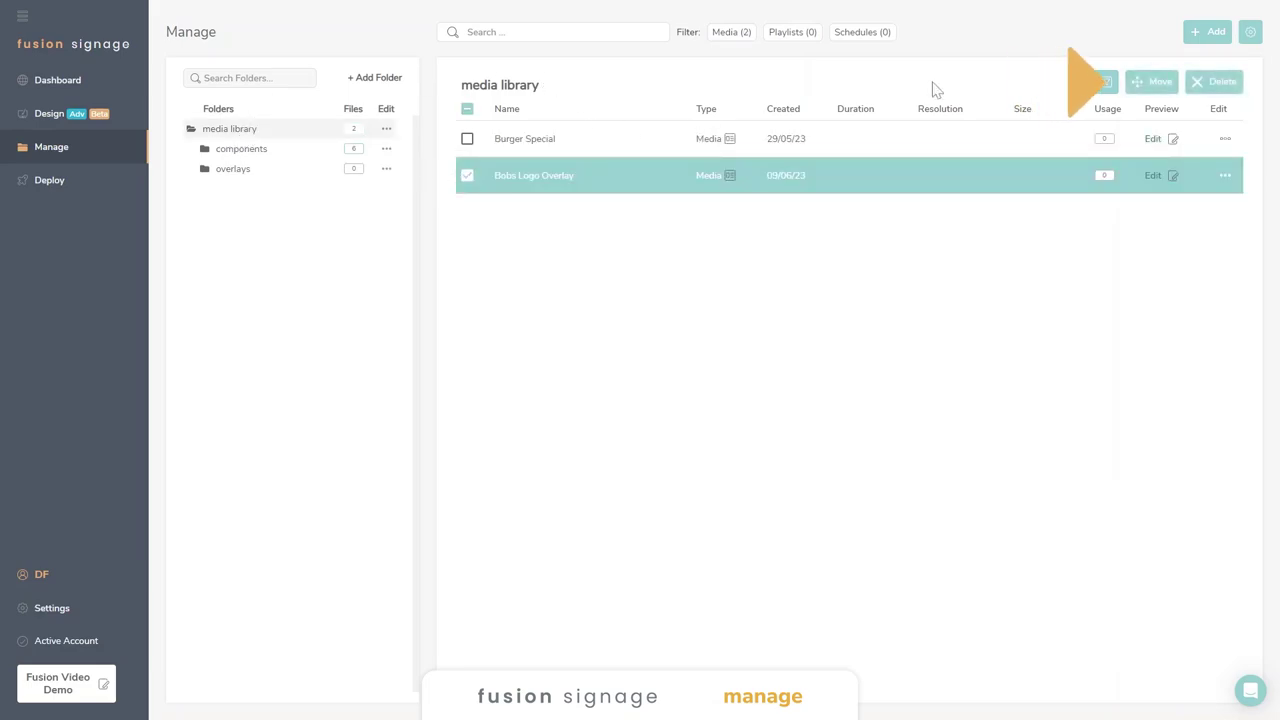
click(1145, 84)
click(568, 395)
click(562, 440)
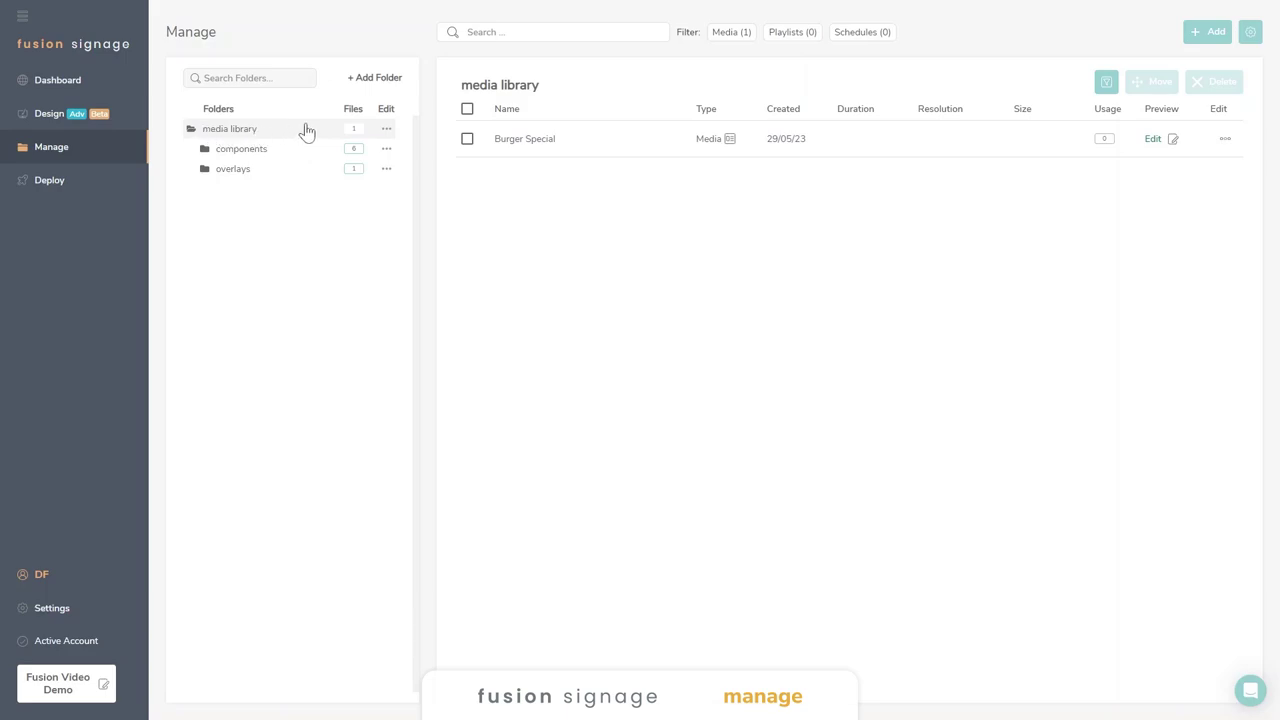
Upload the Breakfast and Lunch videos from the Fusion Video Demo content folder into the media library folder.
click(262, 152)
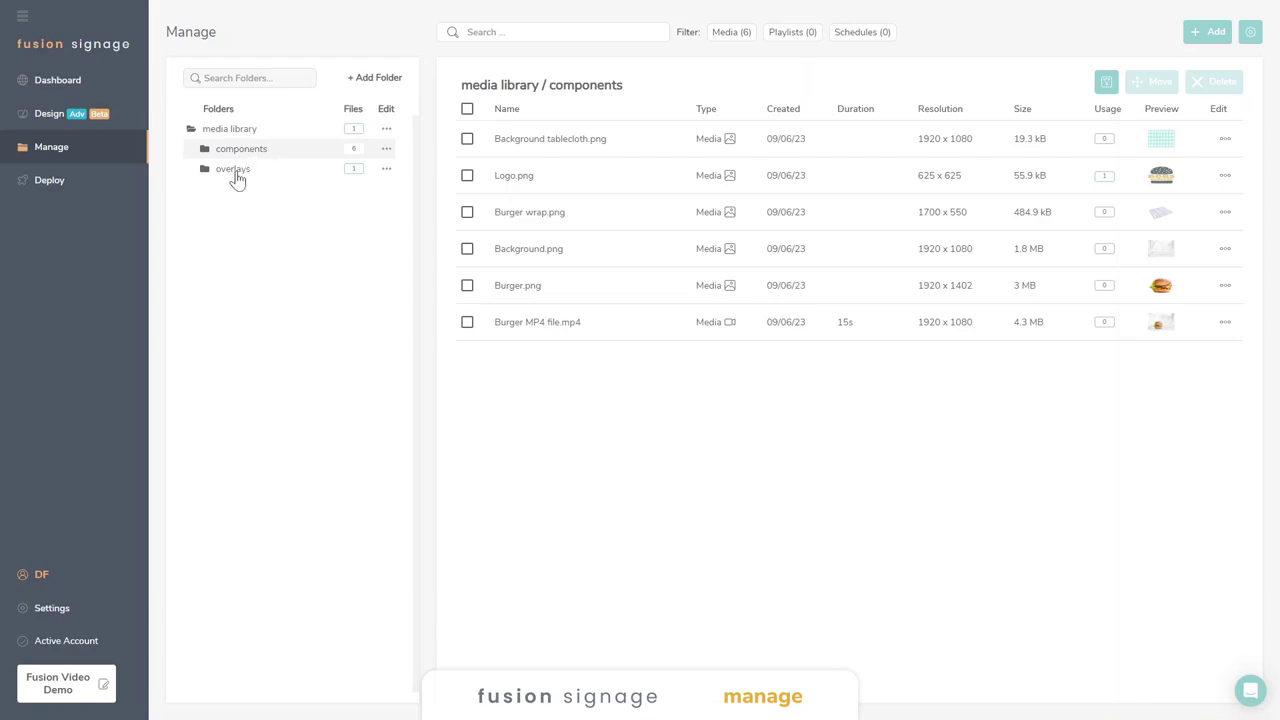
click(229, 129)
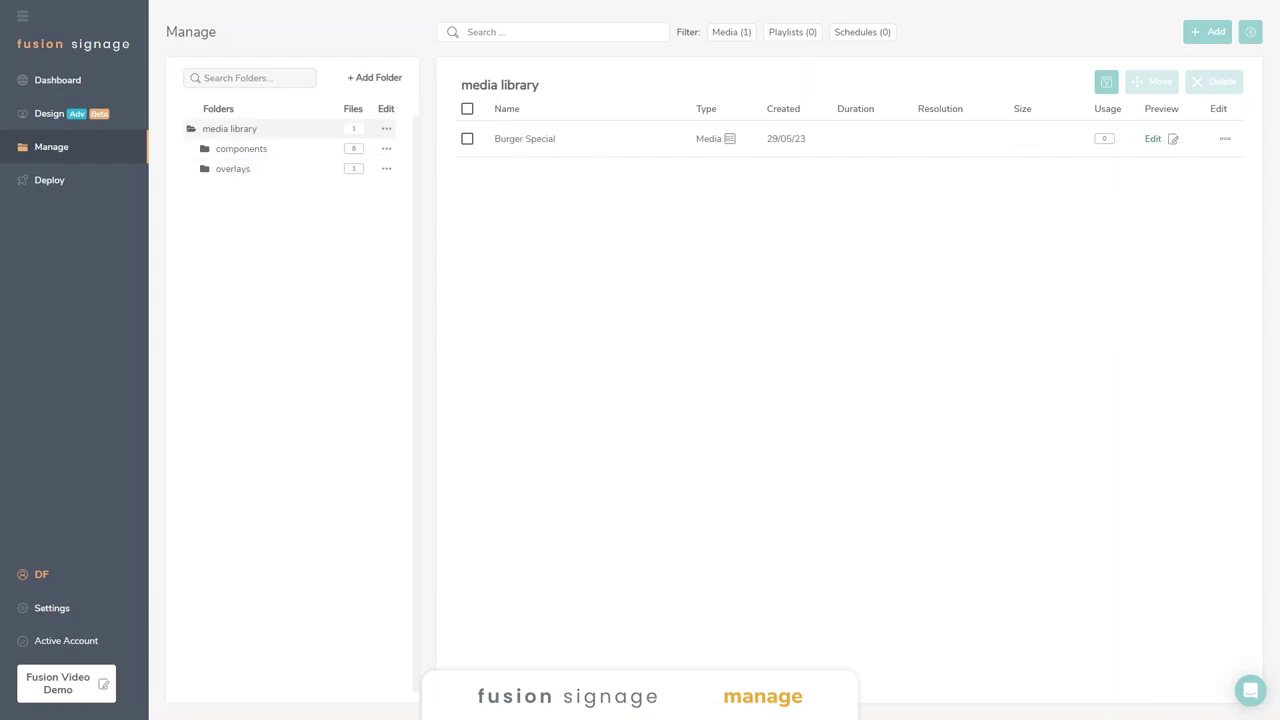
click(1199, 35)
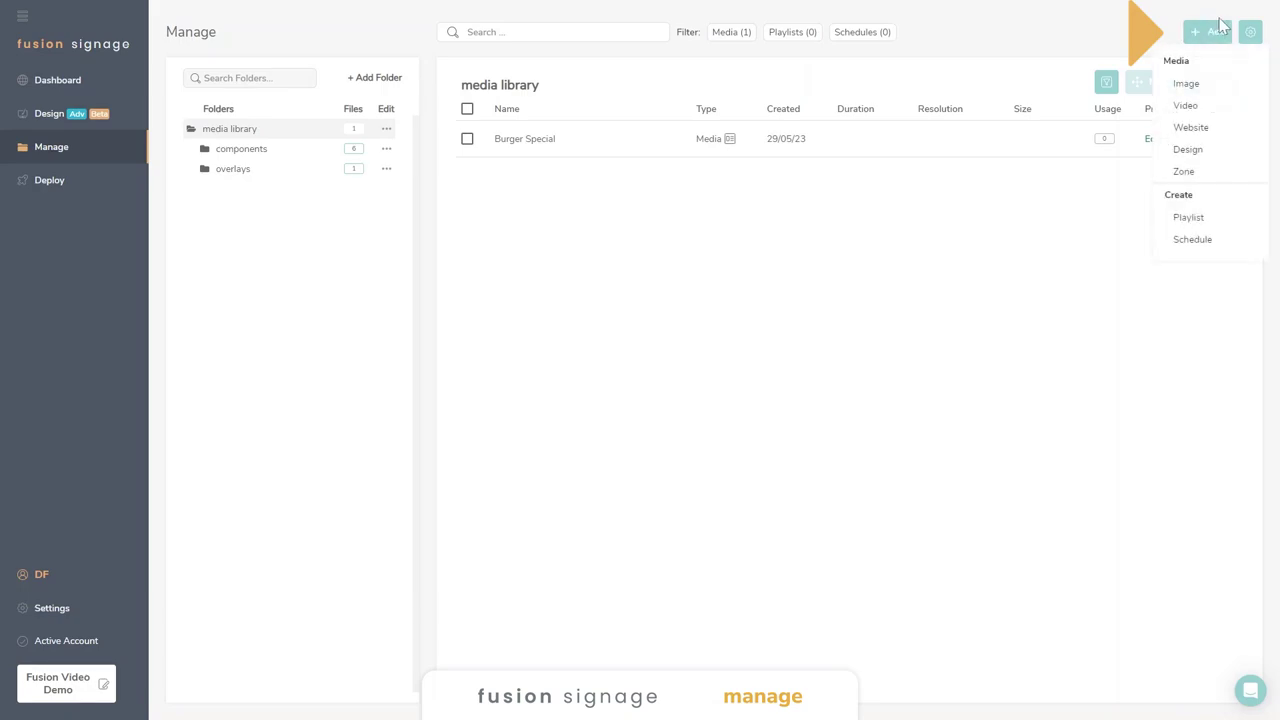
click(1210, 92)
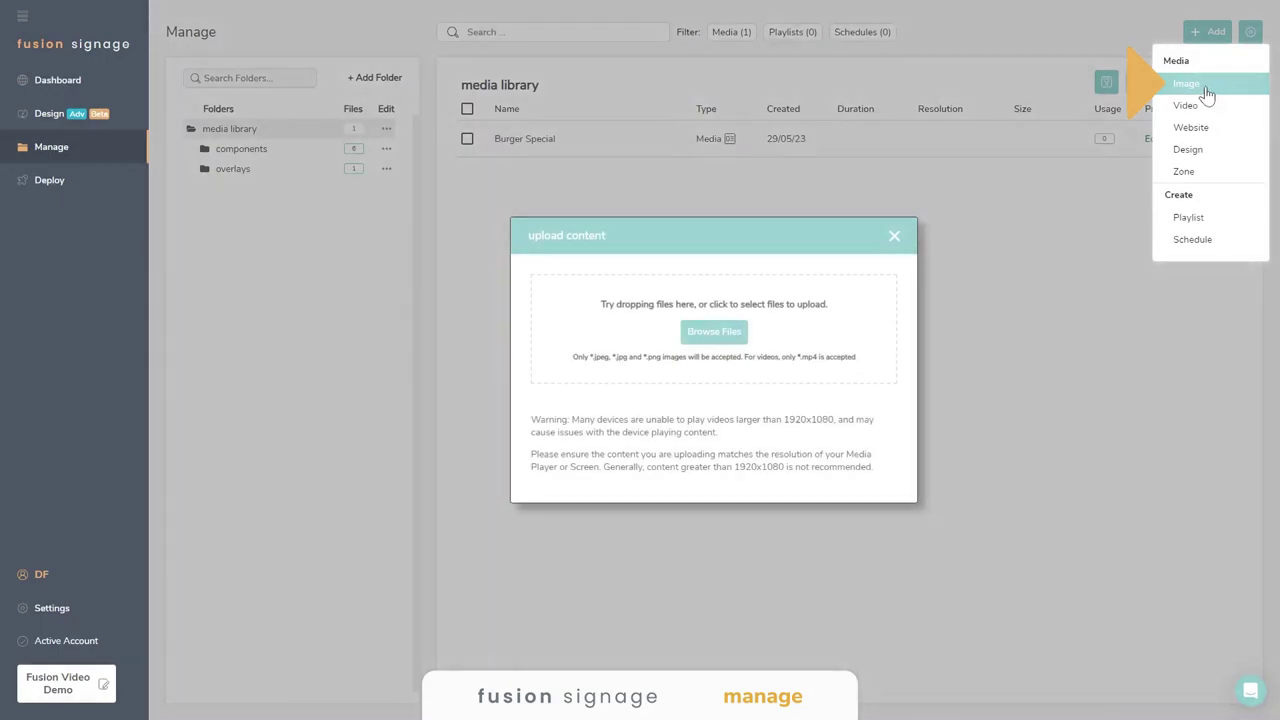
click(730, 334)
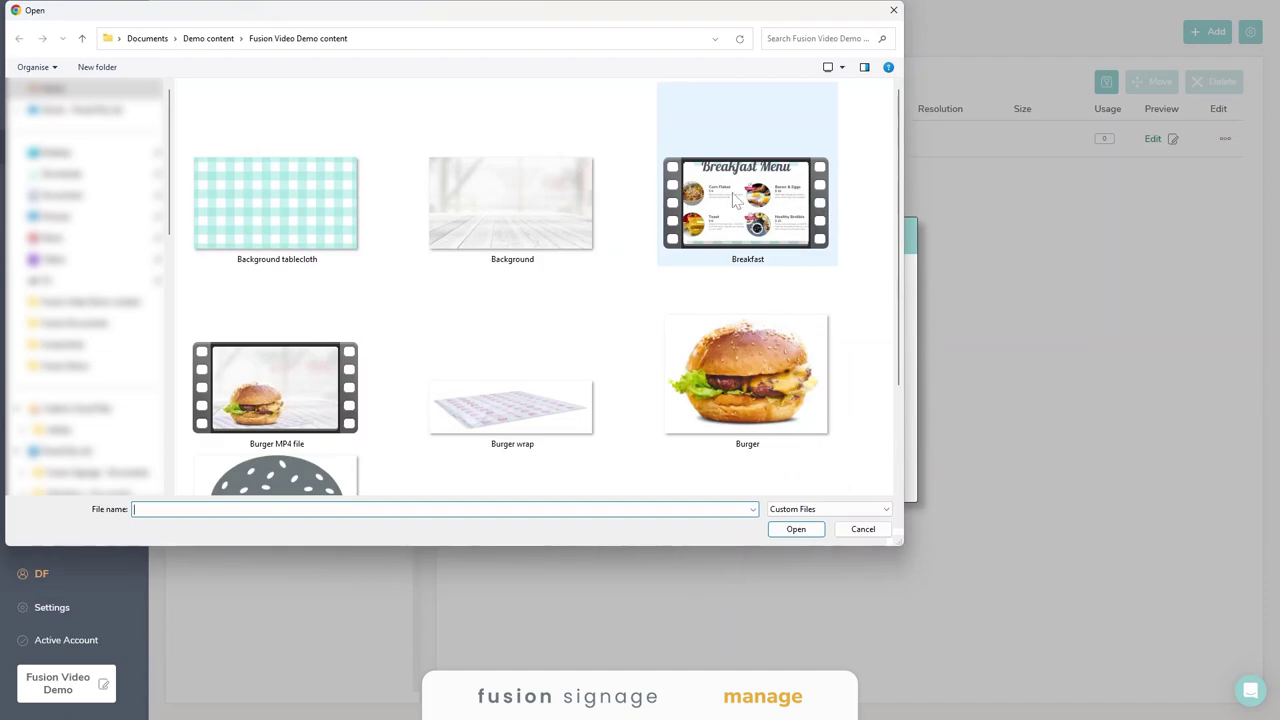
click(730, 230)
scroll(625, 340, down, 2)
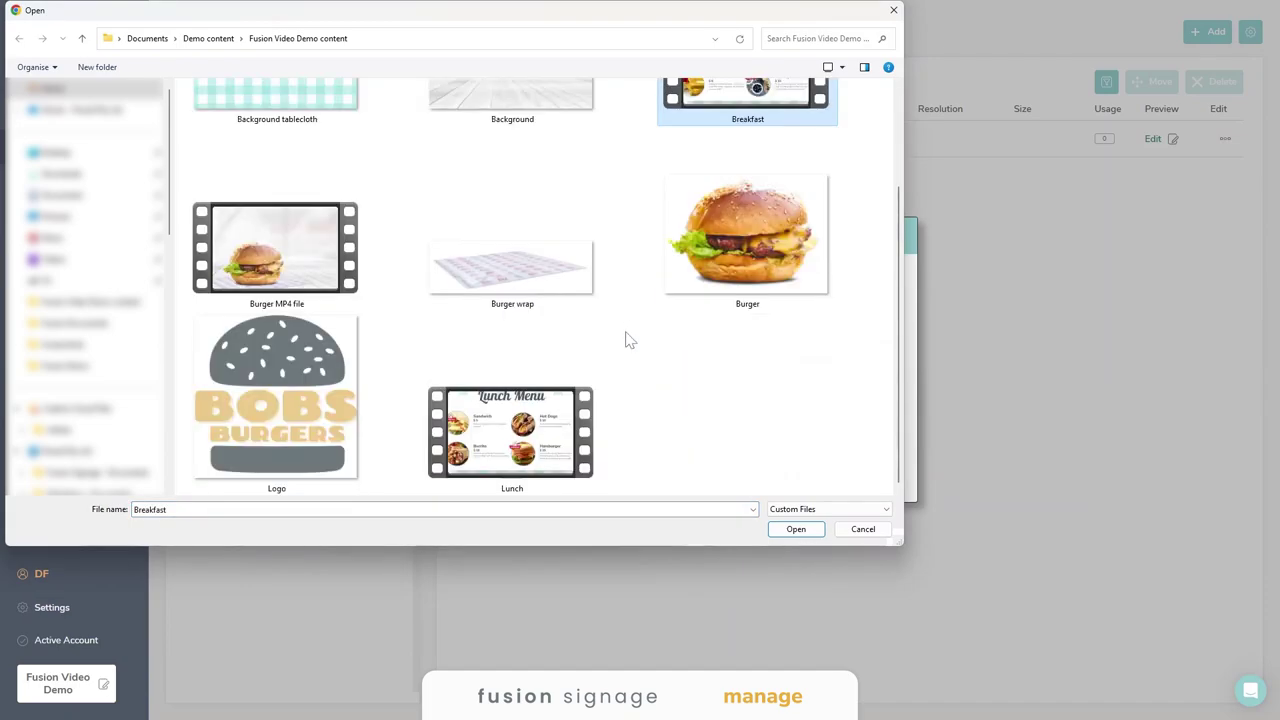
click(558, 428)
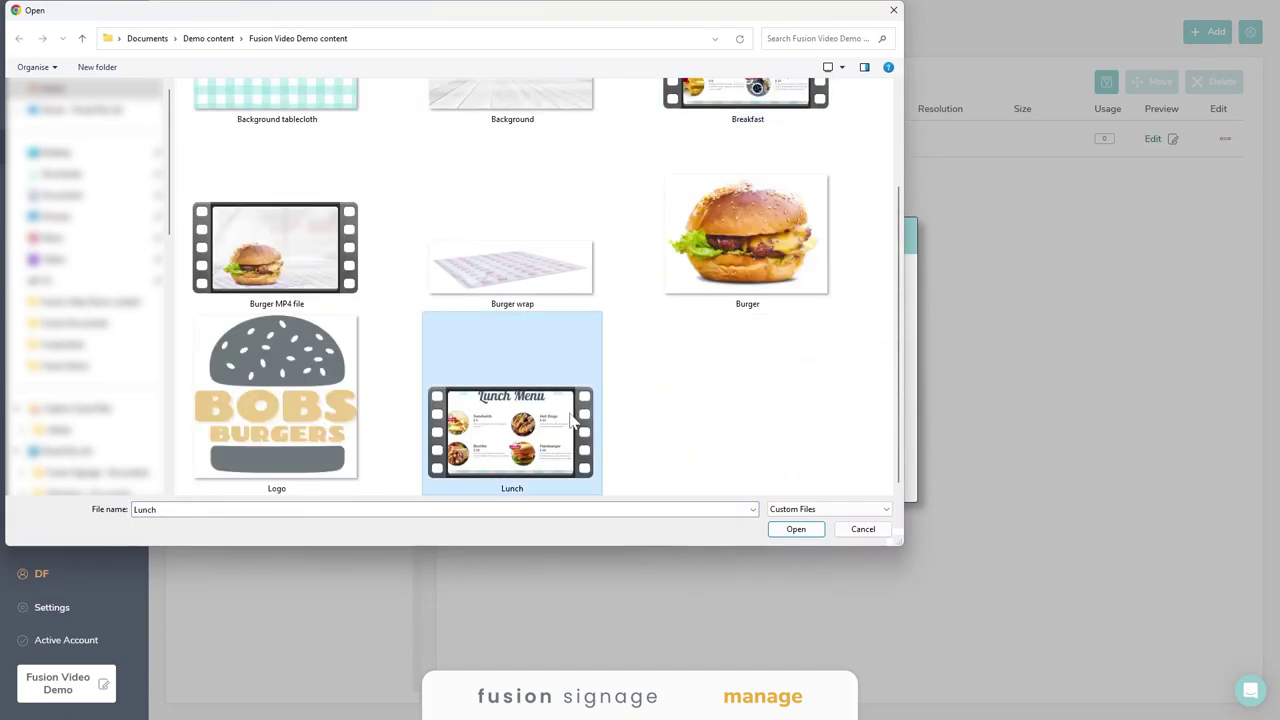
ctrl+click(722, 97)
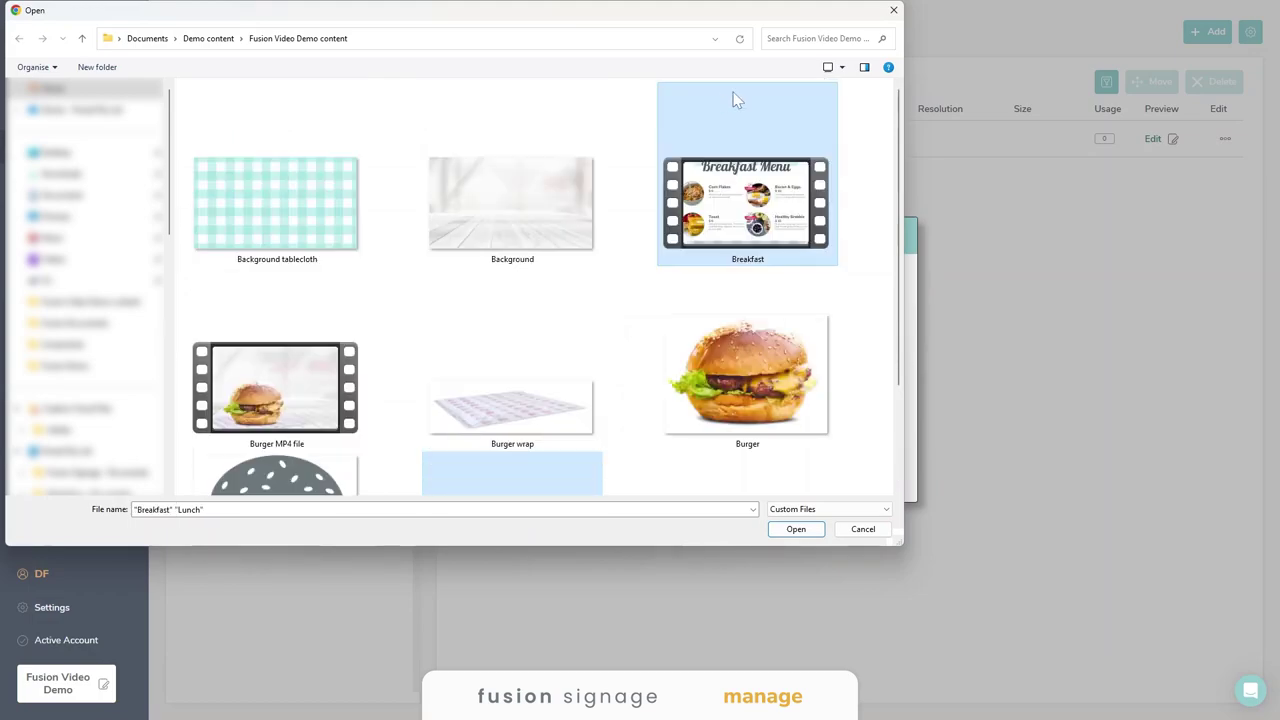
click(797, 530)
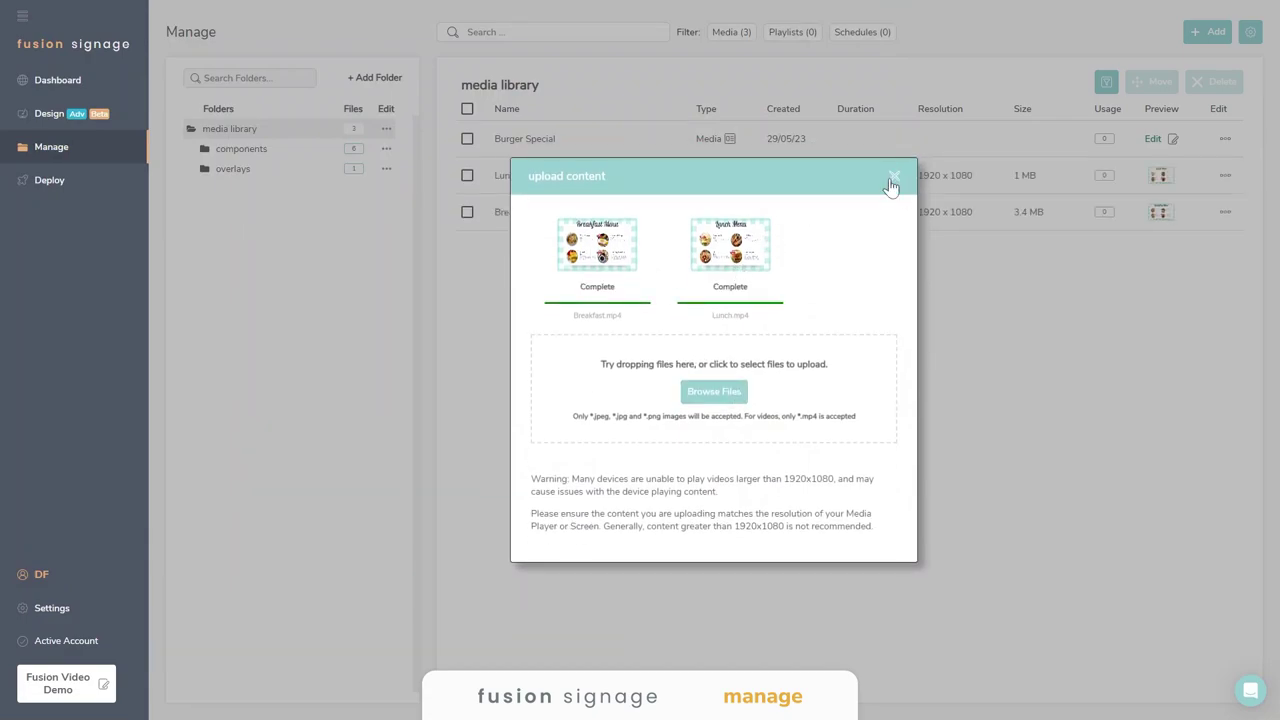
click(891, 179)
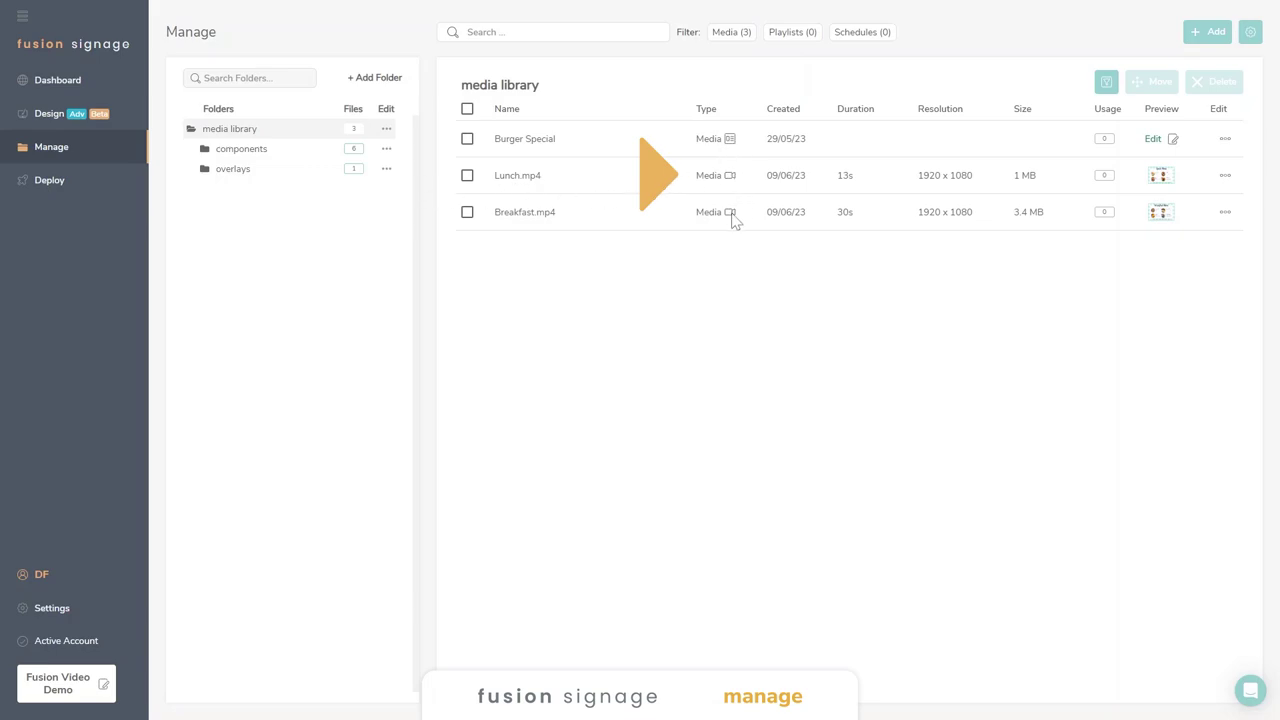
Save the playlist default settings with media fit set to Fit and media duration set to 0:08.
click(262, 154)
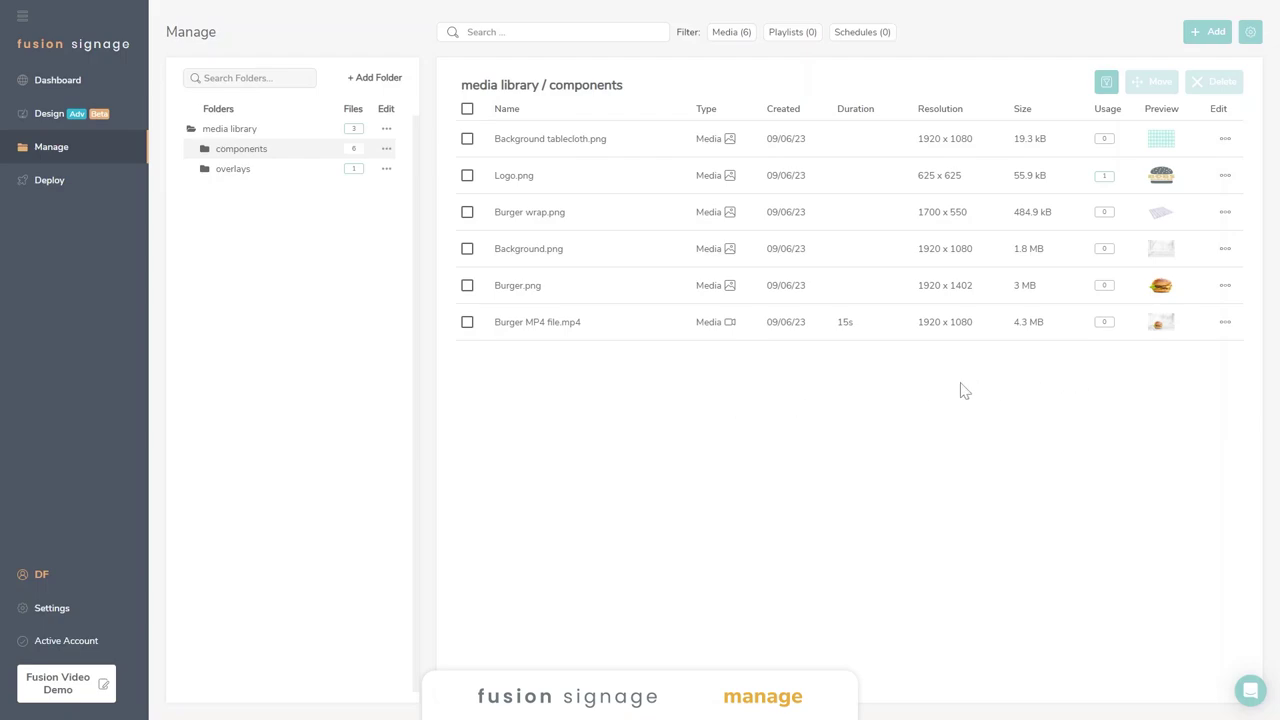
click(240, 130)
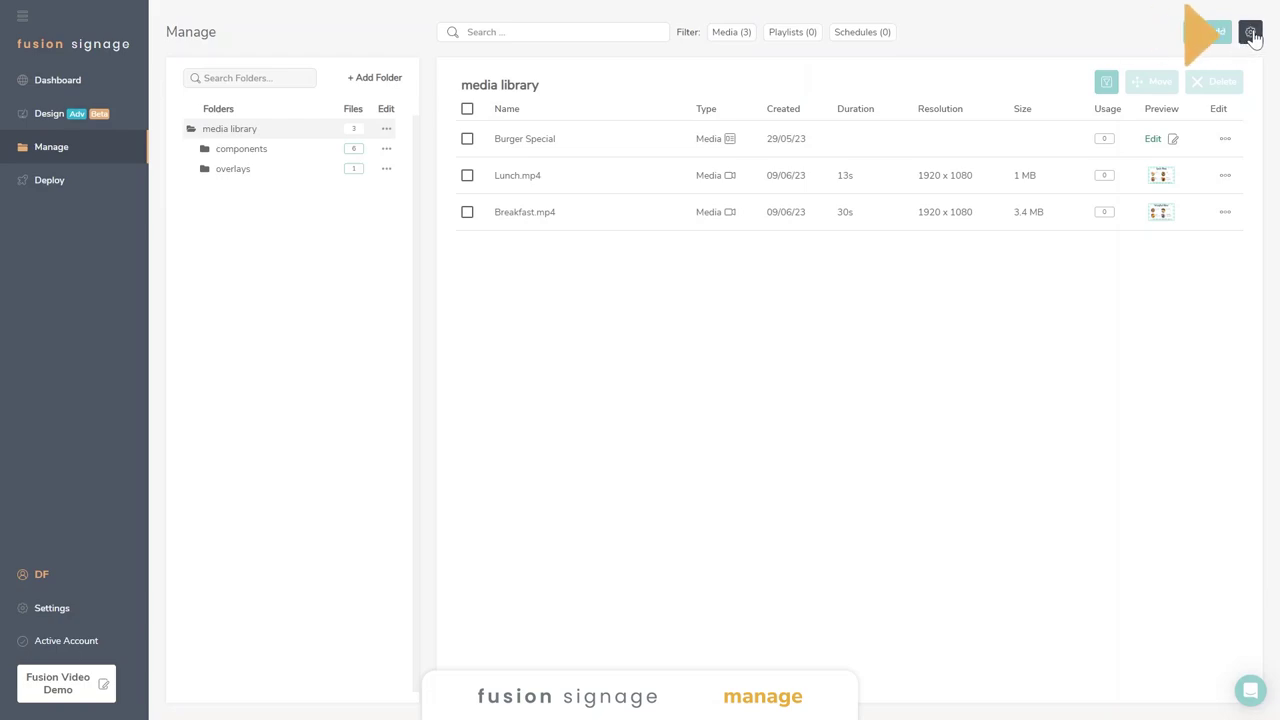
click(1251, 33)
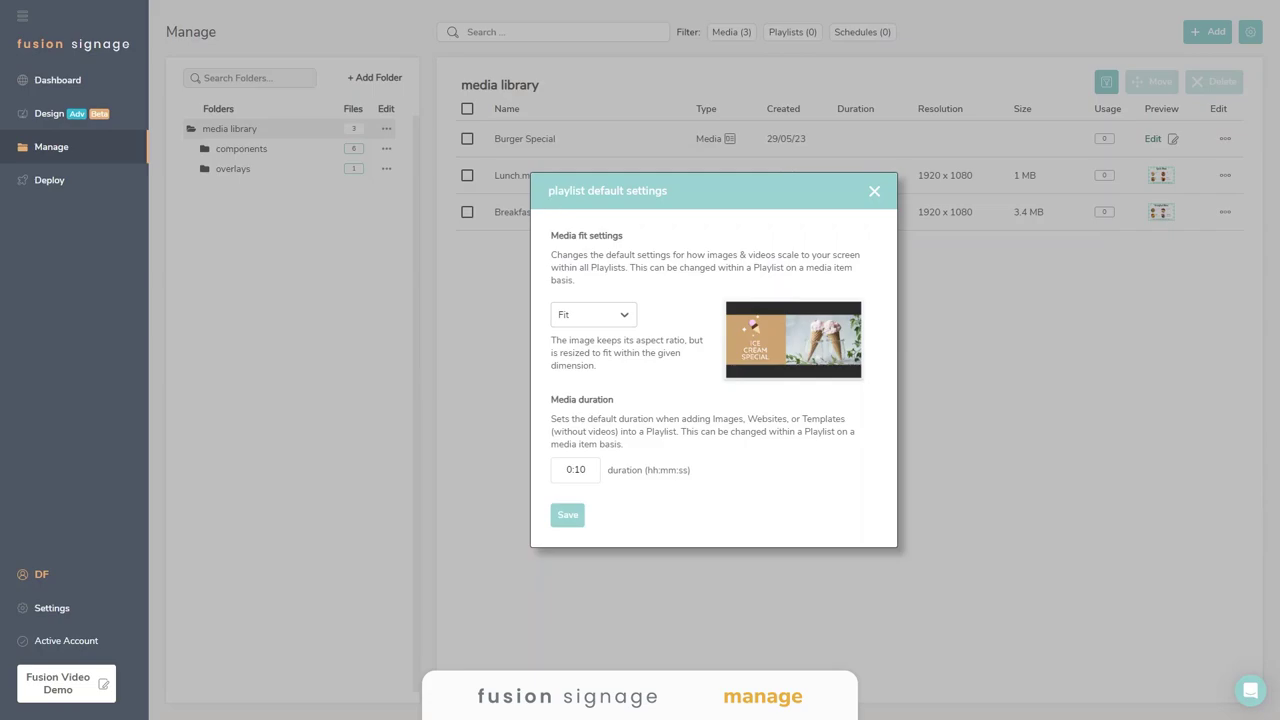
click(621, 317)
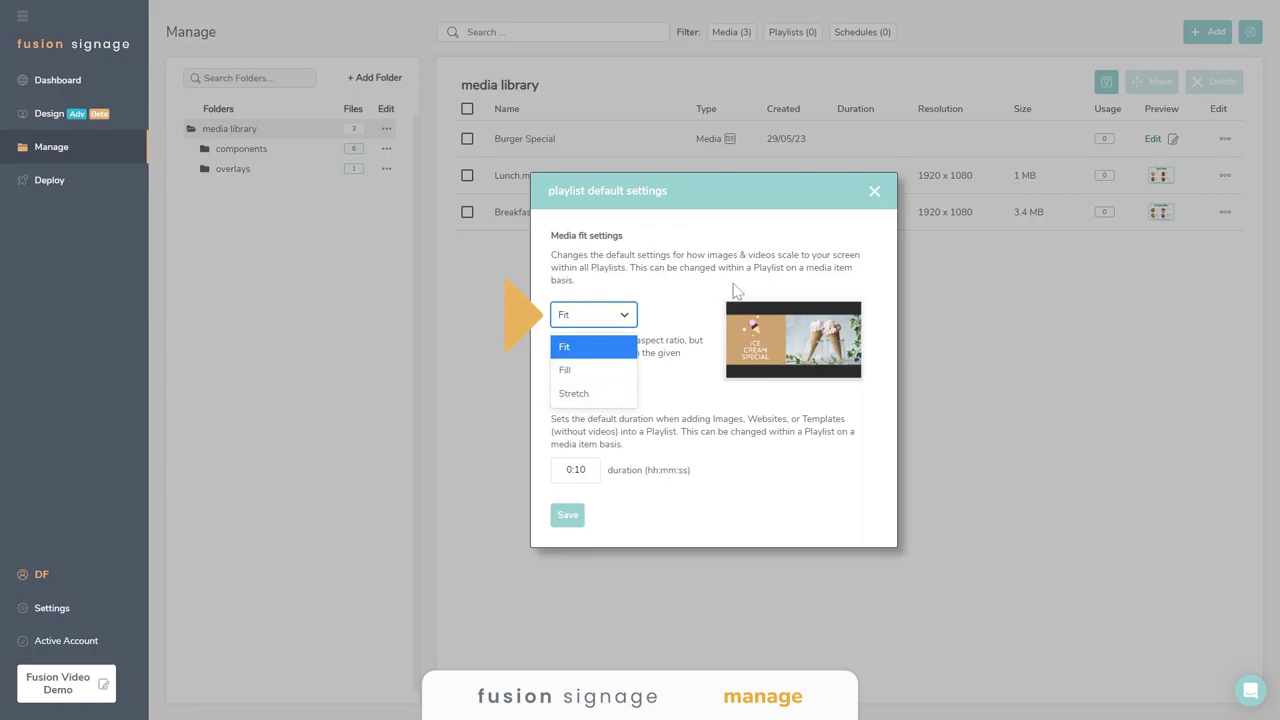
click(568, 370)
click(624, 316)
click(598, 346)
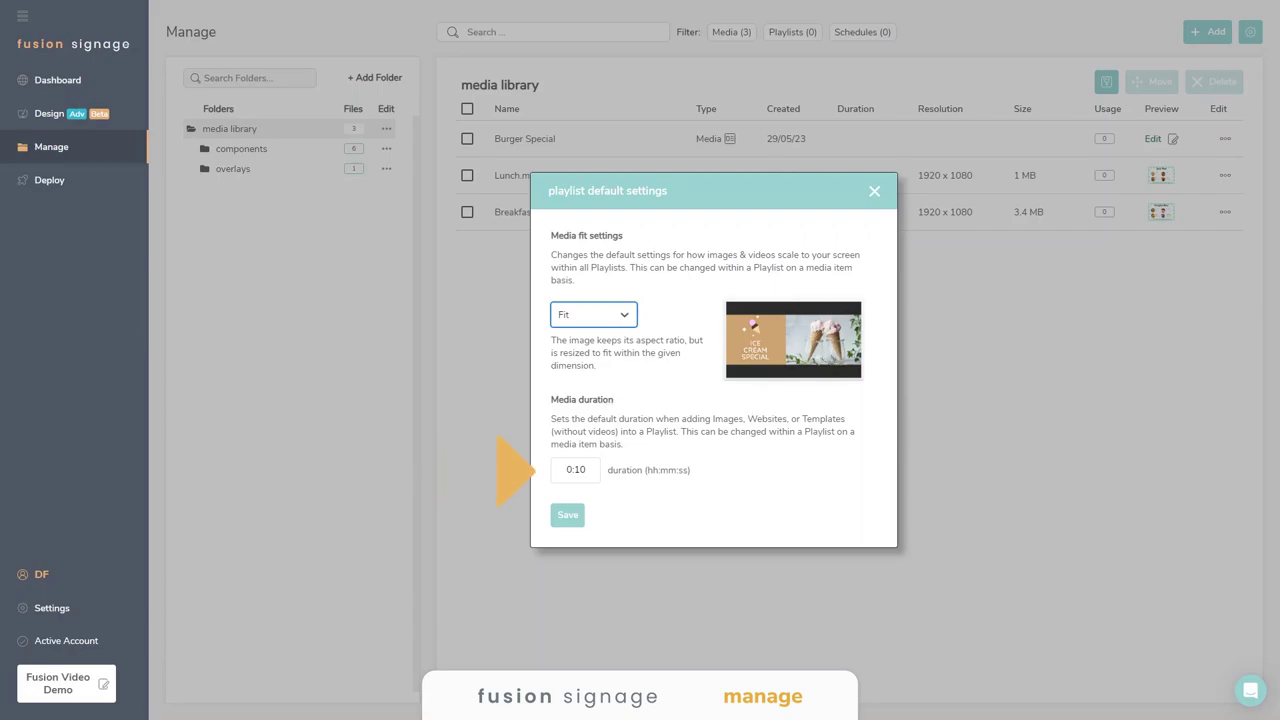
click(585, 470)
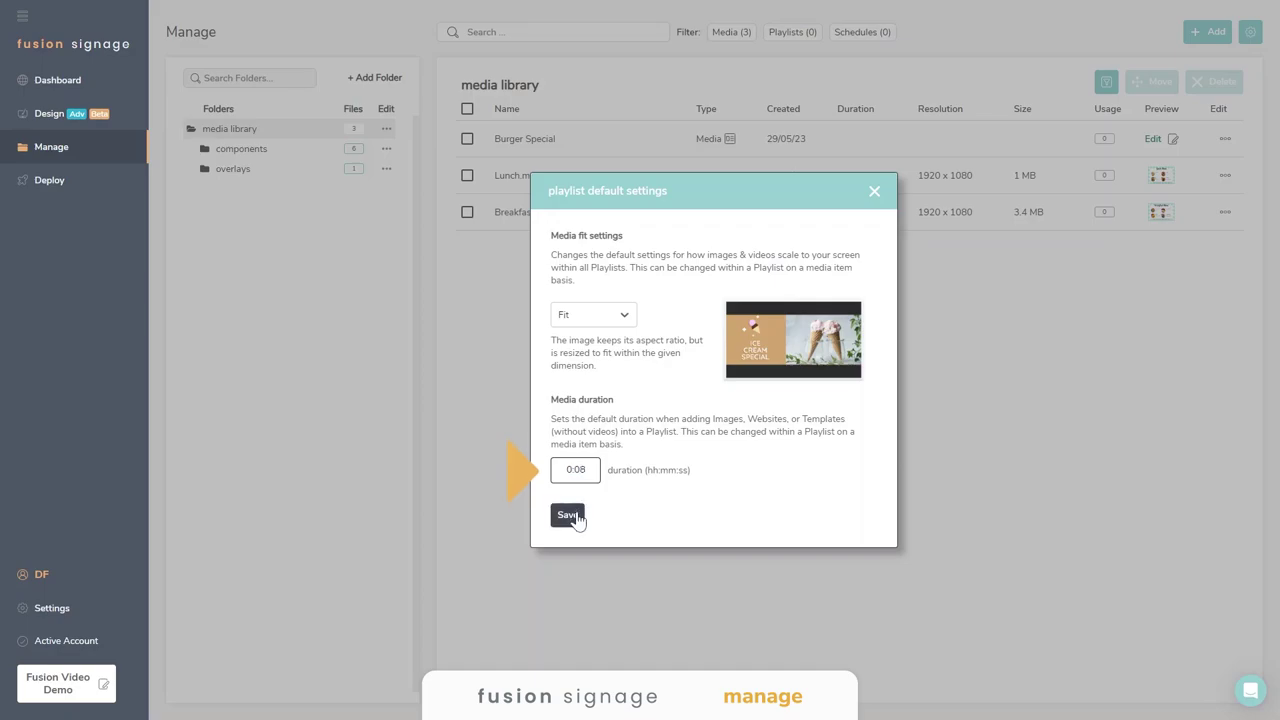
click(568, 516)
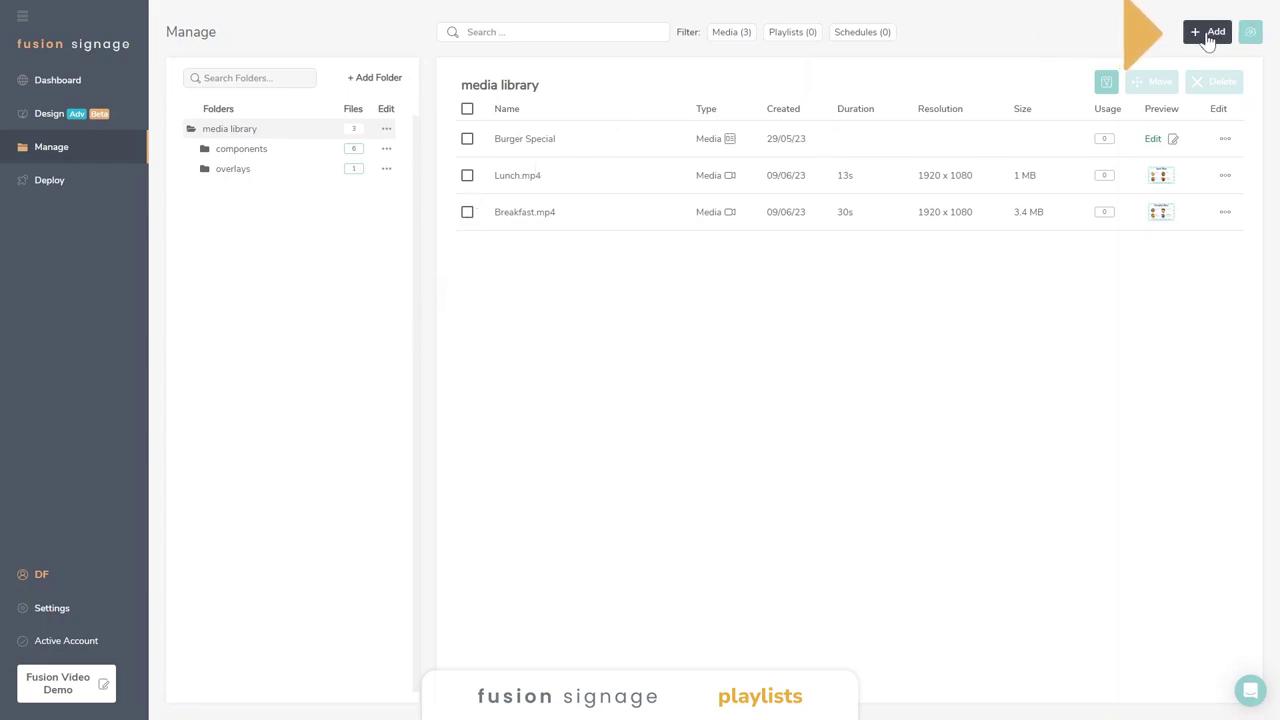
Create a new playlist named "Fusion Demo" in the media library folder.
click(1208, 33)
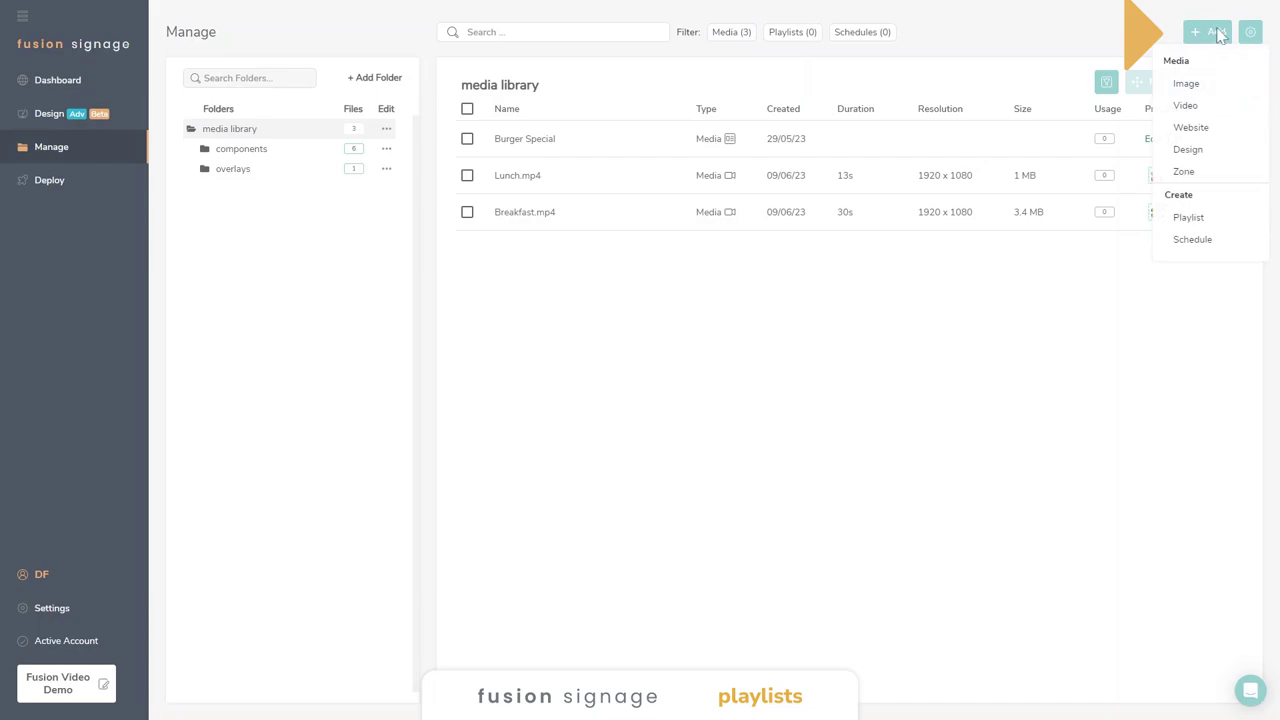
click(1205, 218)
click(610, 383)
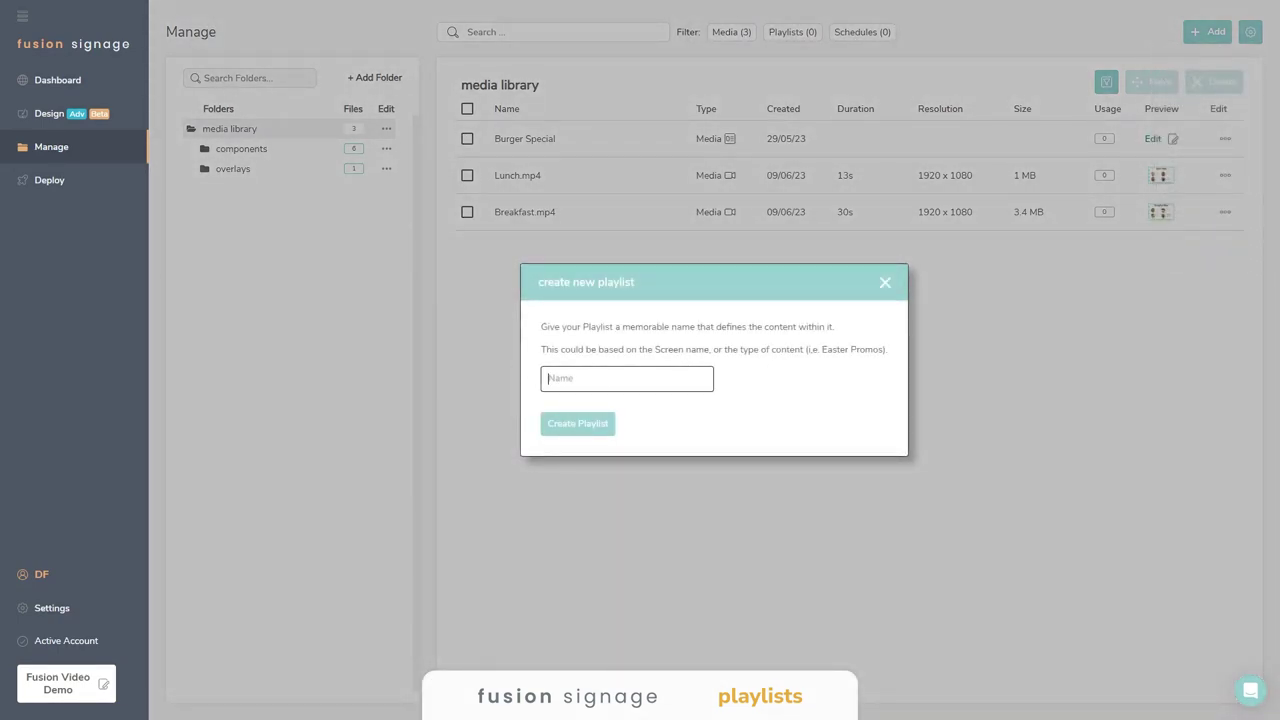
text(Fusion Demo)
click(578, 424)
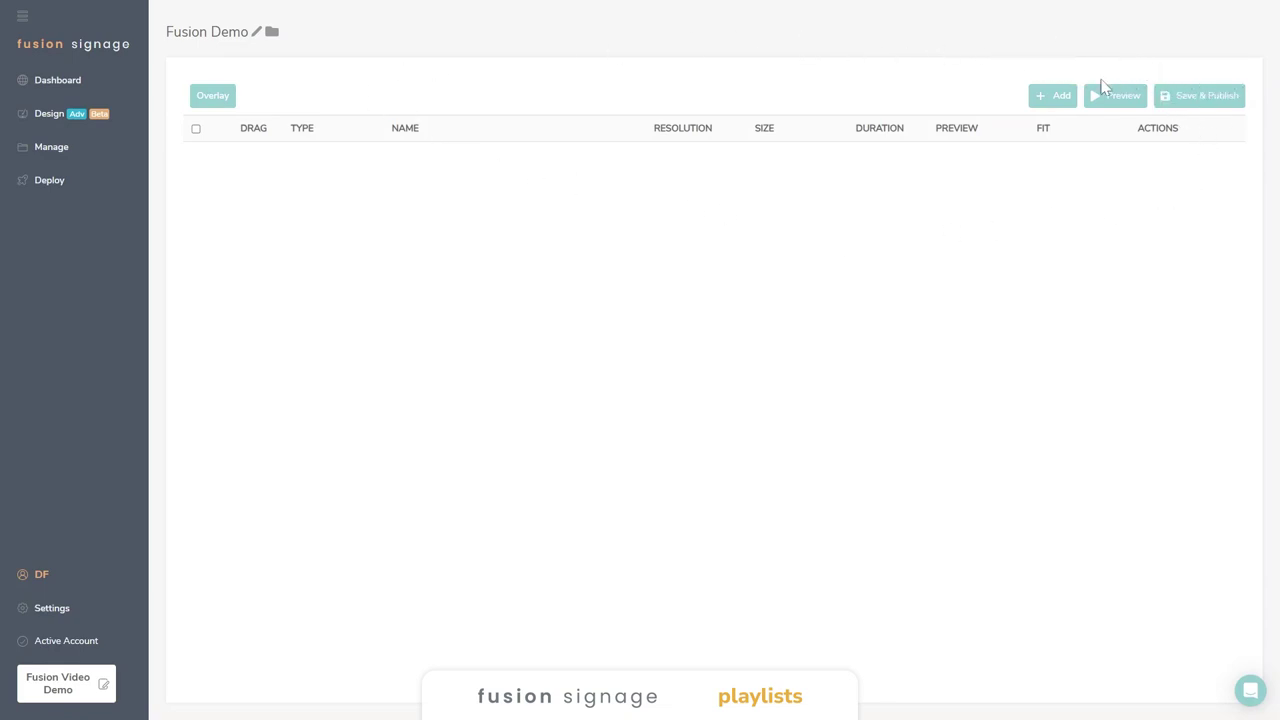
Add Breakfast.mp4, Lunch.mp4 and Burger Special from the media library folder to the playlist.
click(1043, 100)
click(1027, 131)
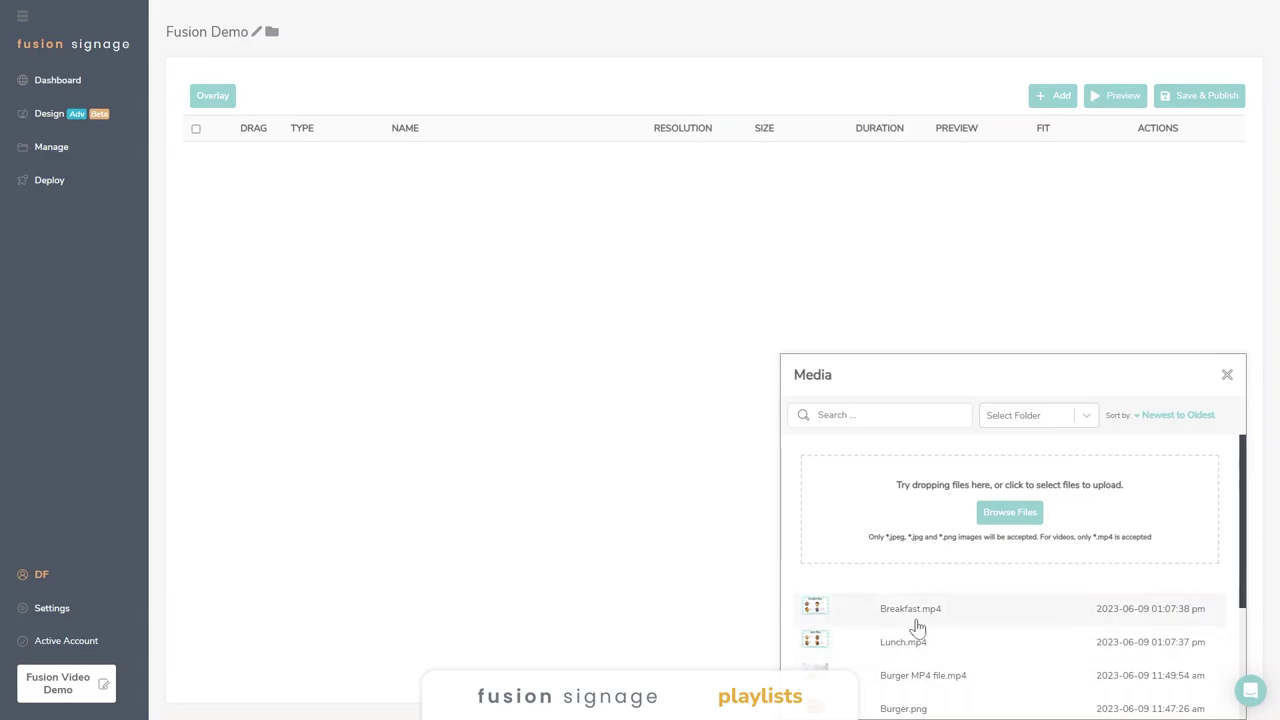
scroll(936, 674, down, 1)
scroll(931, 674, down, 3)
scroll(934, 674, up, 4)
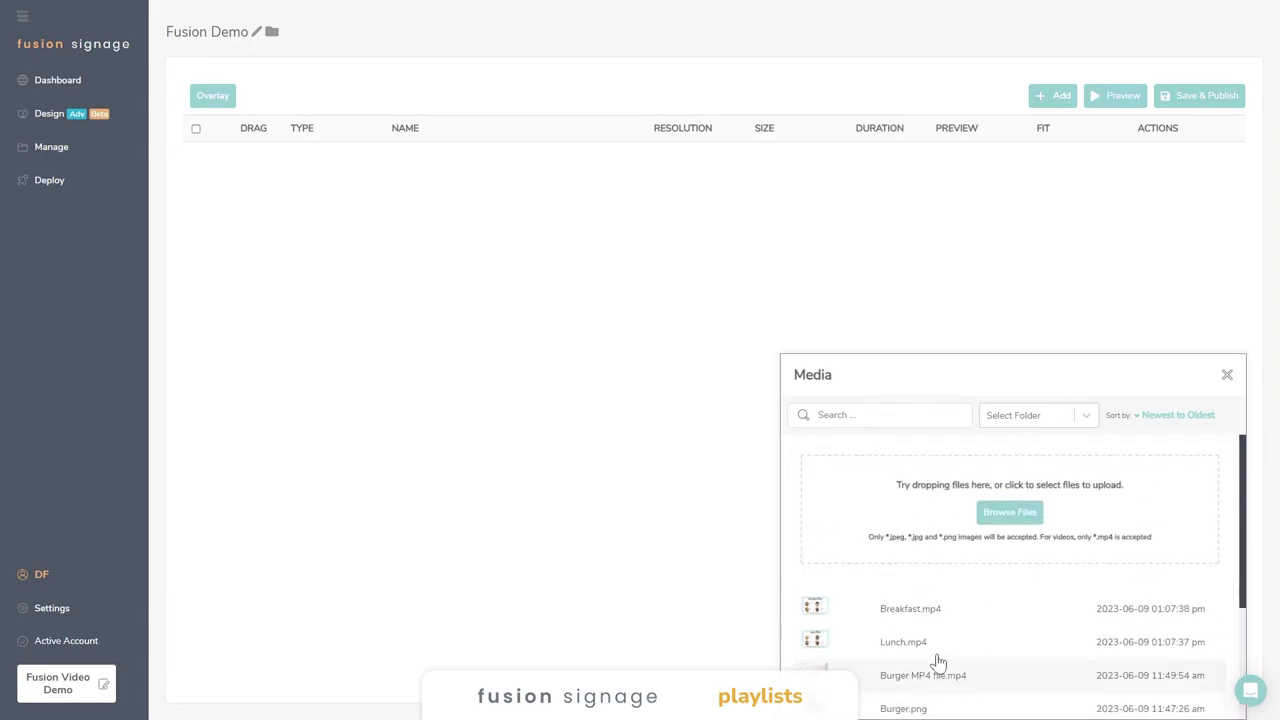
click(1092, 418)
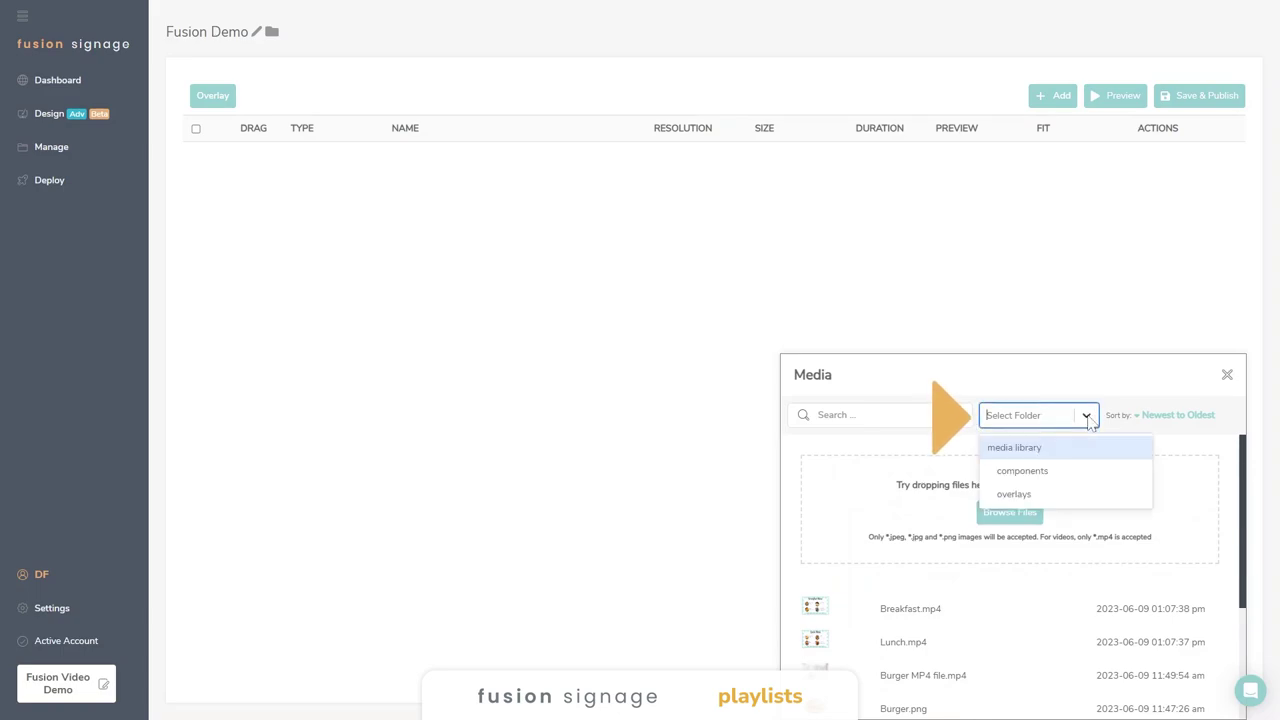
click(1035, 451)
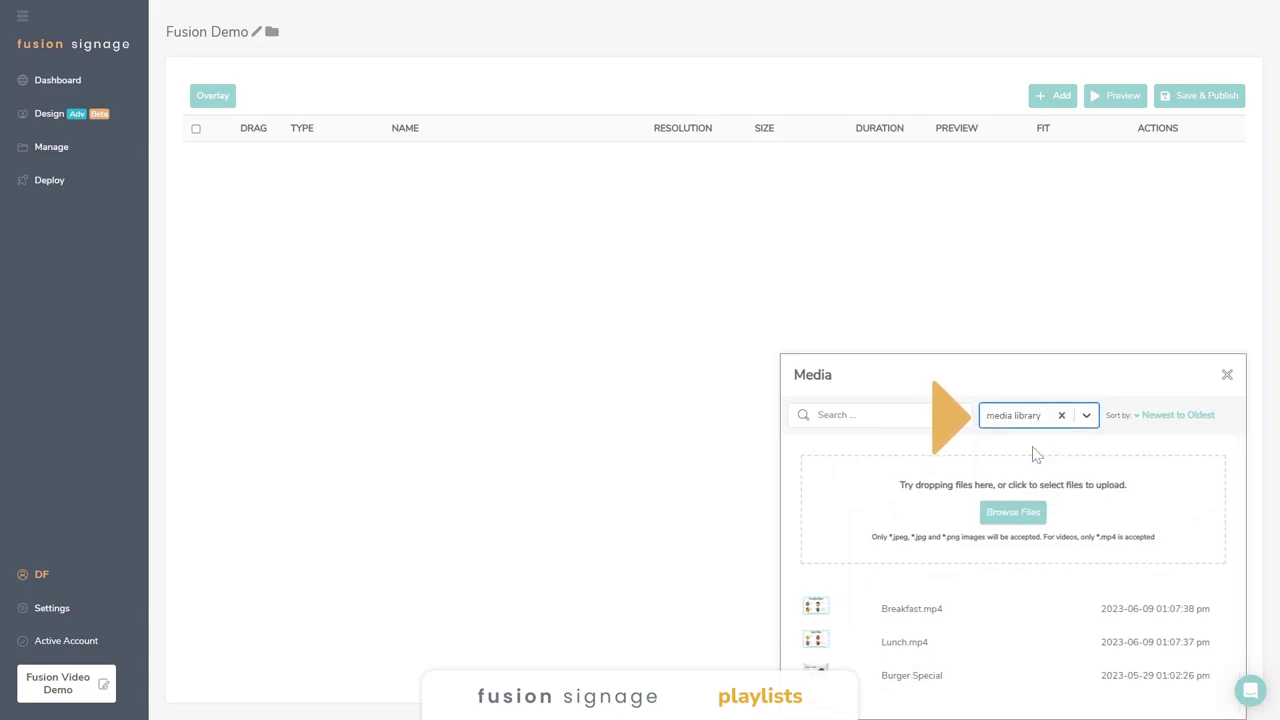
click(815, 611)
click(832, 645)
click(856, 676)
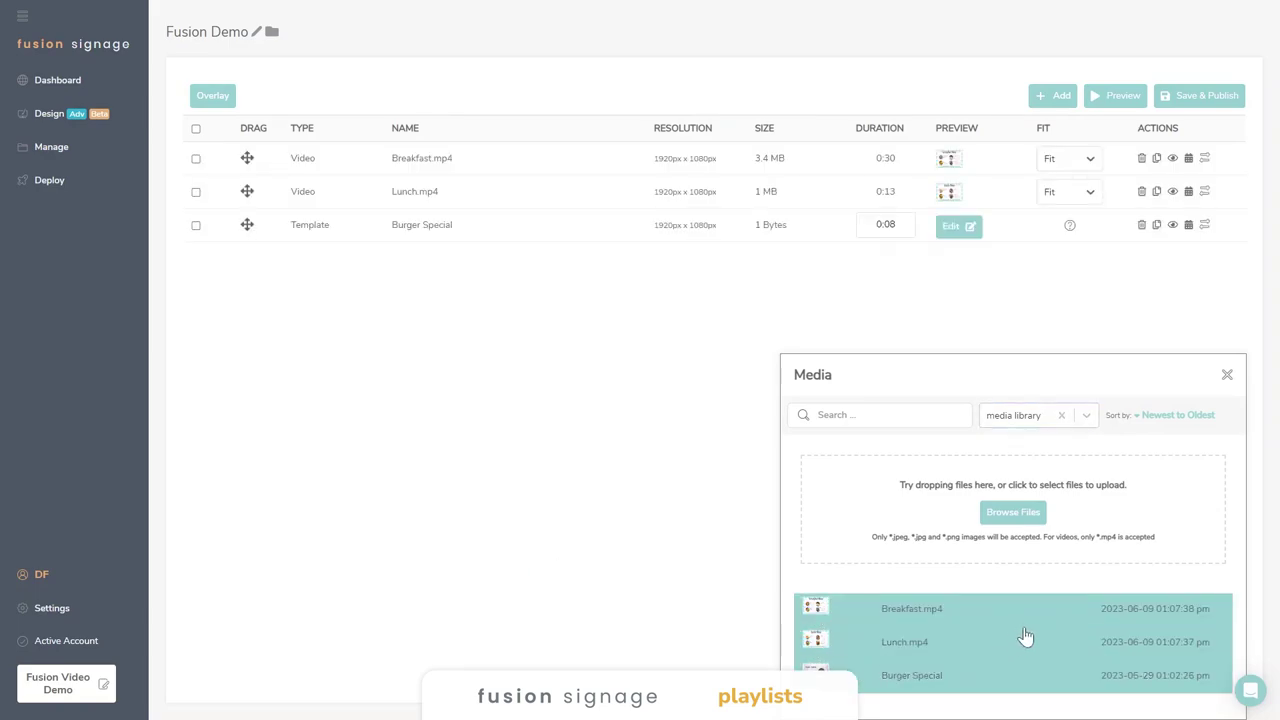
click(1227, 374)
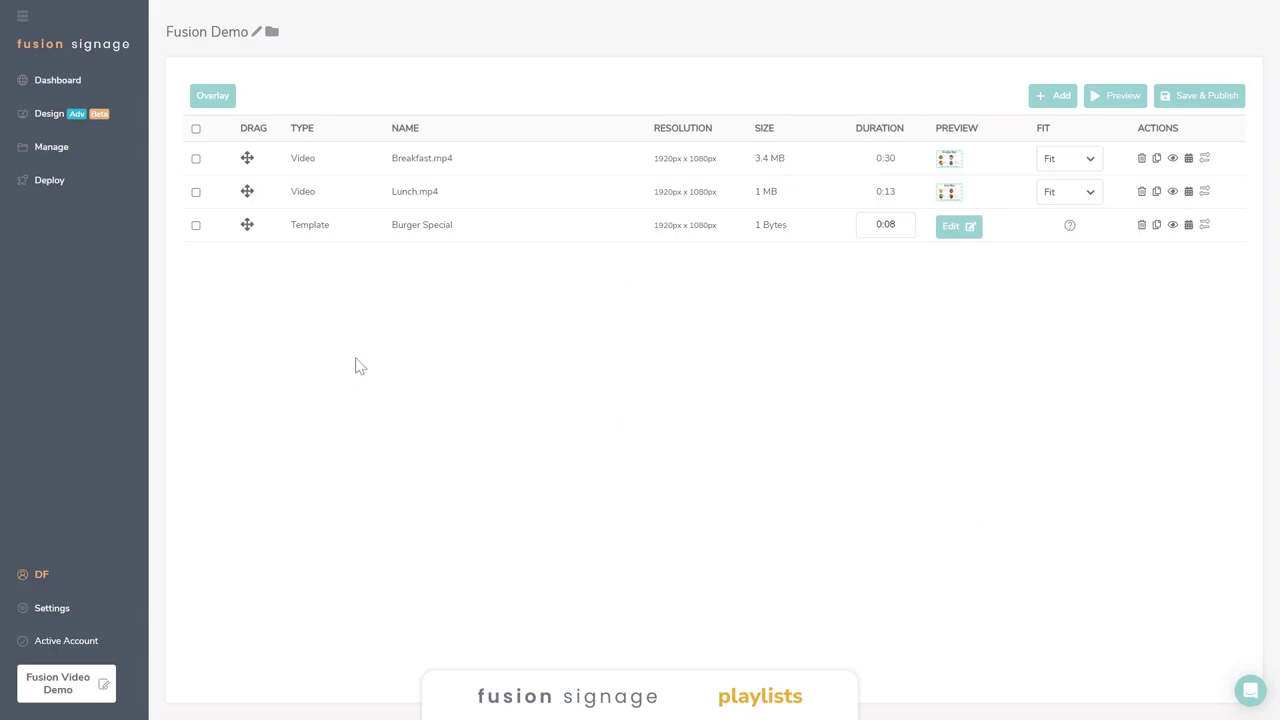
Move Burger Special between Breakfast.mp4 and Lunch.mp4, and preview each item of the playlist in sequence.
drag(246, 223, 248, 200)
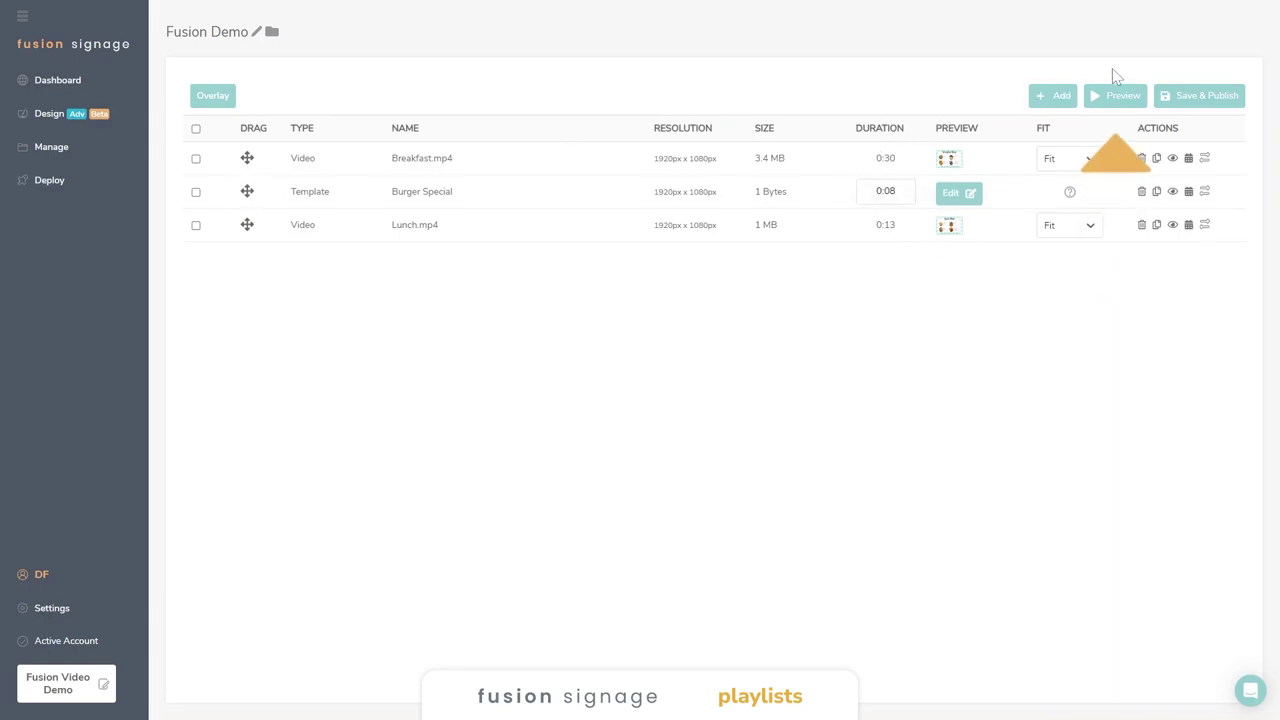
click(1120, 98)
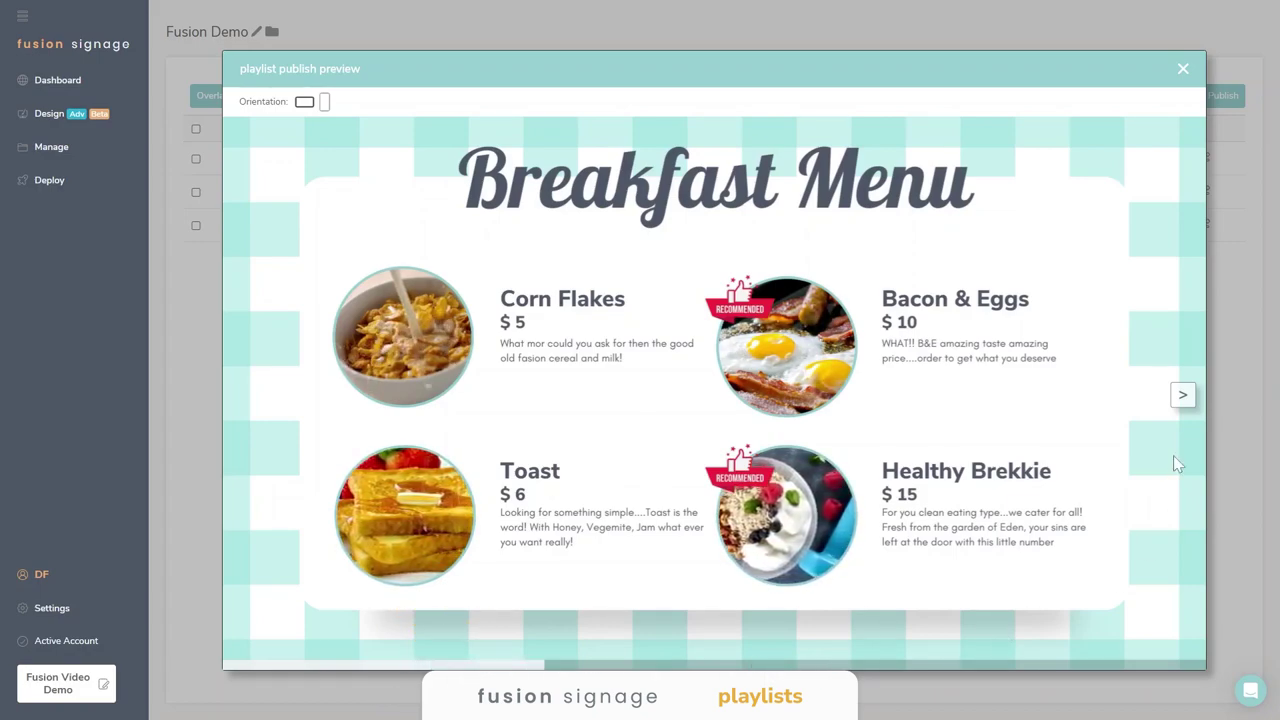
click(1183, 397)
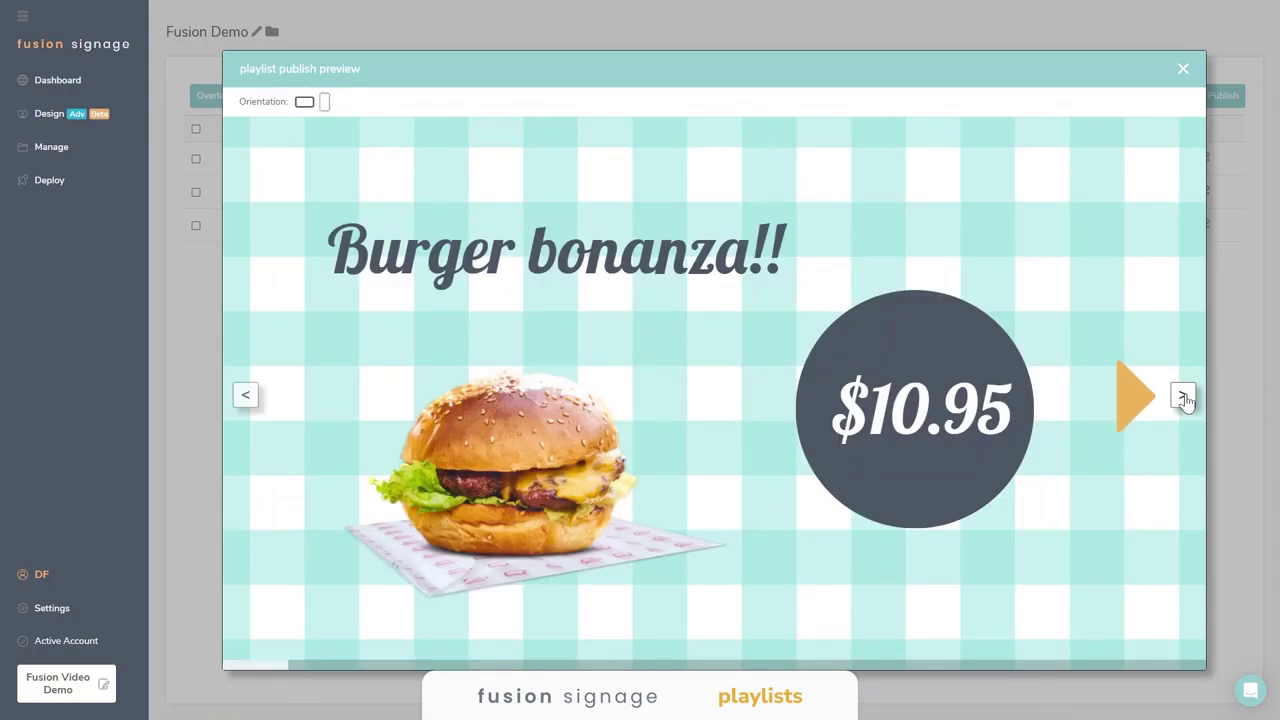
click(1183, 397)
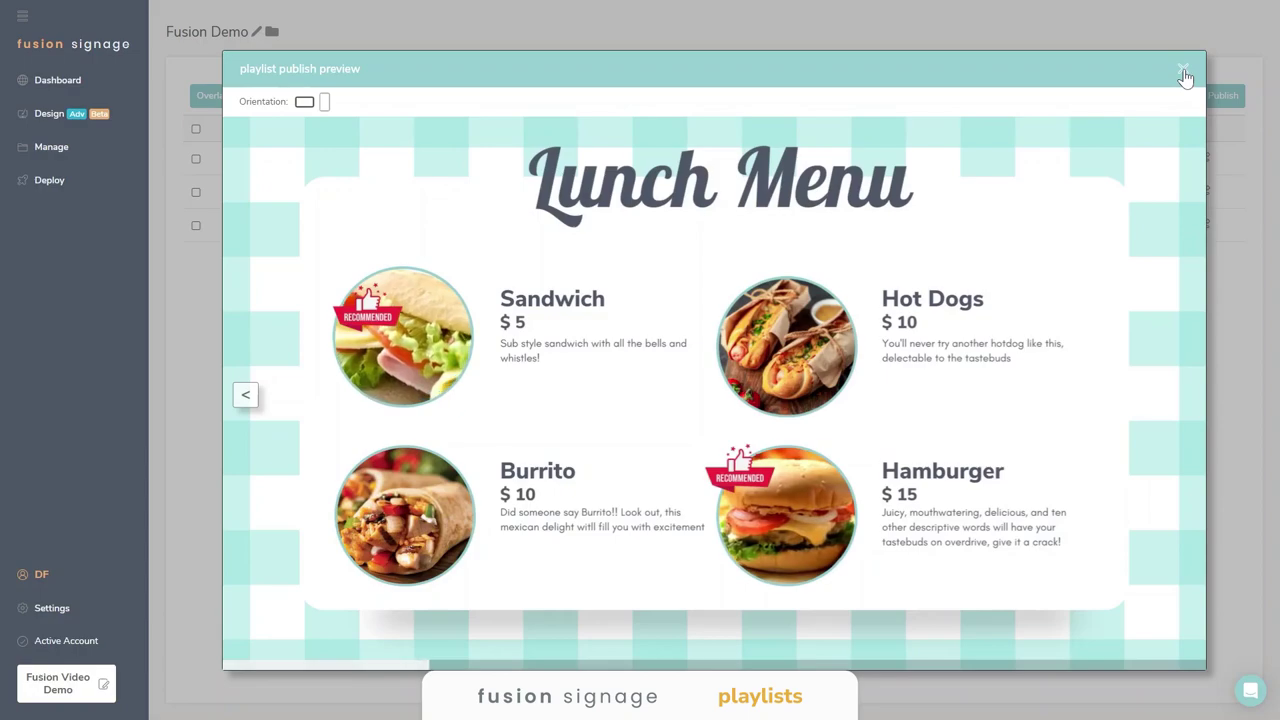
Preview the playlist in portrait orientation, switch back to landscape, and close the preview.
click(325, 104)
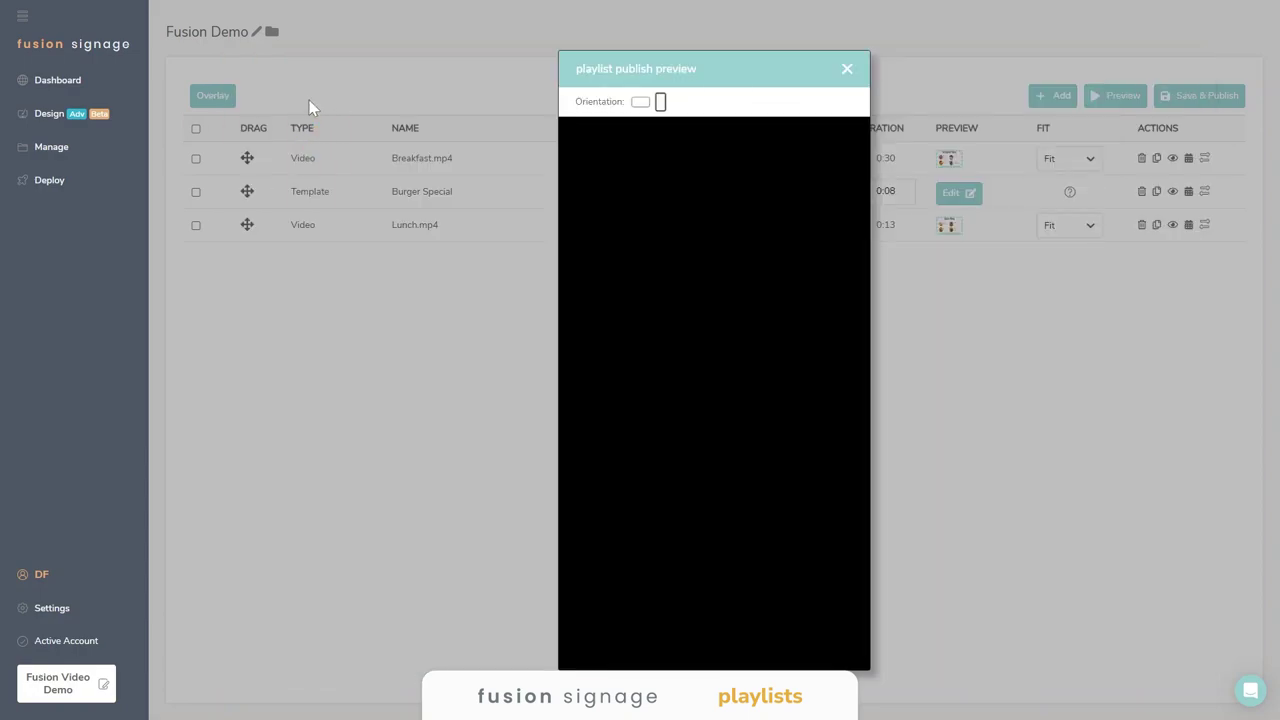
click(640, 103)
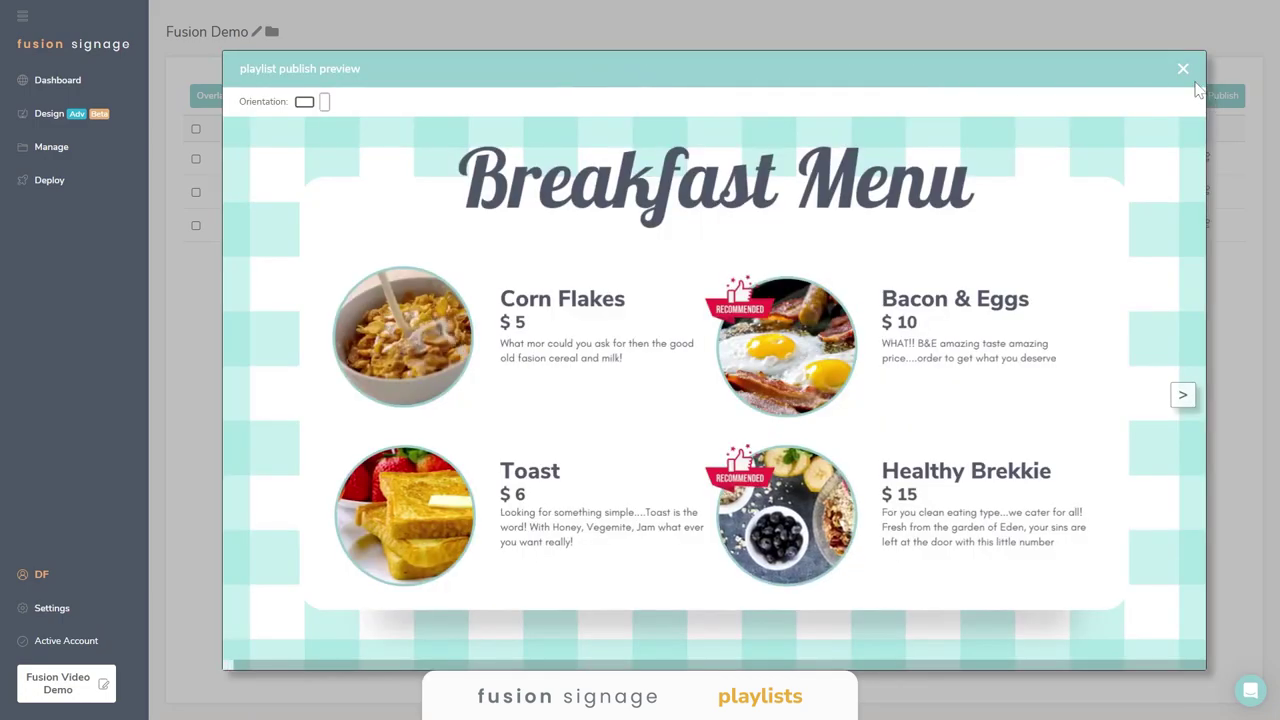
click(1183, 69)
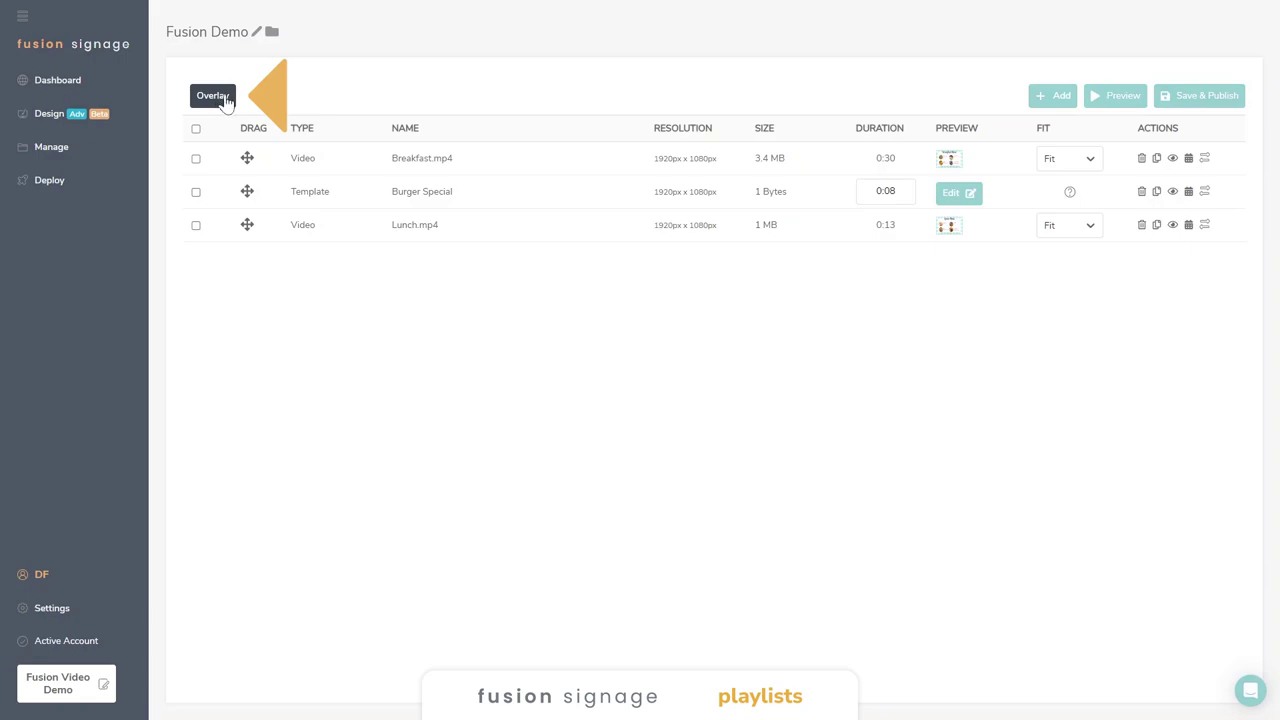
Set Bobs Logo Overlay as the overlay for the Fusion Demo playlist.
click(213, 96)
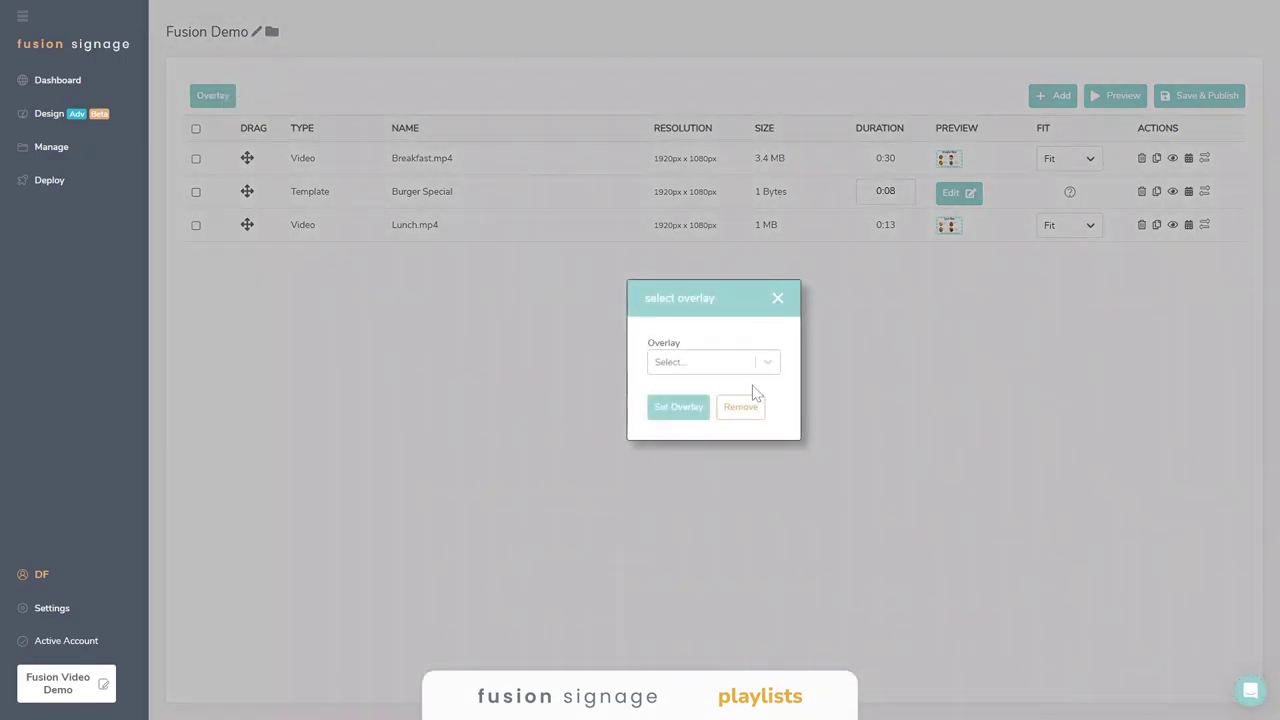
click(767, 363)
click(716, 390)
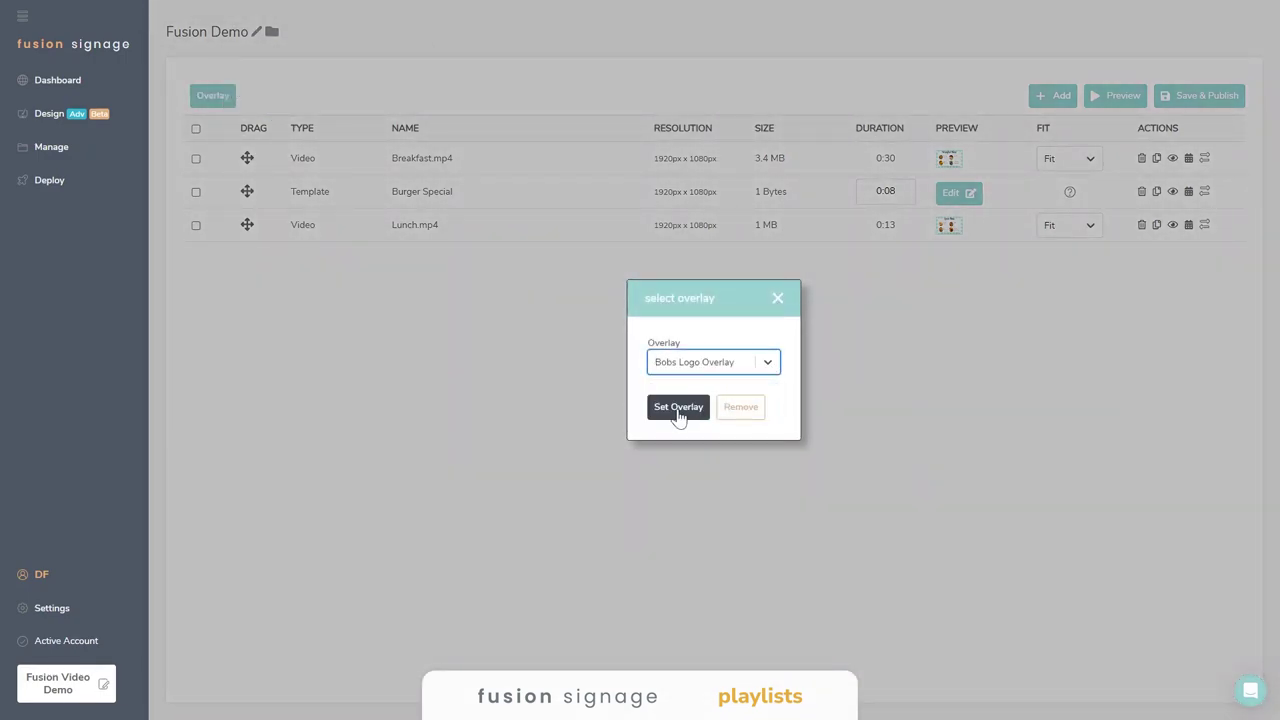
click(678, 408)
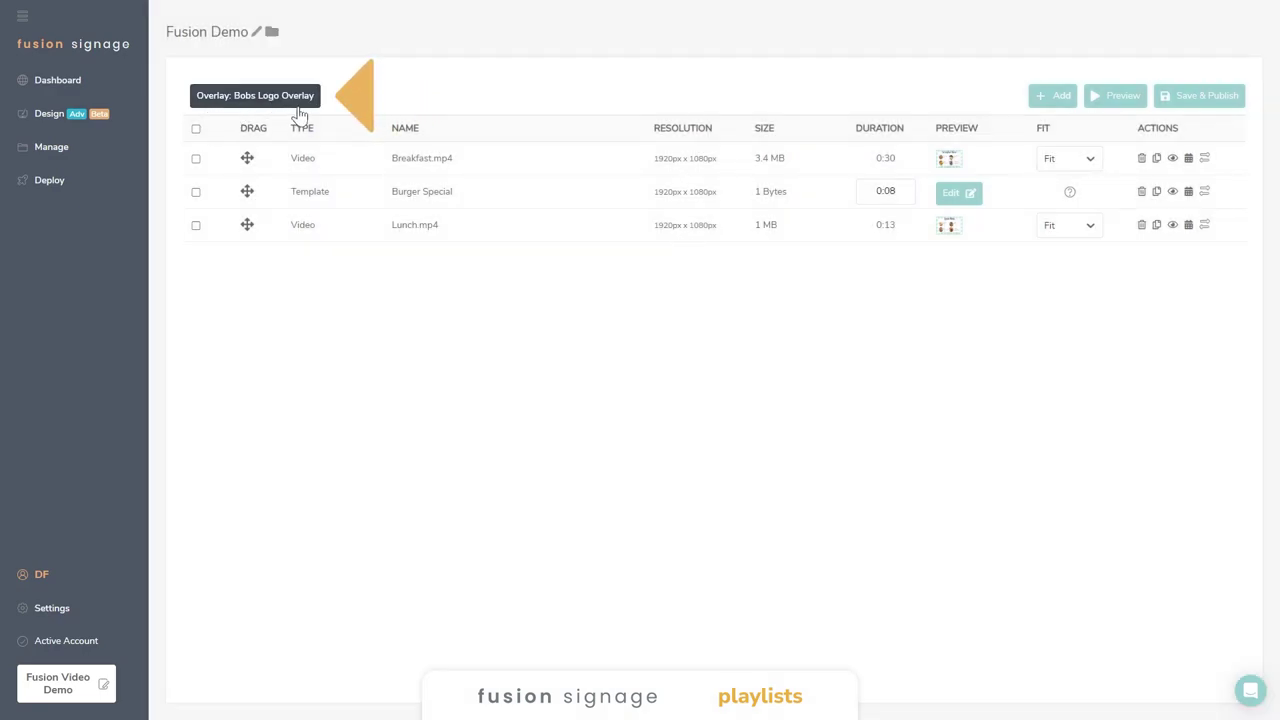
Preview all three playlist items in sequence to check the logo overlay on each one.
click(1100, 100)
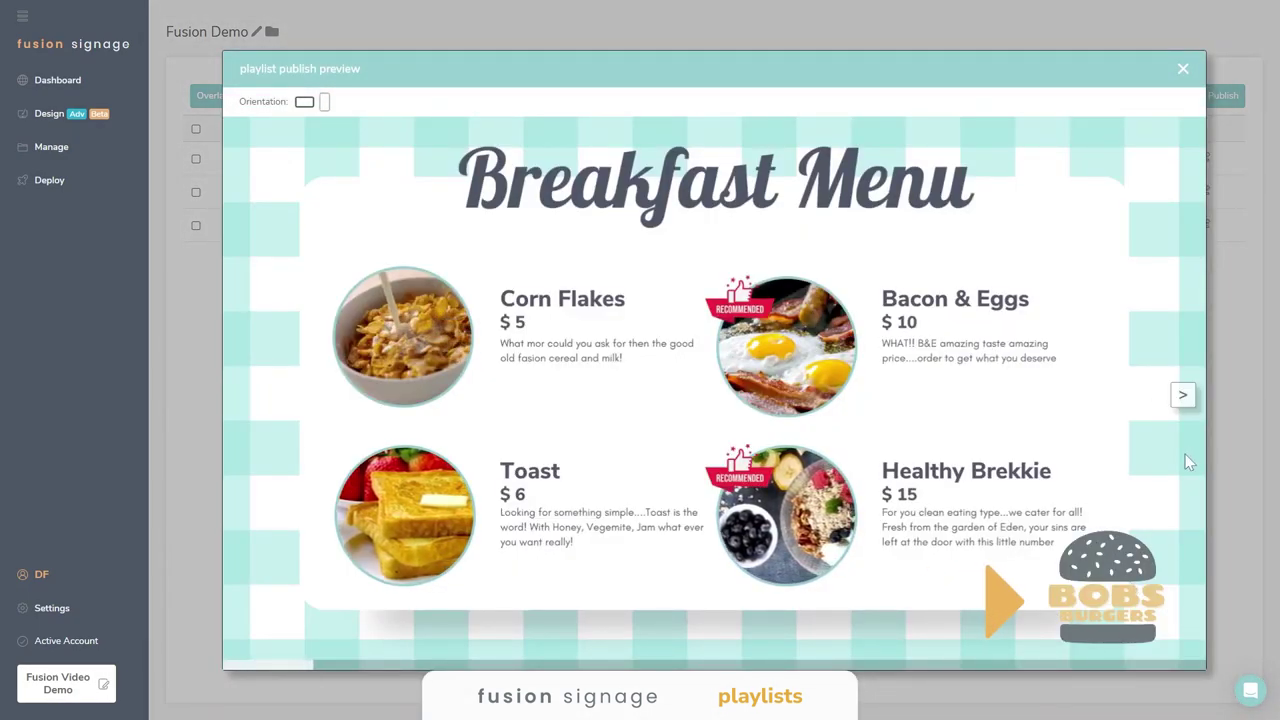
click(1182, 396)
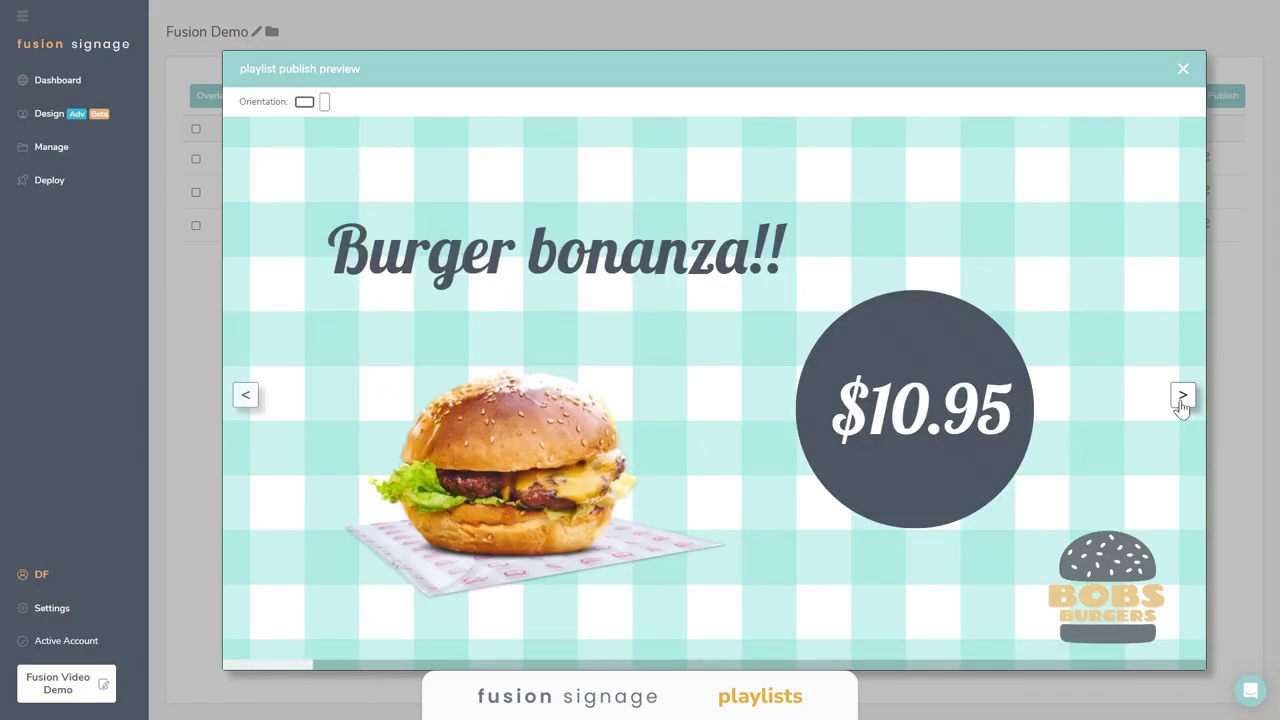
click(1182, 397)
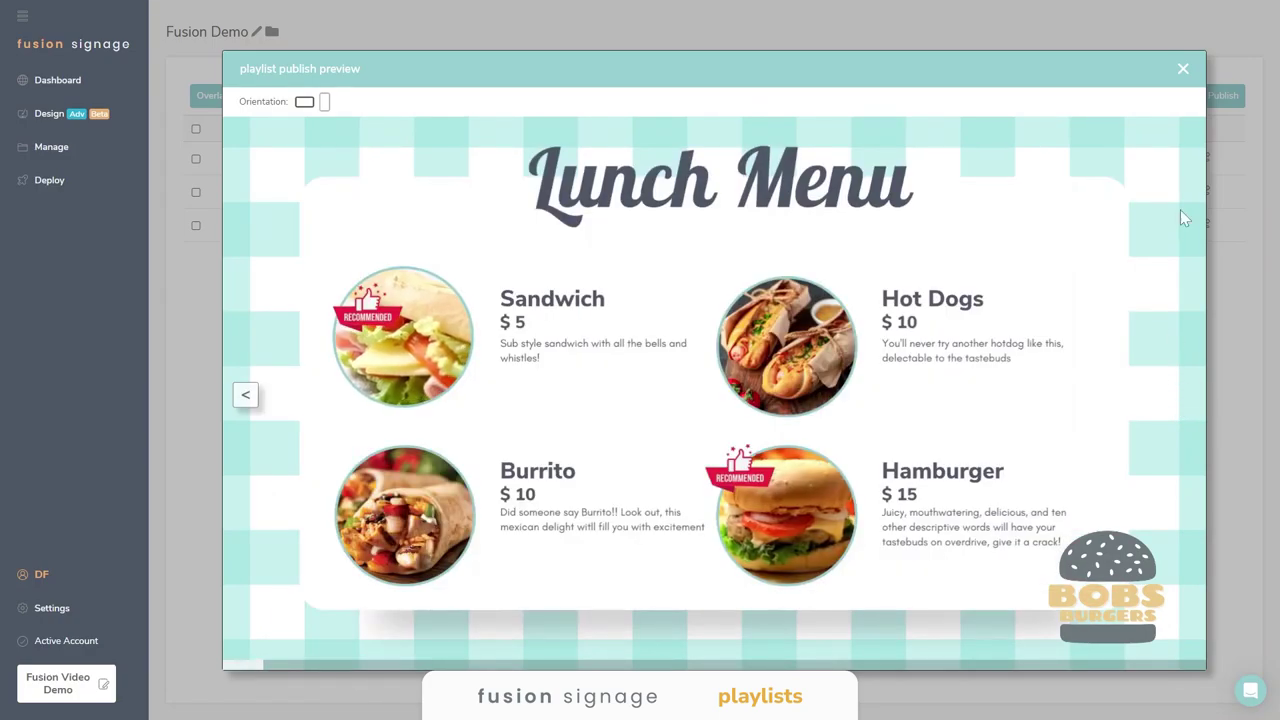
click(1183, 70)
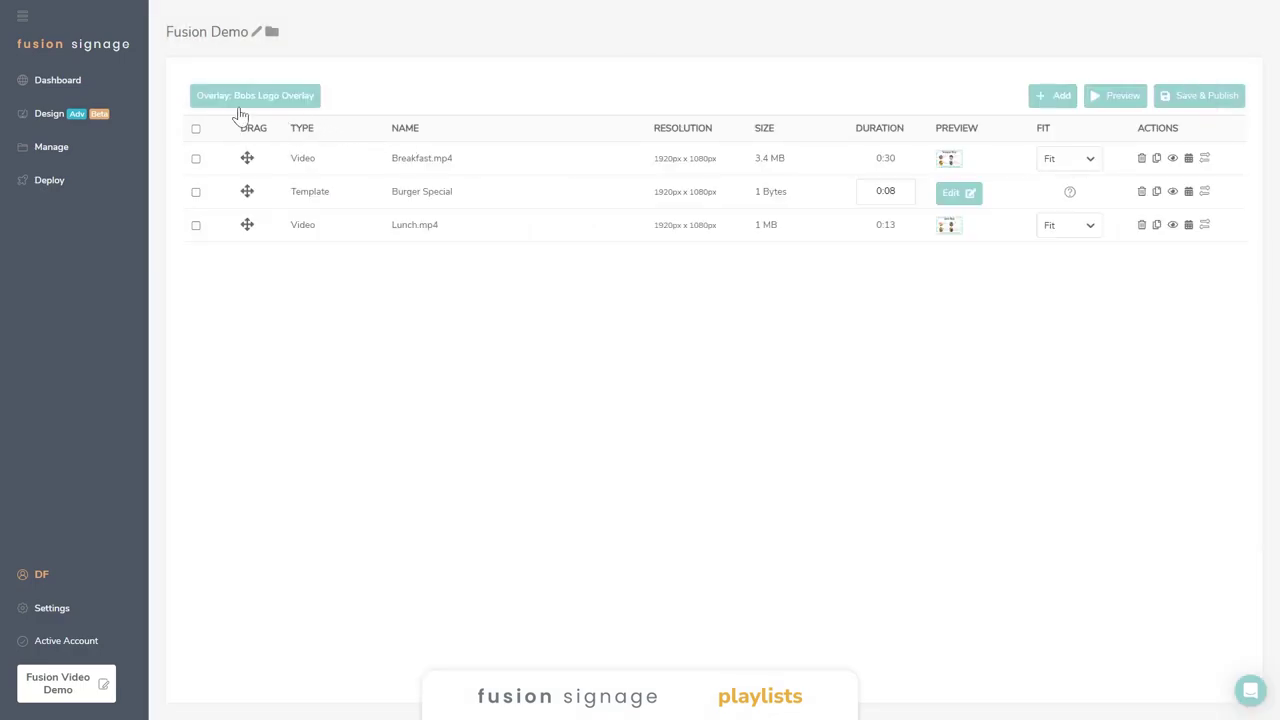
Review the overlay choices for the playlist and leave the current selection as it is.
click(288, 98)
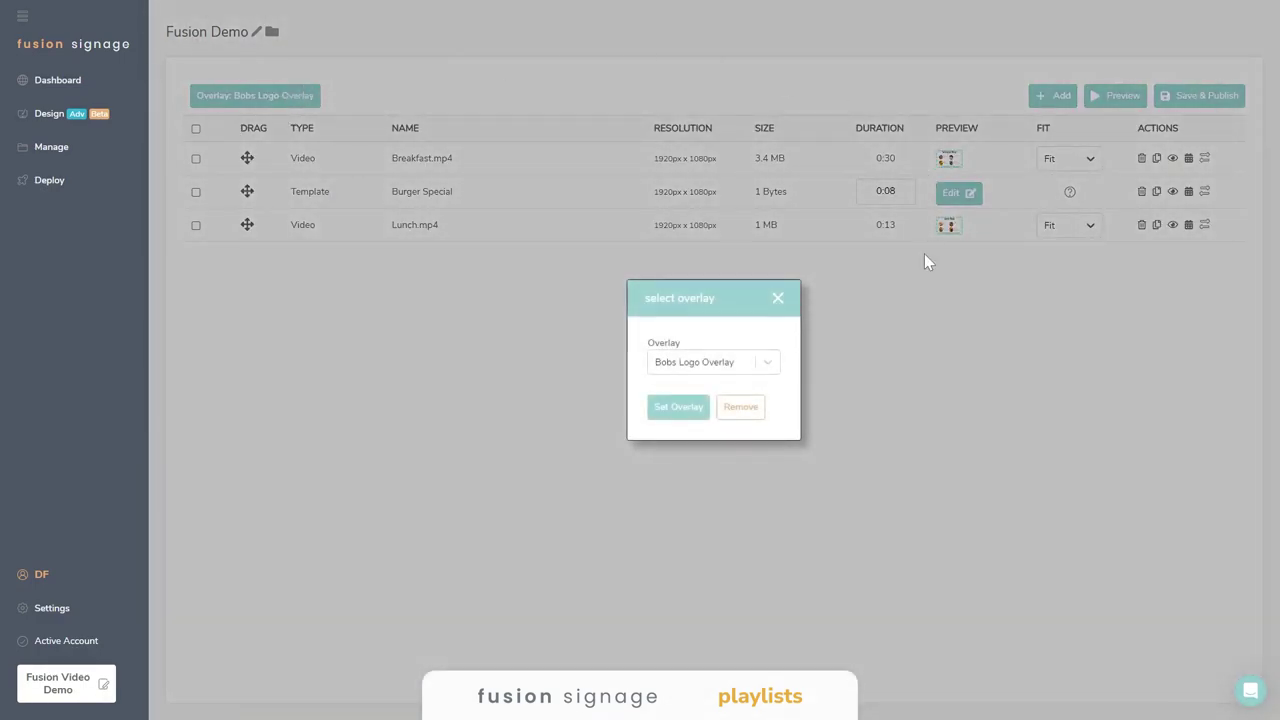
click(768, 364)
click(771, 366)
click(779, 300)
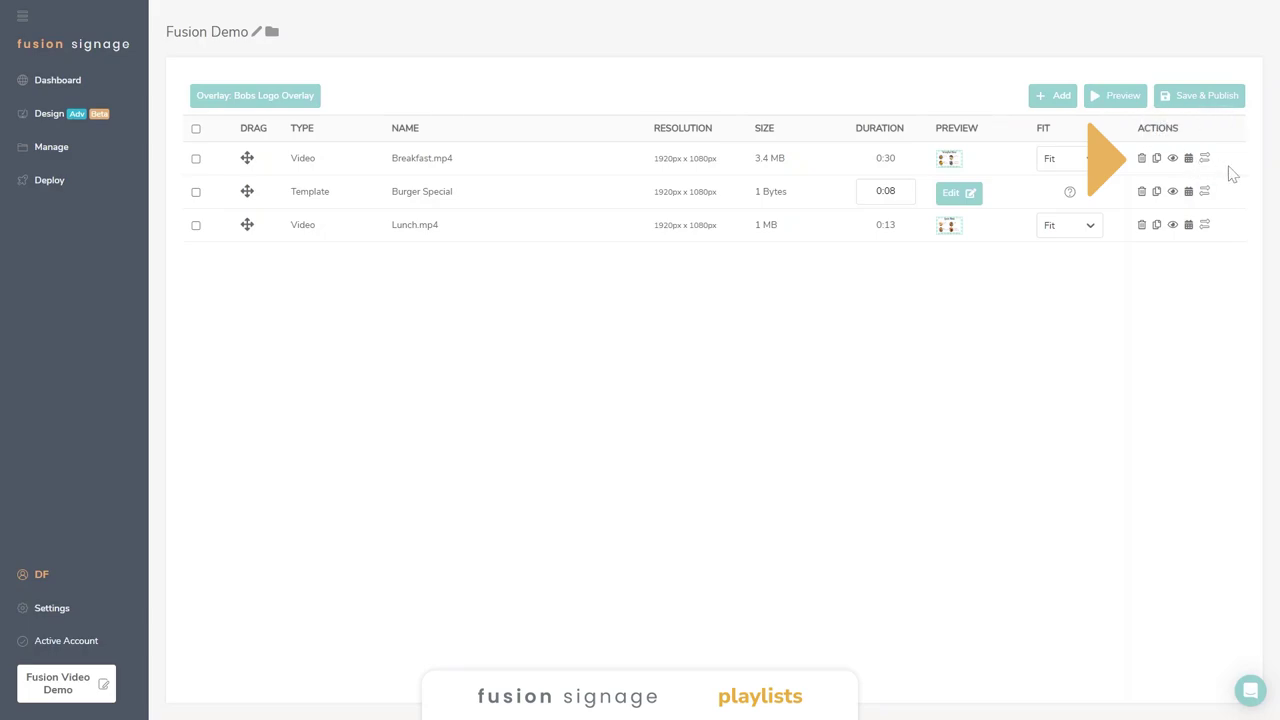
Duplicate the Burger Special item and move the copy below Lunch.mp4.
click(1157, 192)
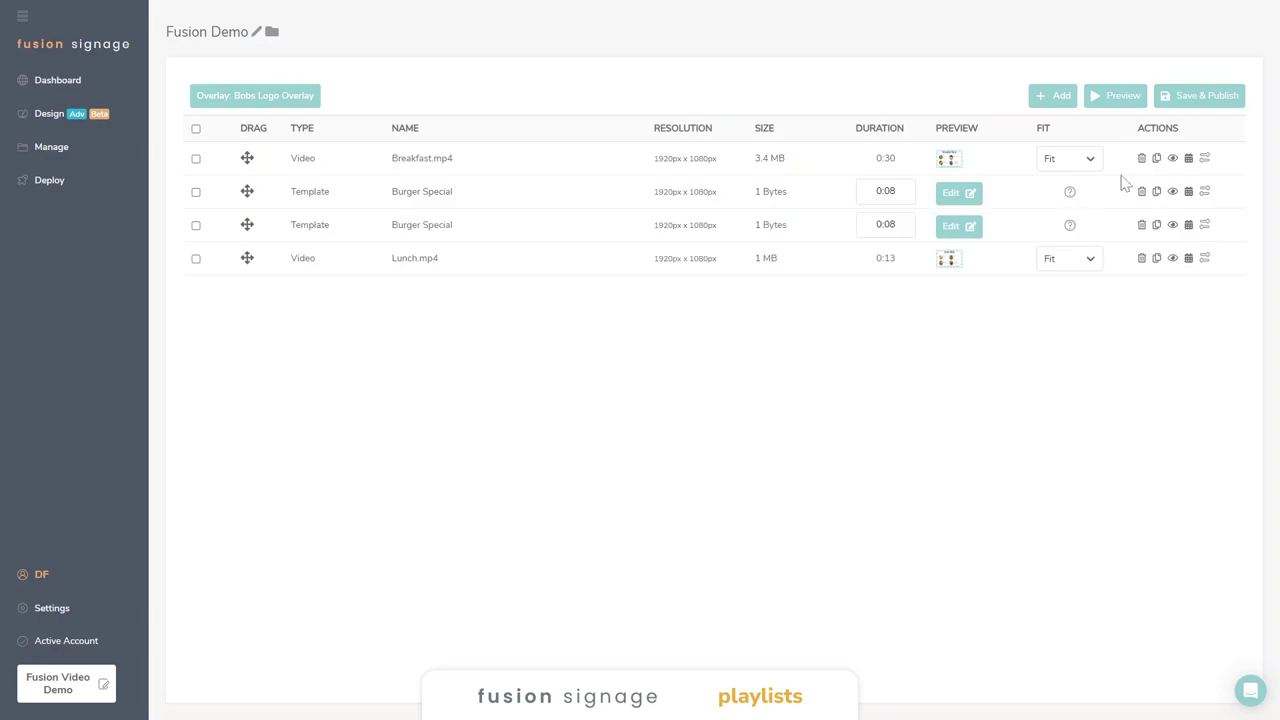
drag(247, 224, 247, 258)
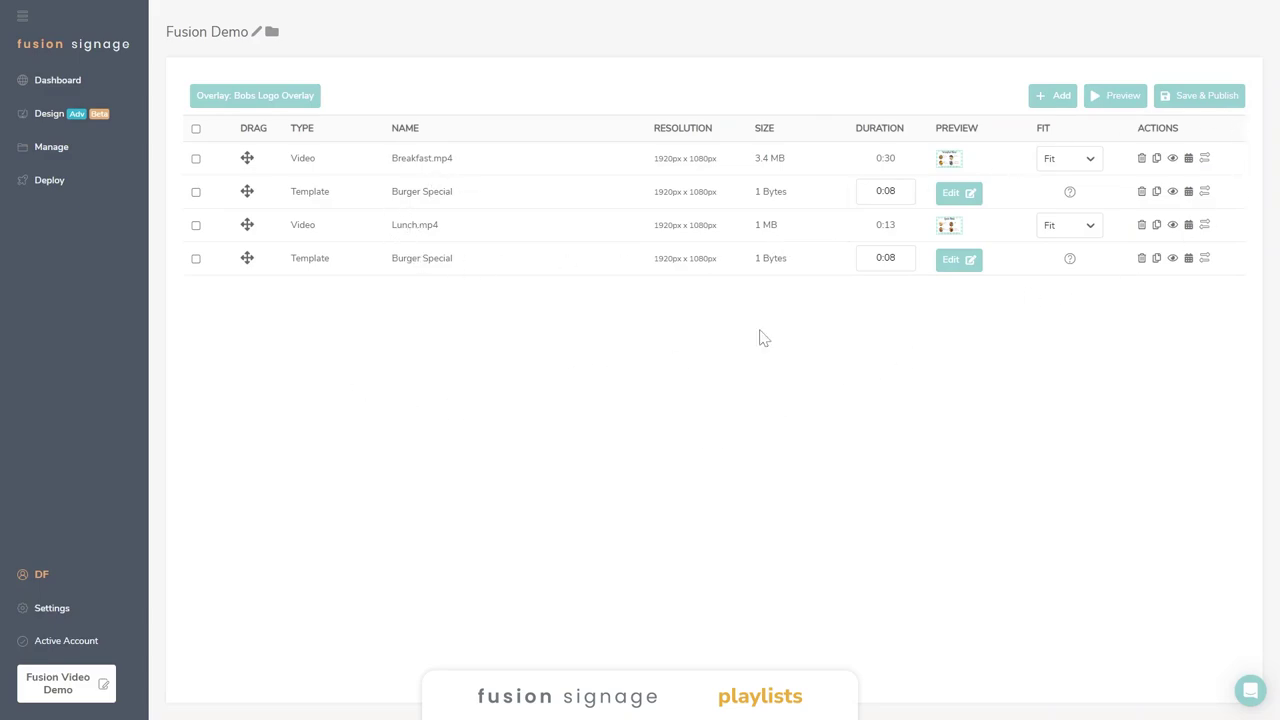
Hide the Burger Special item between Breakfast.mp4 and Lunch.mp4, and unhide it again.
click(1173, 193)
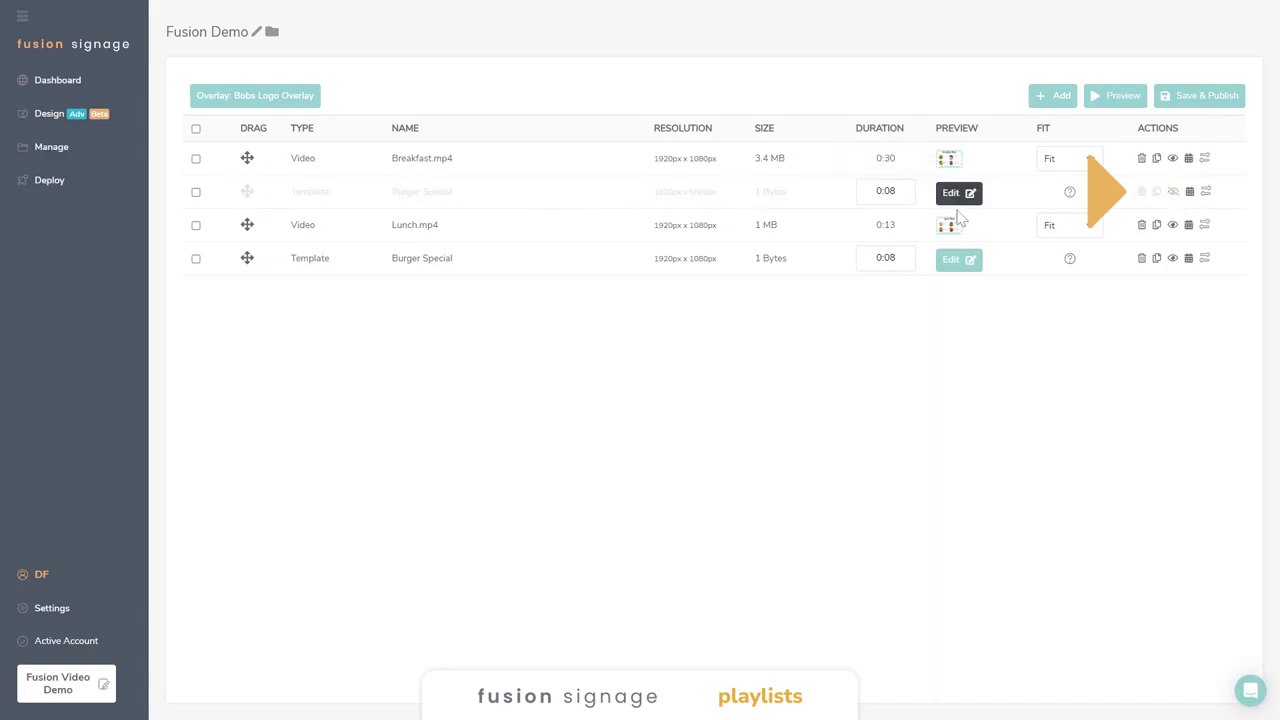
click(1173, 192)
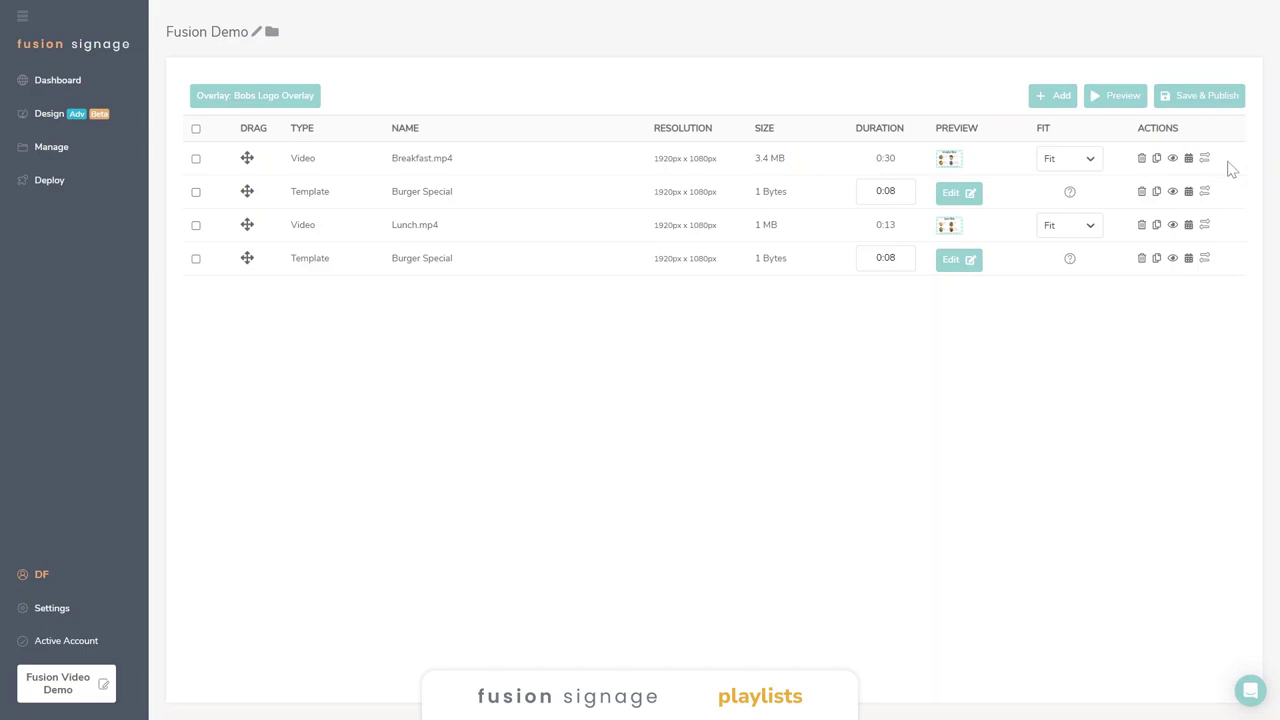
Add a content schedule to Breakfast.mp4 that runs from 07:00 to 11:00, and apply it.
click(1188, 160)
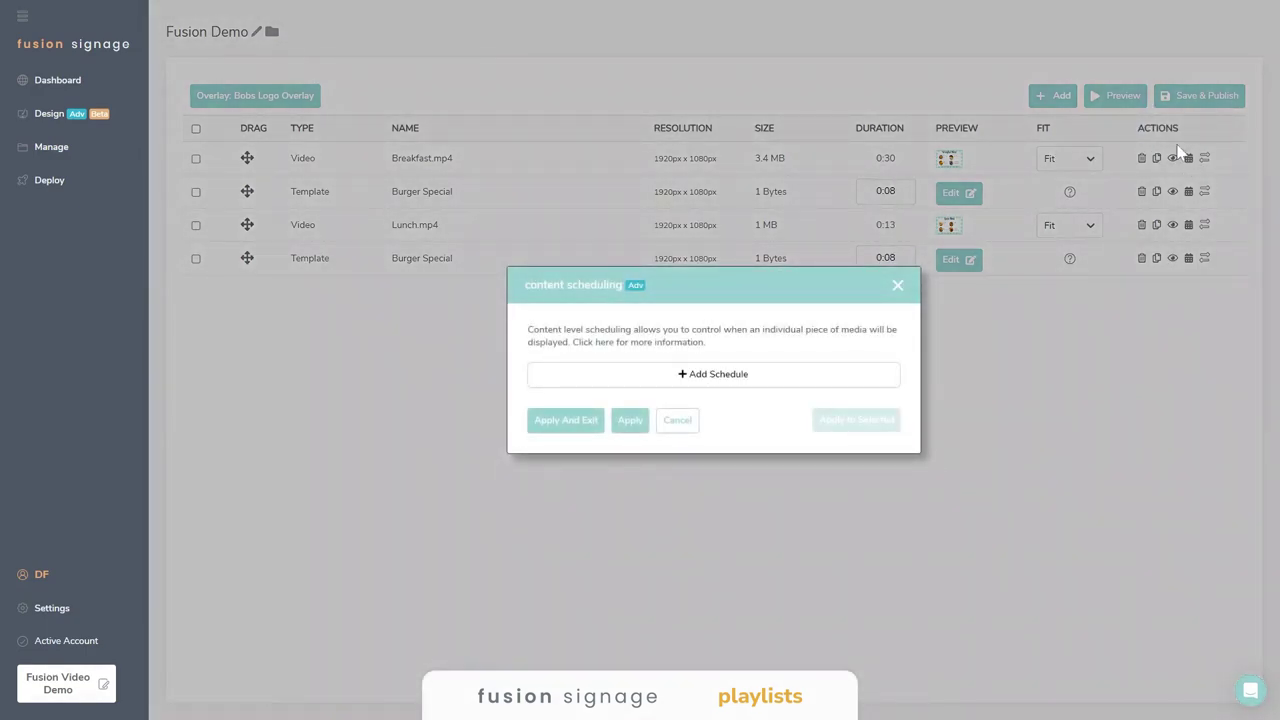
click(689, 376)
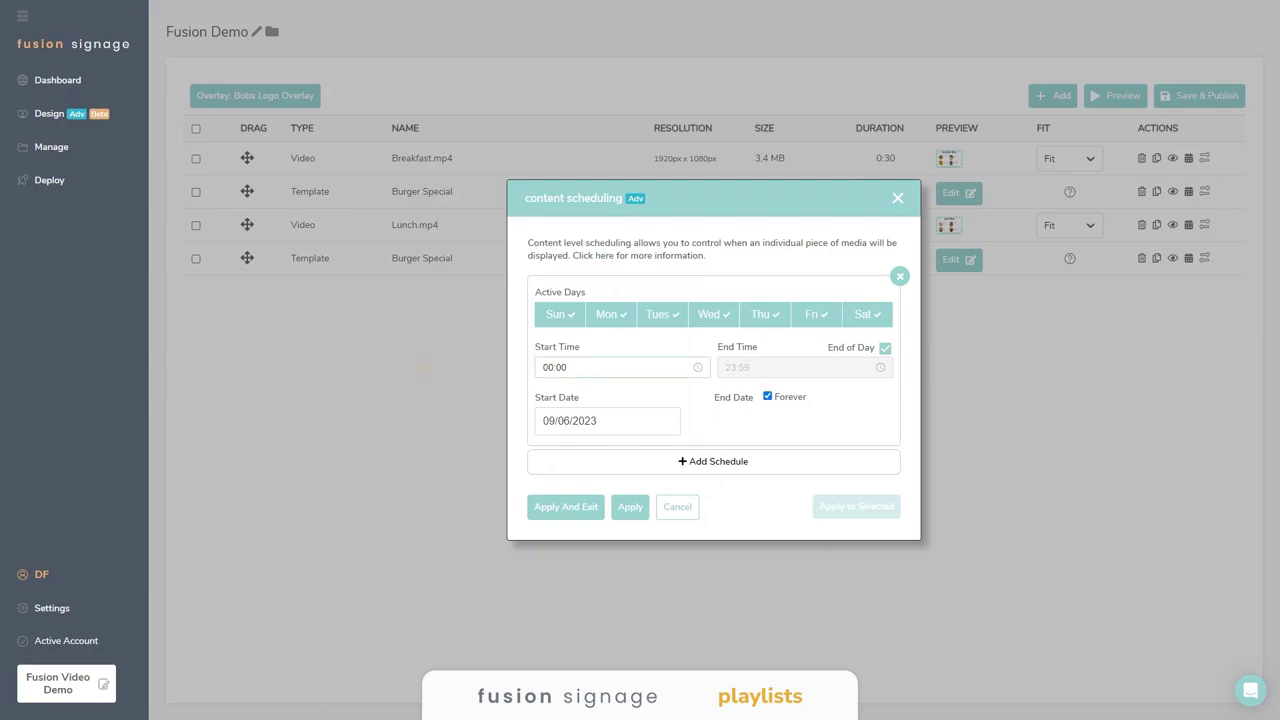
click(600, 367)
click(550, 524)
click(885, 349)
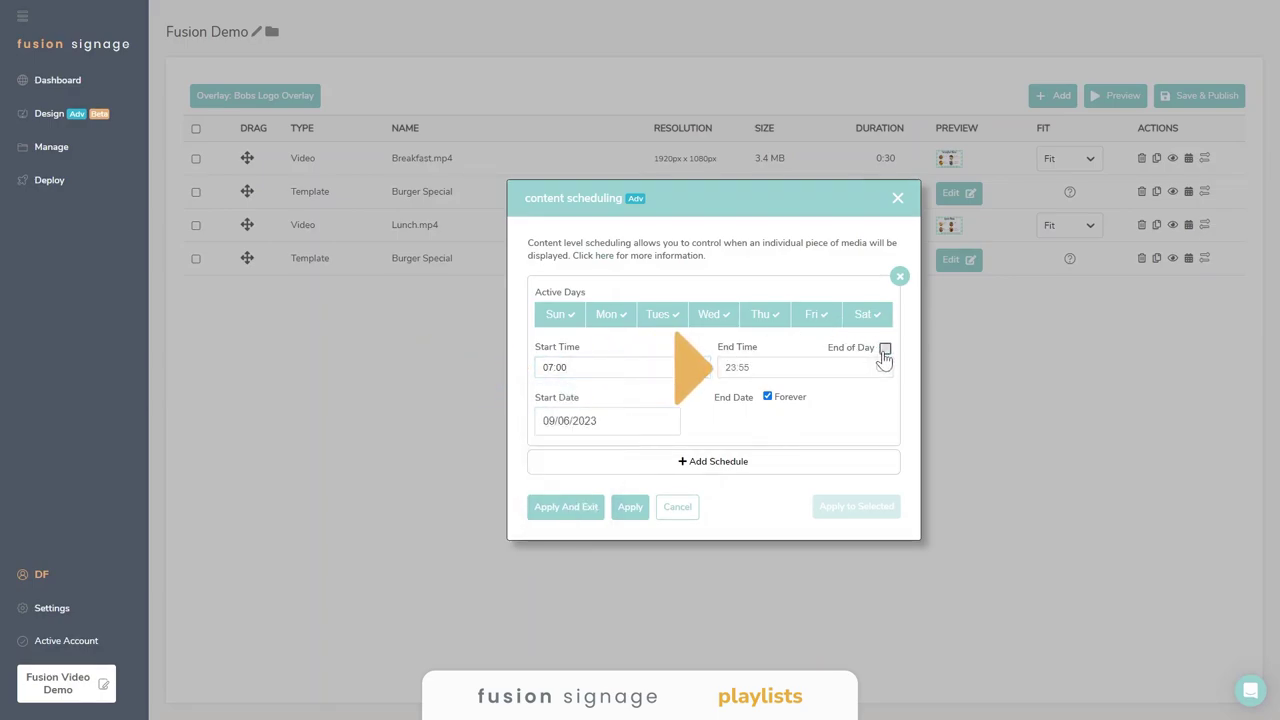
click(766, 367)
scroll(737, 420, up, 5)
click(732, 435)
click(770, 392)
click(563, 510)
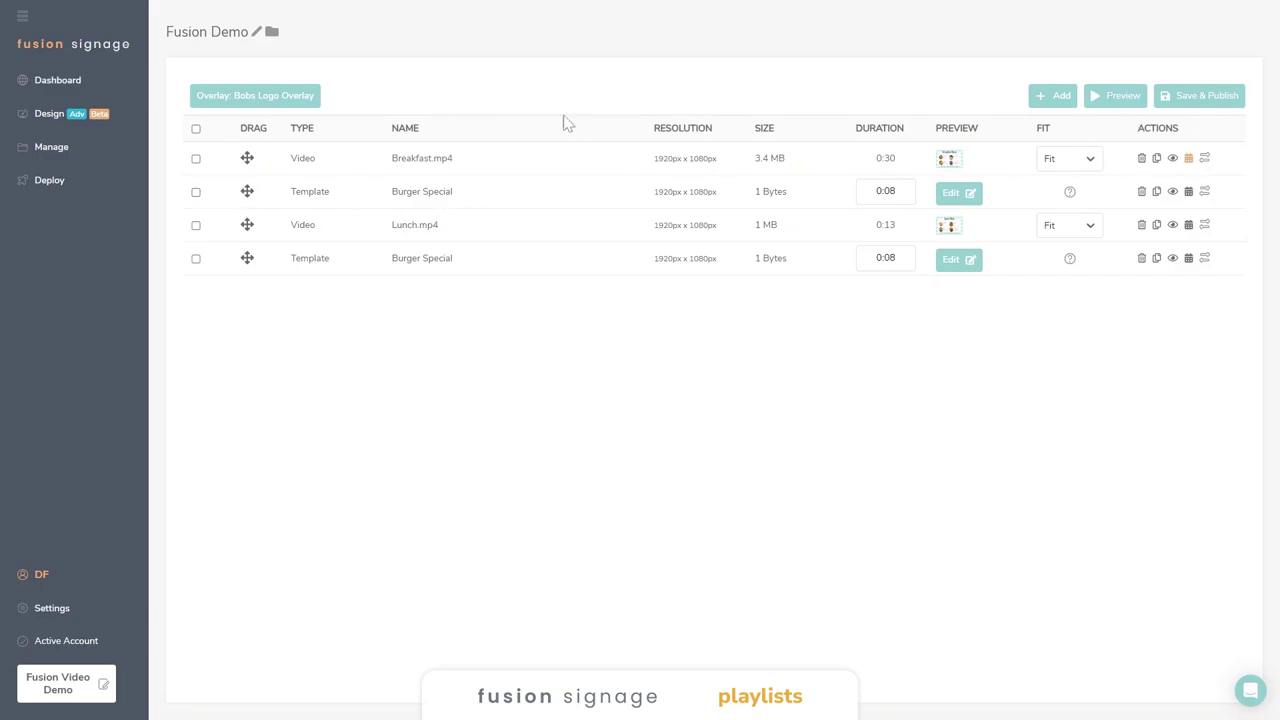
Select Breakfast.mp4 and the Burger Special item below it, and apply the Breakfast.mp4 schedule to both.
click(195, 158)
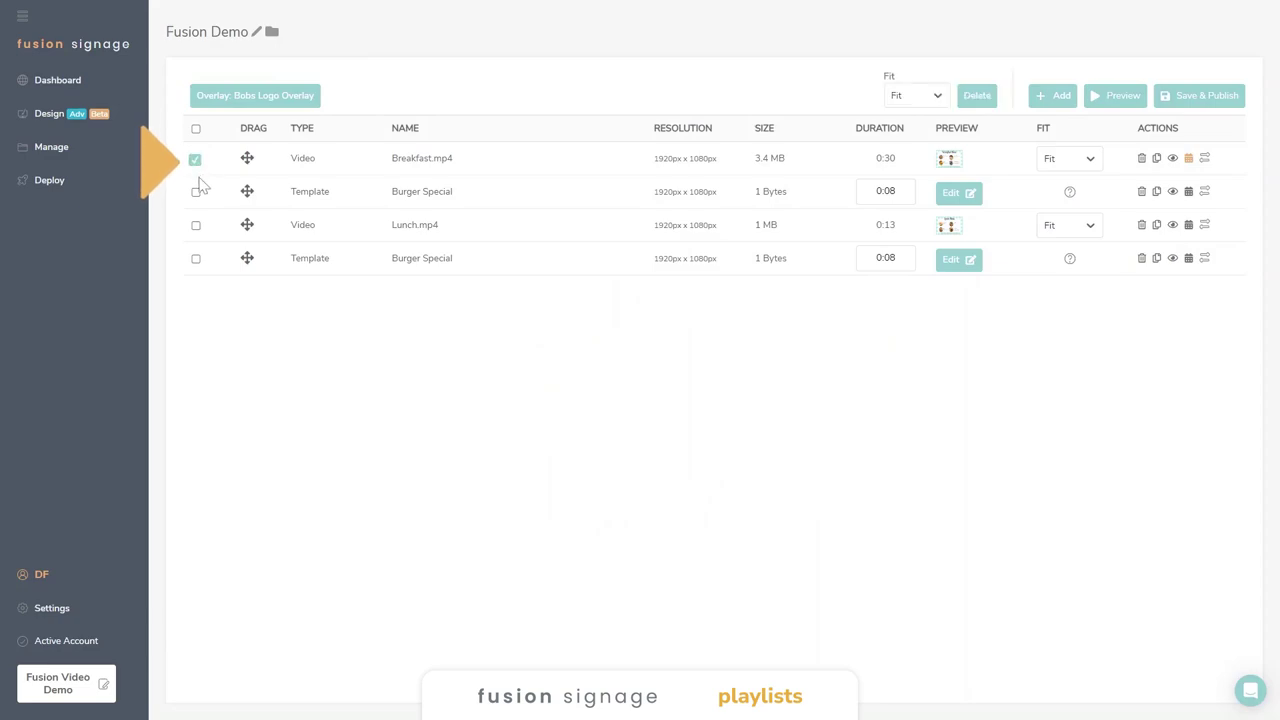
click(196, 193)
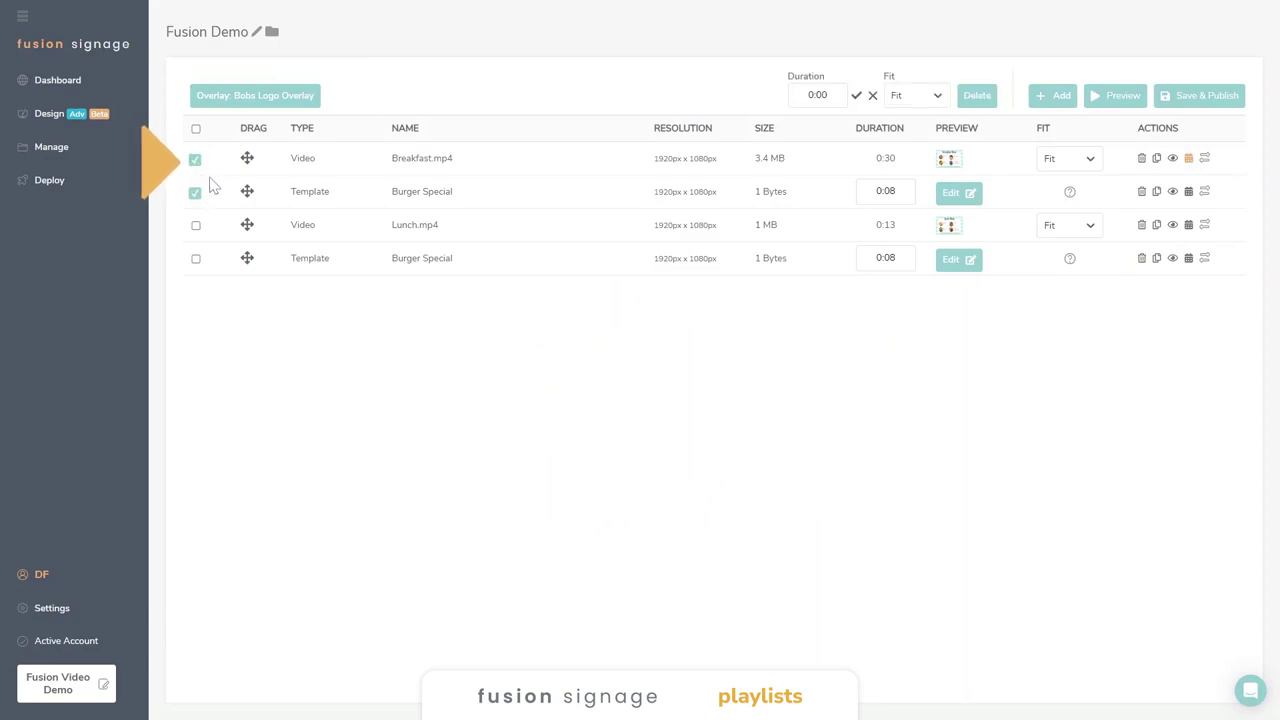
click(1188, 158)
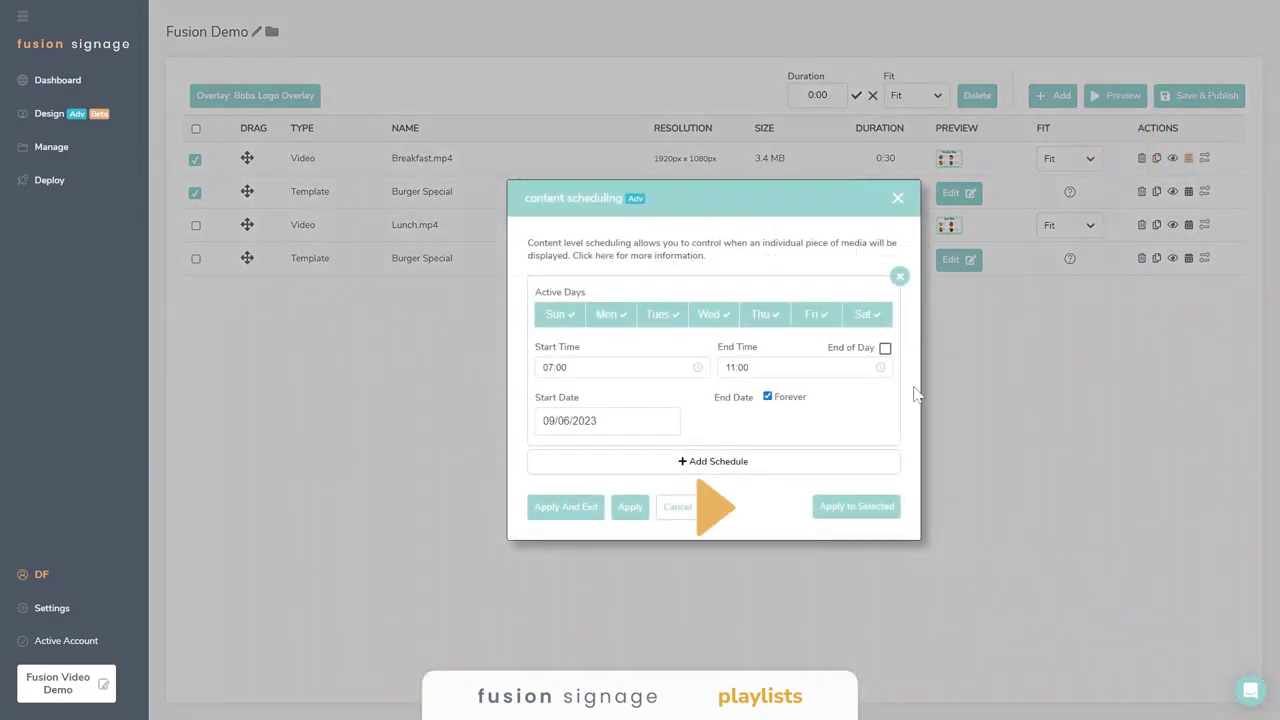
click(856, 508)
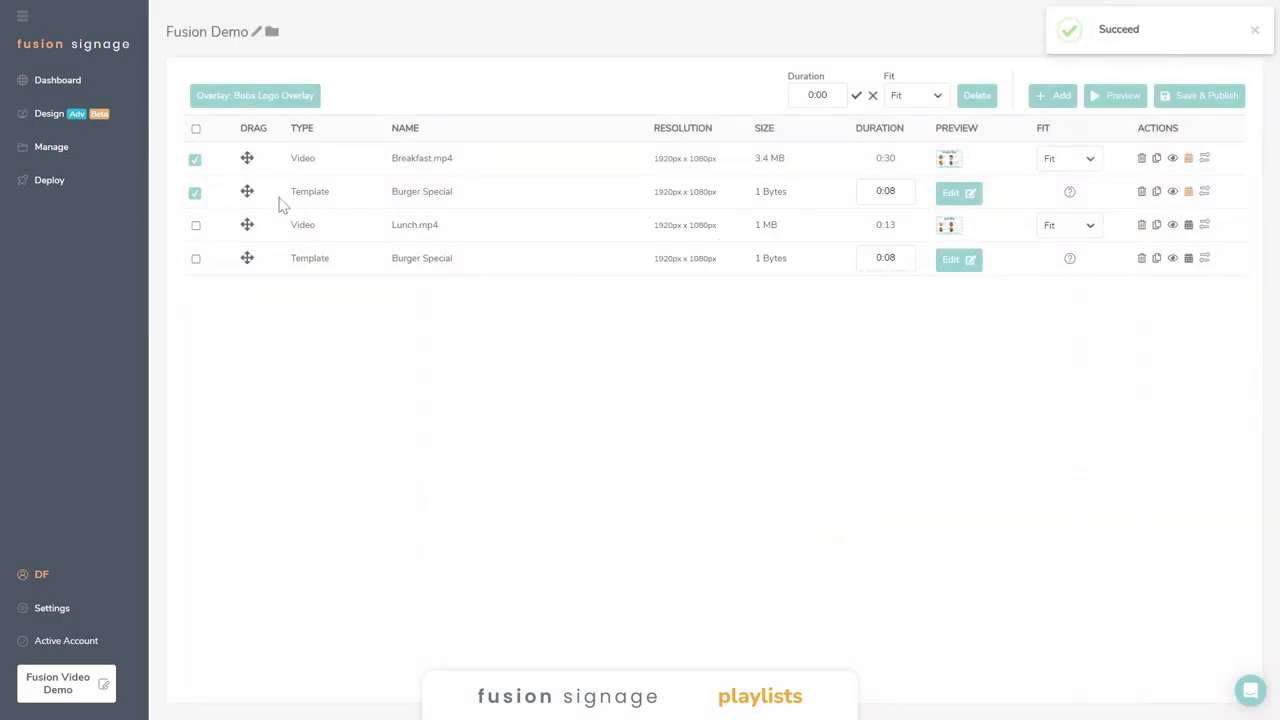
Remove the content schedule from both selected items and clear the selection.
click(1189, 192)
click(900, 279)
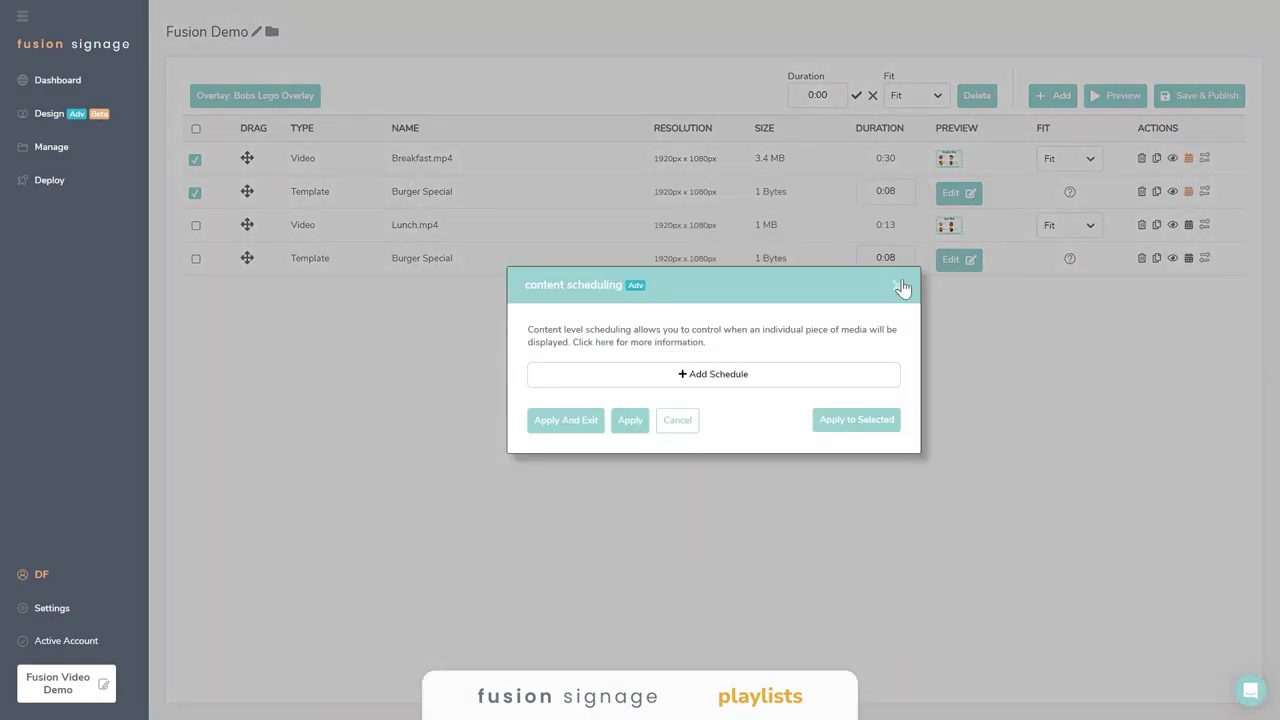
click(846, 428)
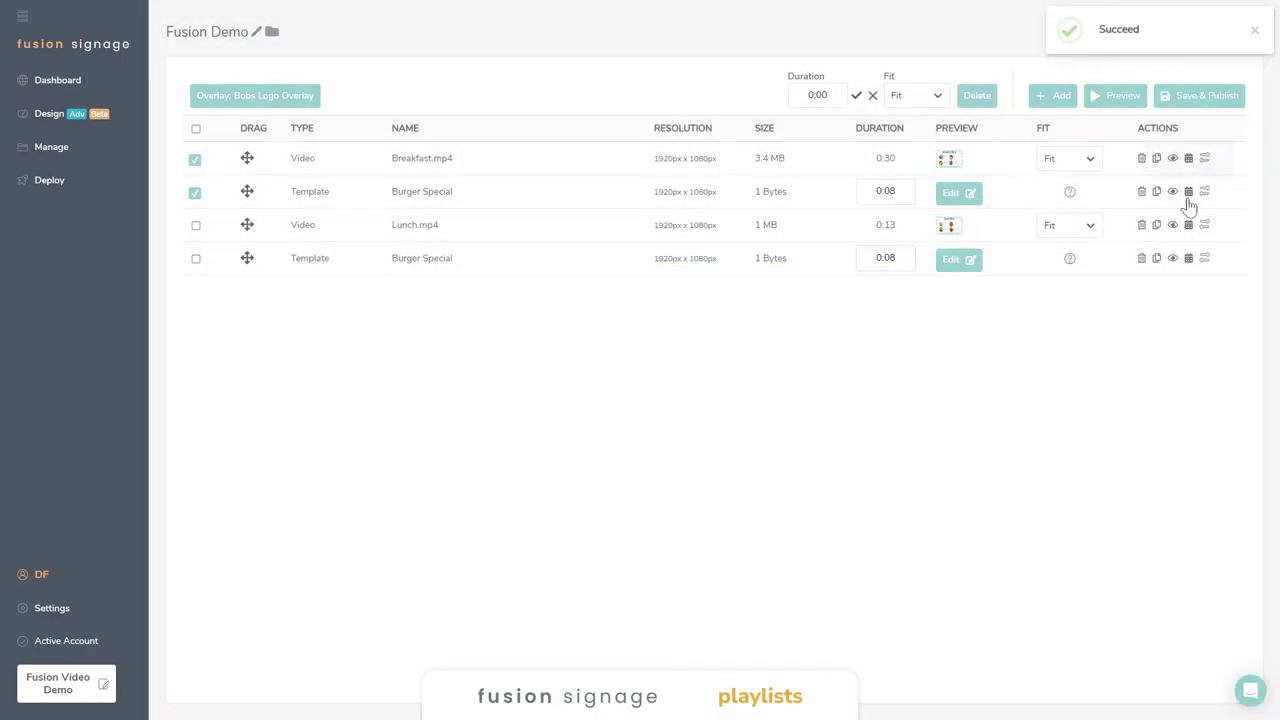
click(195, 192)
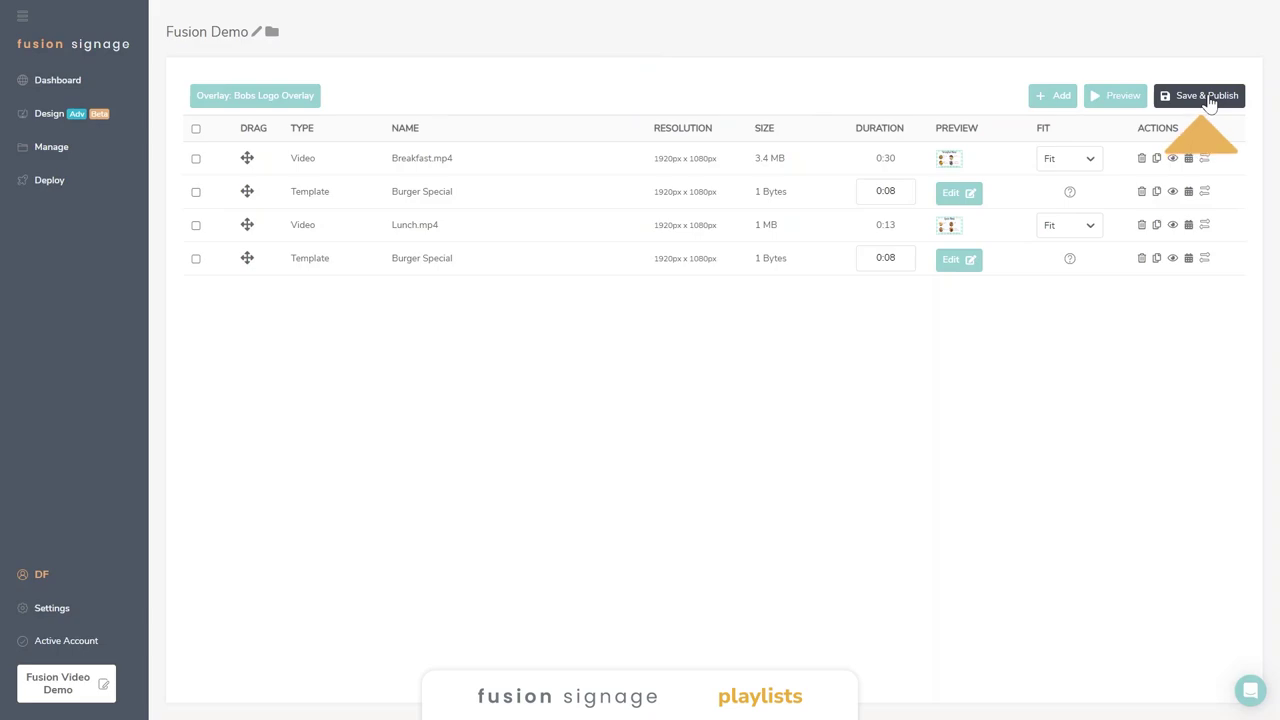
Save the Fusion Demo playlist without assigning it to a screen.
click(1210, 97)
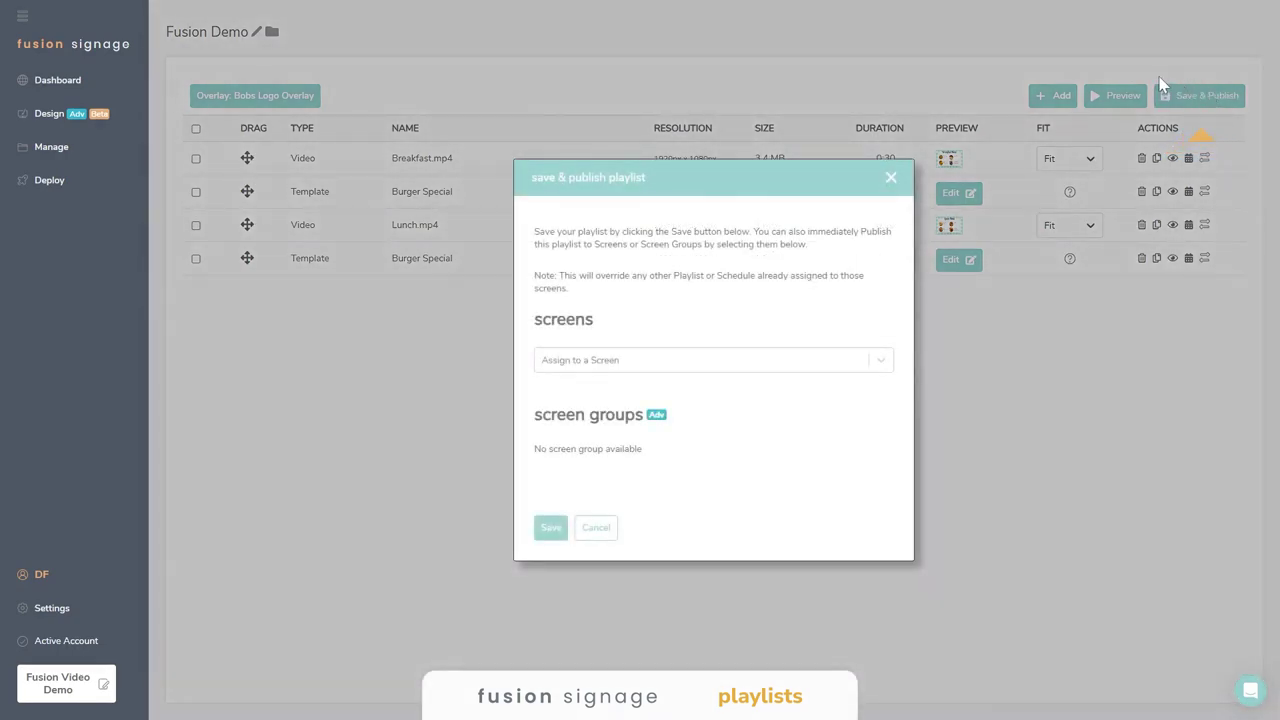
click(584, 365)
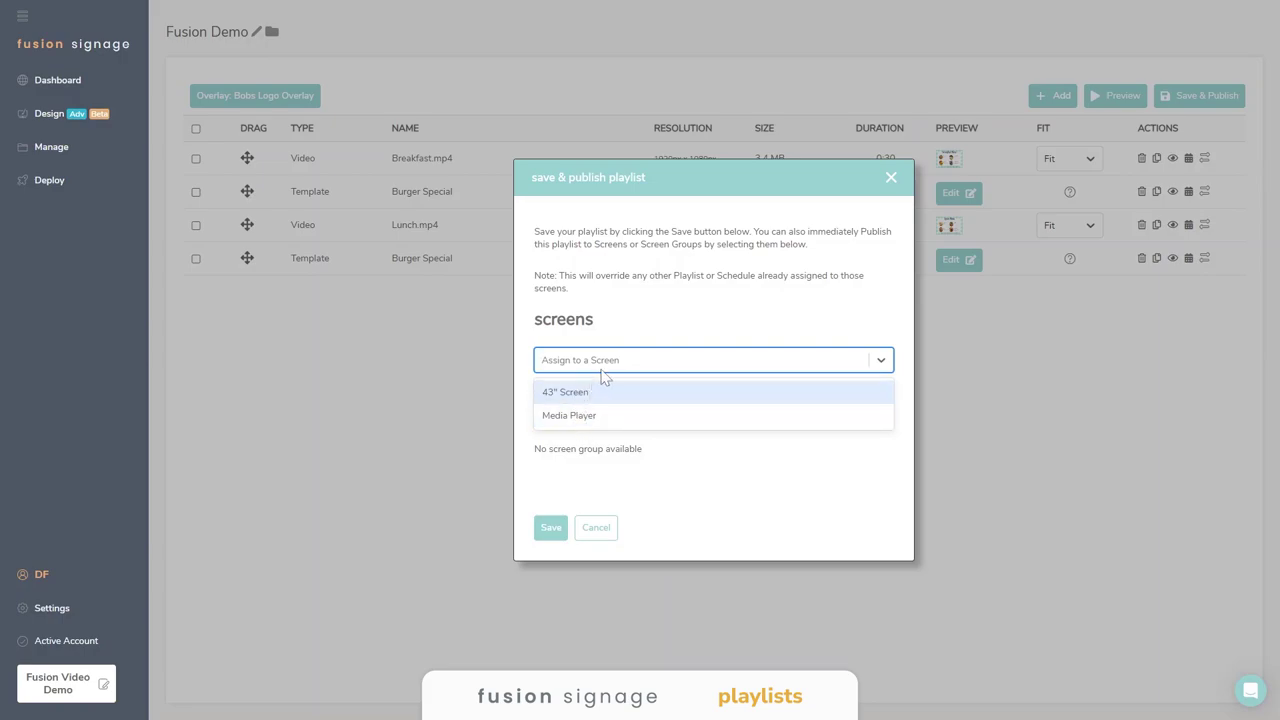
click(610, 368)
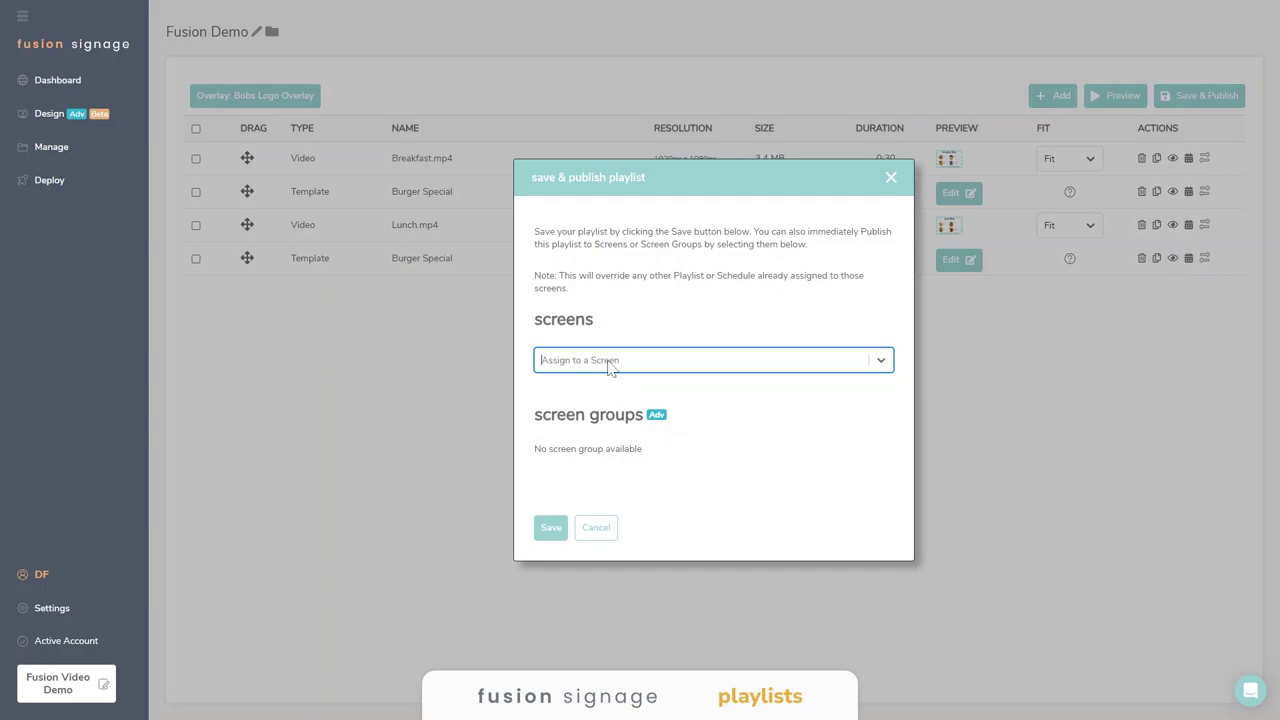
click(551, 529)
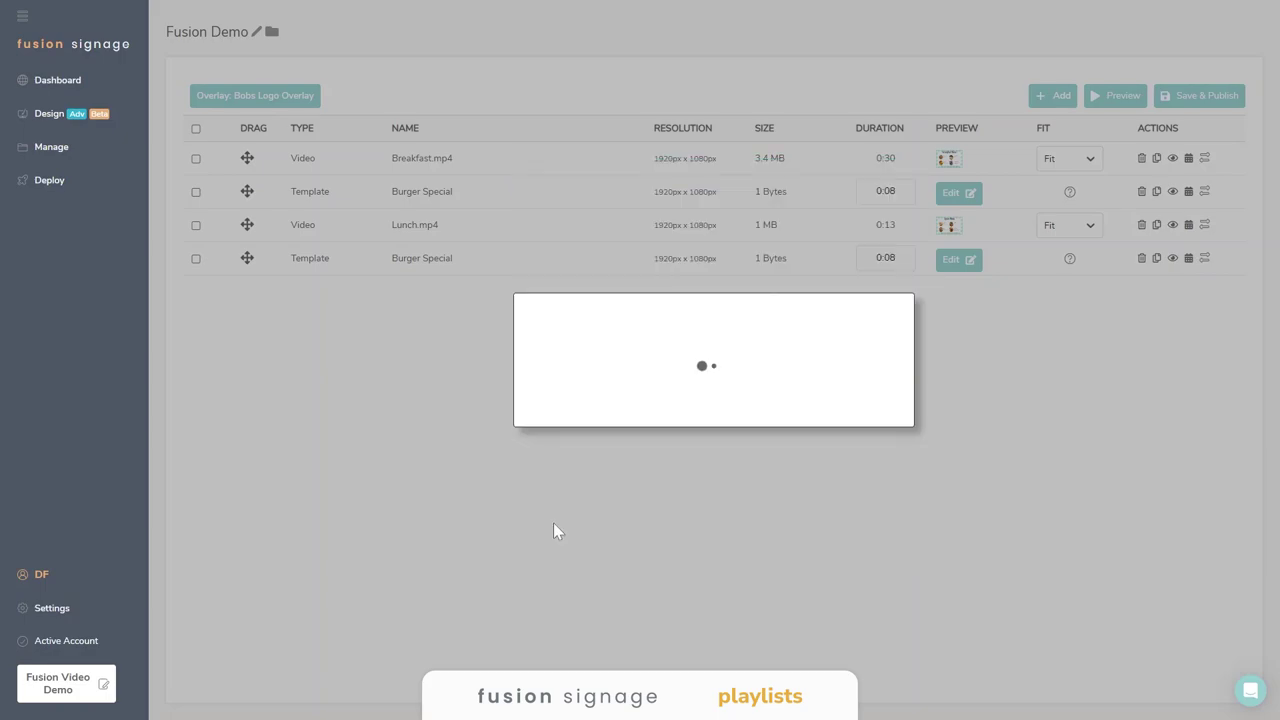
Return to the media library and filter its contents by playlists, adding media to the filter as well.
click(72, 155)
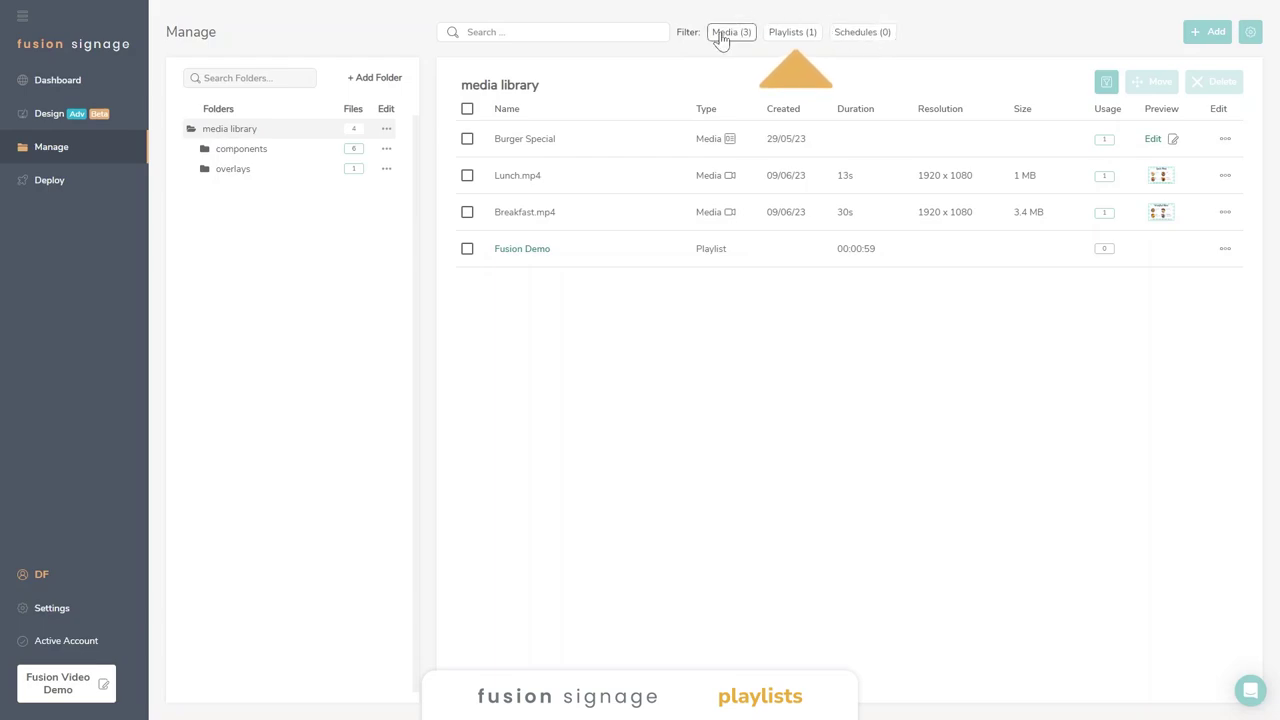
click(800, 36)
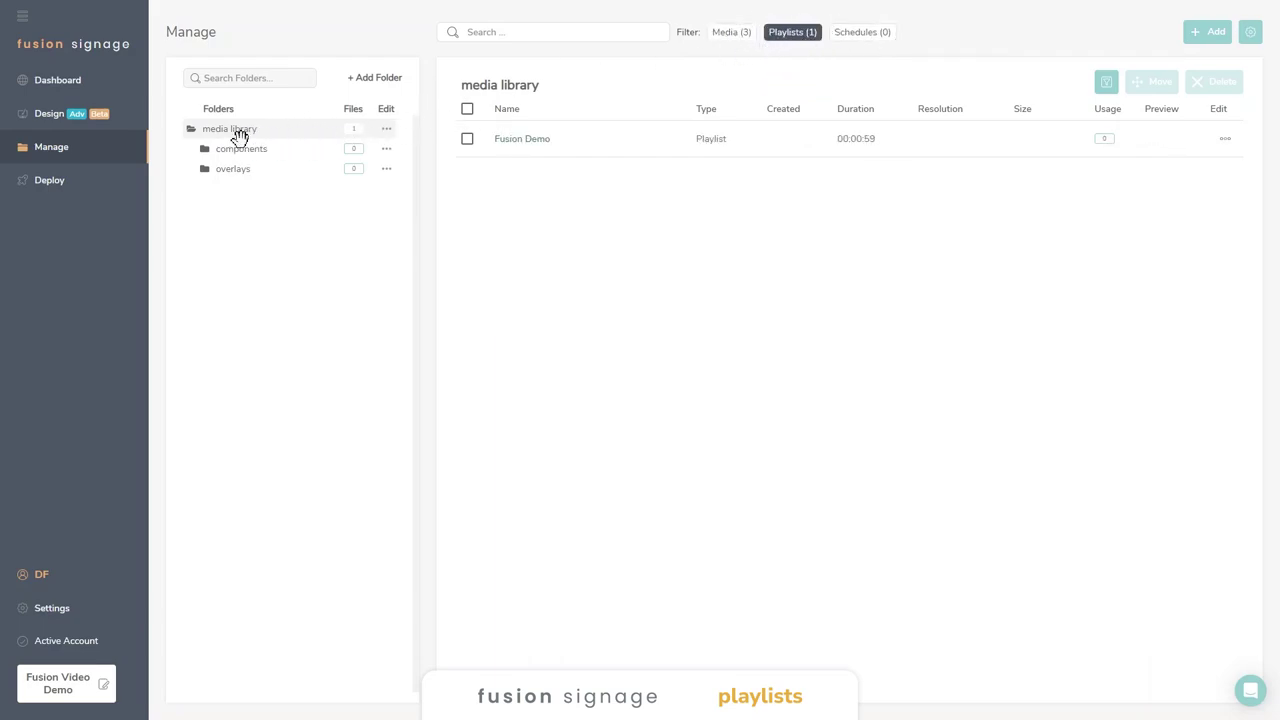
click(733, 33)
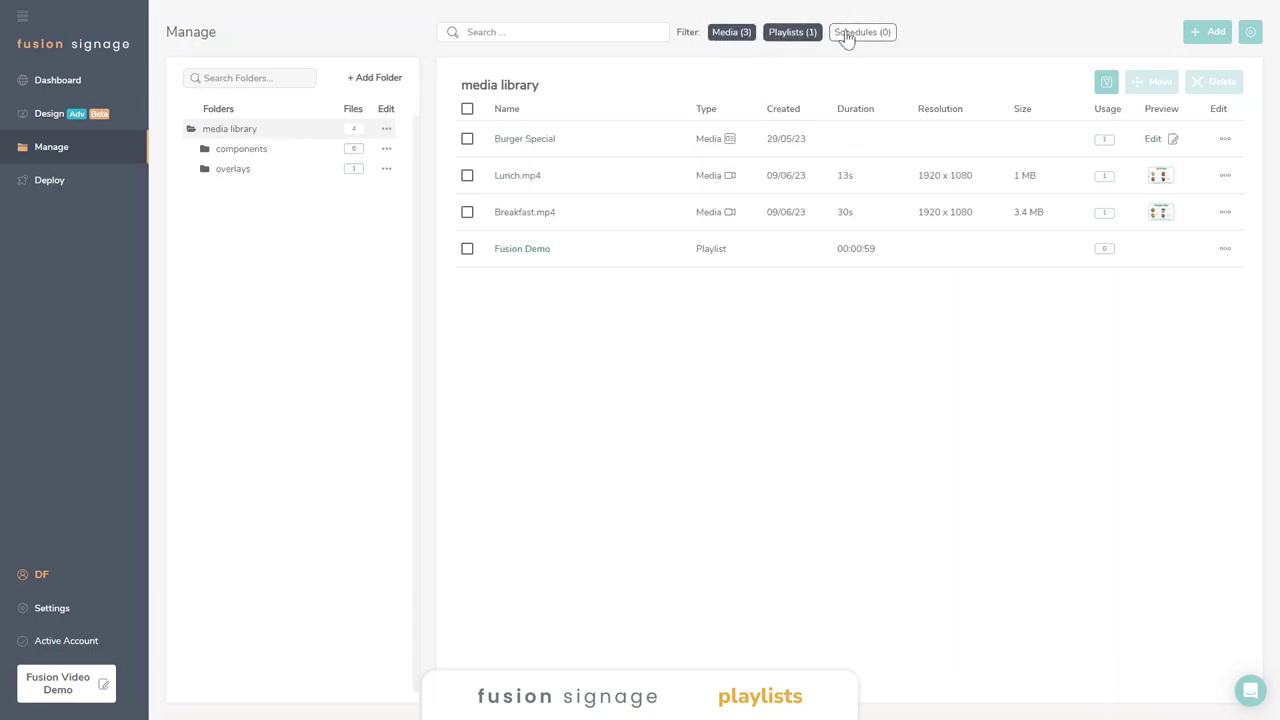
Create a new top-level folder named Playlist in the Manage area and open it.
click(368, 78)
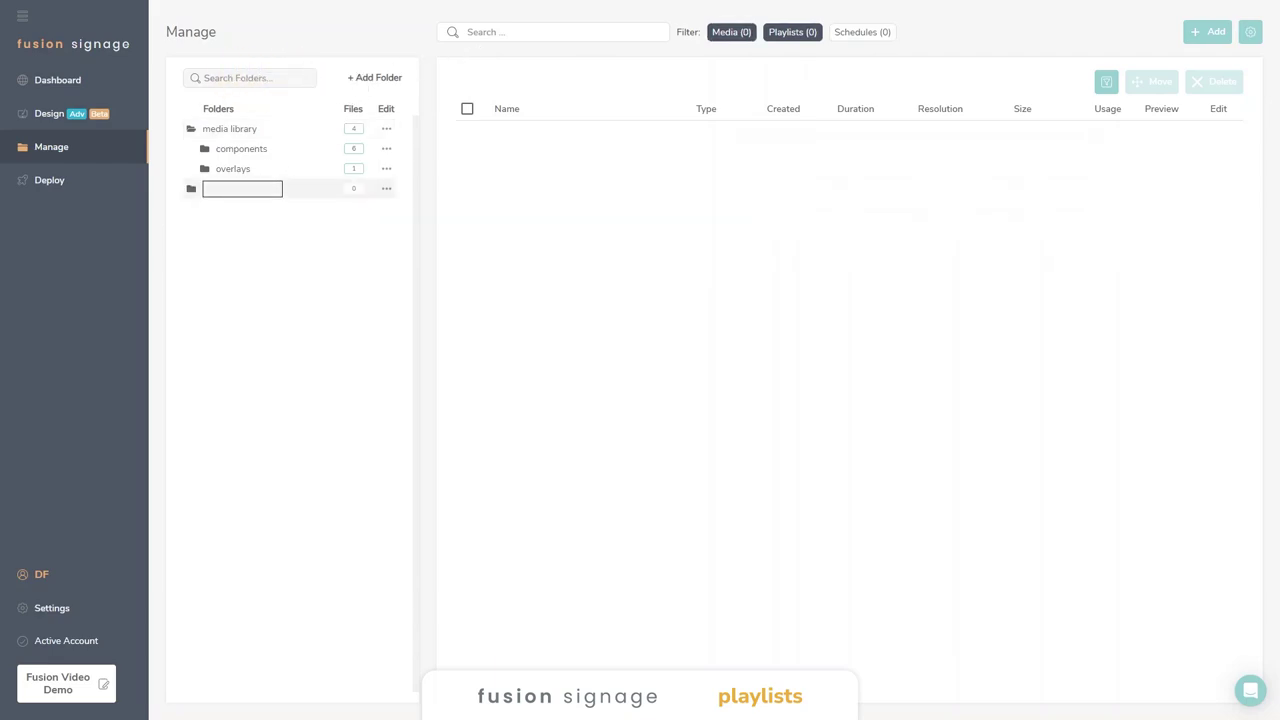
key(Return)
click(237, 196)
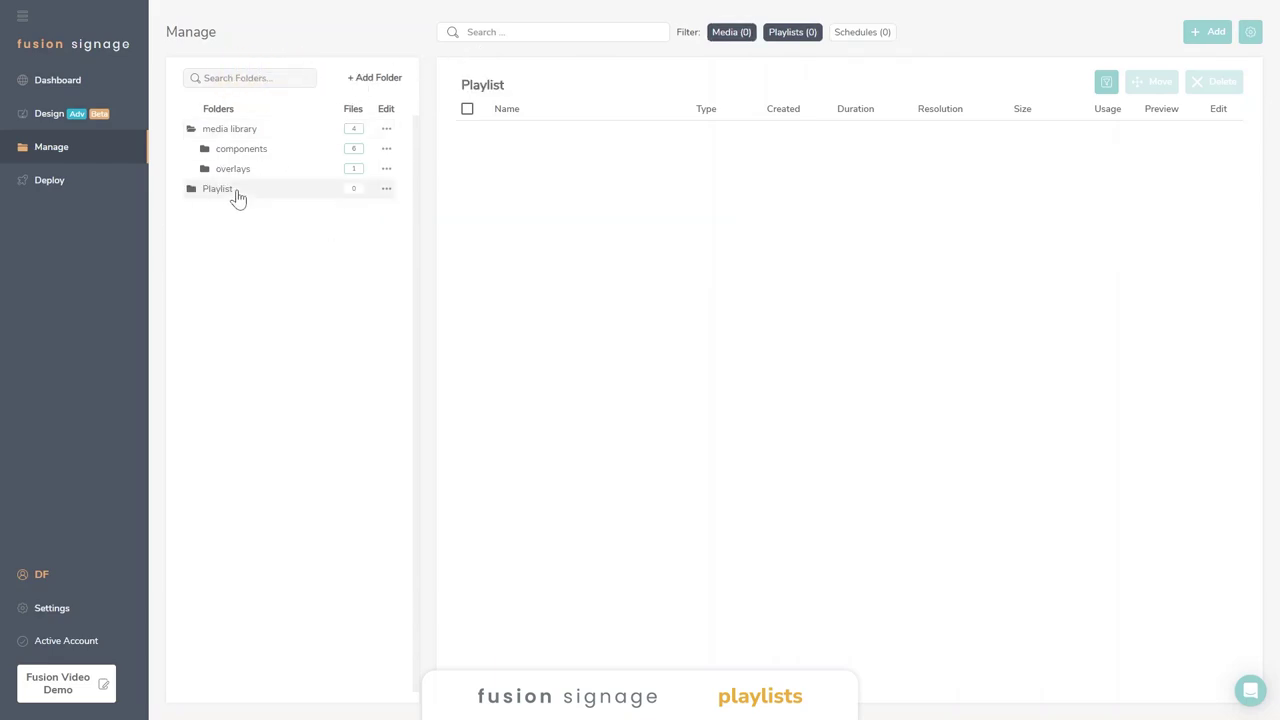
Move the Fusion Demo playlist from the media library into the Playlist folder and open that folder.
click(235, 130)
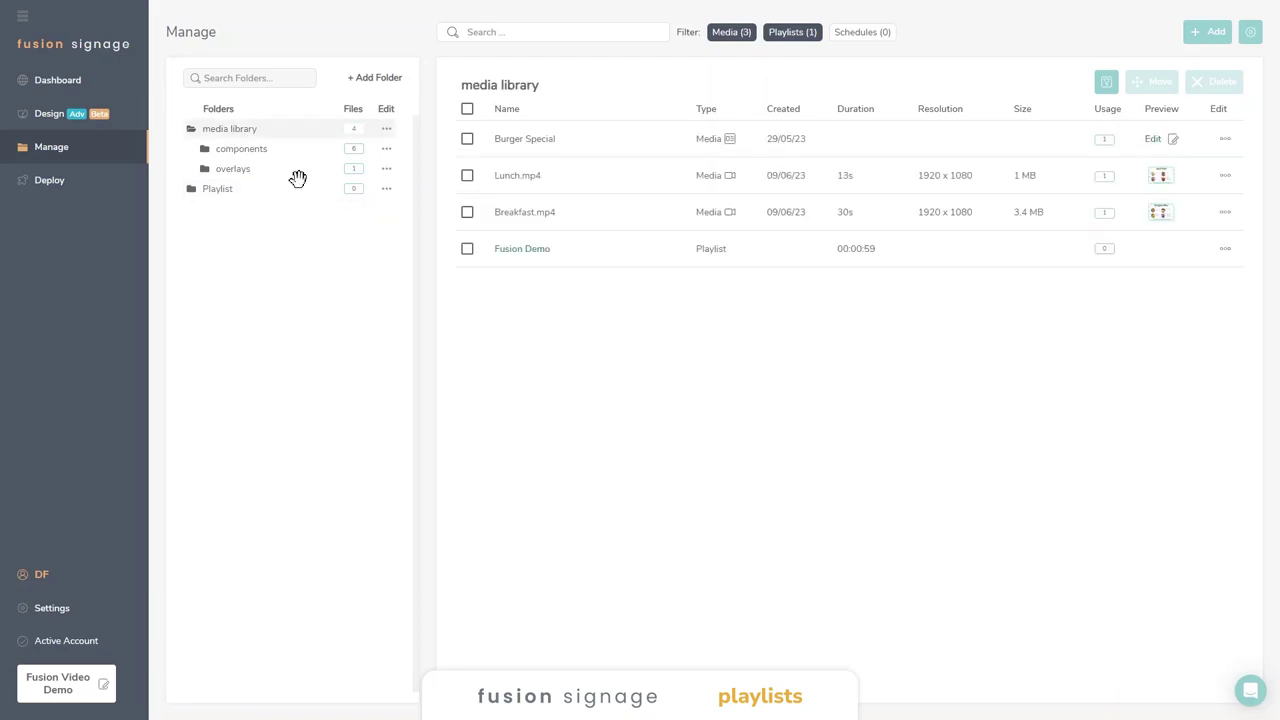
click(467, 249)
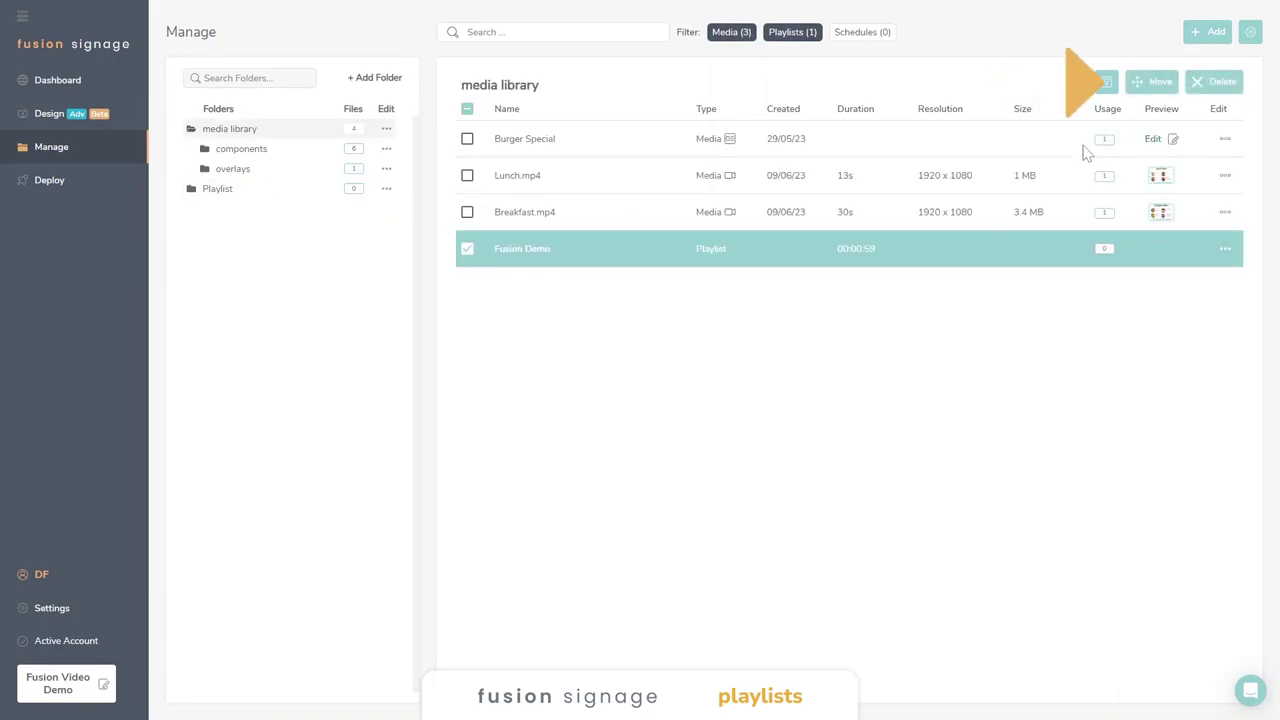
click(1150, 82)
click(562, 405)
click(564, 447)
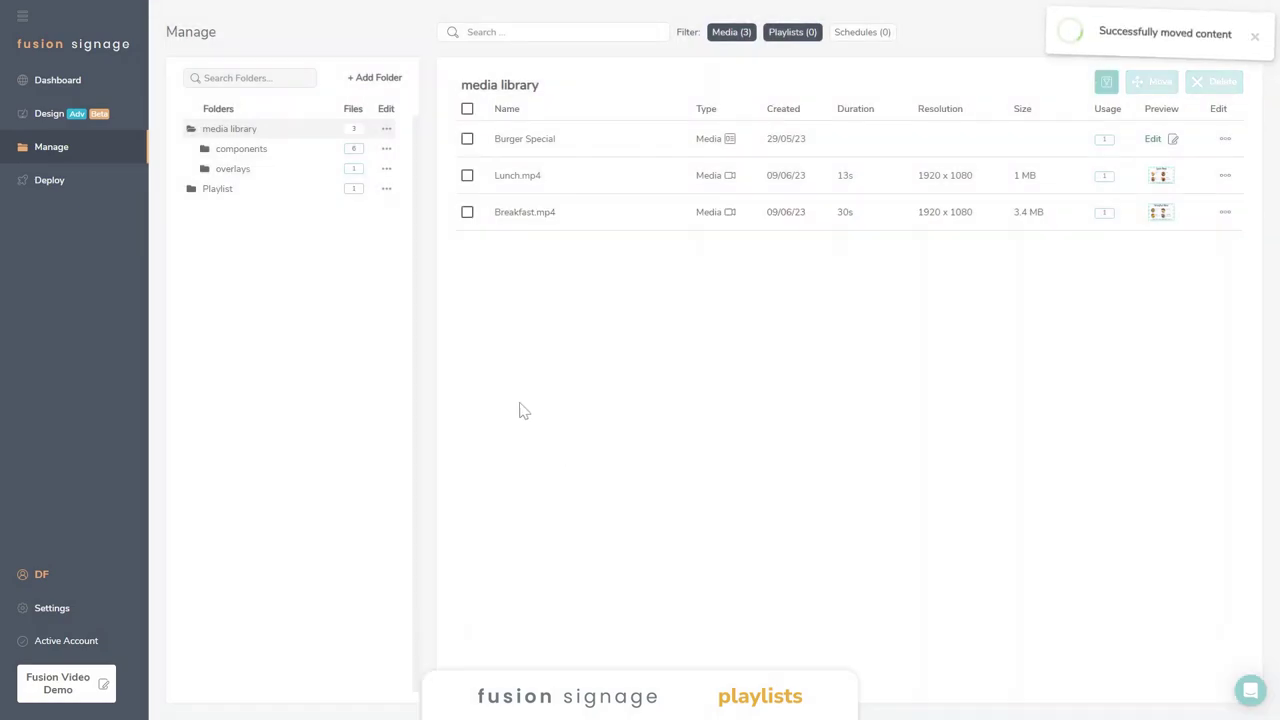
click(218, 189)
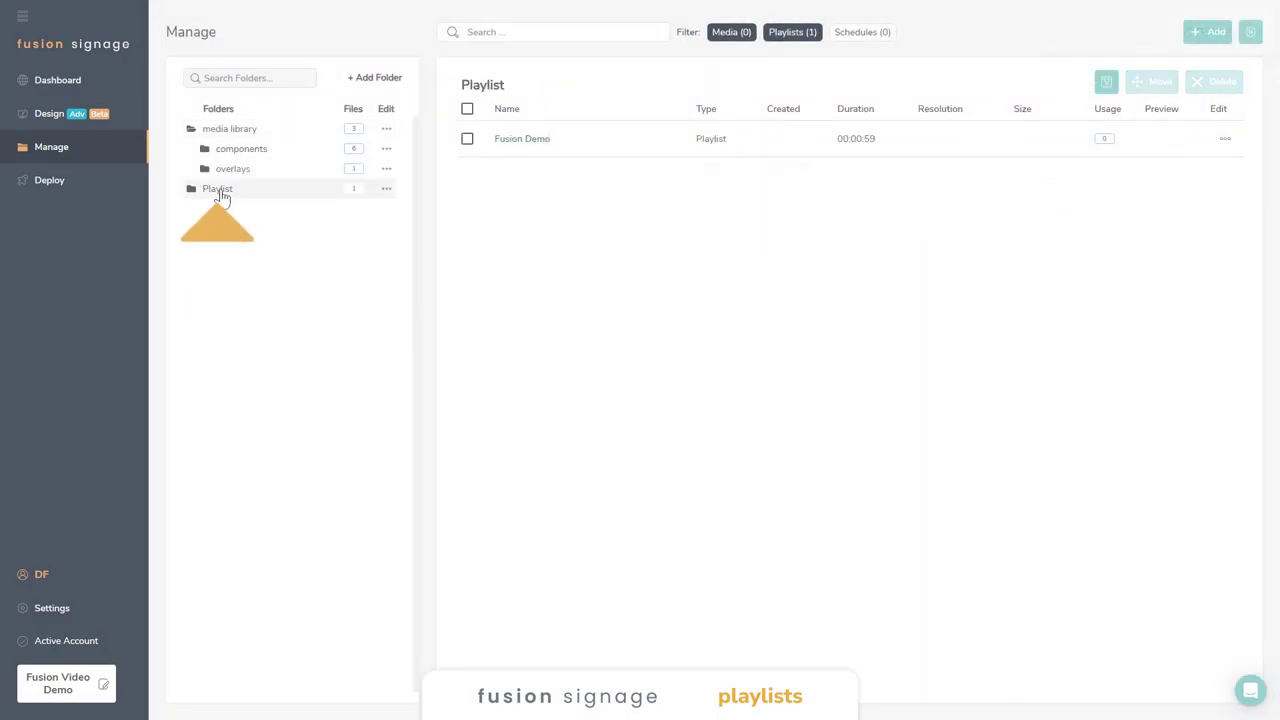
Duplicate the Fusion Demo playlist in the Playlist folder and open the copy.
click(1226, 140)
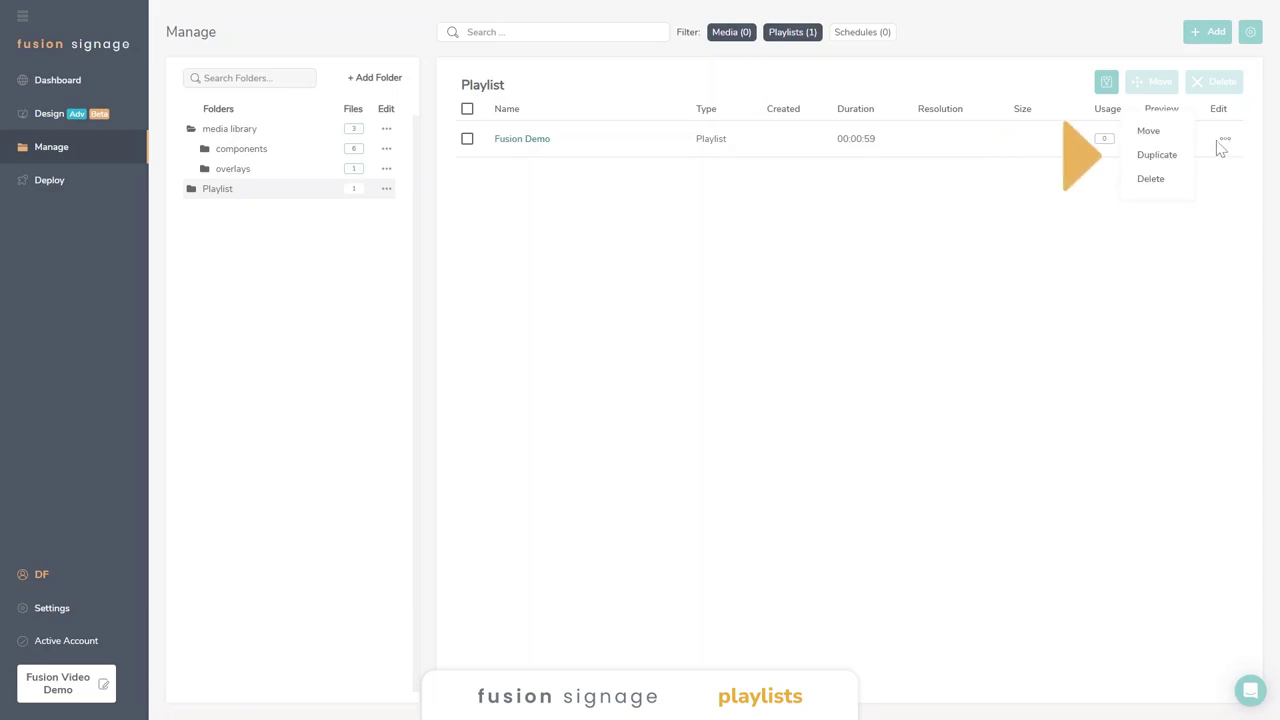
click(1163, 157)
click(540, 176)
Rename the duplicated playlist to Nested and save it without assigning it to a screen.
click(323, 31)
drag(285, 32, 143, 40)
text(Nested)
click(310, 31)
click(1162, 95)
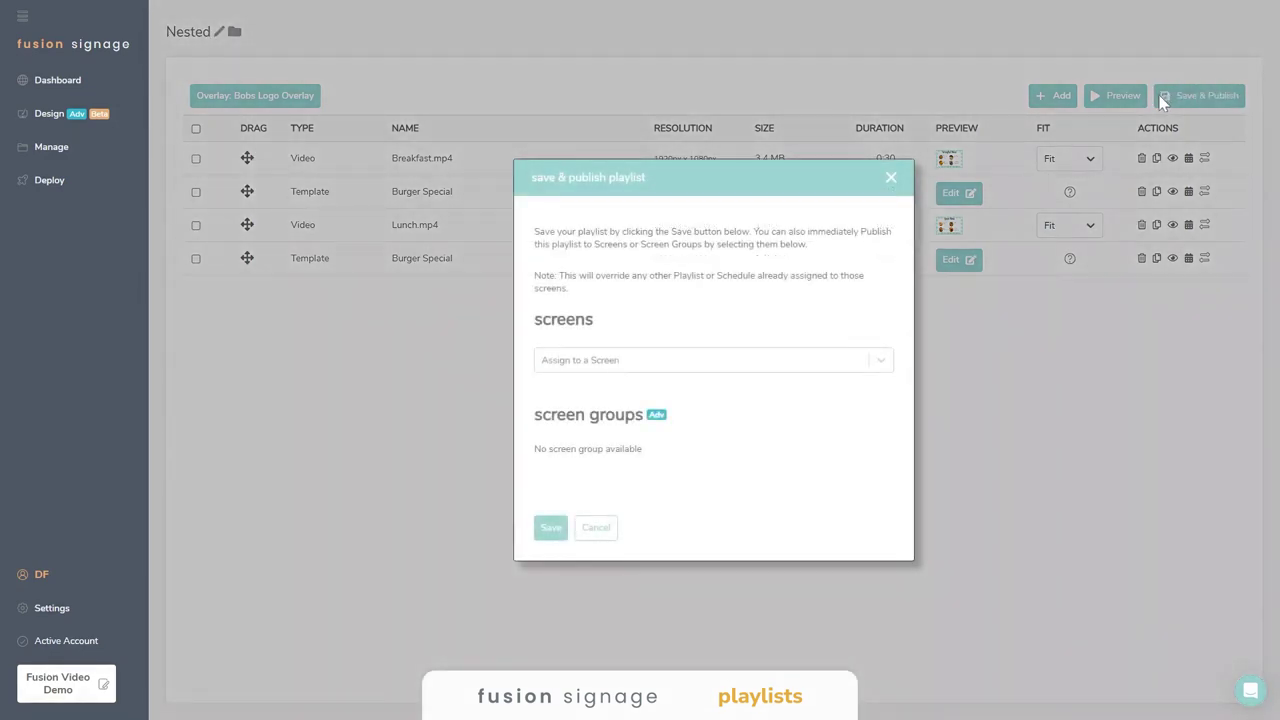
click(551, 527)
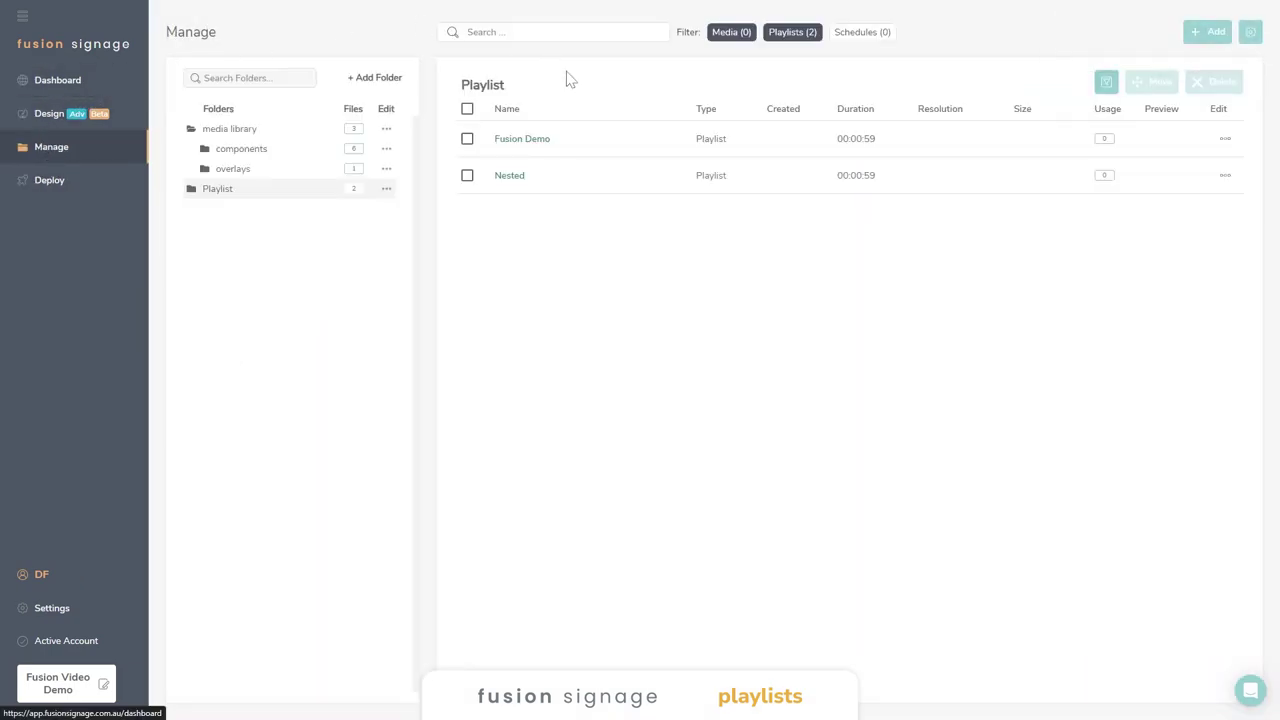
Add the Nested playlist to the Fusion Demo playlist and place it directly above Lunch.mp4.
click(540, 146)
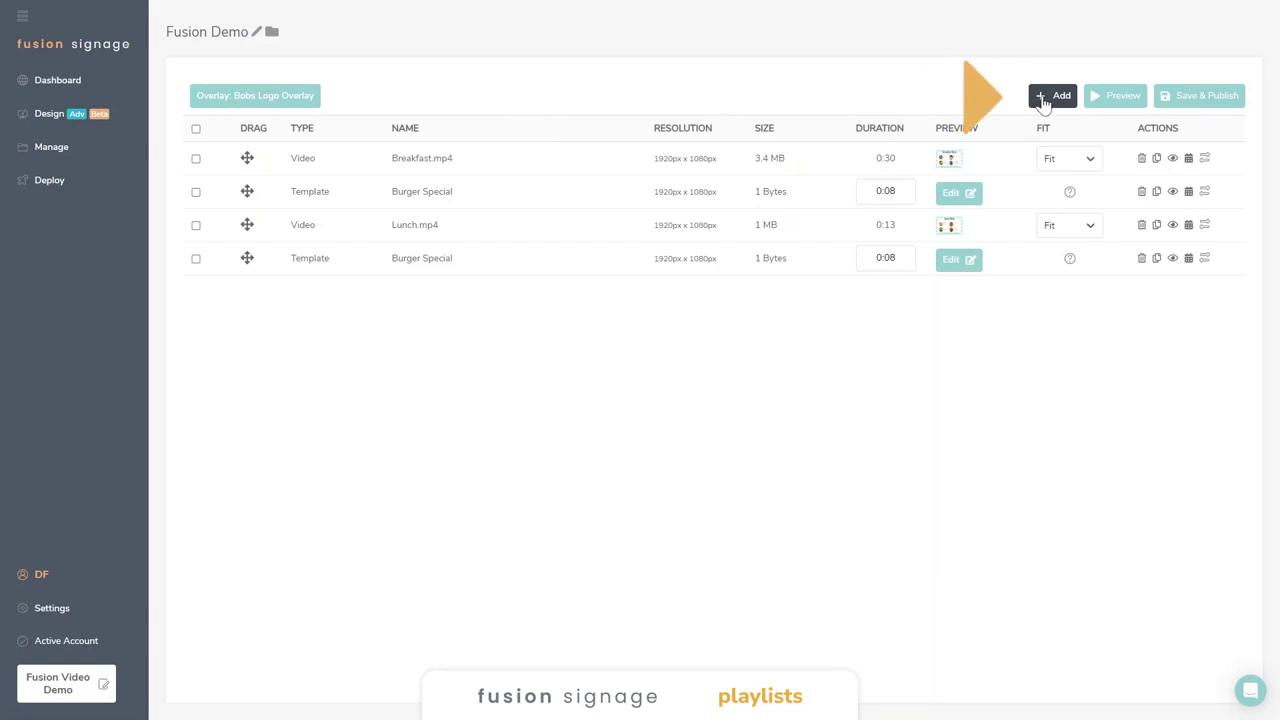
click(1045, 99)
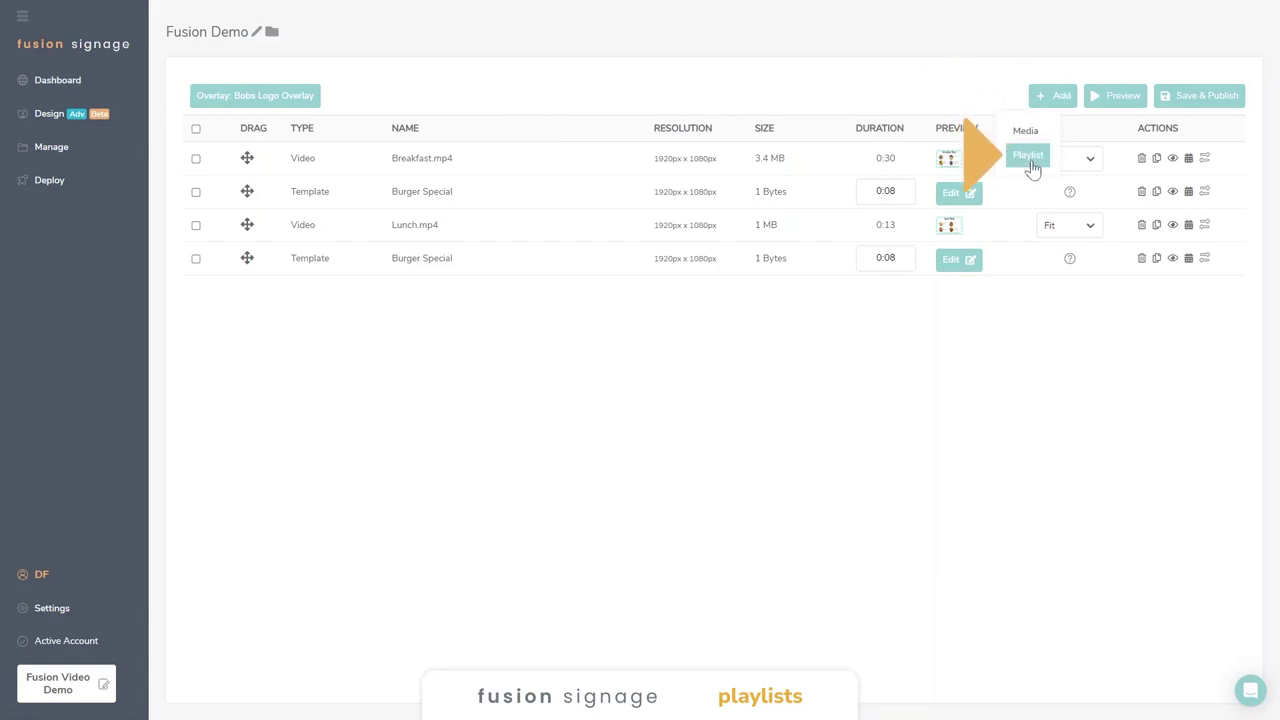
click(1027, 157)
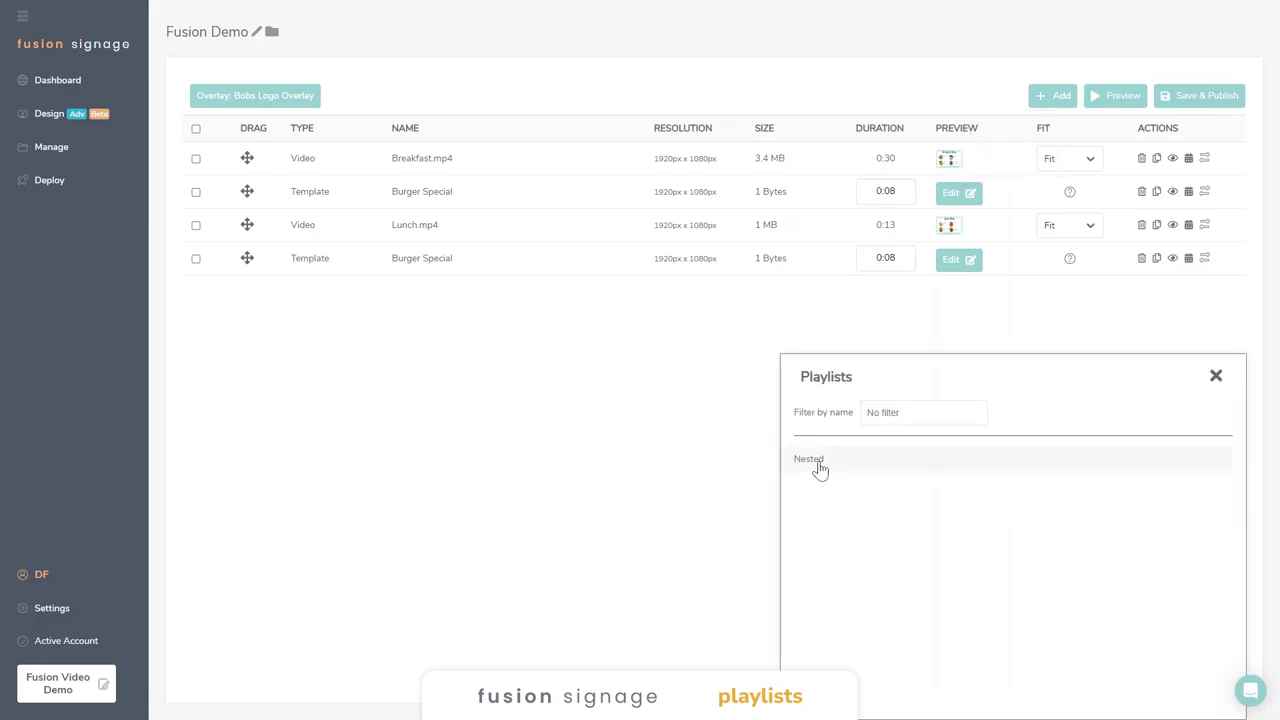
click(817, 464)
click(1215, 379)
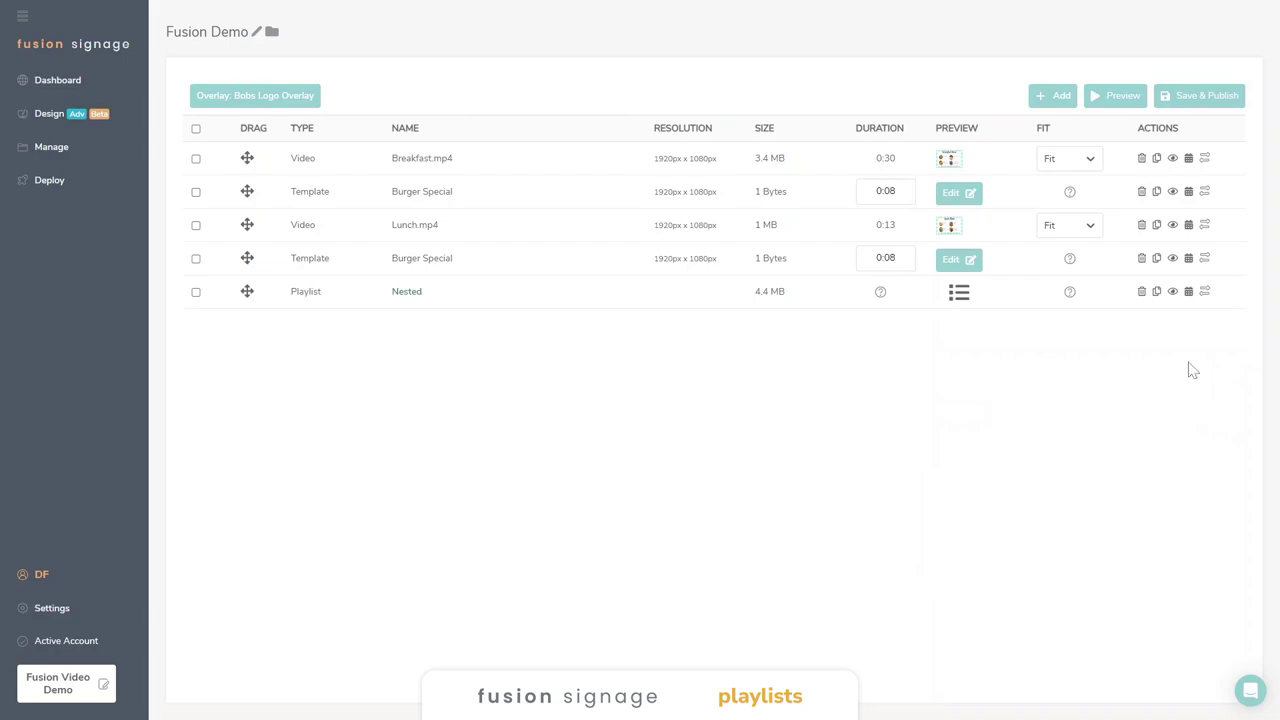
drag(247, 291, 255, 229)
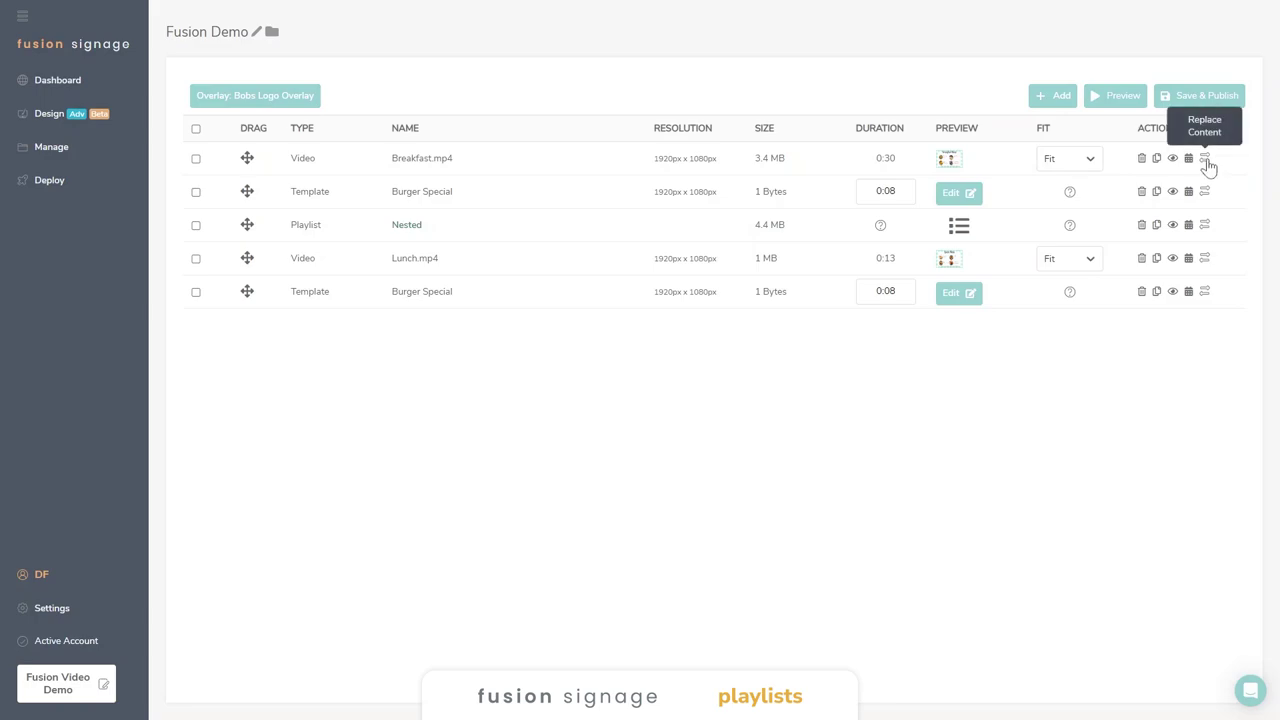
Replace the Breakfast.mp4 item in the Fusion Demo playlist with Burger MP4 file.mp4.
click(1205, 160)
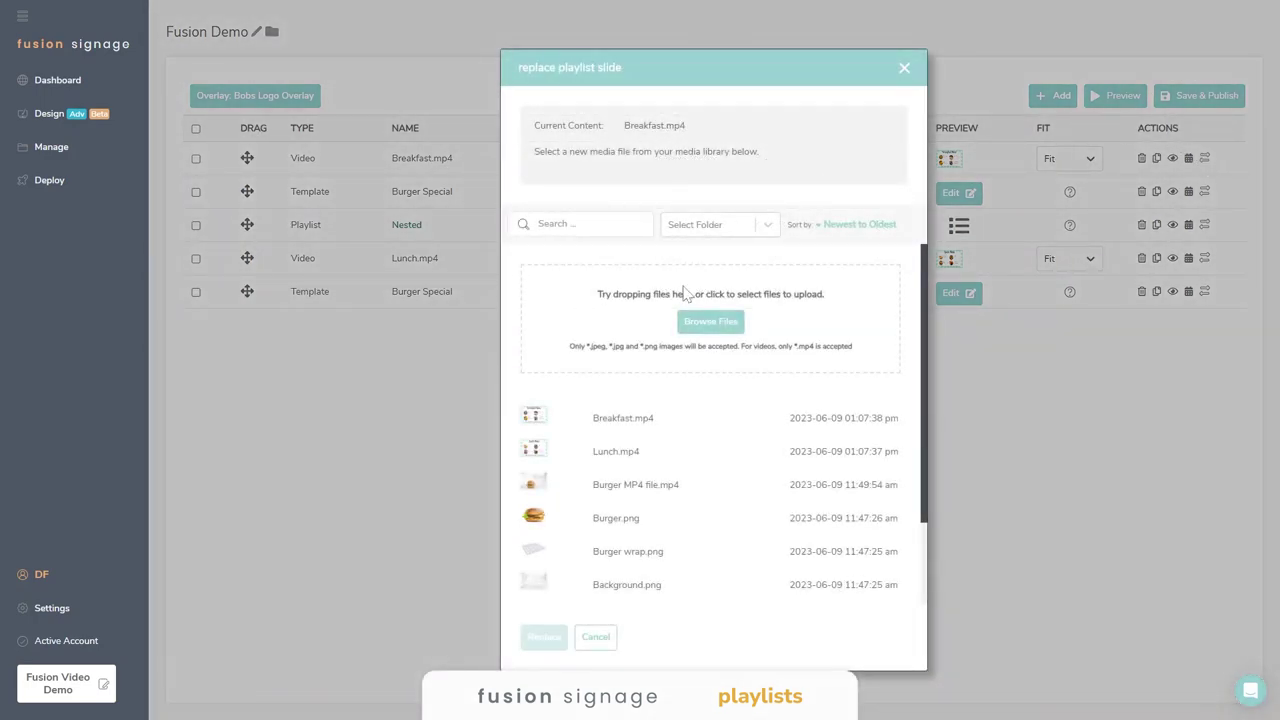
click(613, 488)
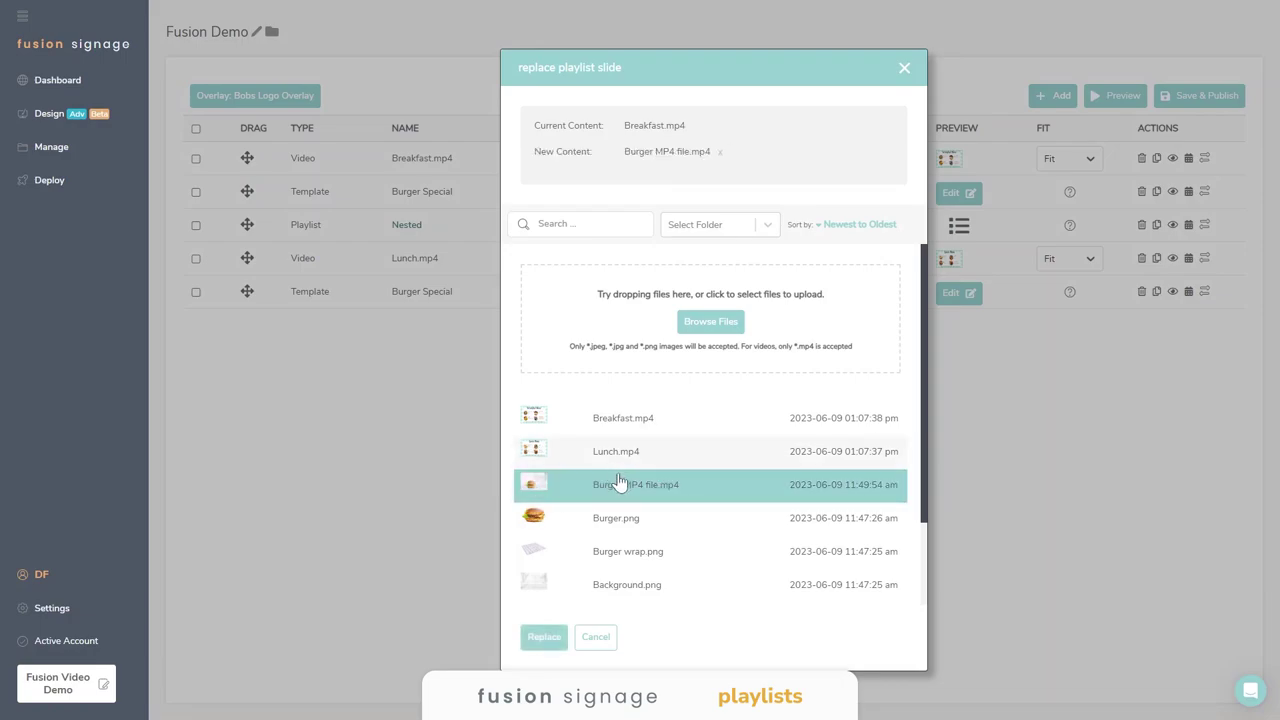
click(544, 638)
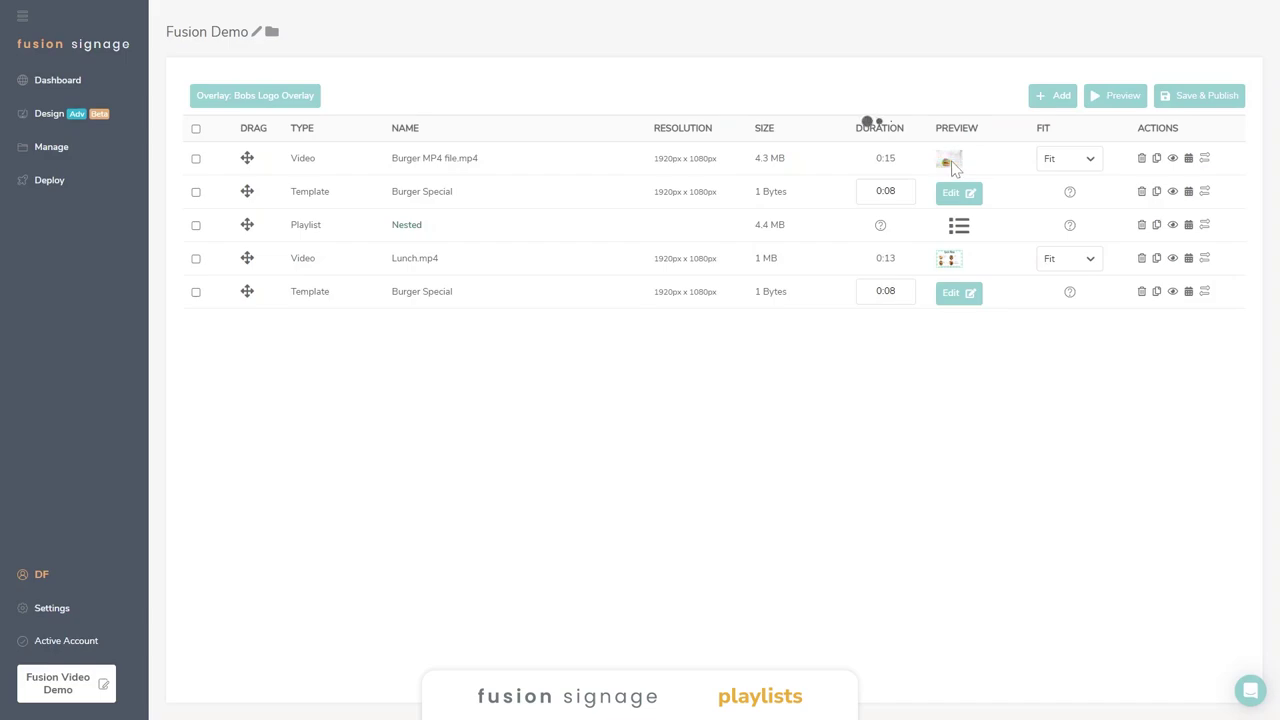
mouse_move(955, 170)
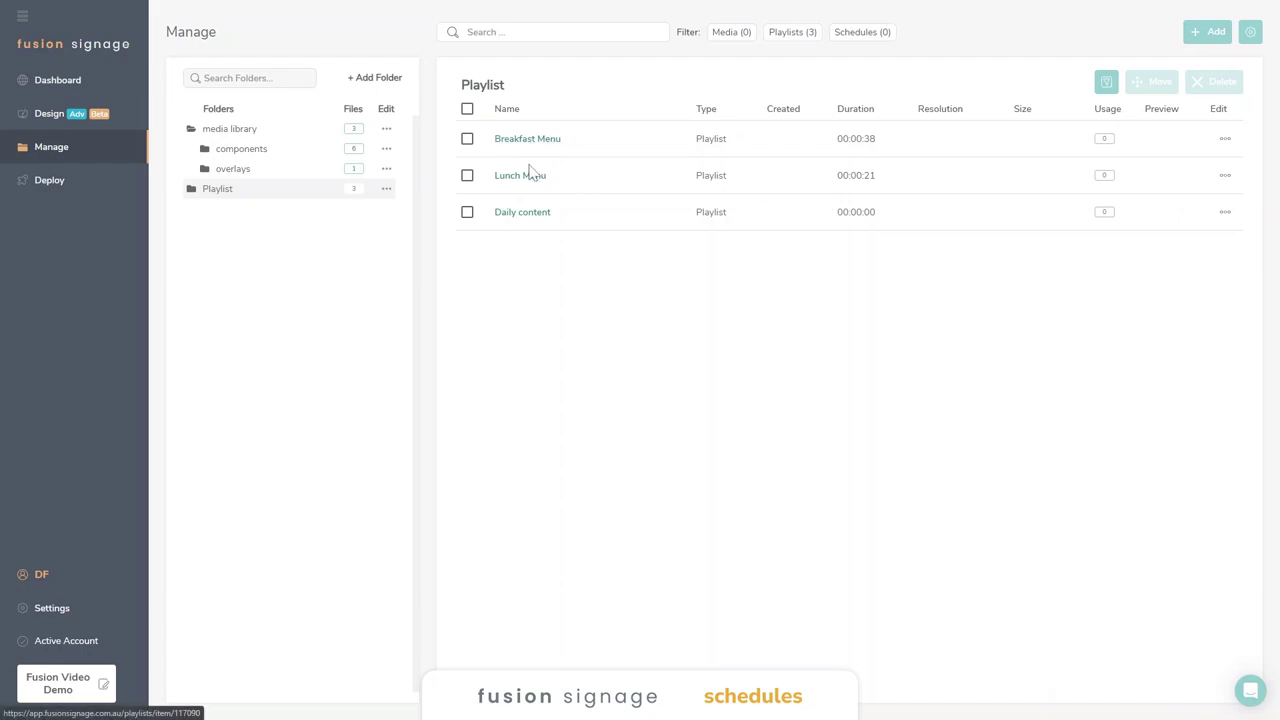
Create a new schedule named Fusion Demo Schedule.
click(1200, 33)
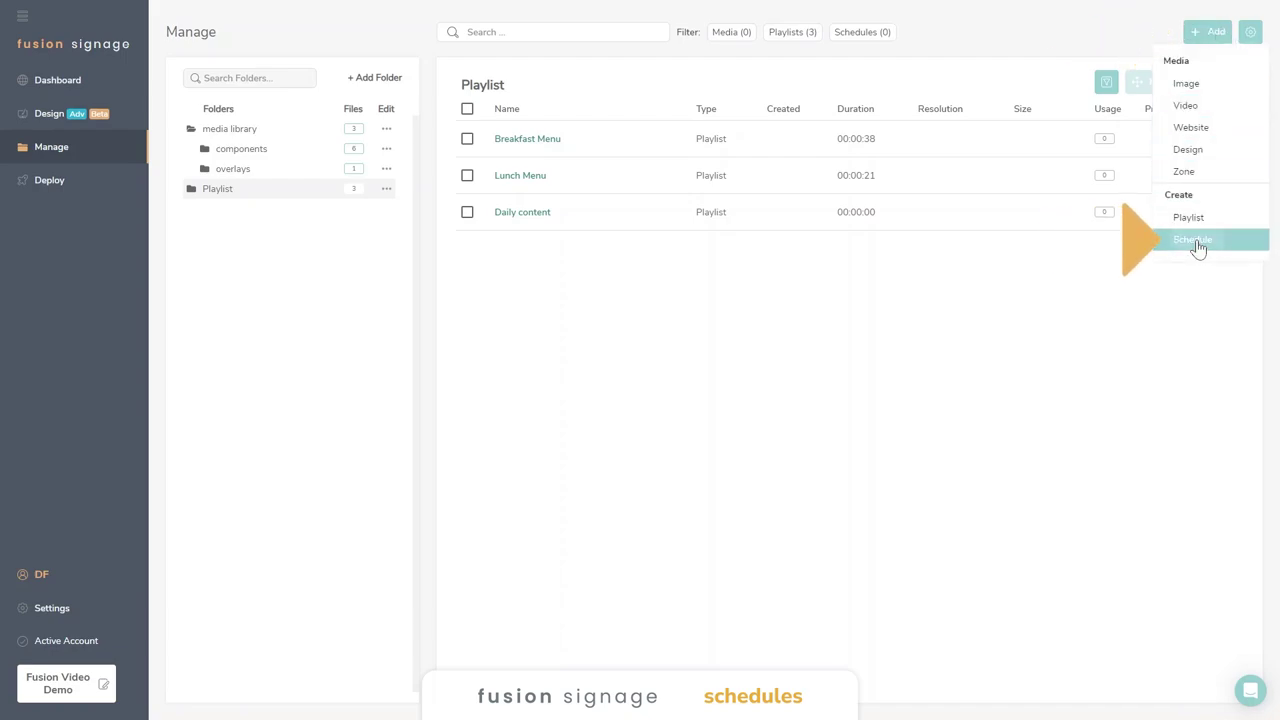
click(1194, 243)
text(Fusion Demo Schedule)
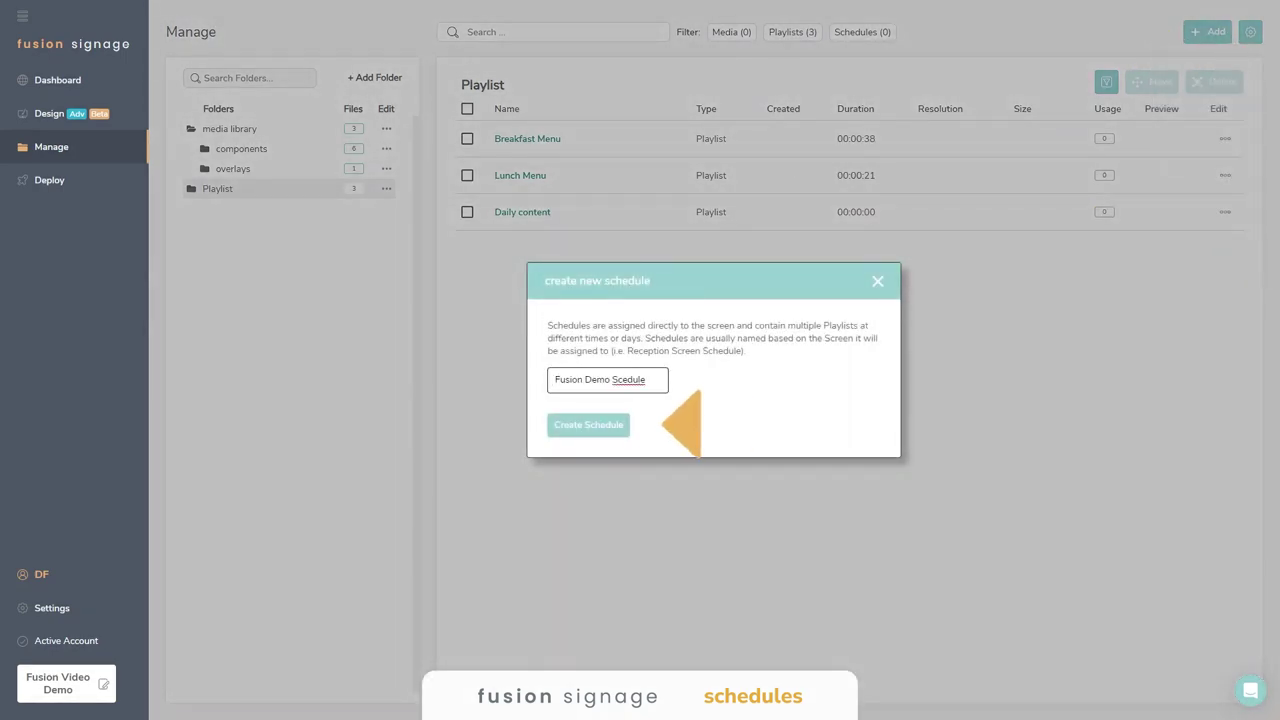
click(614, 426)
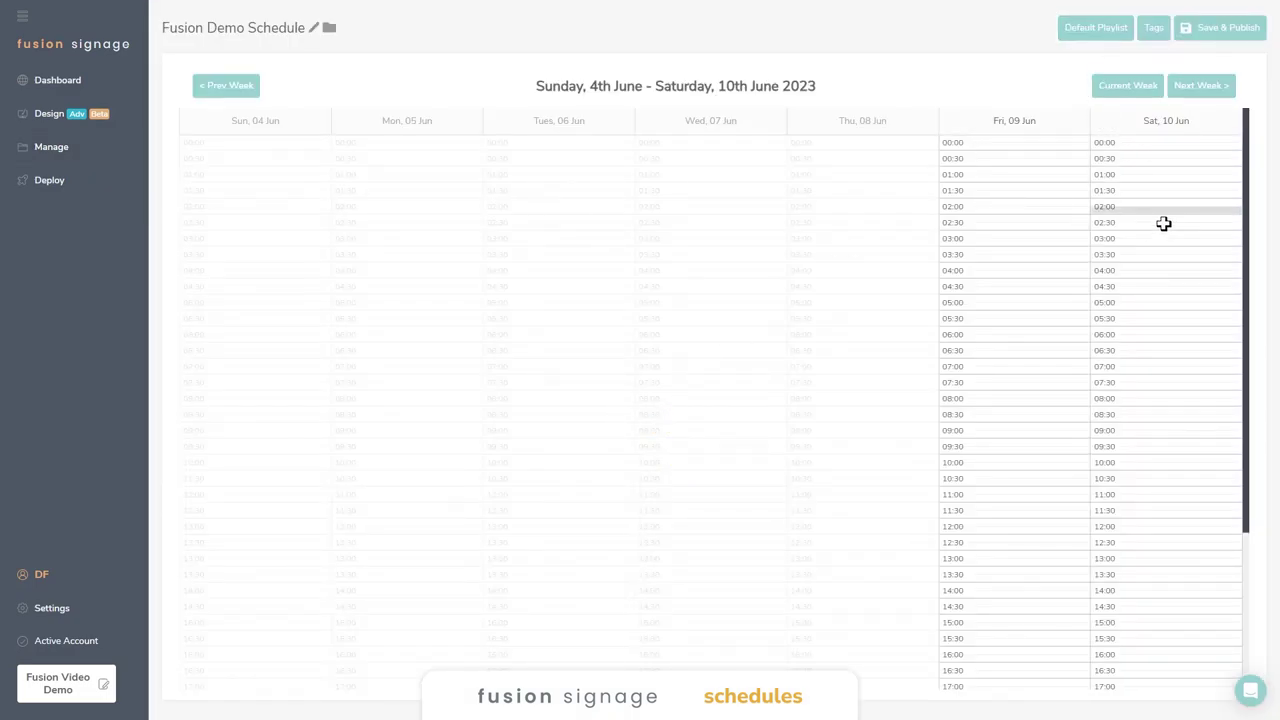
Start a schedule event on Friday 9 June from 07:00 to 11:30 and make it active on all seven days.
scroll(1040, 314, down, 1)
scroll(1040, 314, up, 1)
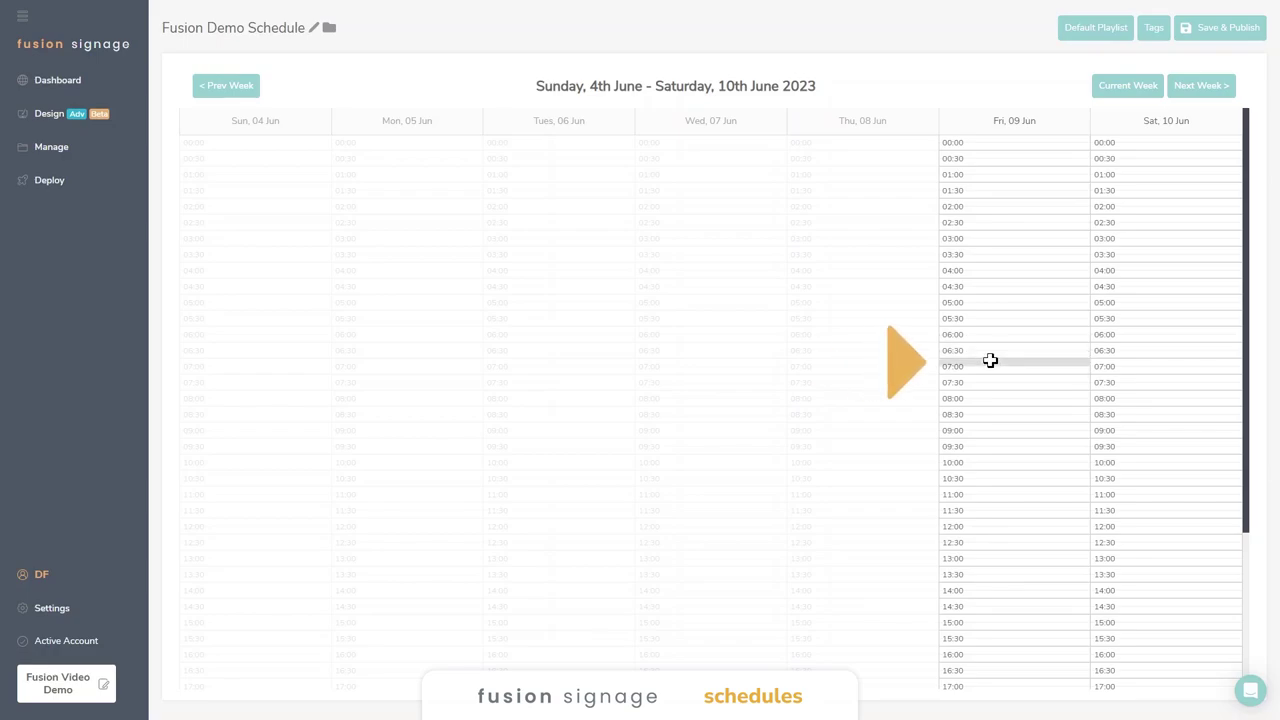
drag(989, 368, 1019, 495)
click(620, 361)
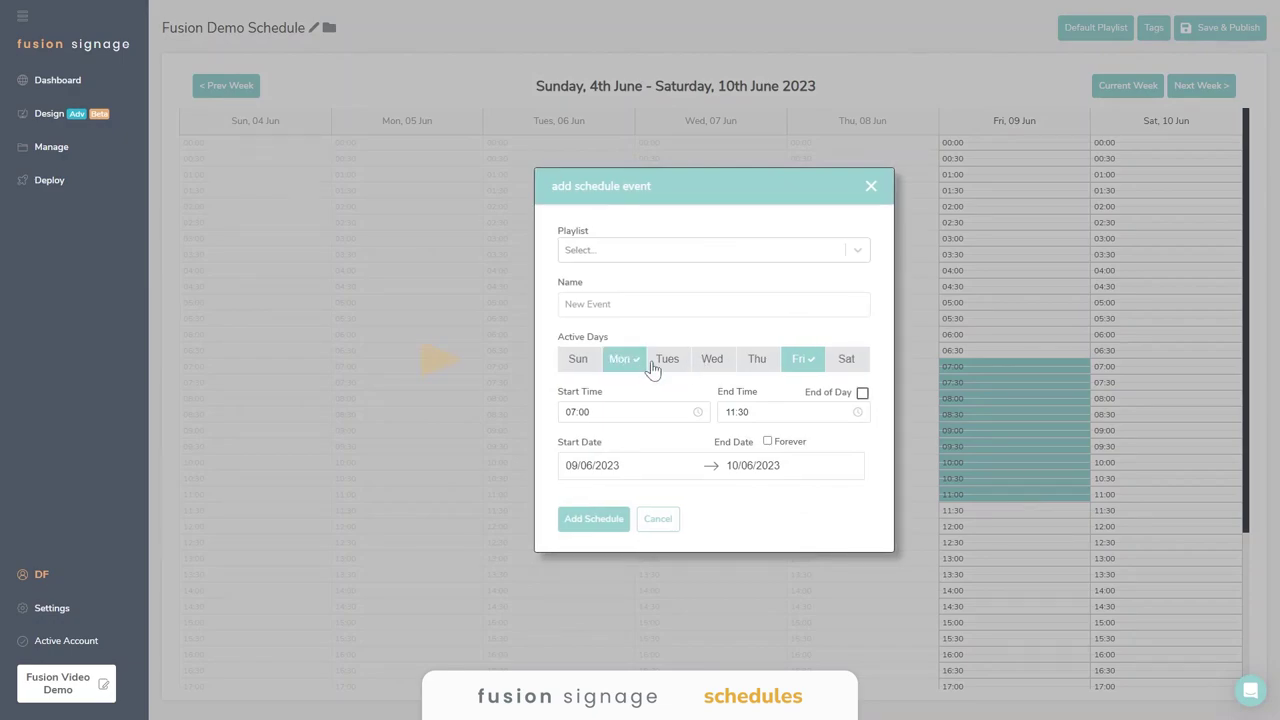
click(670, 367)
click(716, 364)
click(762, 362)
click(855, 361)
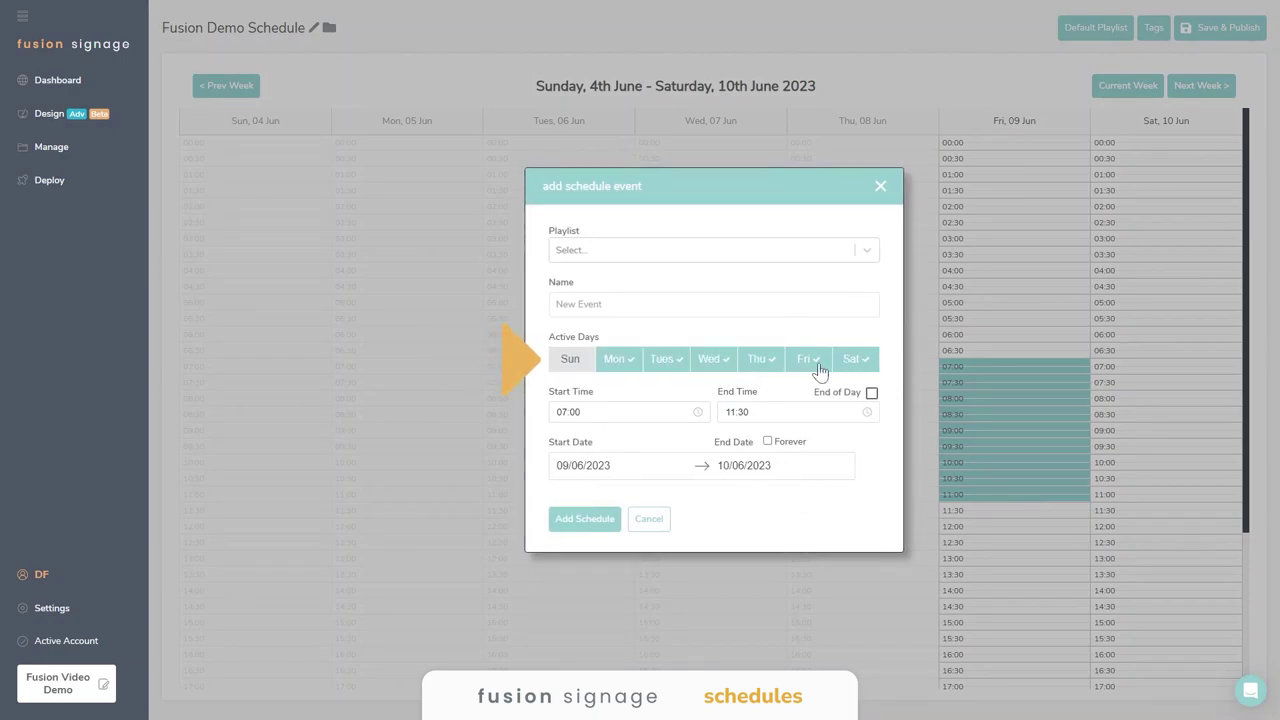
click(581, 360)
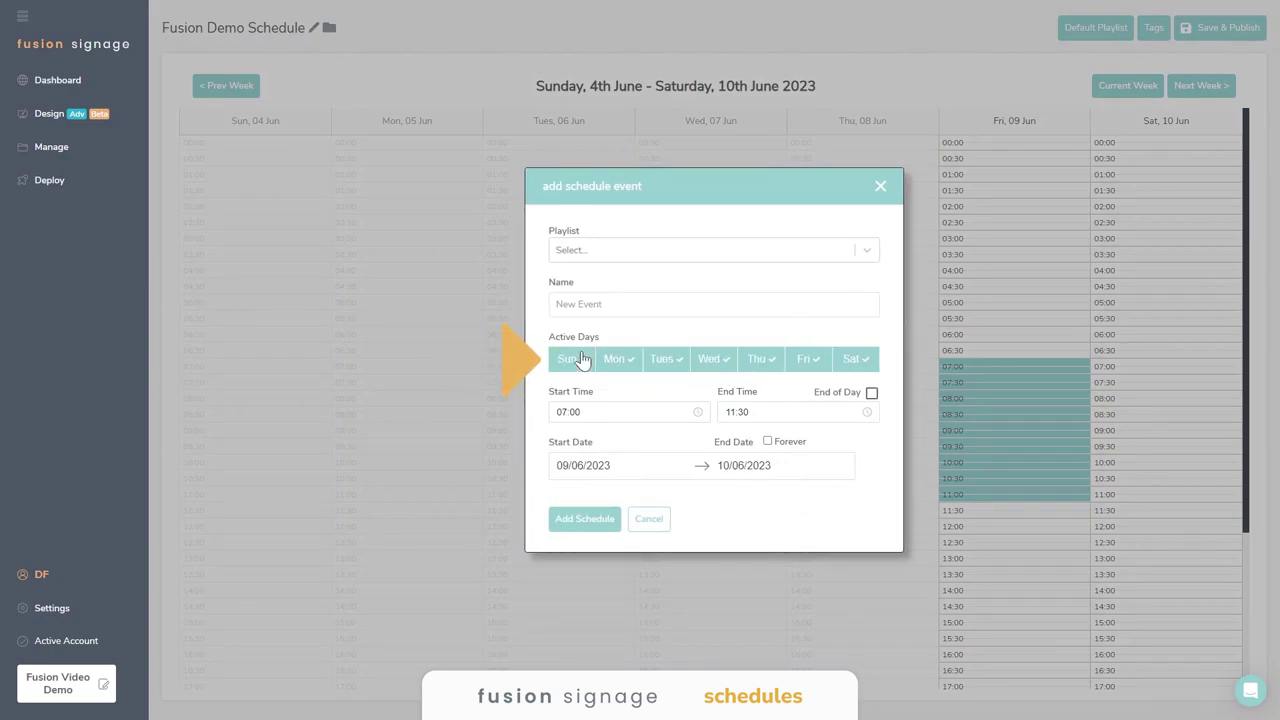
Assign the Breakfast Menu playlist to the event, set it to run forever, and add it to the schedule.
click(603, 253)
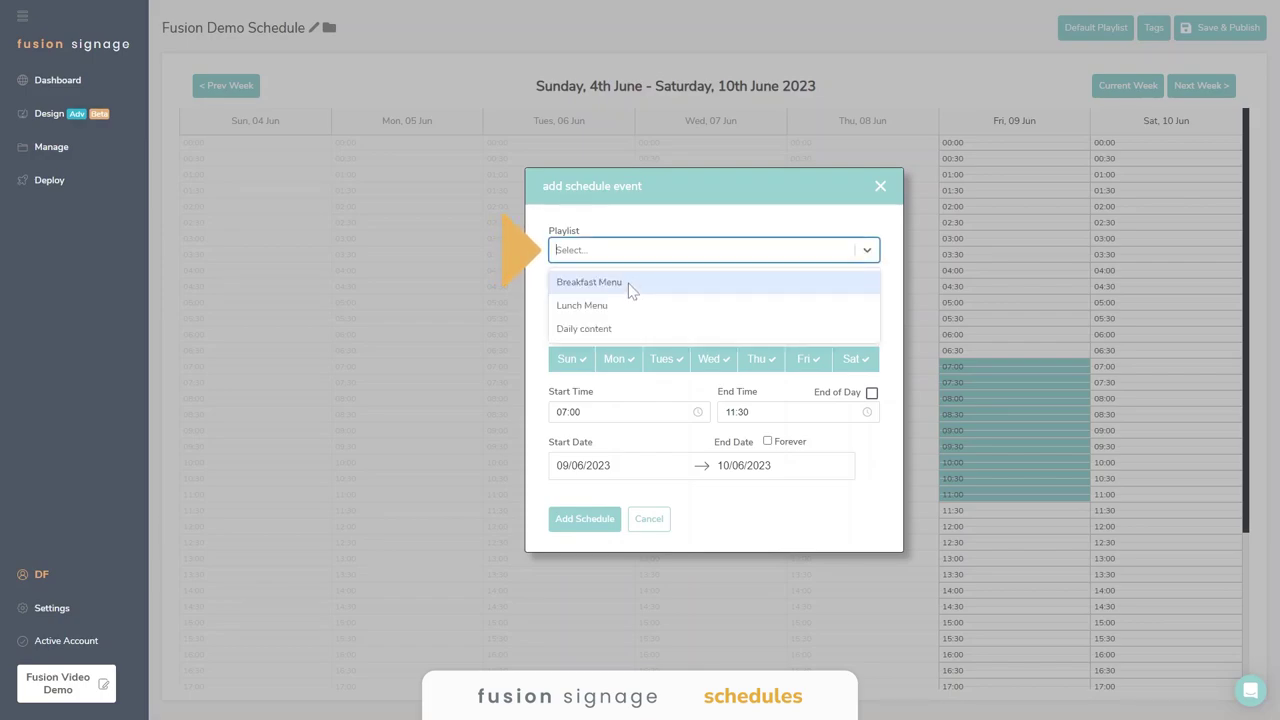
click(631, 285)
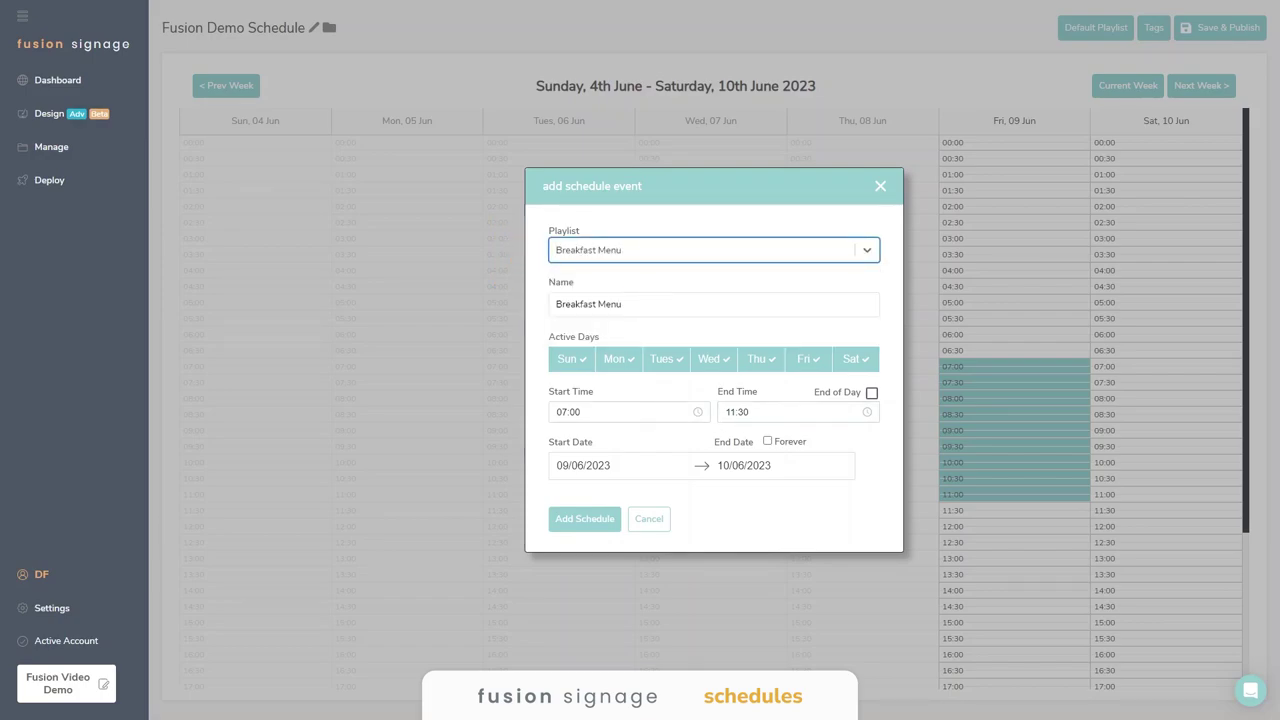
click(768, 441)
click(593, 527)
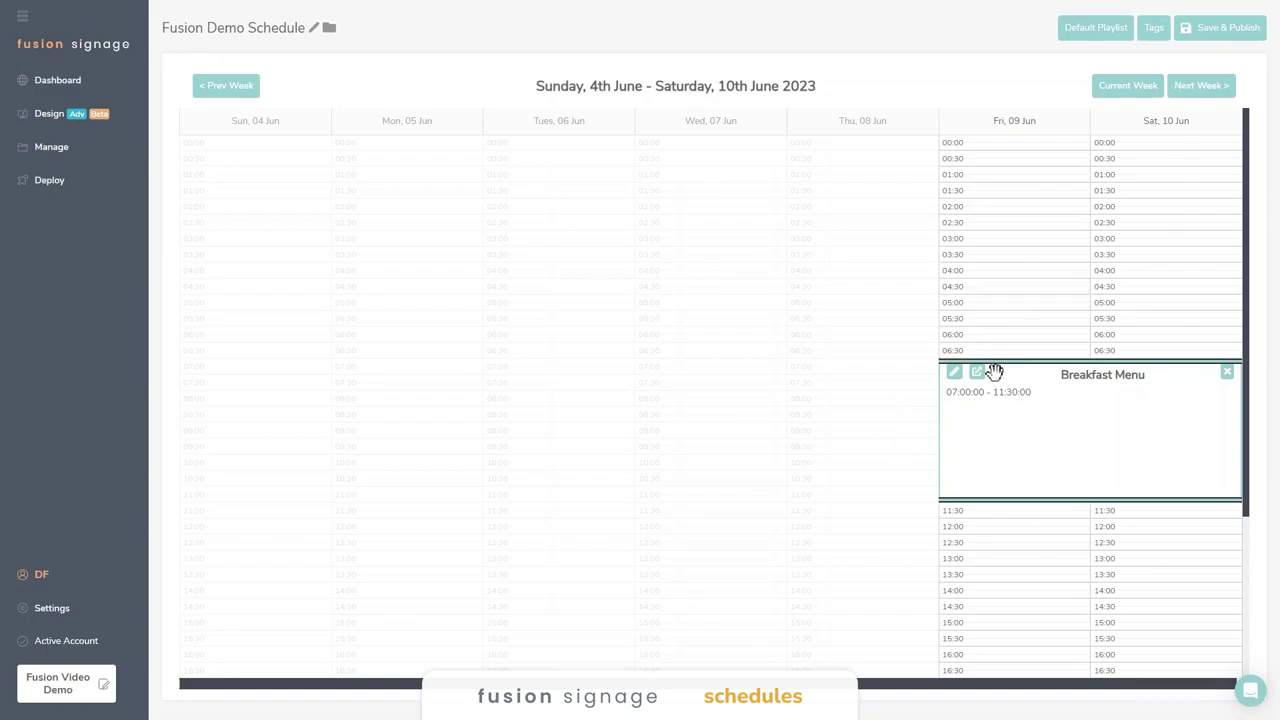
Check the Breakfast Menu event in the weeks up to 25 June - 1 July 2023 and return to the current week.
click(1205, 88)
click(1206, 89)
click(1206, 89)
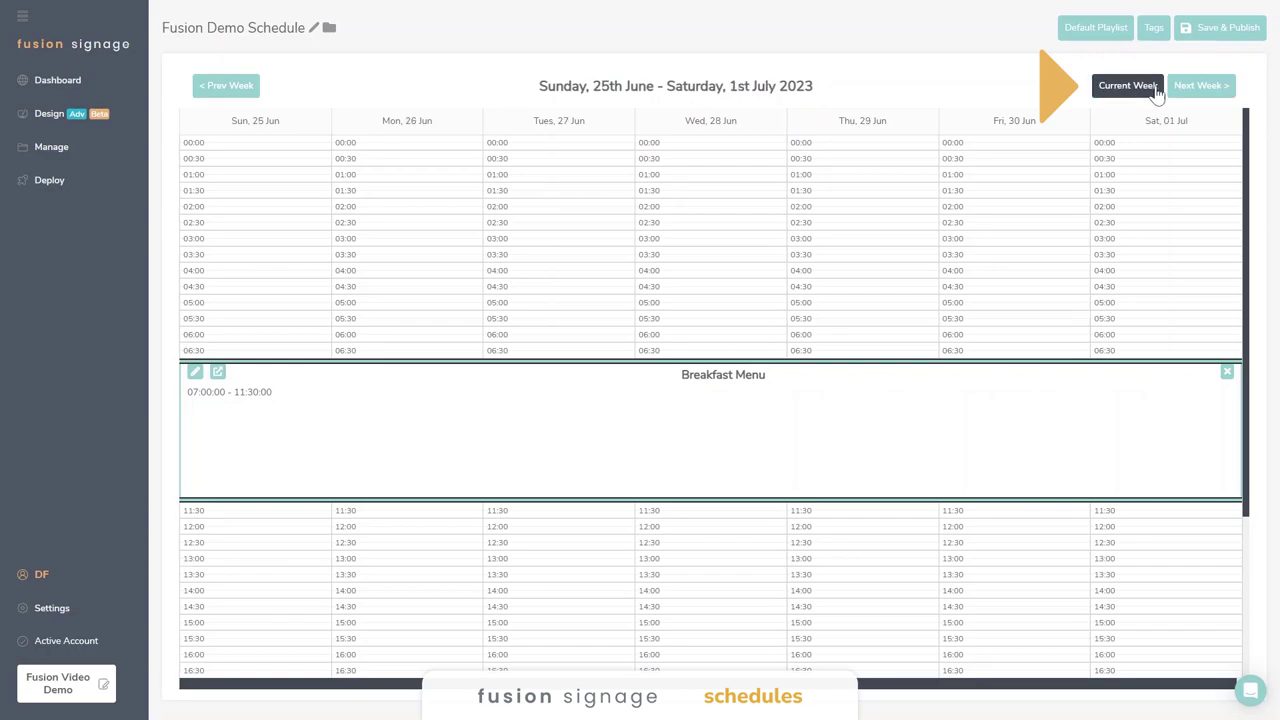
click(1142, 86)
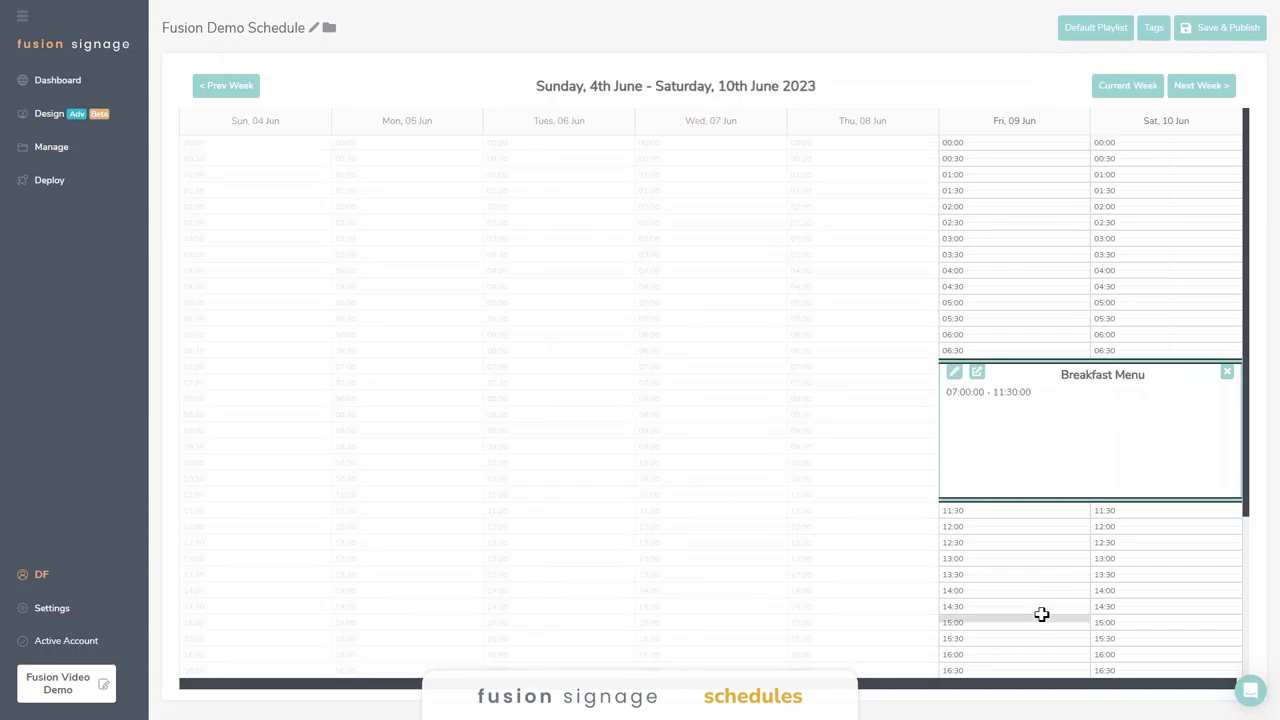
Start a second schedule event on Friday 9 June from 12:00 to 15:15 using the Lunch Menu playlist.
scroll(1037, 608, down, 1)
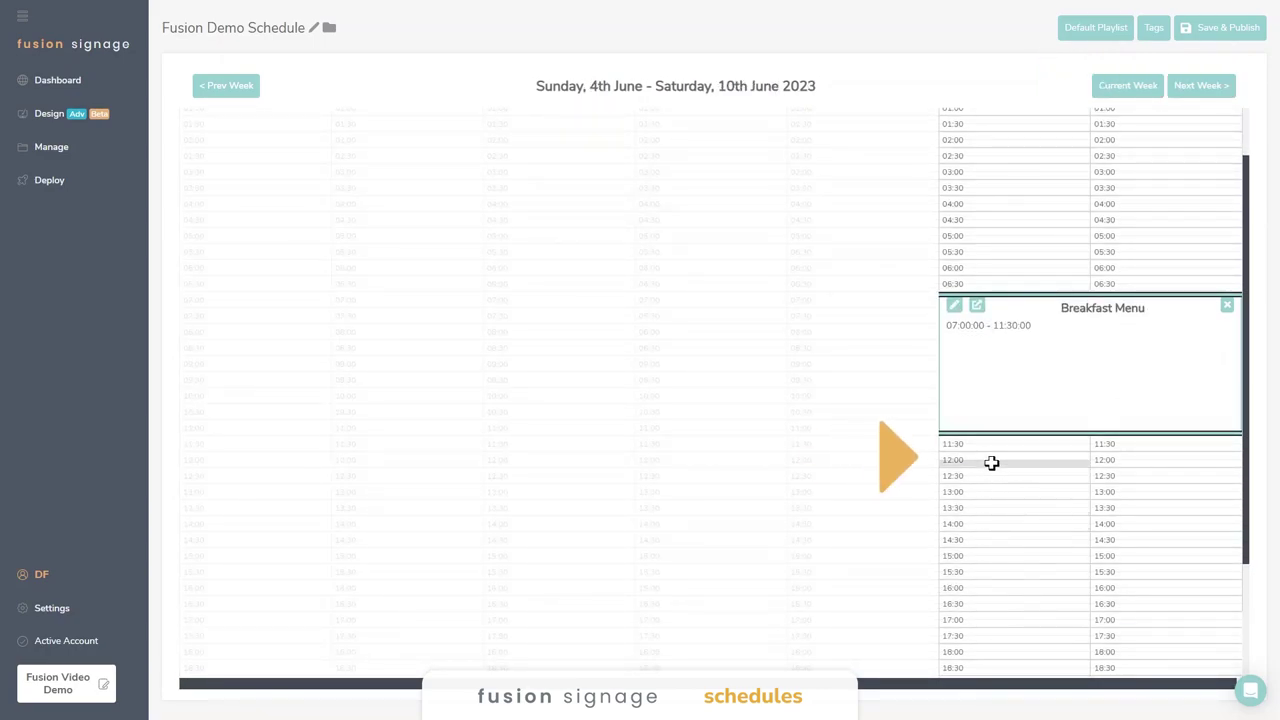
drag(991, 454, 1003, 558)
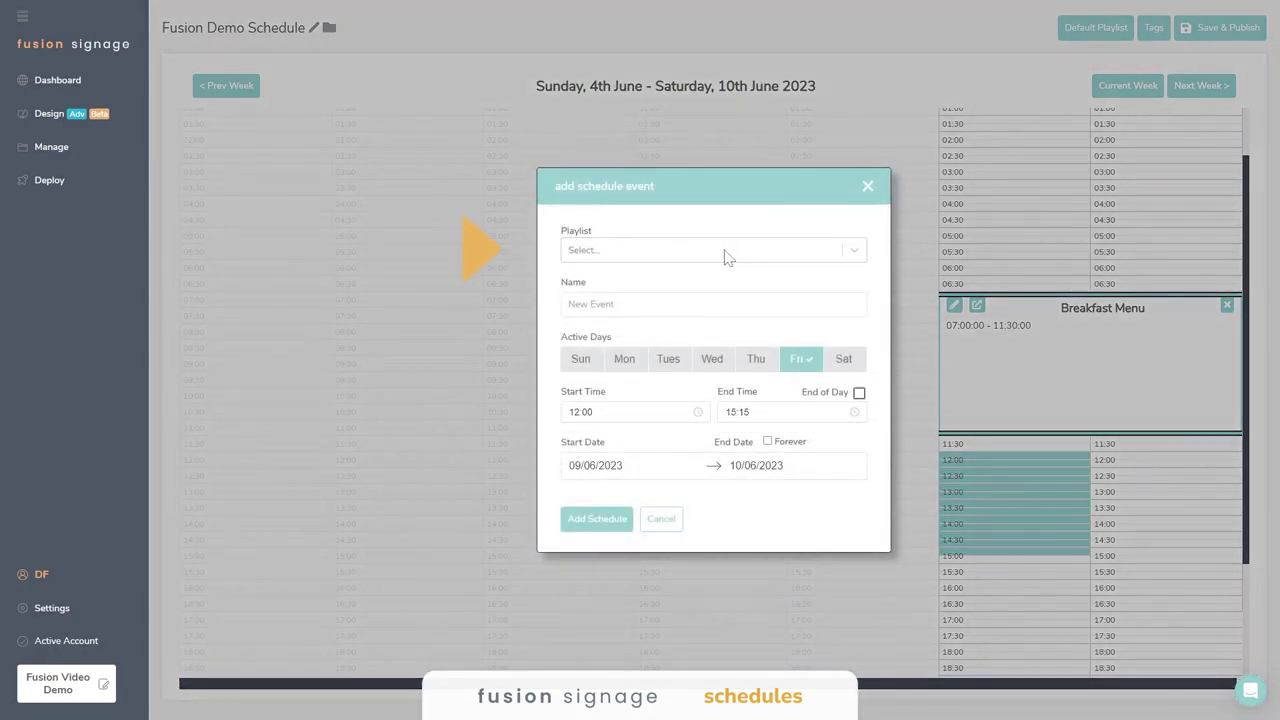
click(678, 256)
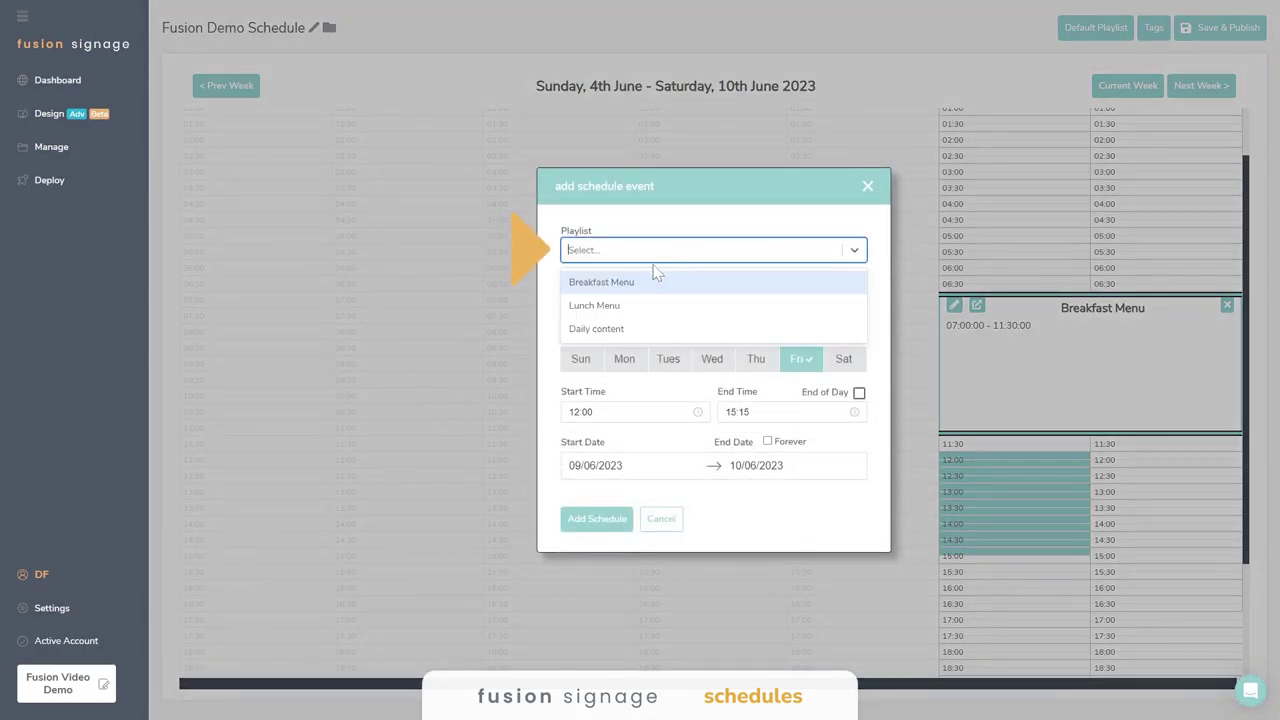
click(612, 306)
Make the Lunch Menu event active on the six remaining days, so that it covers Sunday to Saturday.
click(584, 362)
click(626, 362)
click(669, 360)
click(712, 360)
click(779, 366)
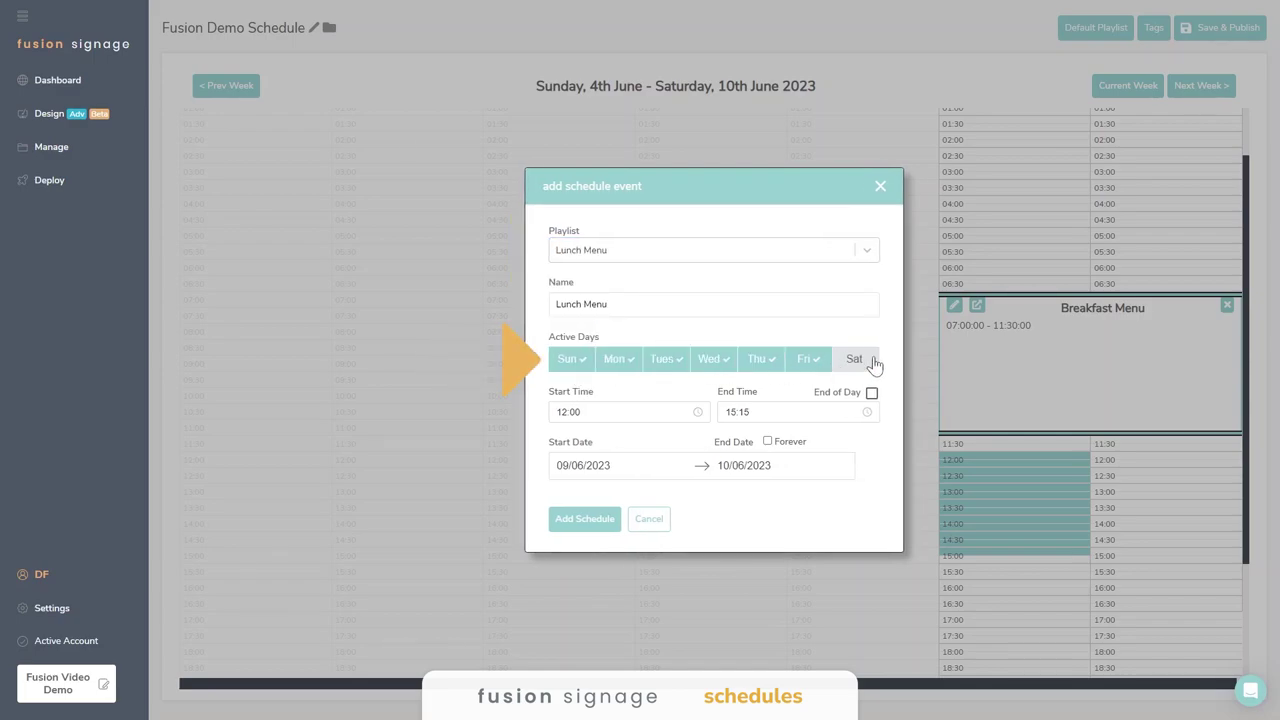
click(872, 364)
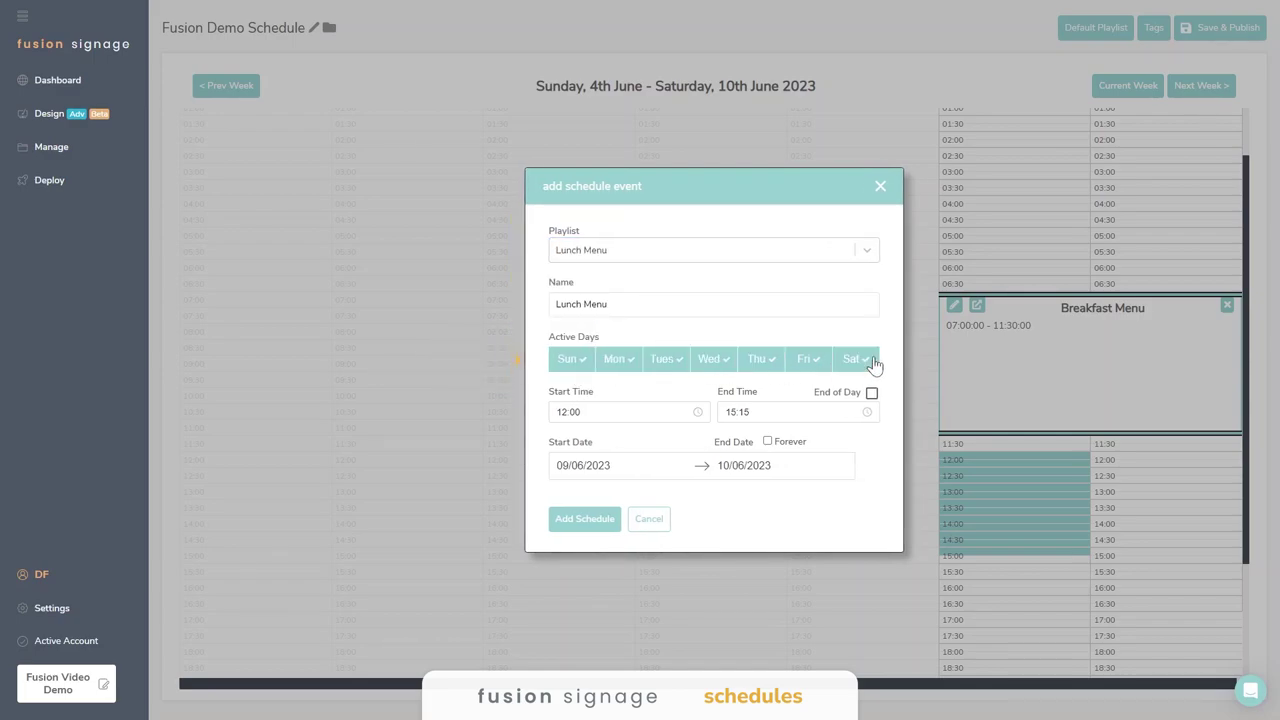
Set the Lunch Menu event to run forever, add it to the schedule, and shorten the Breakfast Menu event to end at 10:45.
click(768, 441)
click(588, 527)
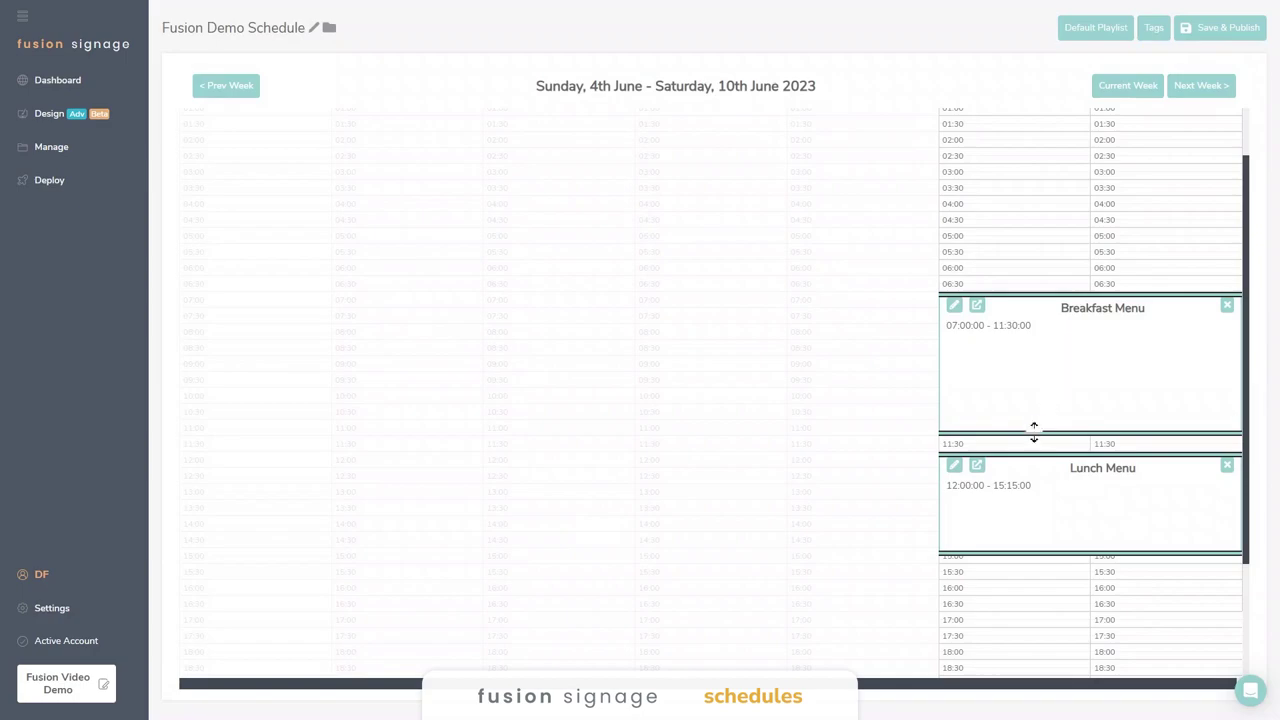
drag(1013, 434, 1017, 410)
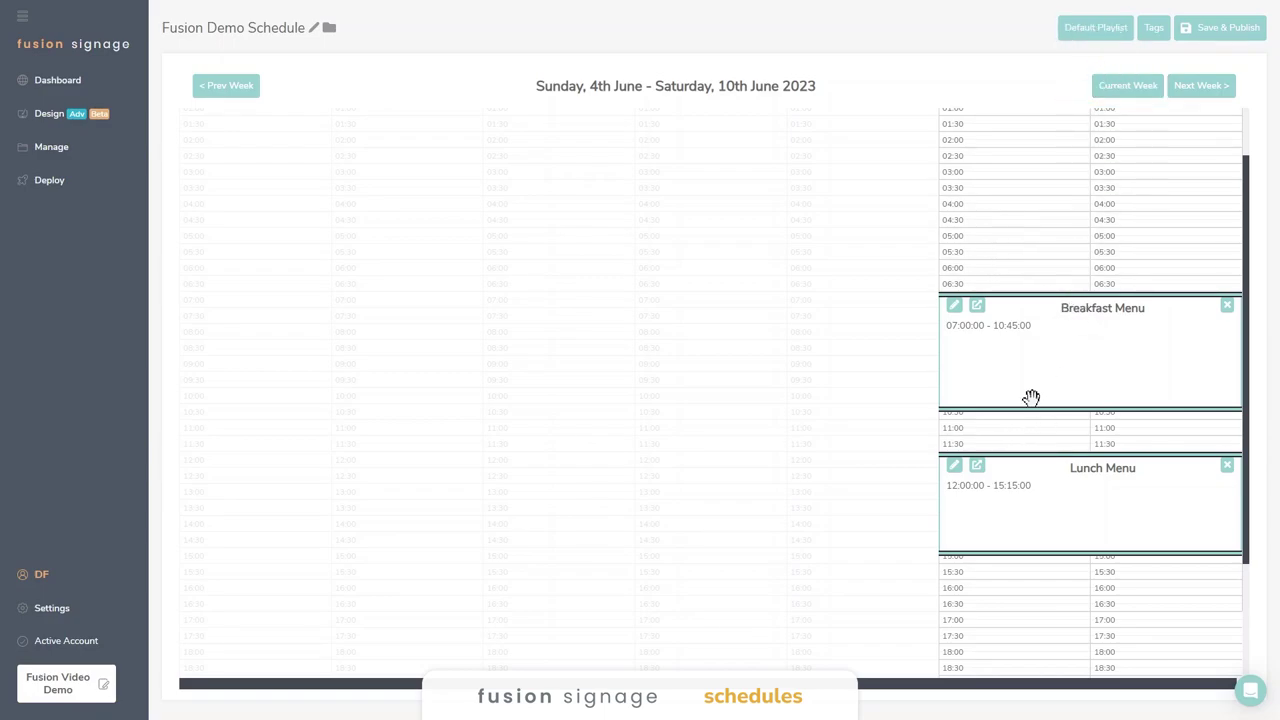
Set the Daily content playlist as the schedule's default playlist.
click(1098, 34)
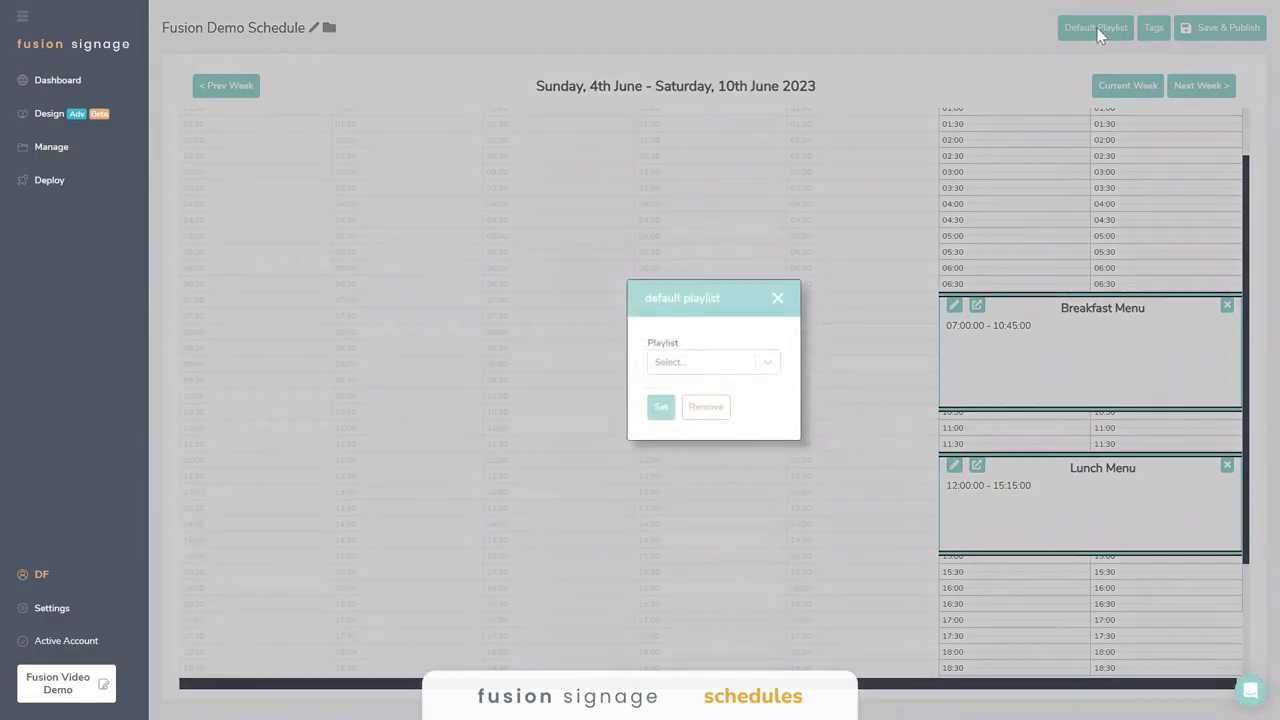
click(768, 366)
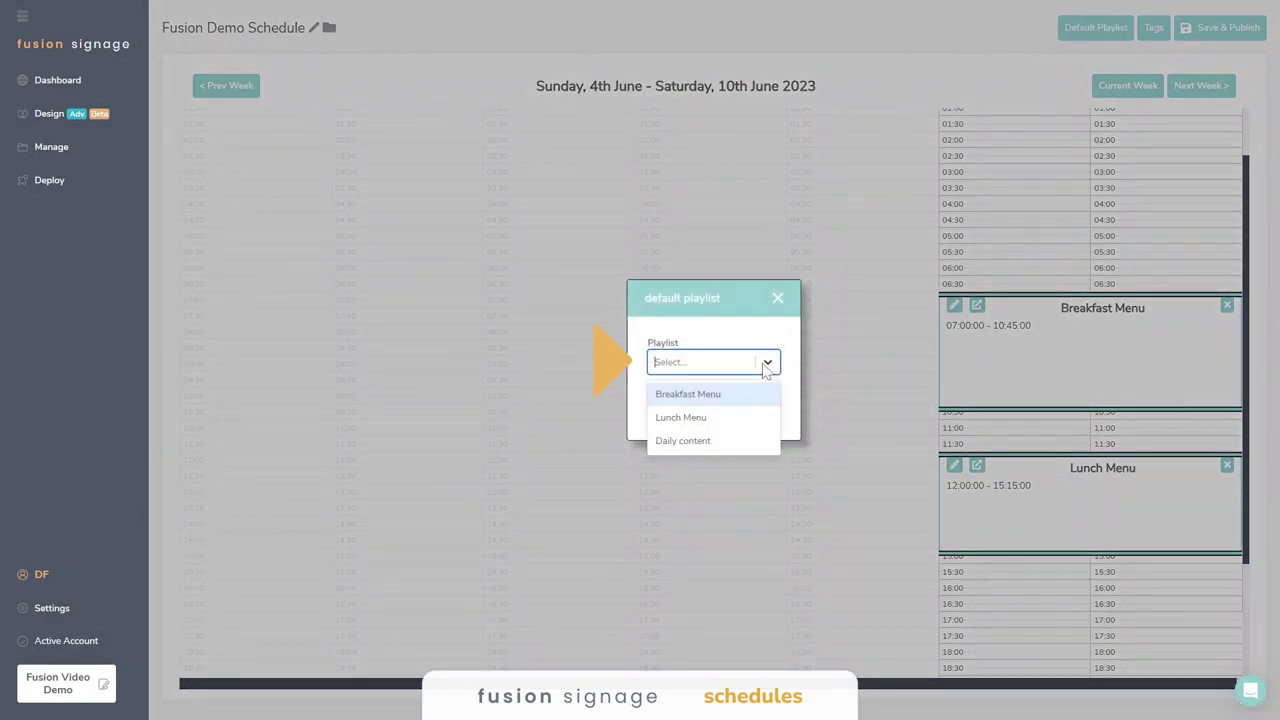
click(699, 441)
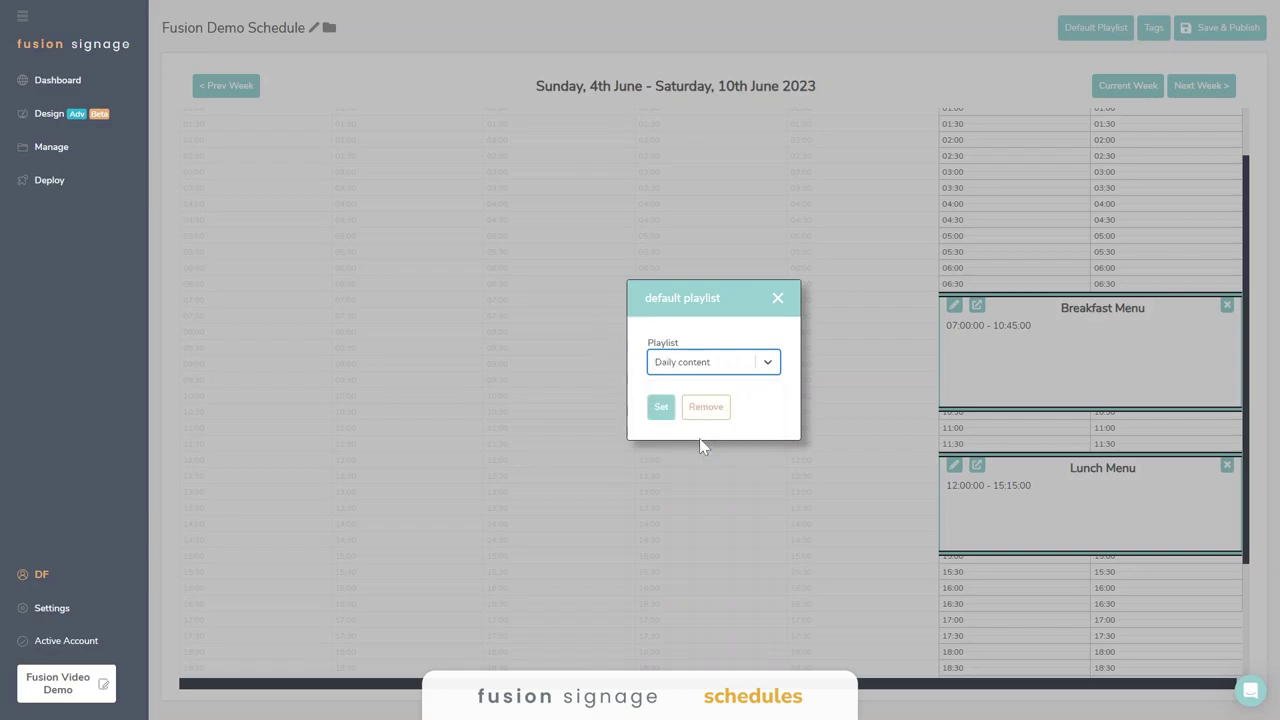
click(658, 408)
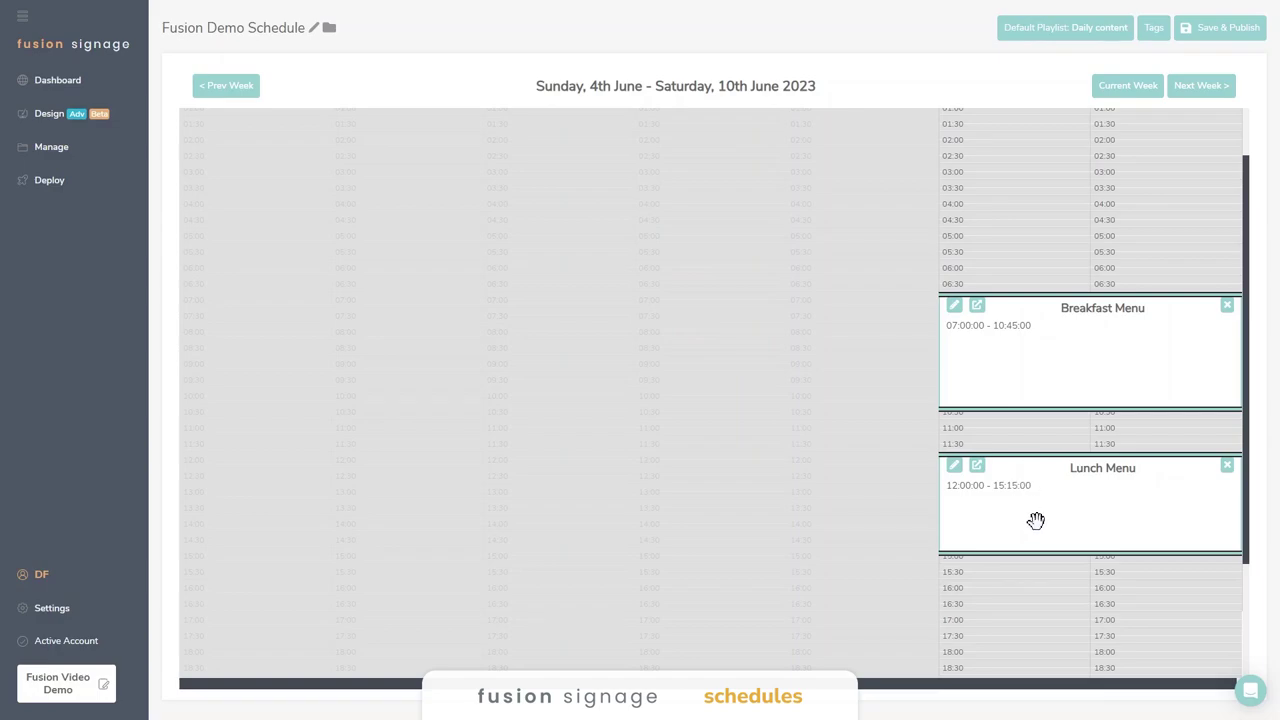
Check the schedule up to the week of 18-24 June 2023, return to the current week, and save and publish it.
click(1200, 86)
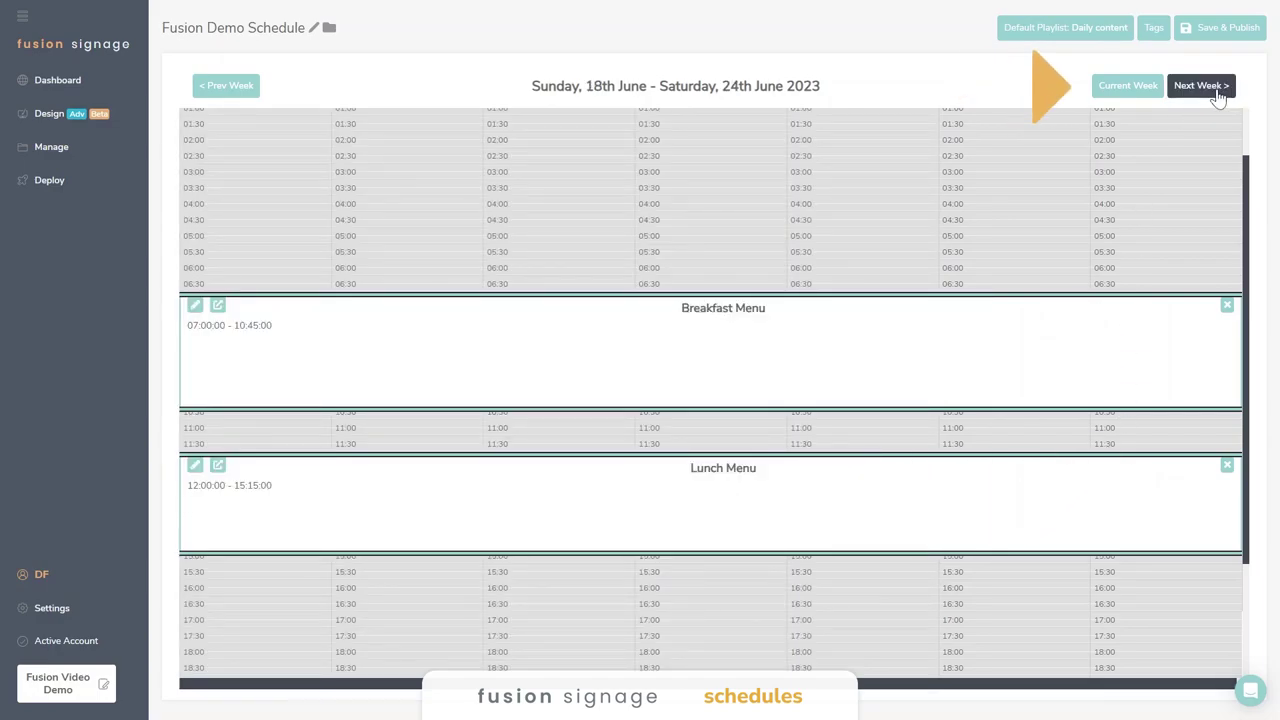
click(1128, 87)
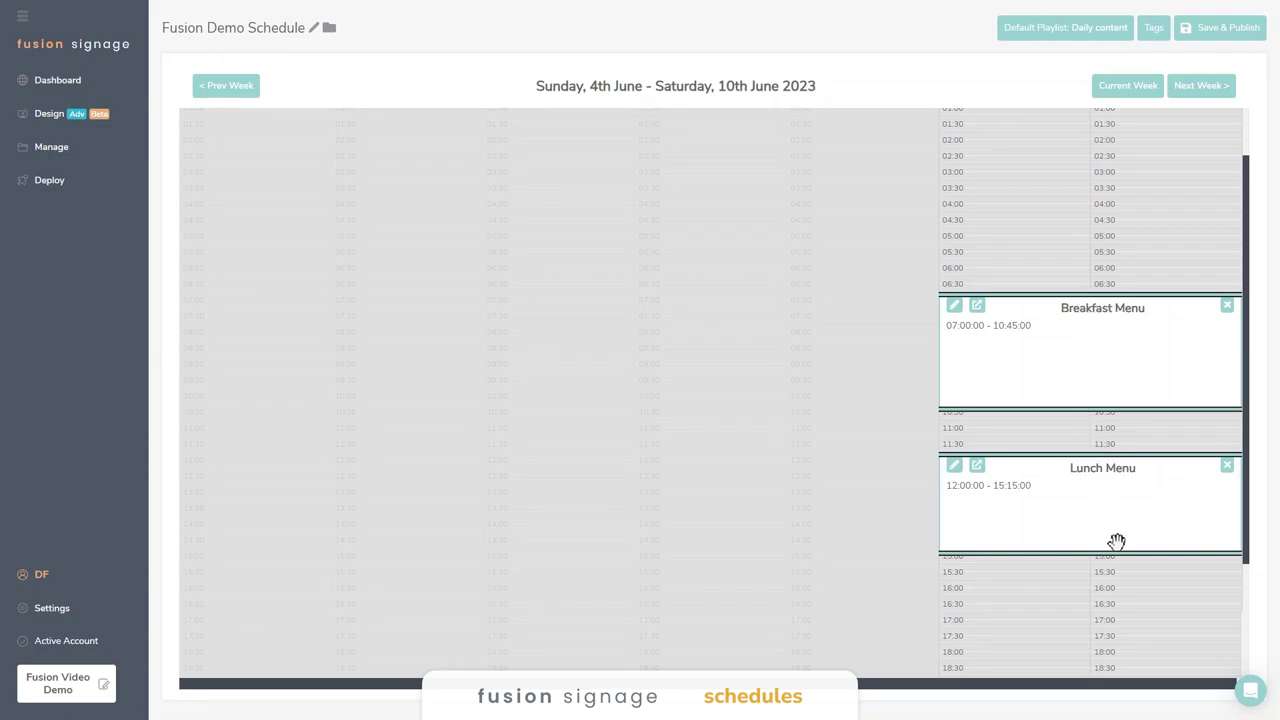
click(1236, 30)
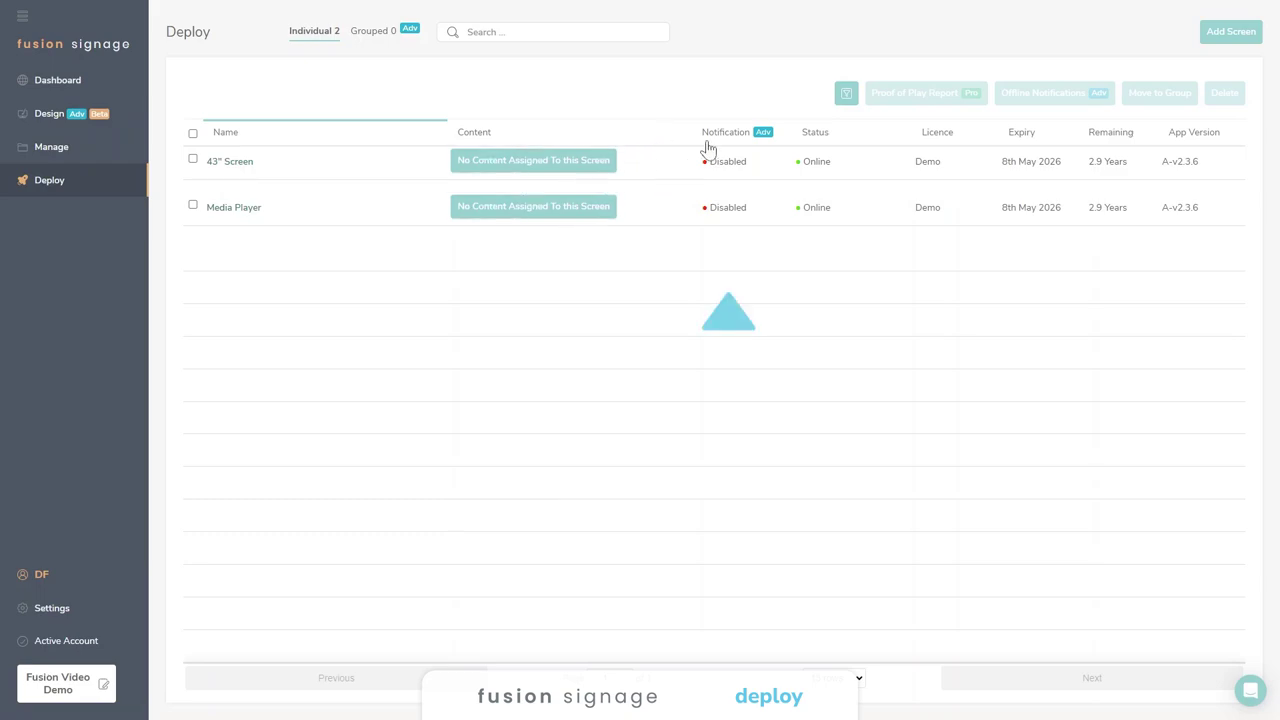
Examine the 43" Screen's uptime graph for the past 14 days and close it.
click(819, 162)
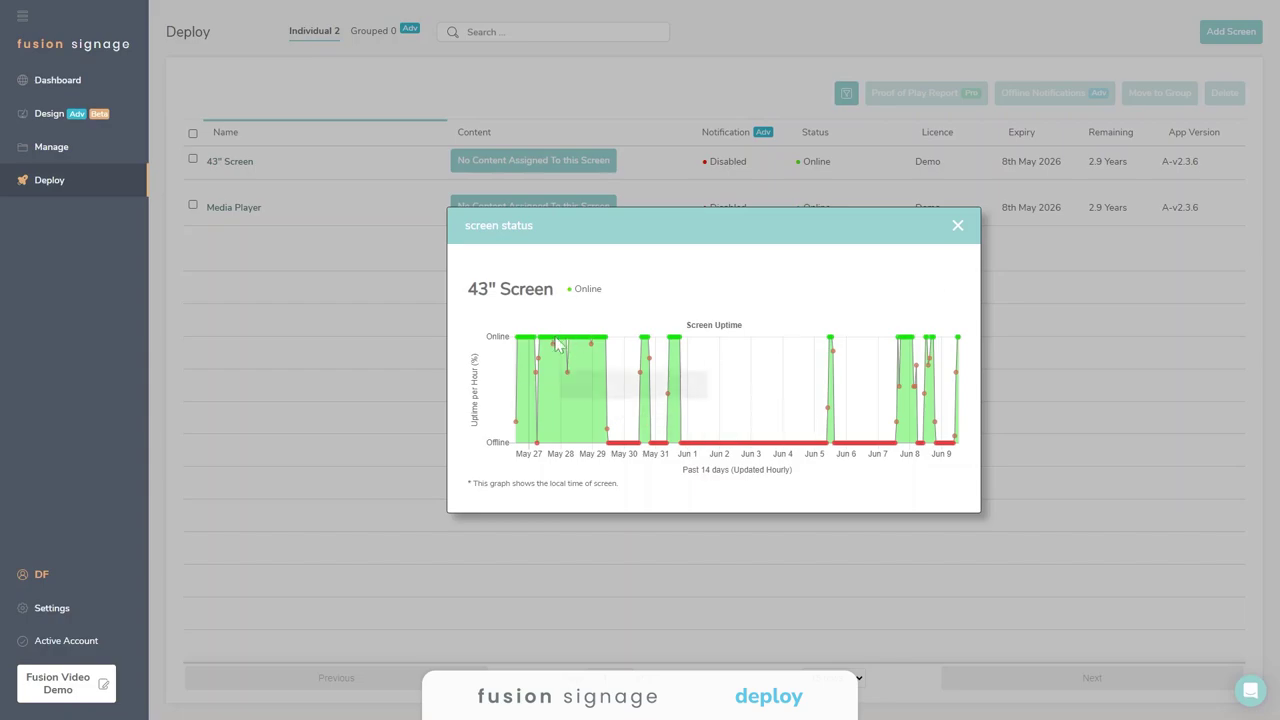
click(957, 227)
Enable offline notifications for the 43" Screen with a 10-minute offline threshold.
click(723, 166)
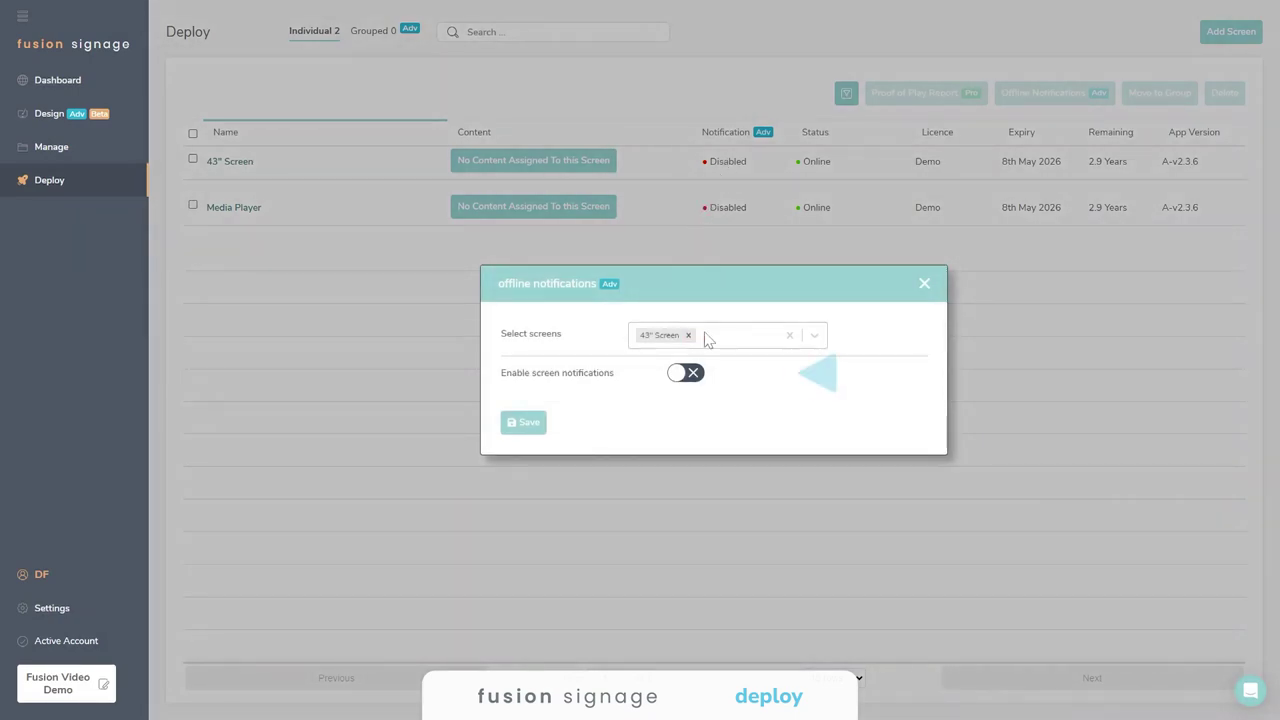
click(688, 374)
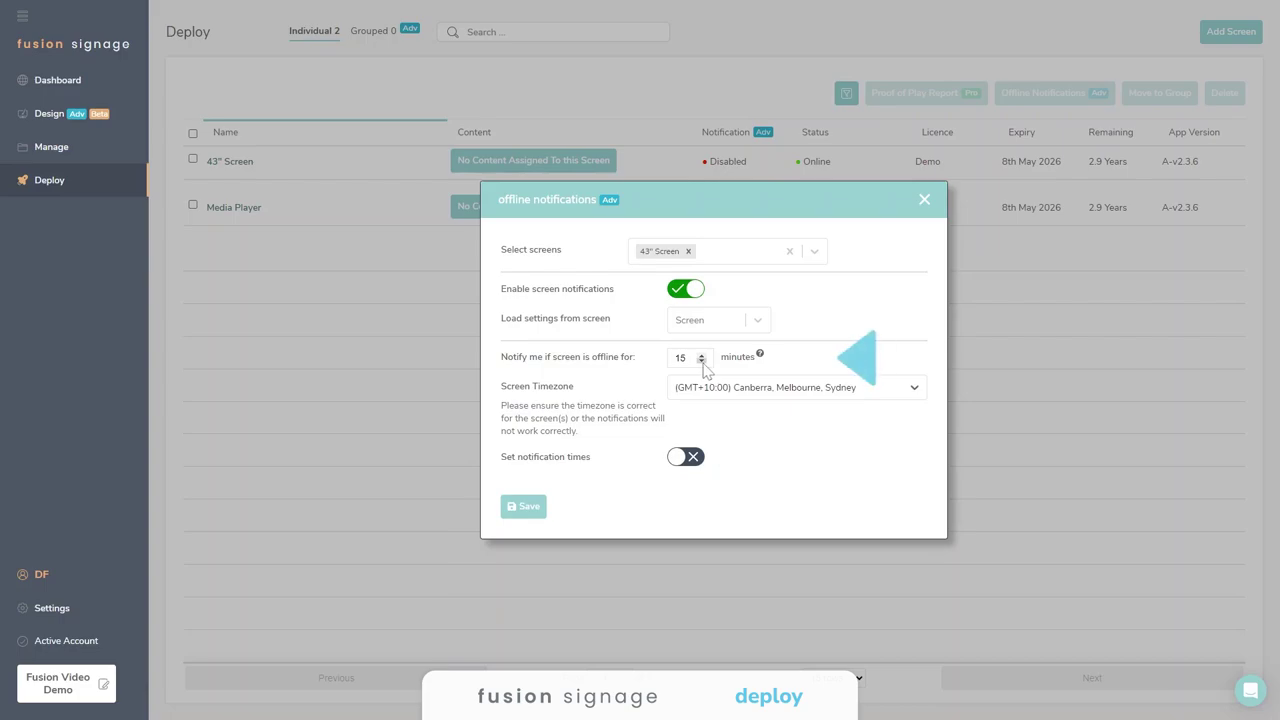
click(701, 361)
click(701, 361)
click(702, 362)
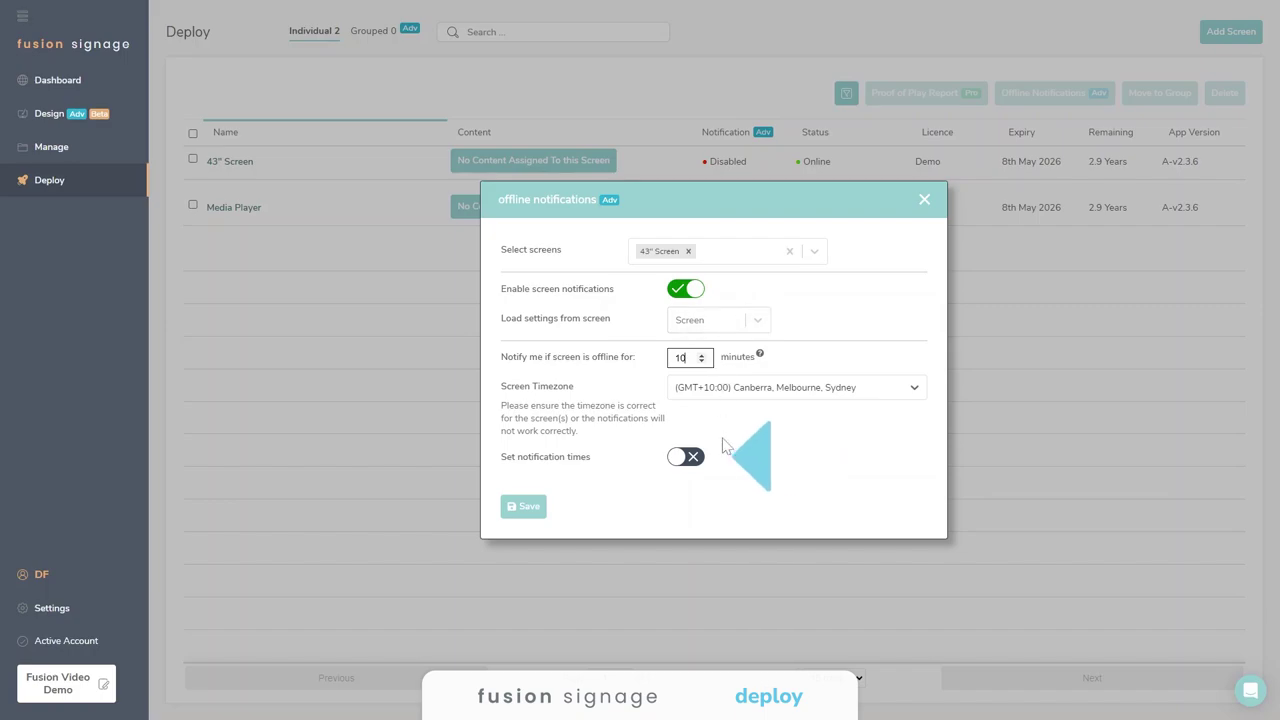
Turn on notification times, exclude Sunday and Saturday, and close the offline notification settings.
click(687, 457)
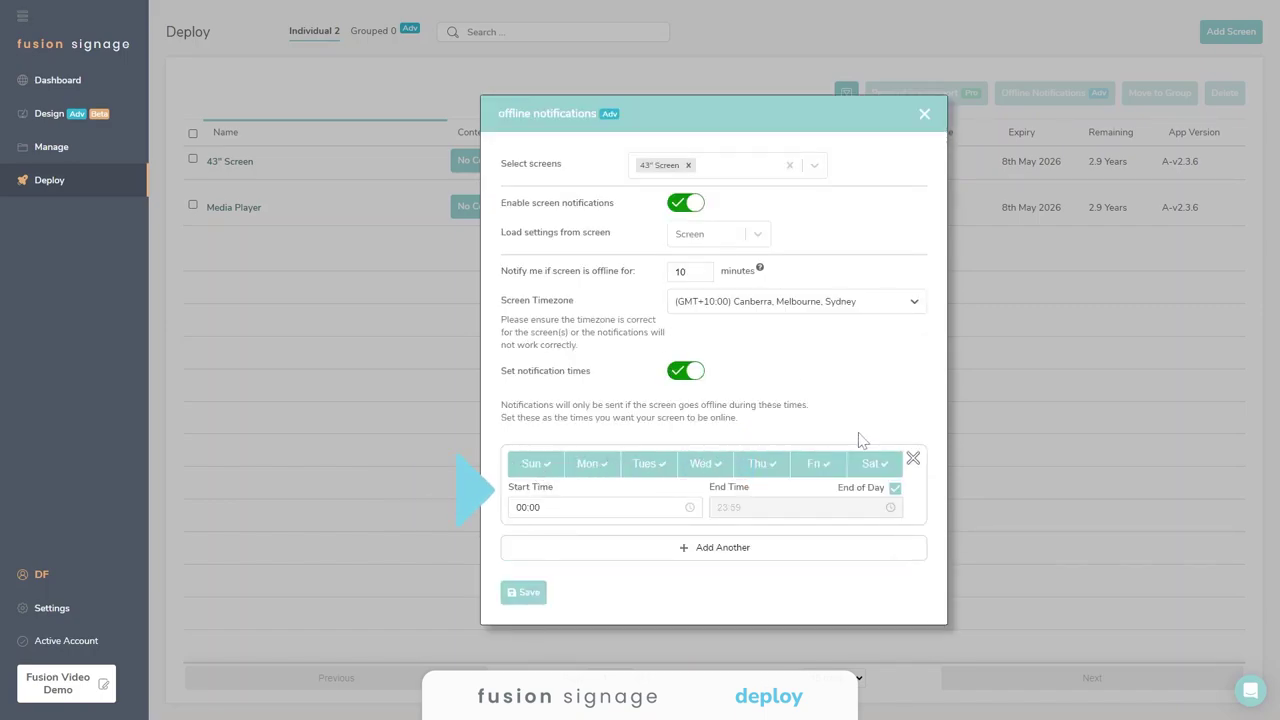
click(546, 470)
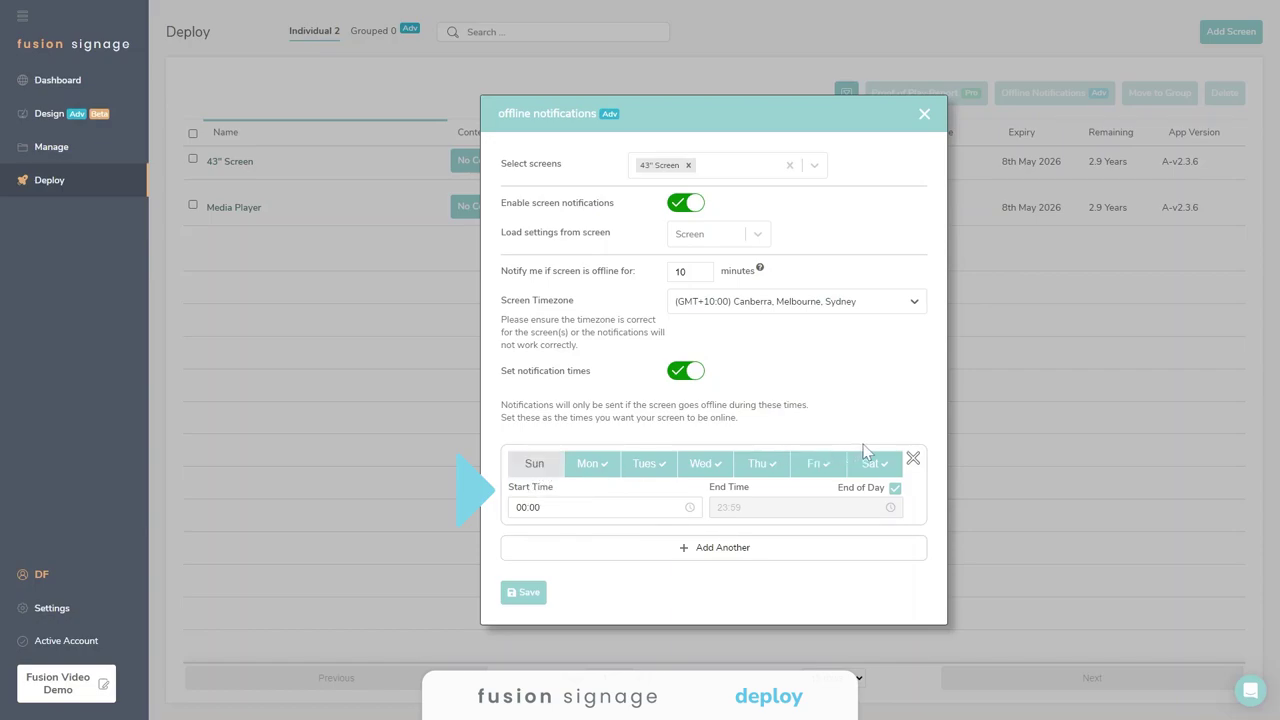
click(874, 468)
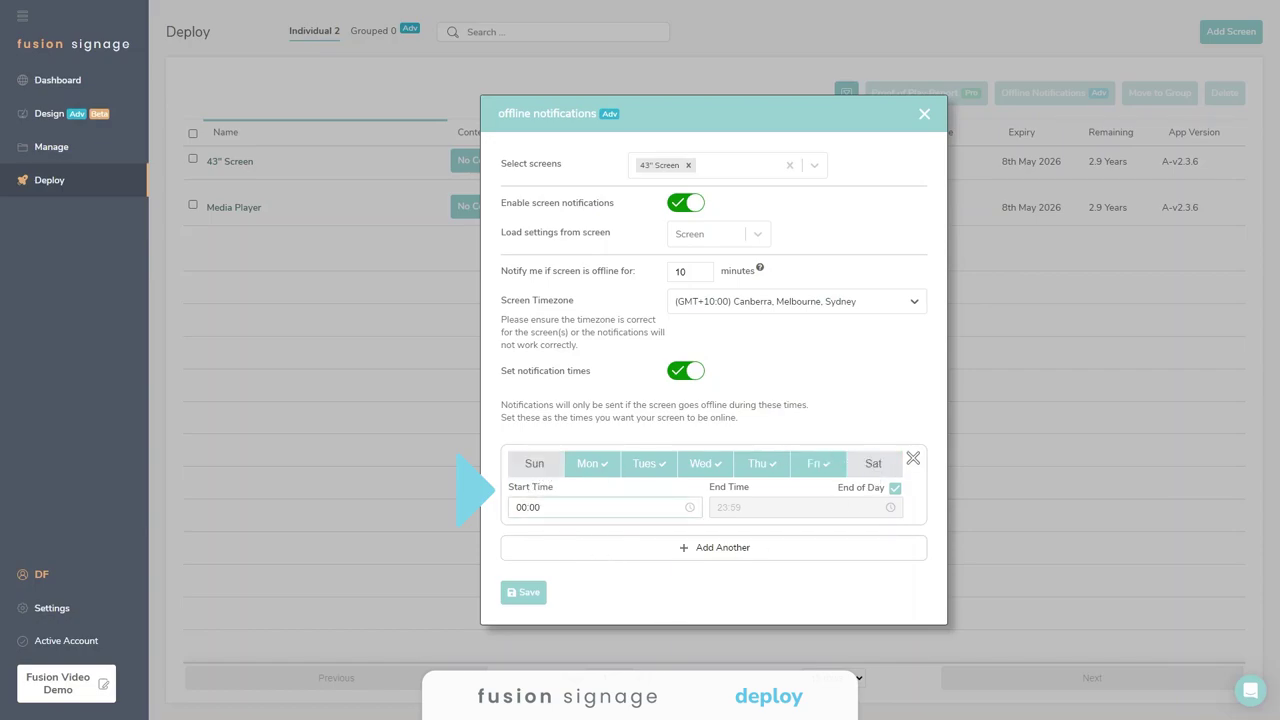
click(515, 594)
click(925, 120)
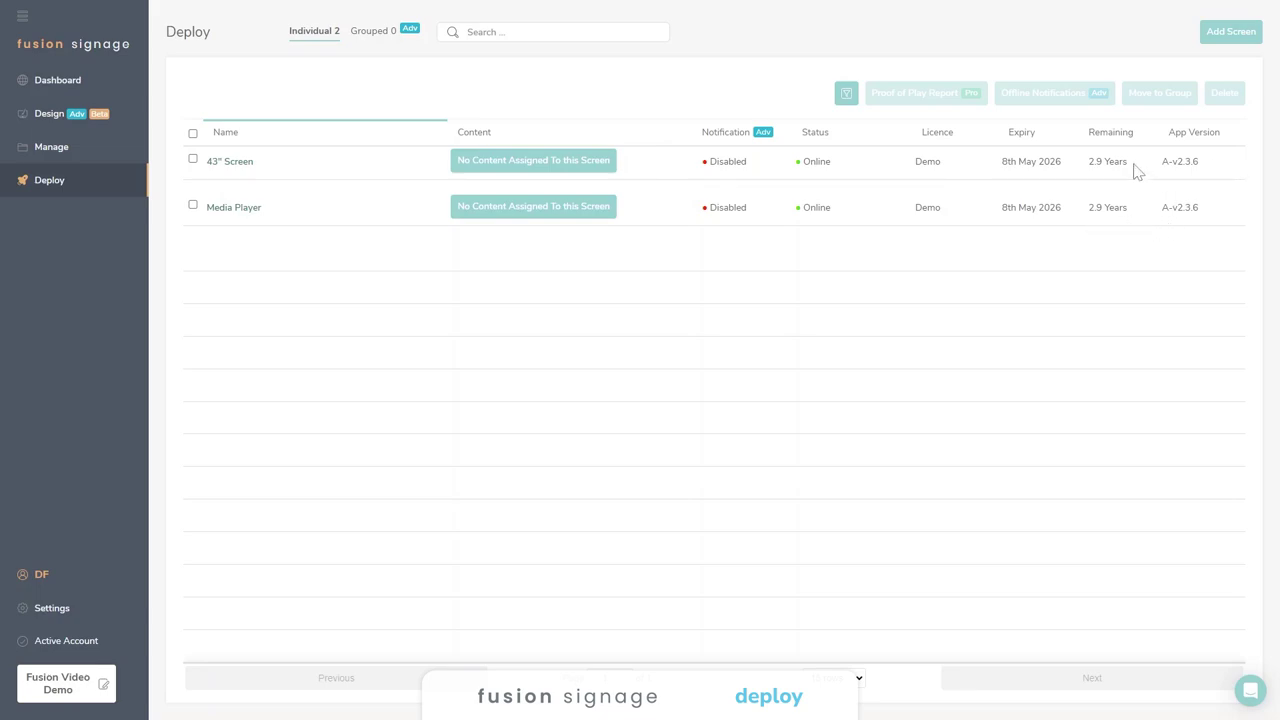
Review the 43" Screen's identity, licence and configuration details, and close them.
click(231, 163)
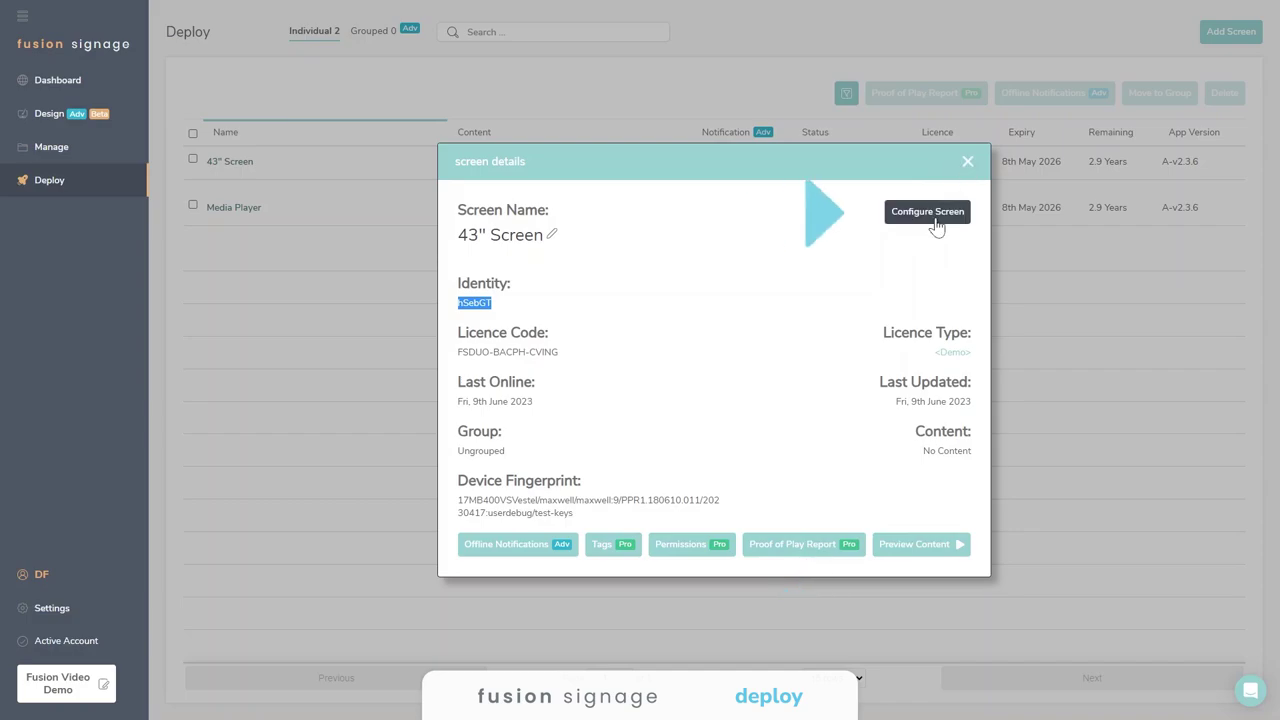
click(966, 162)
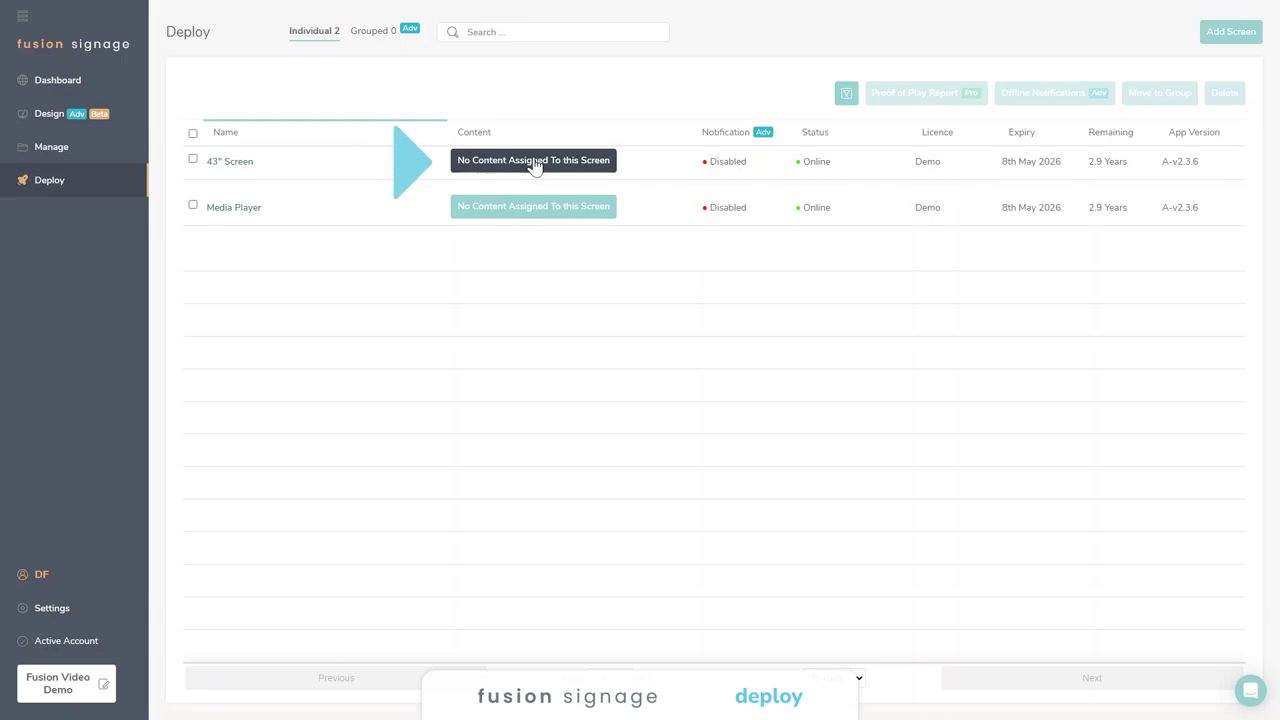
Assign the Breakfast Menu playlist as the content of the 43" Screen.
click(534, 162)
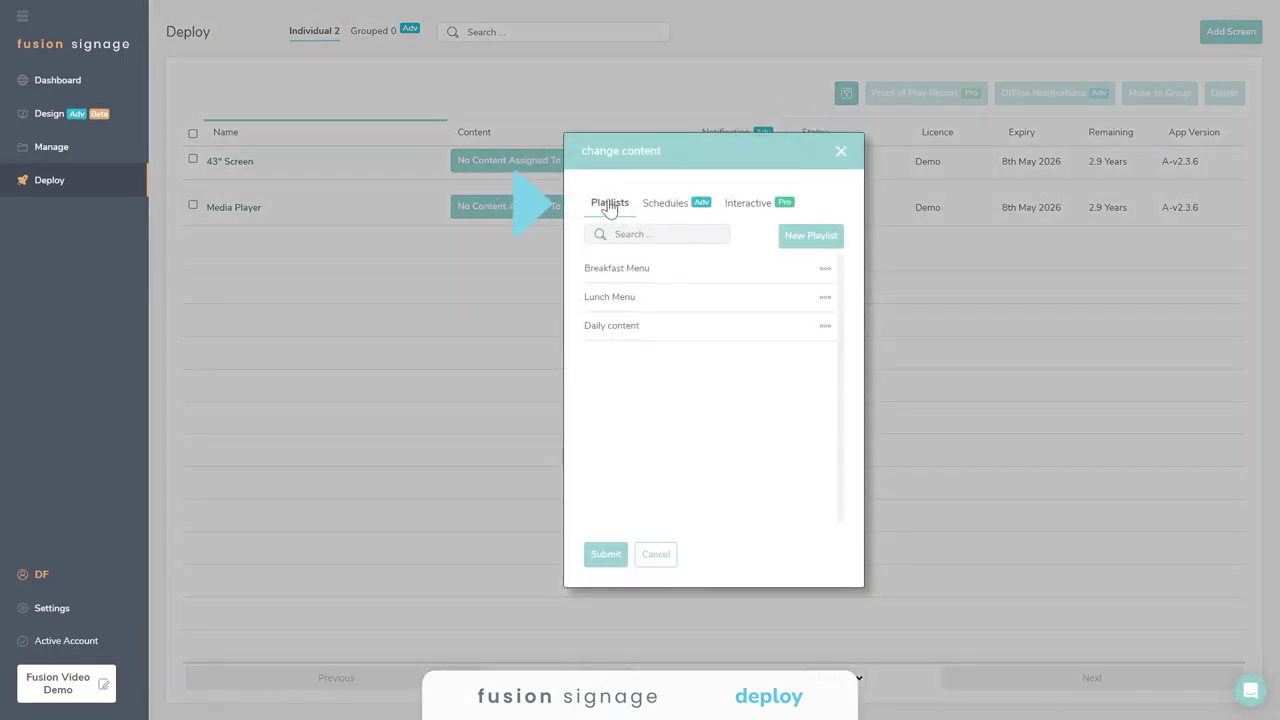
click(635, 272)
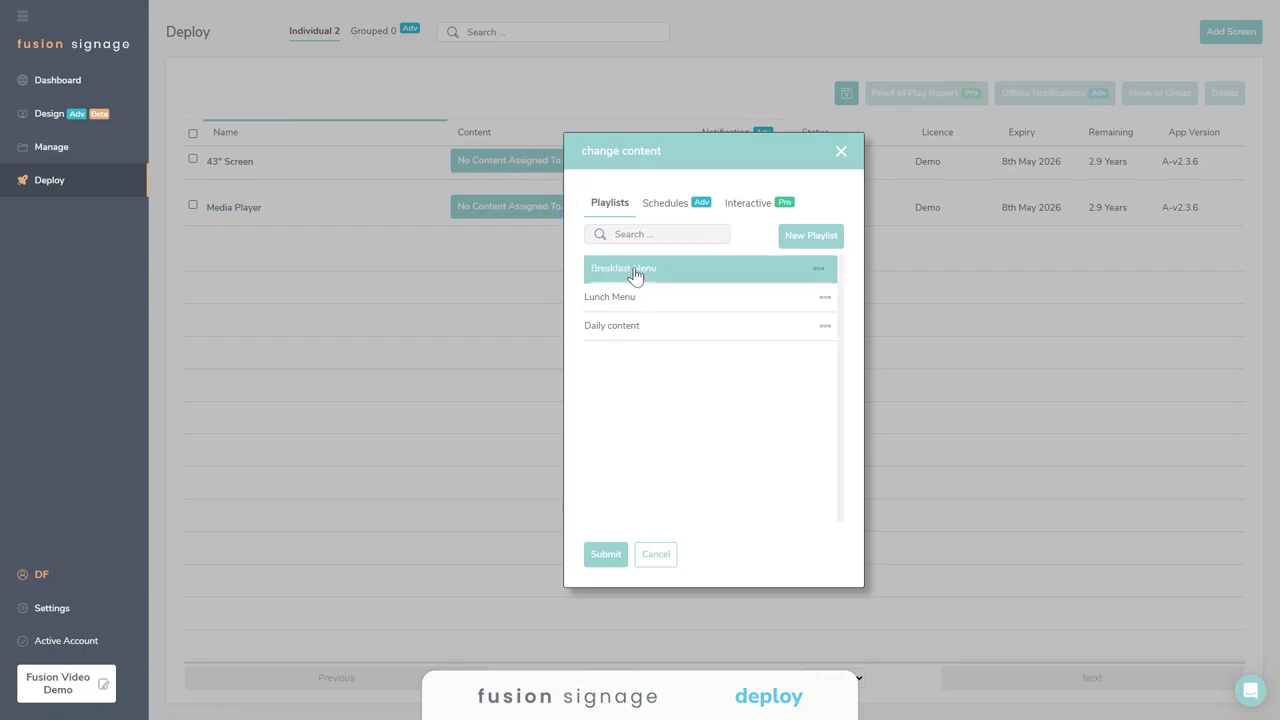
click(606, 556)
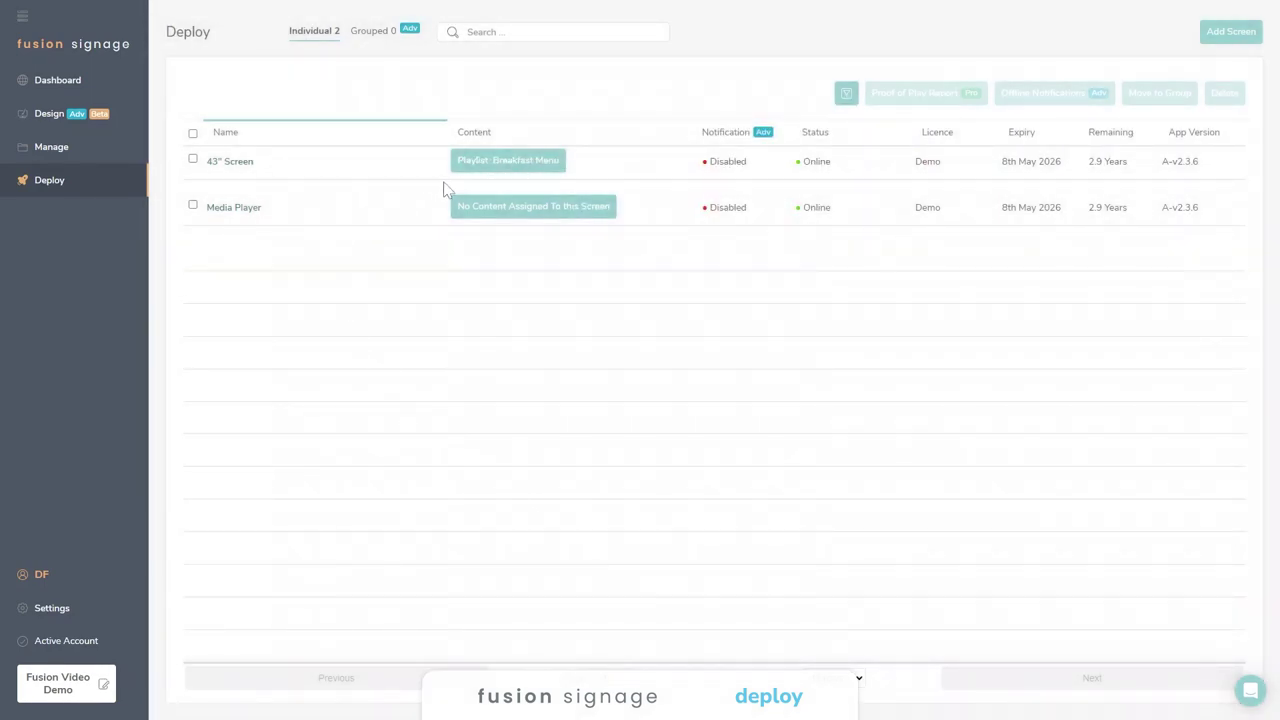
Preview both slides of the content published to the 43" Screen and close its details.
click(238, 165)
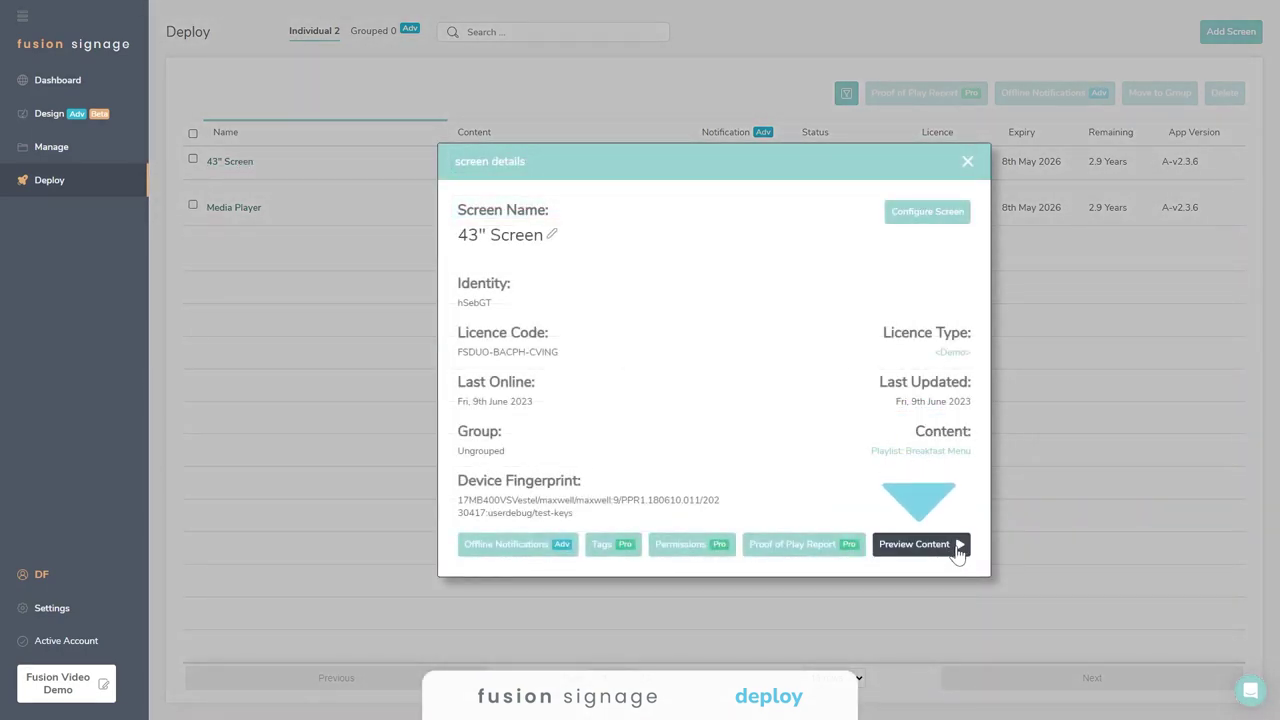
click(955, 546)
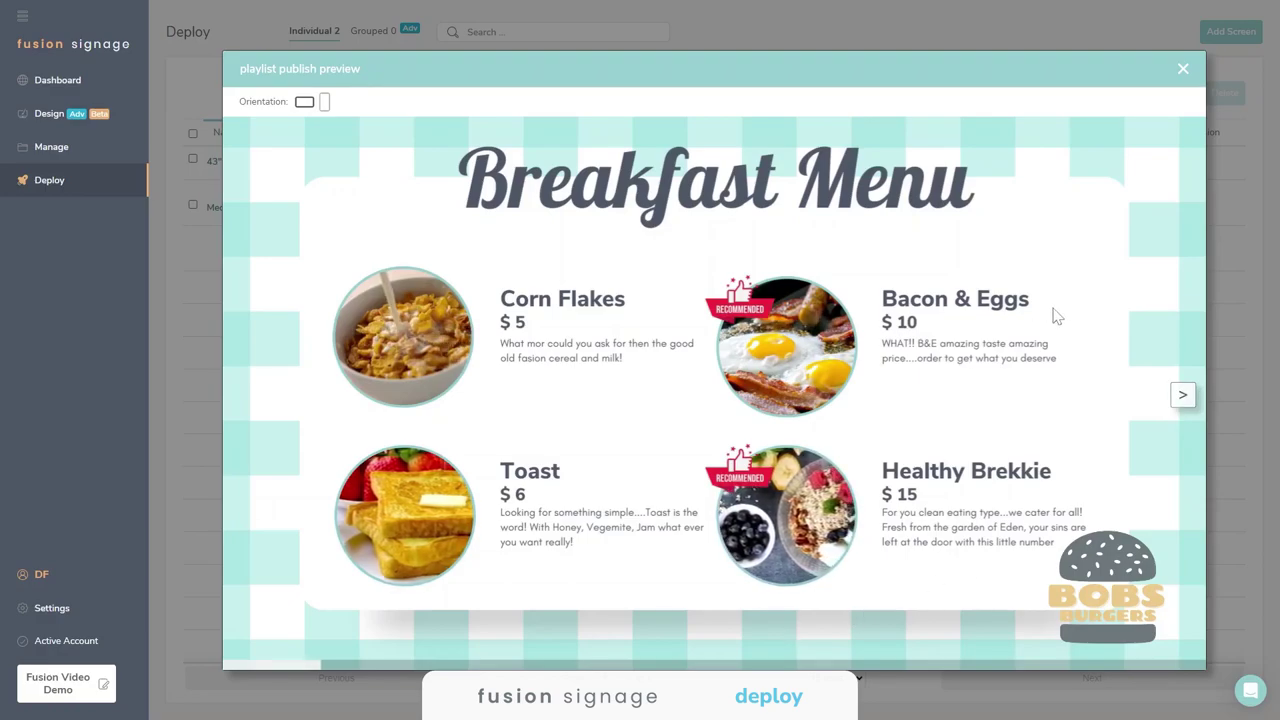
click(1182, 398)
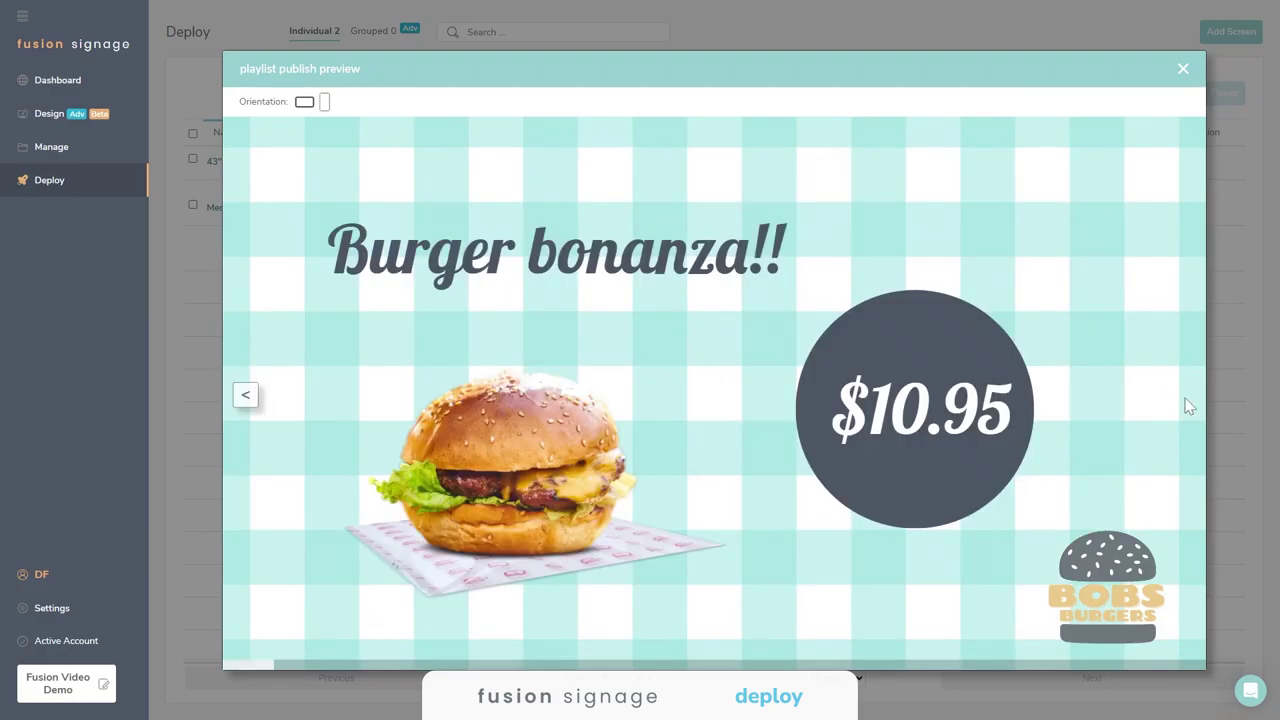
click(1183, 68)
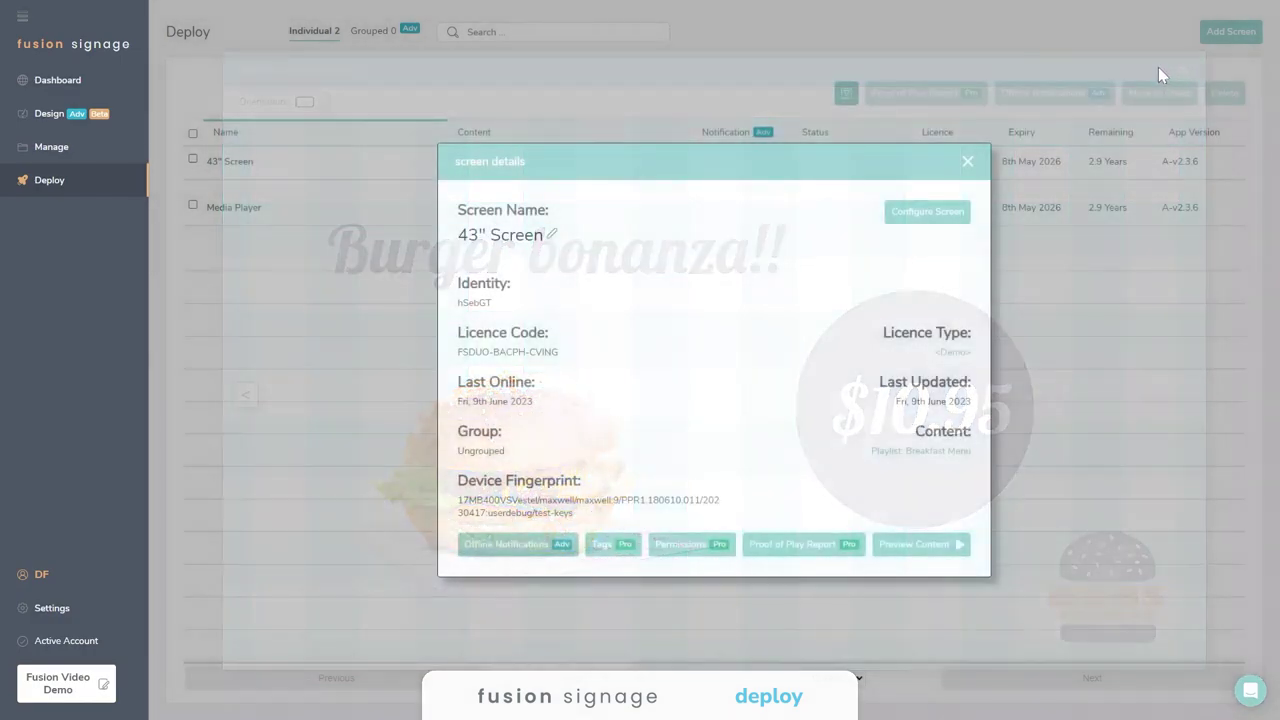
click(968, 163)
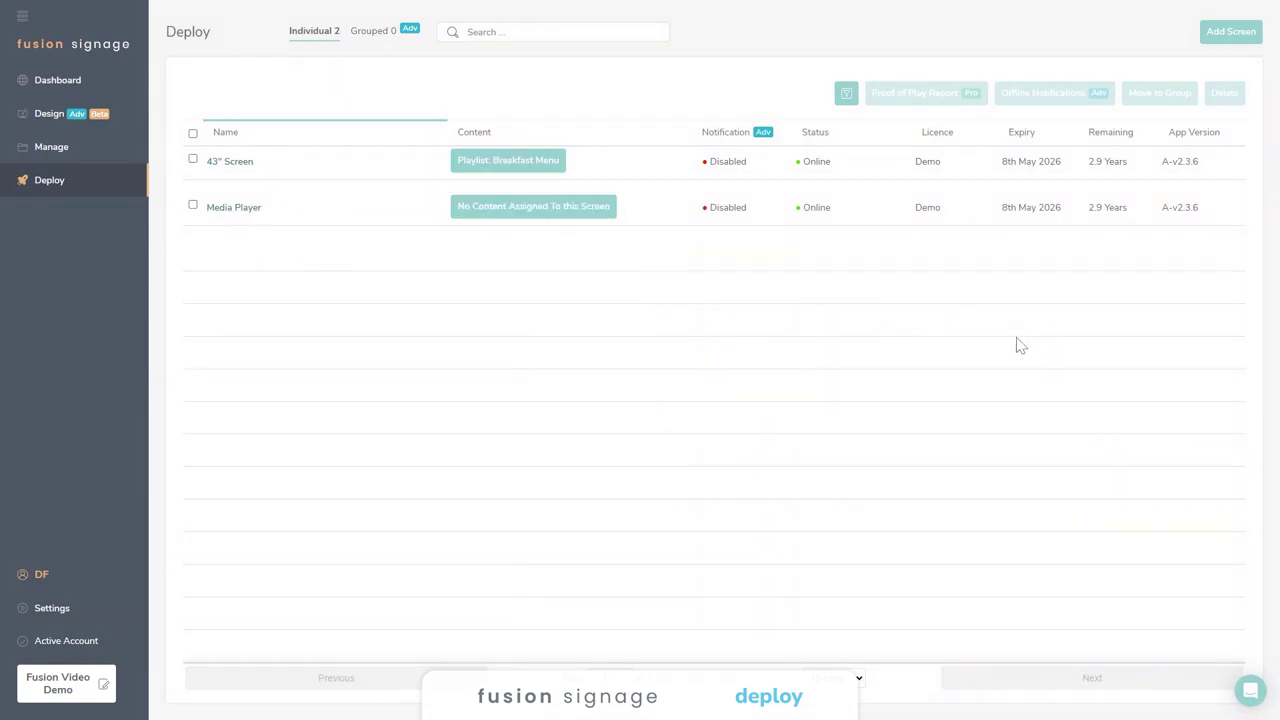
View the grouped screens page and return to the individual screens.
click(383, 32)
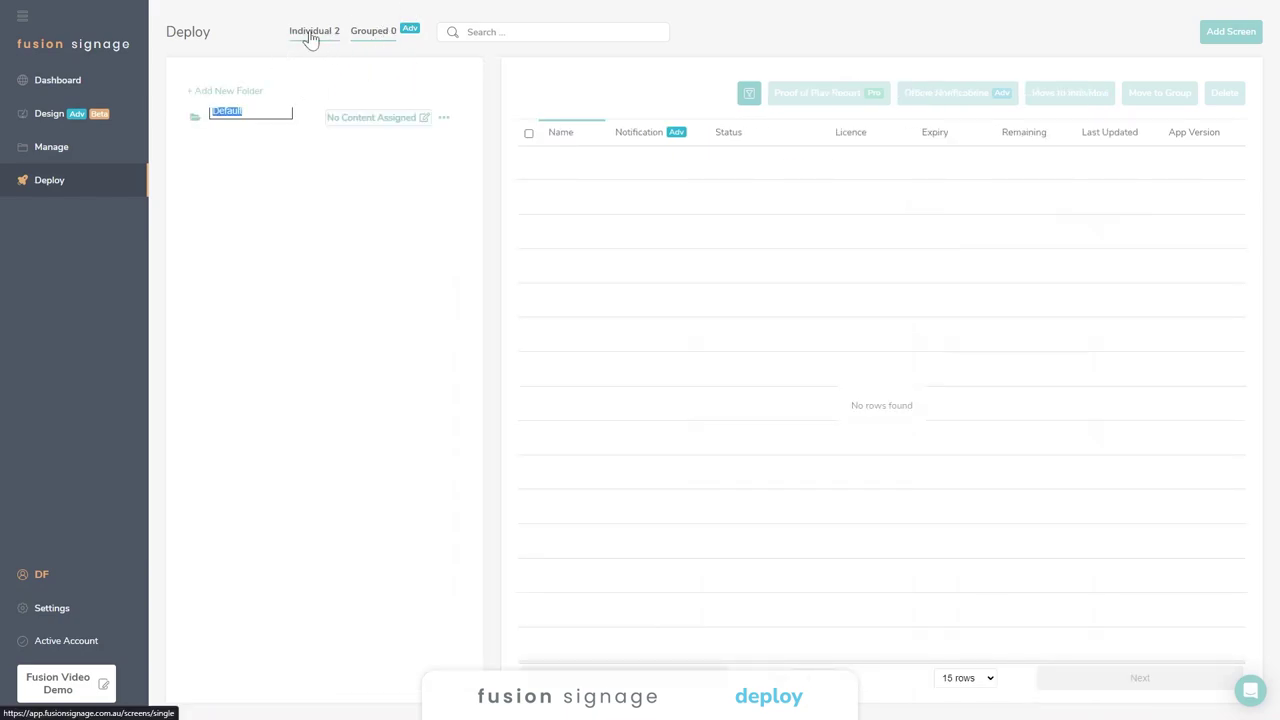
click(312, 35)
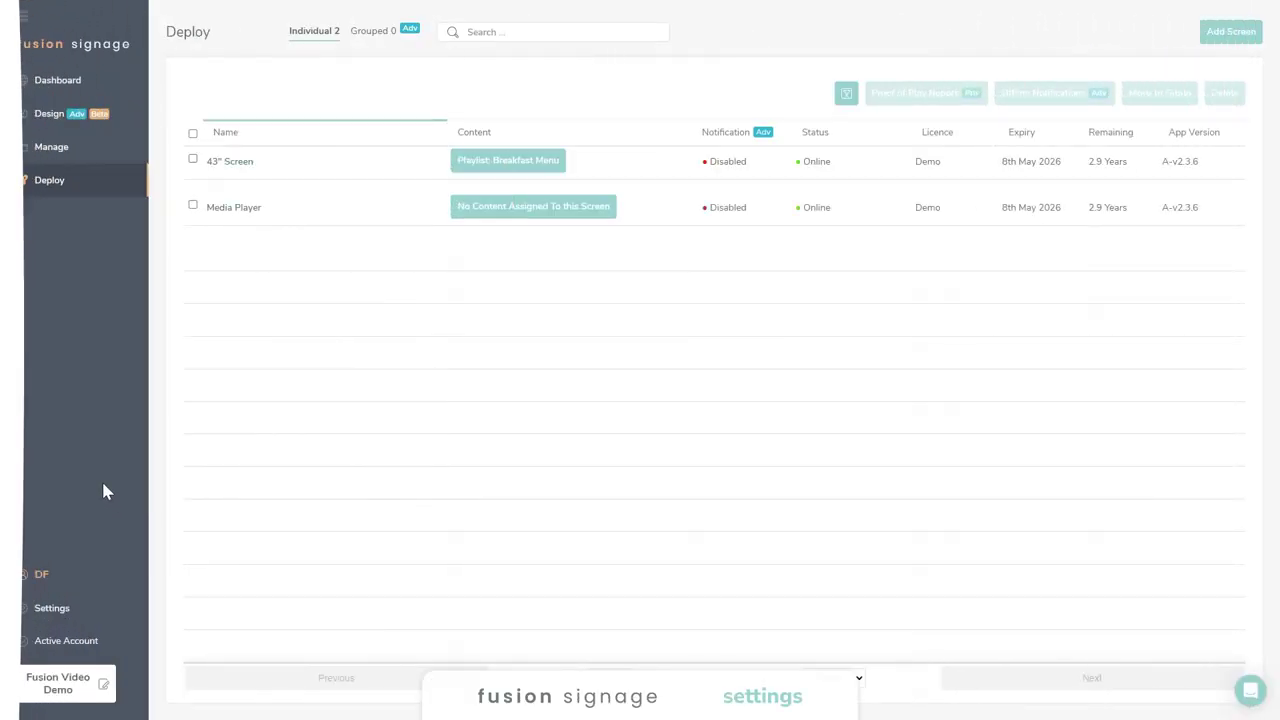
View the support contact information from the account options and close it.
click(54, 583)
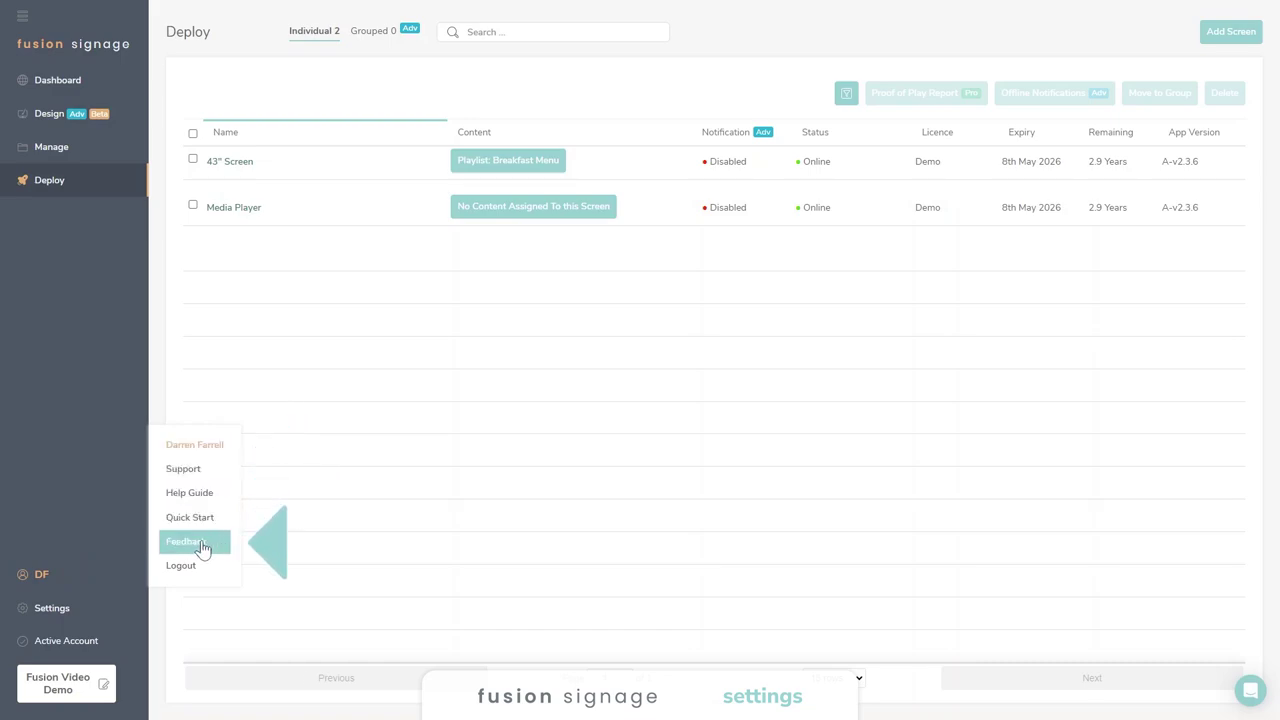
click(180, 469)
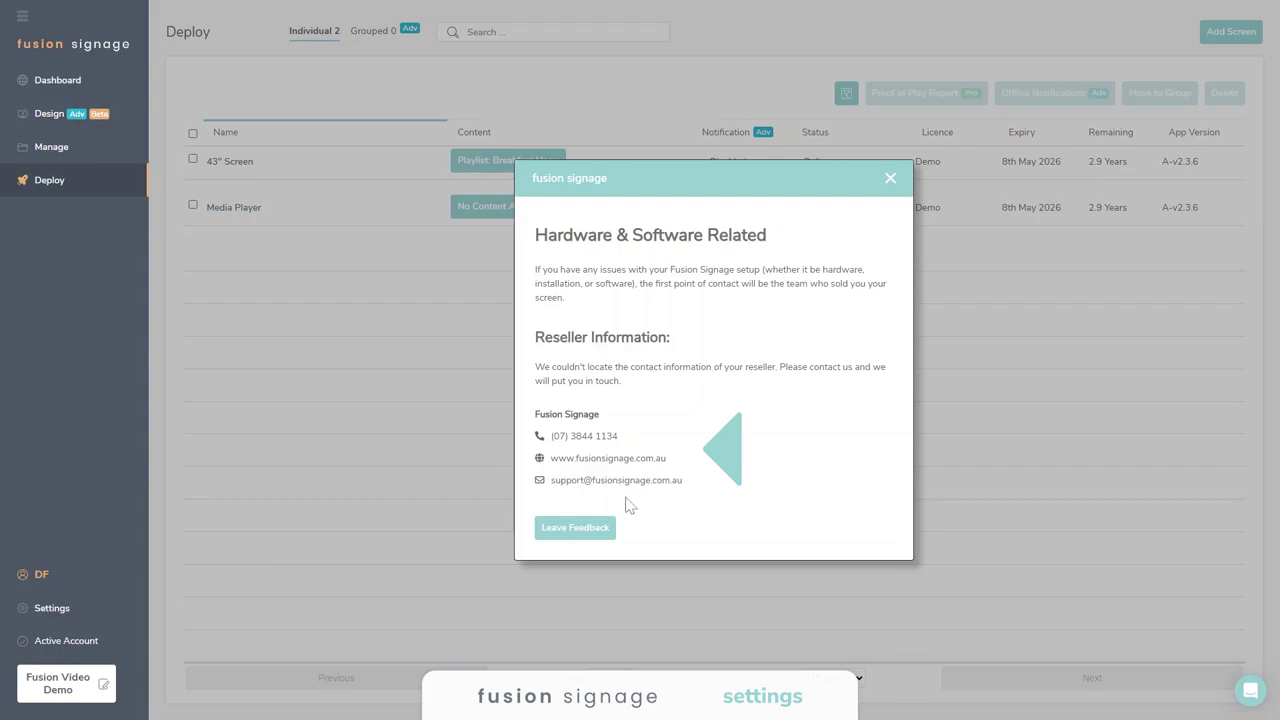
click(888, 182)
Search the help guide for "file type" and read the recommended file types and settings article.
click(42, 576)
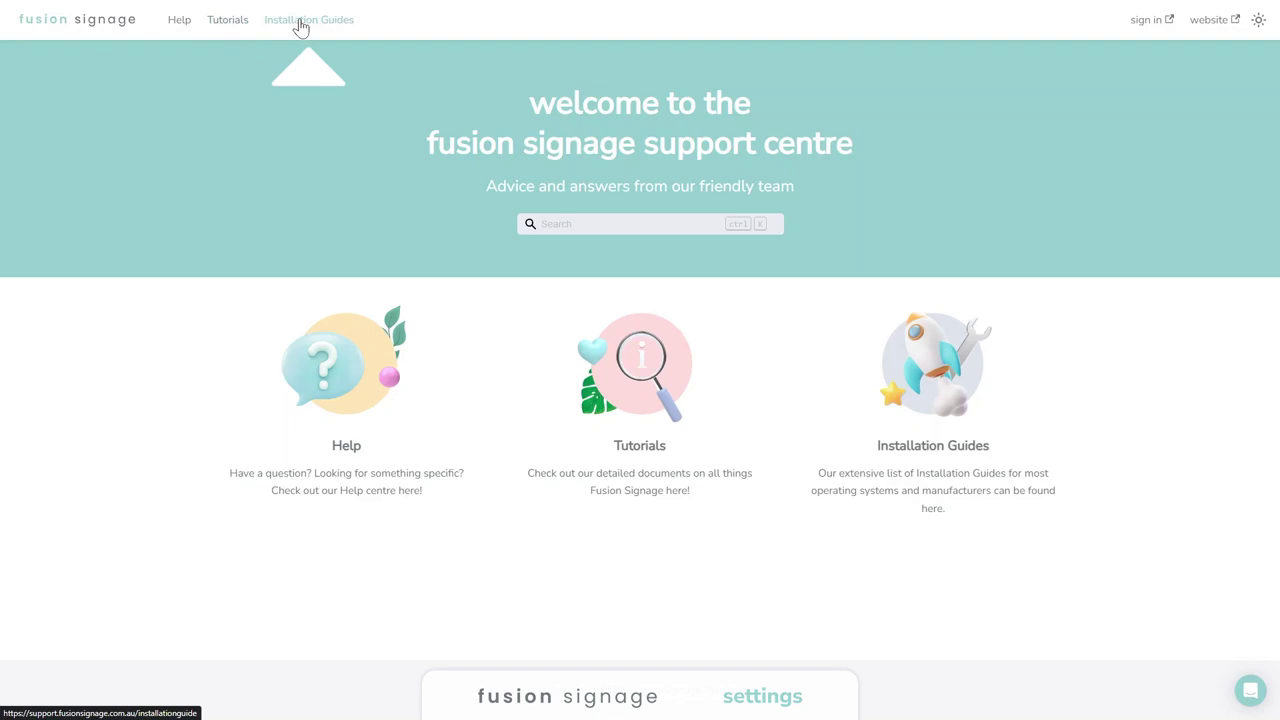
click(588, 223)
text(file type)
click(621, 316)
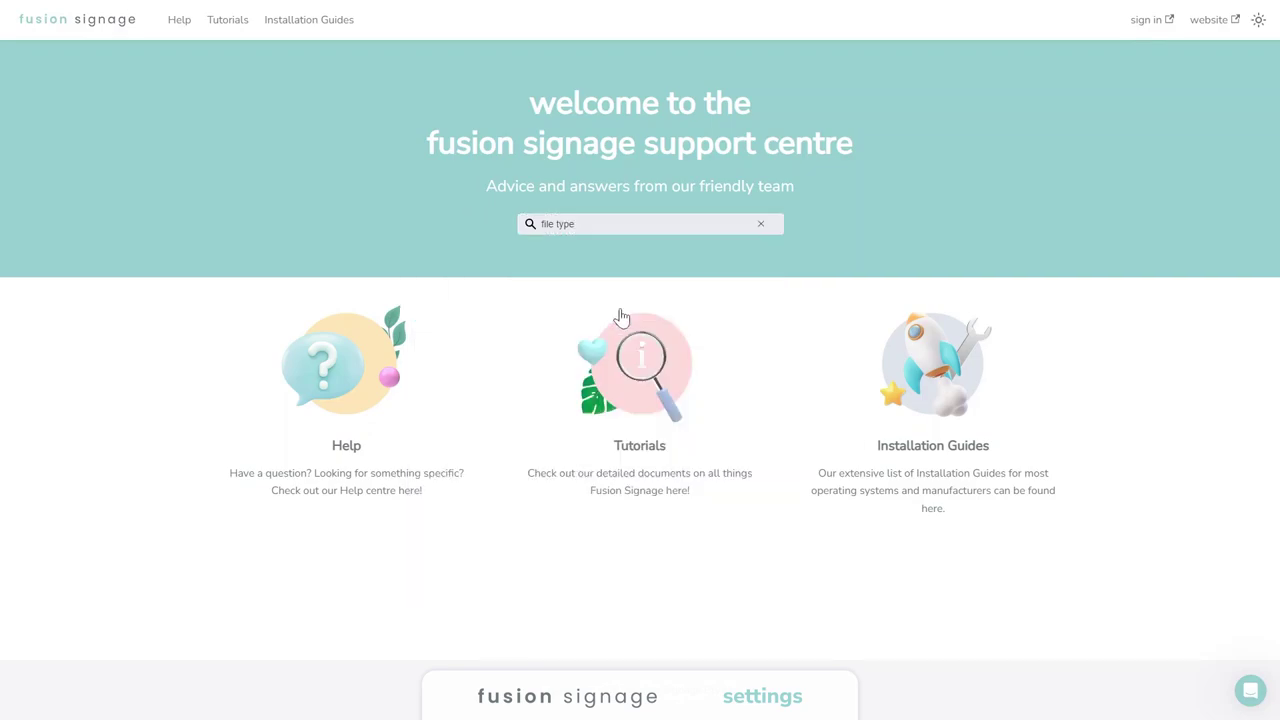
scroll(603, 226, down, 3)
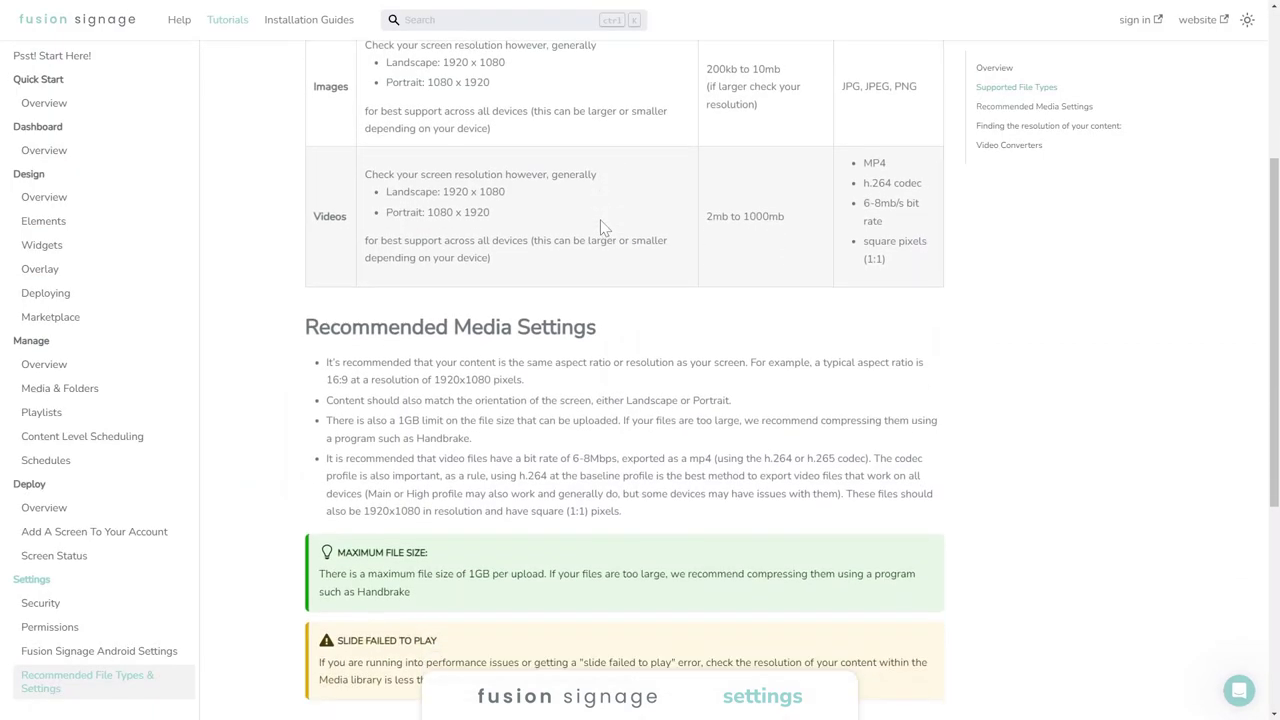
scroll(590, 280, up, 5)
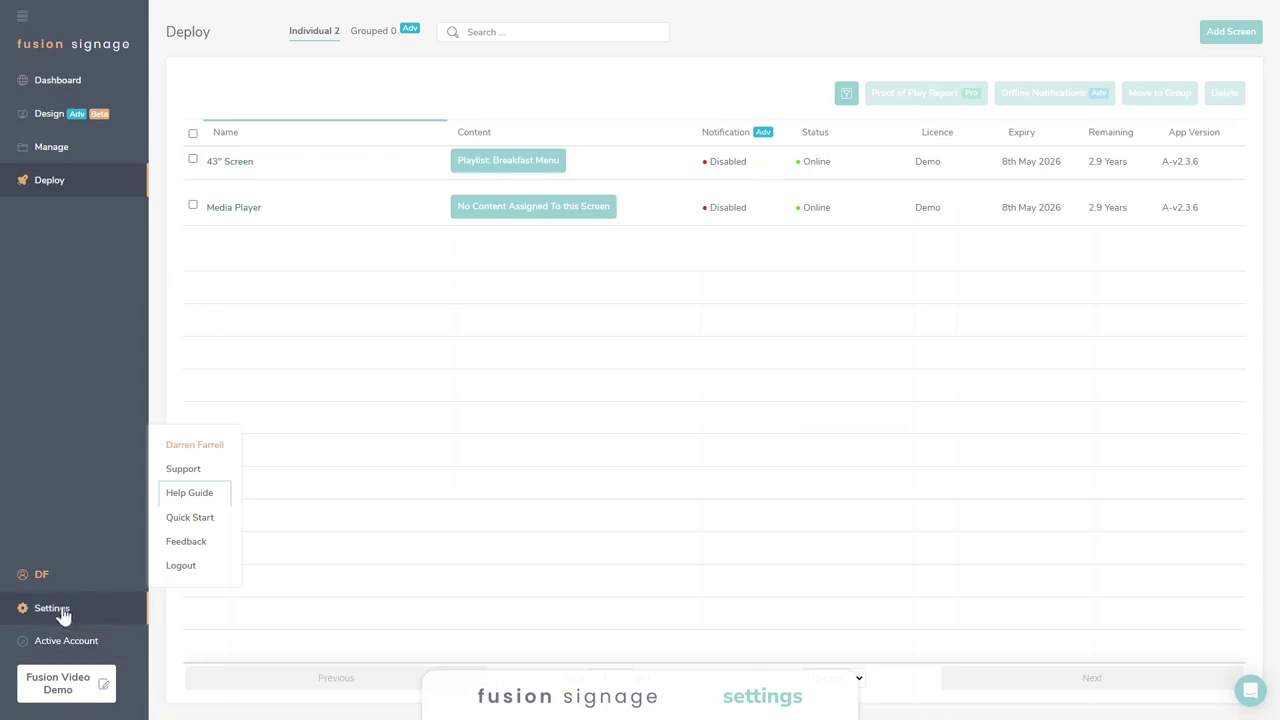
View the Quick Start tutorial videos from the account options and close the tutorials window.
click(202, 523)
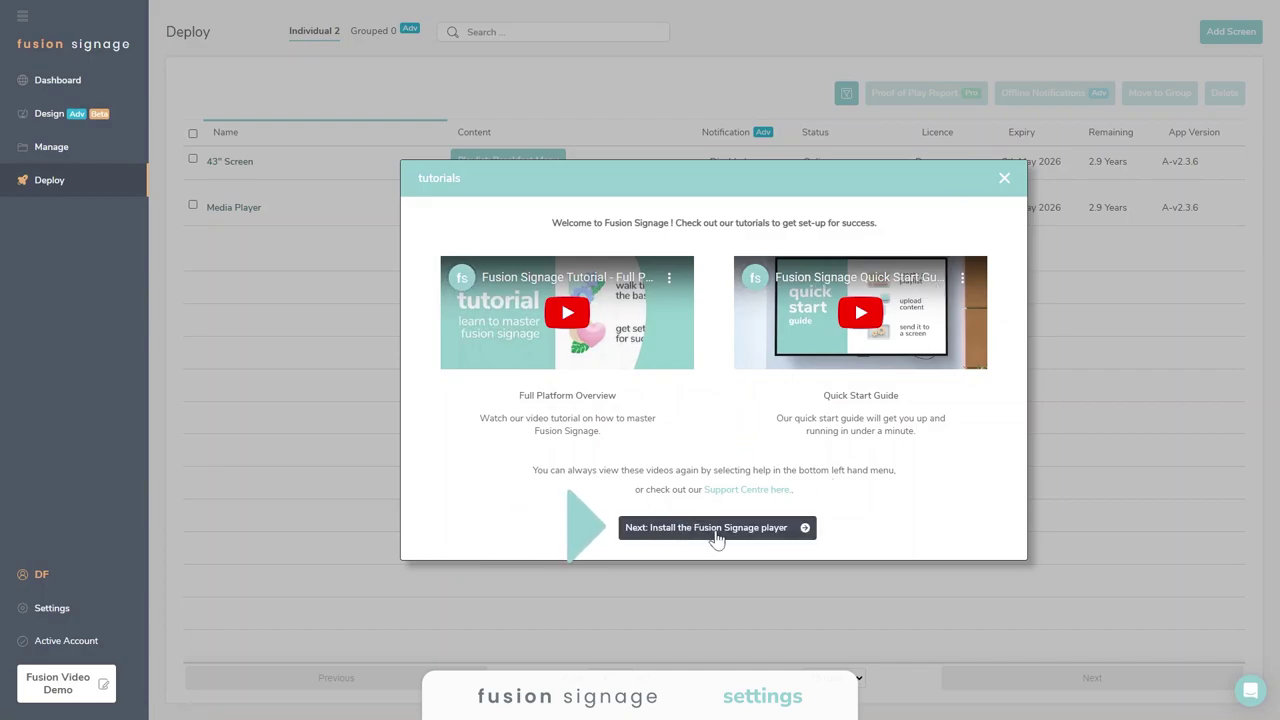
click(1005, 180)
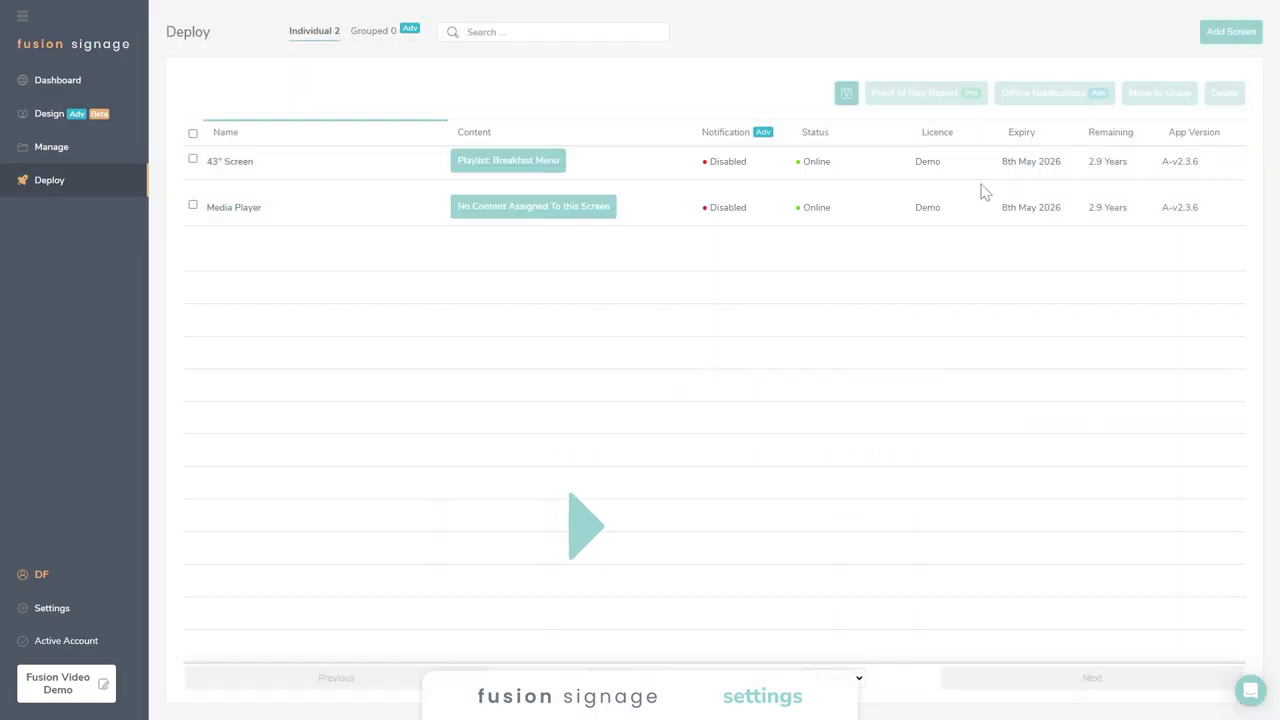
View the account's security settings and the company and user account details.
click(62, 615)
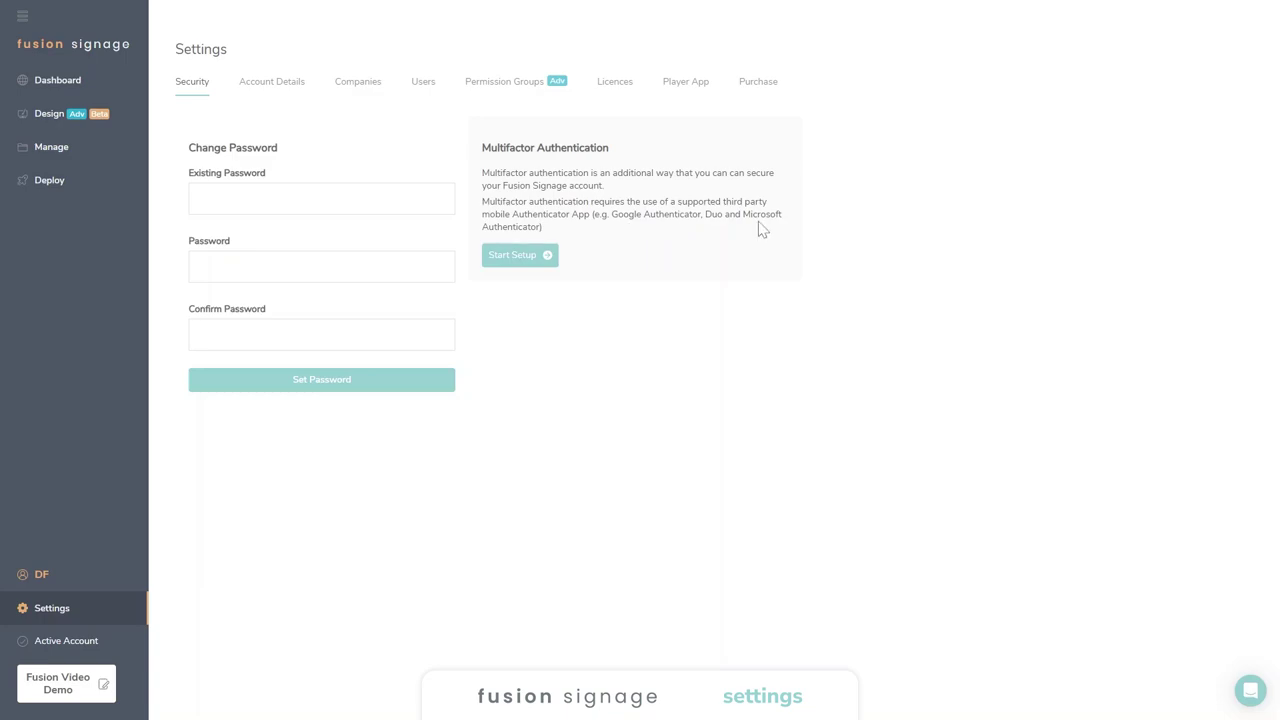
click(278, 84)
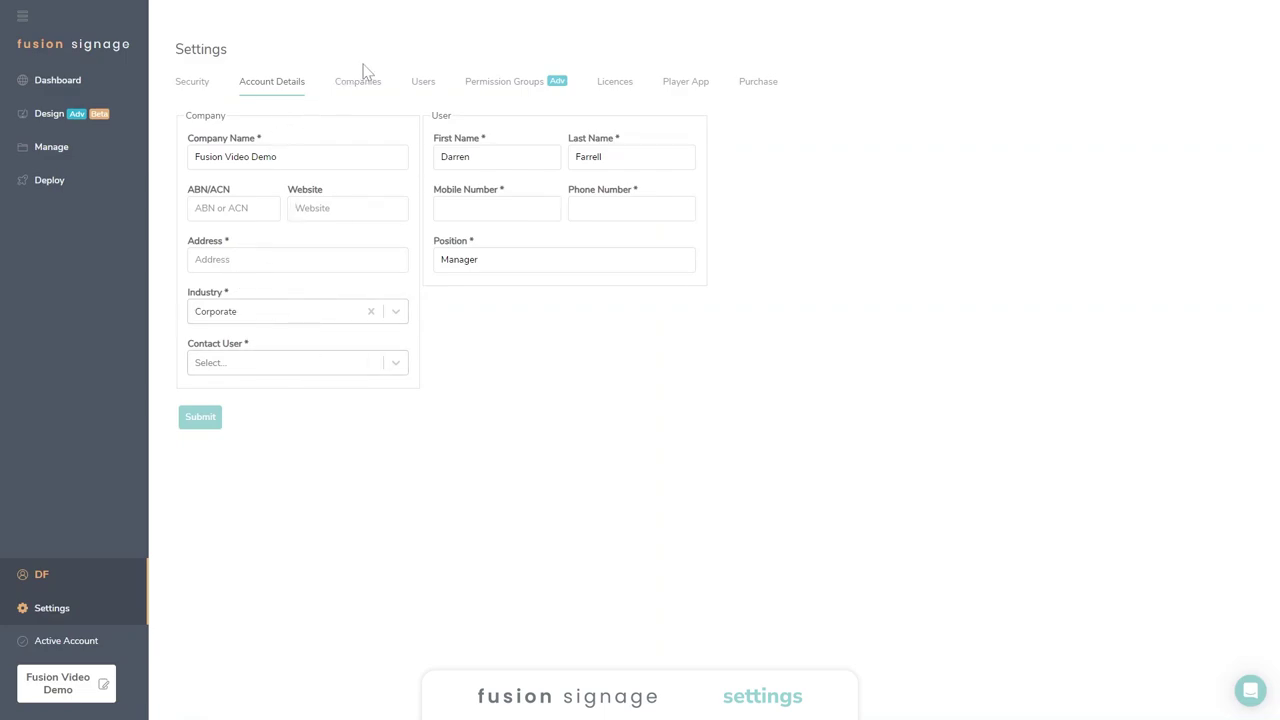
Review the access level options for adding a new user, and close the form without submitting it.
click(423, 84)
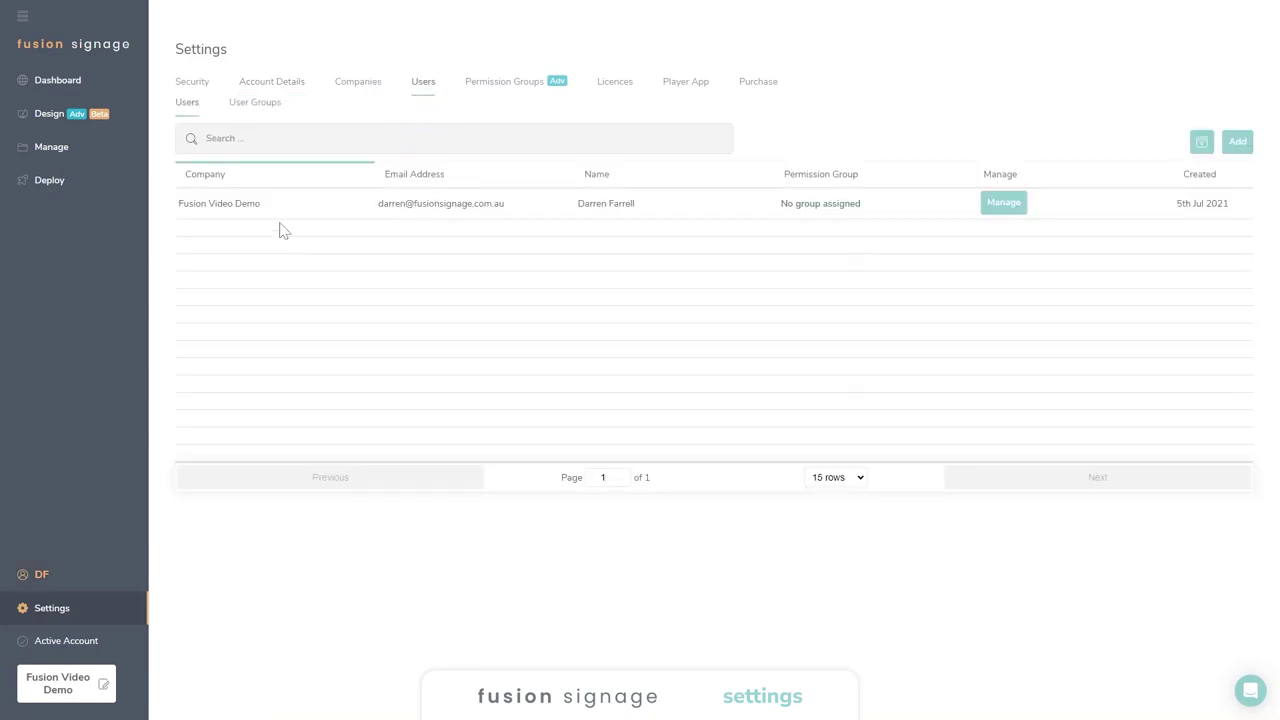
click(1237, 142)
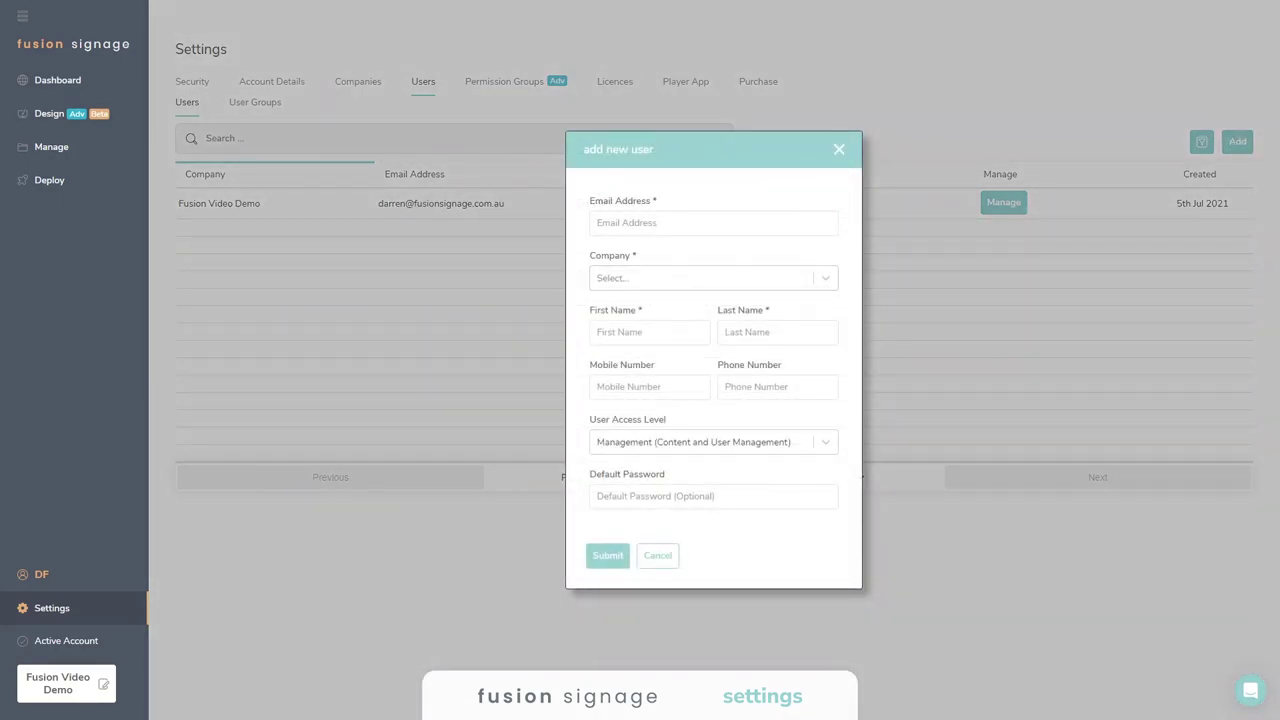
click(719, 452)
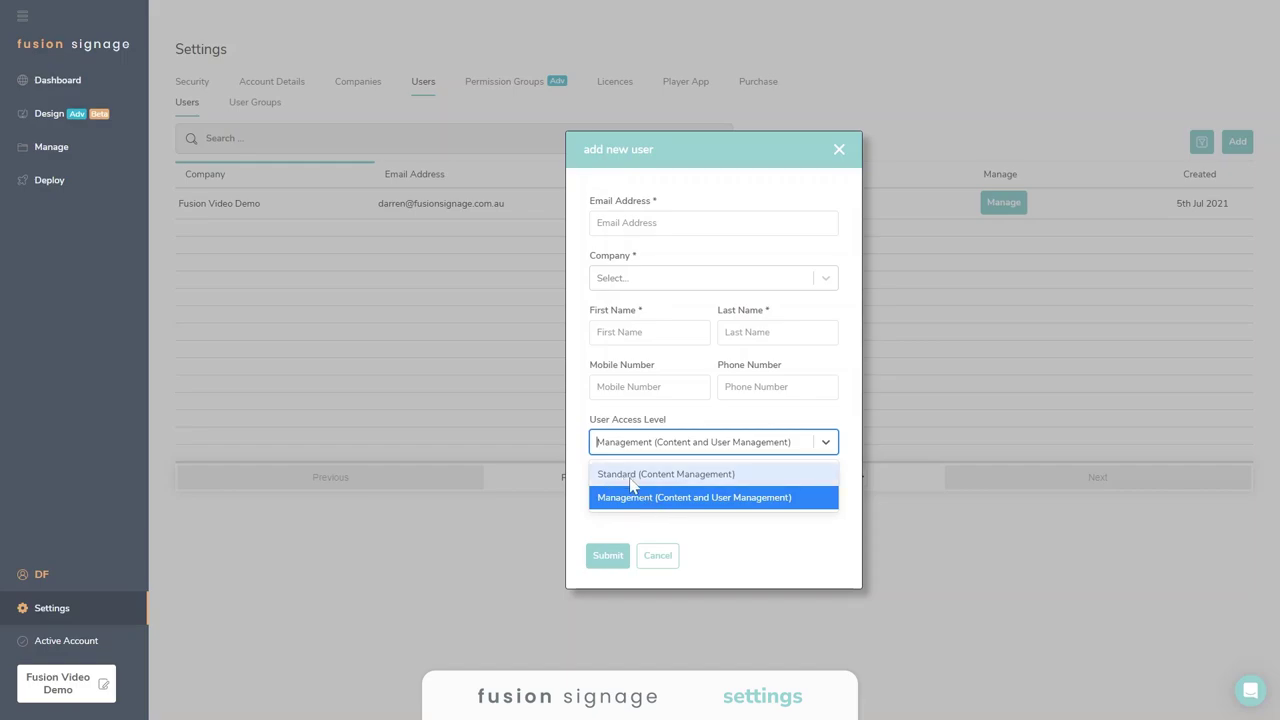
click(840, 150)
click(840, 150)
Review the access permissions of the Marketing permission group, from Screen through Schedule.
click(523, 86)
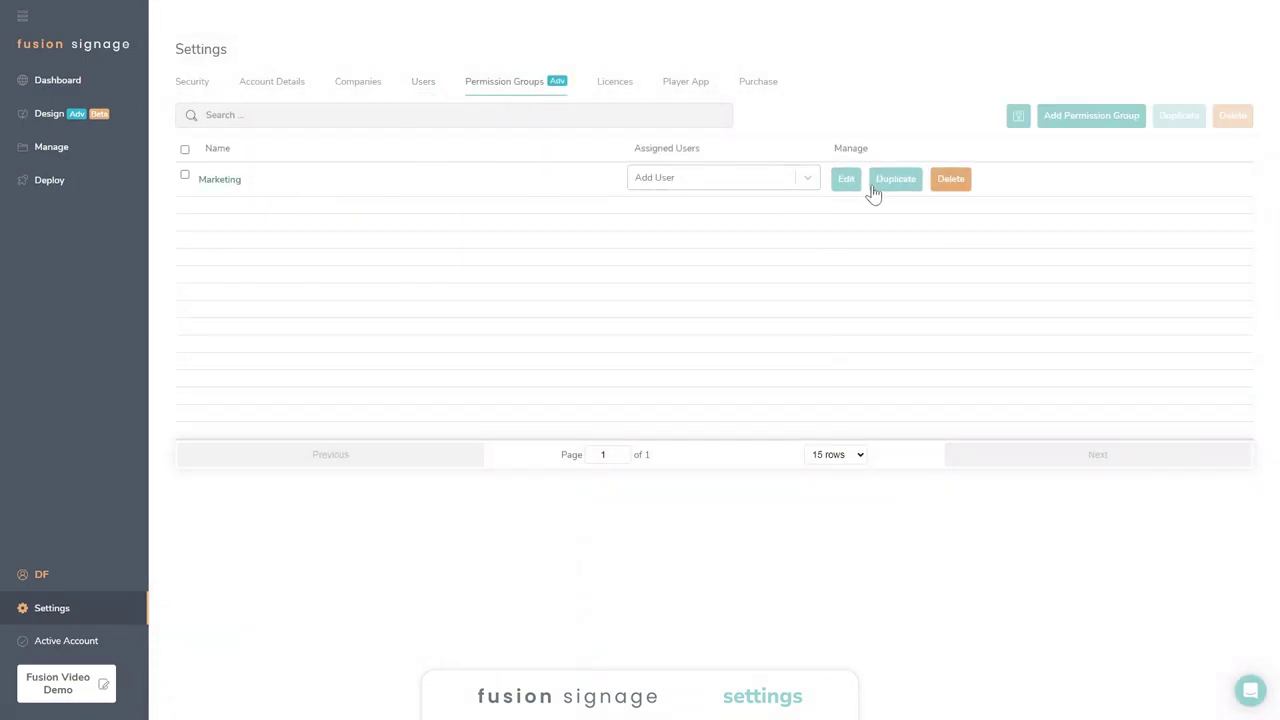
click(228, 190)
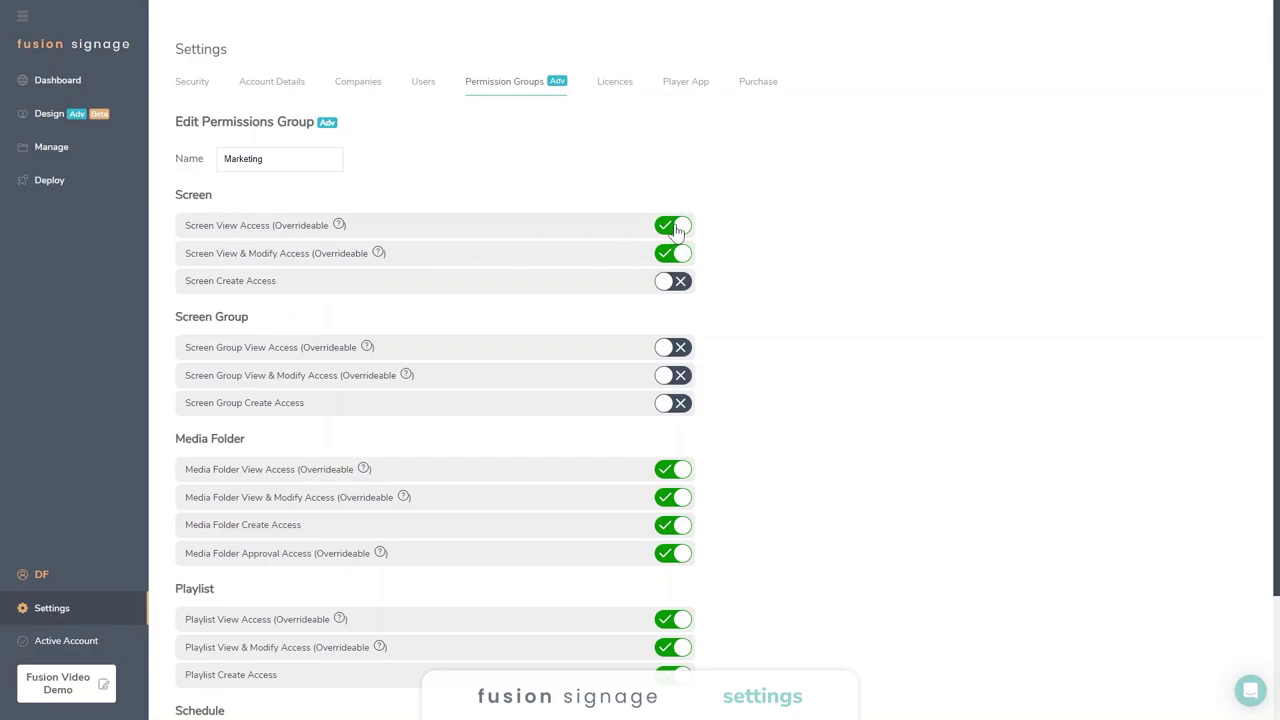
scroll(218, 255, down, 3)
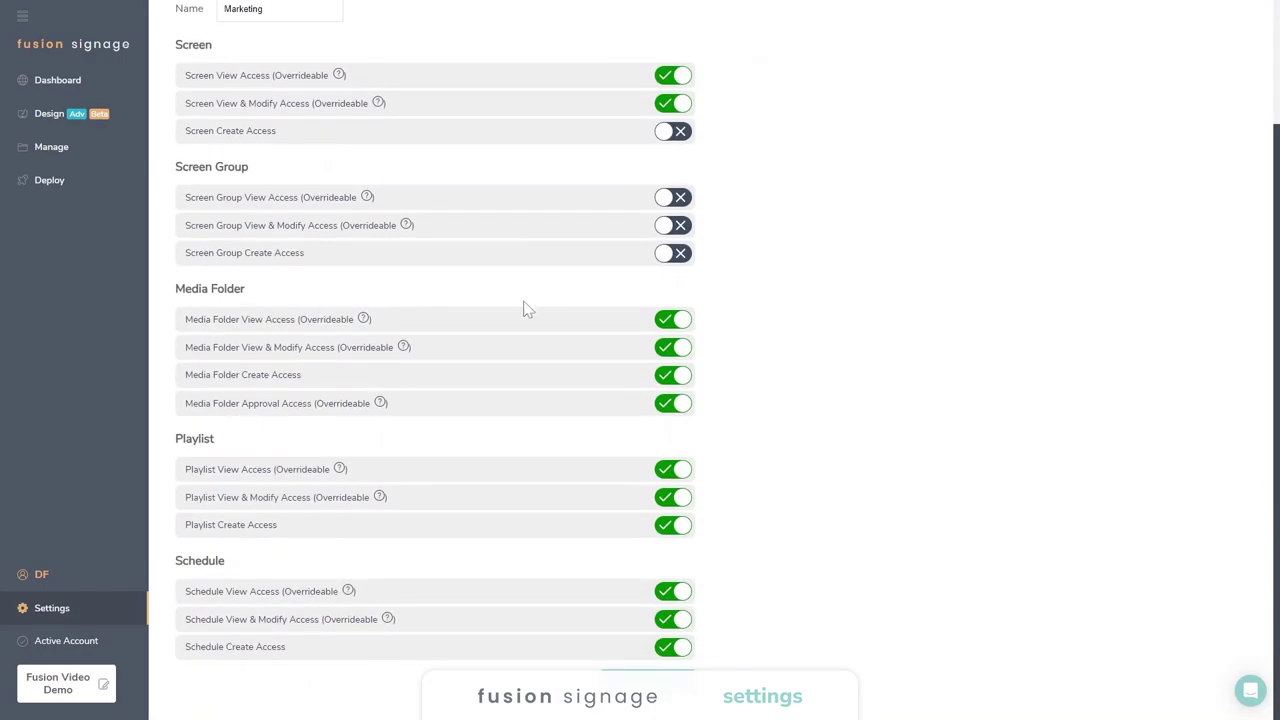
scroll(524, 310, up, 3)
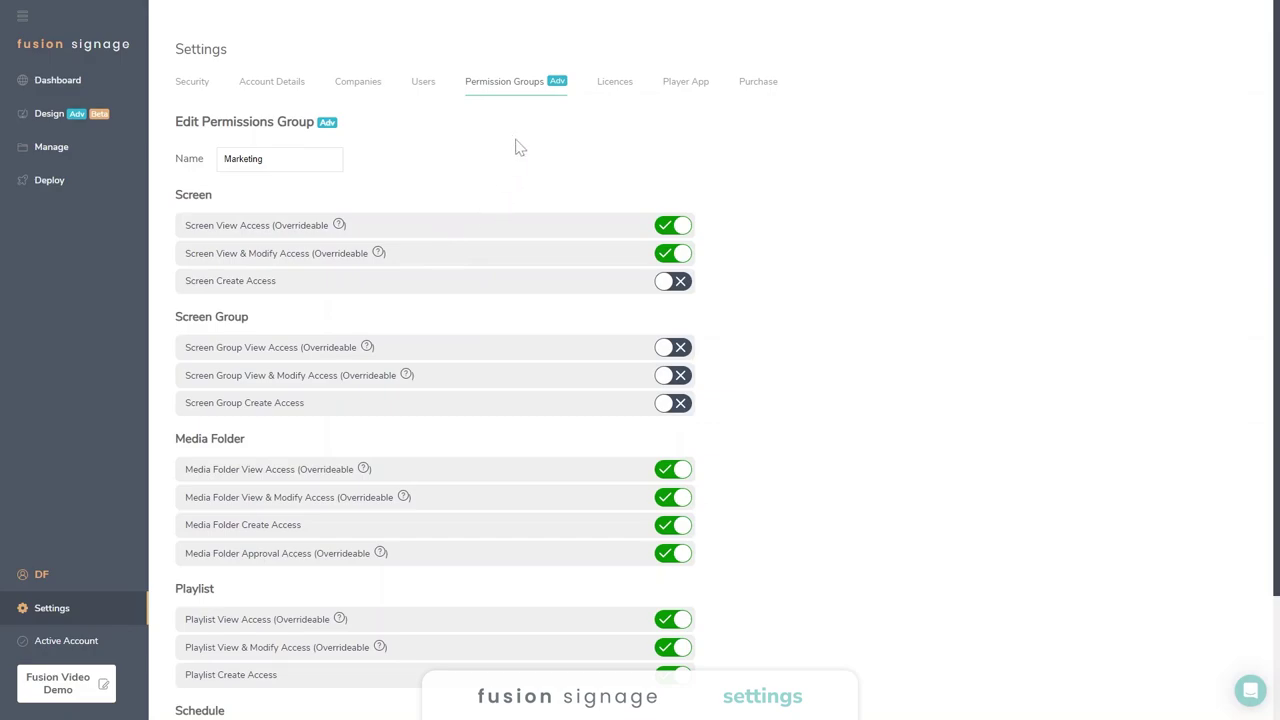
Review the Player App installation options for each supported device and operating system.
click(695, 86)
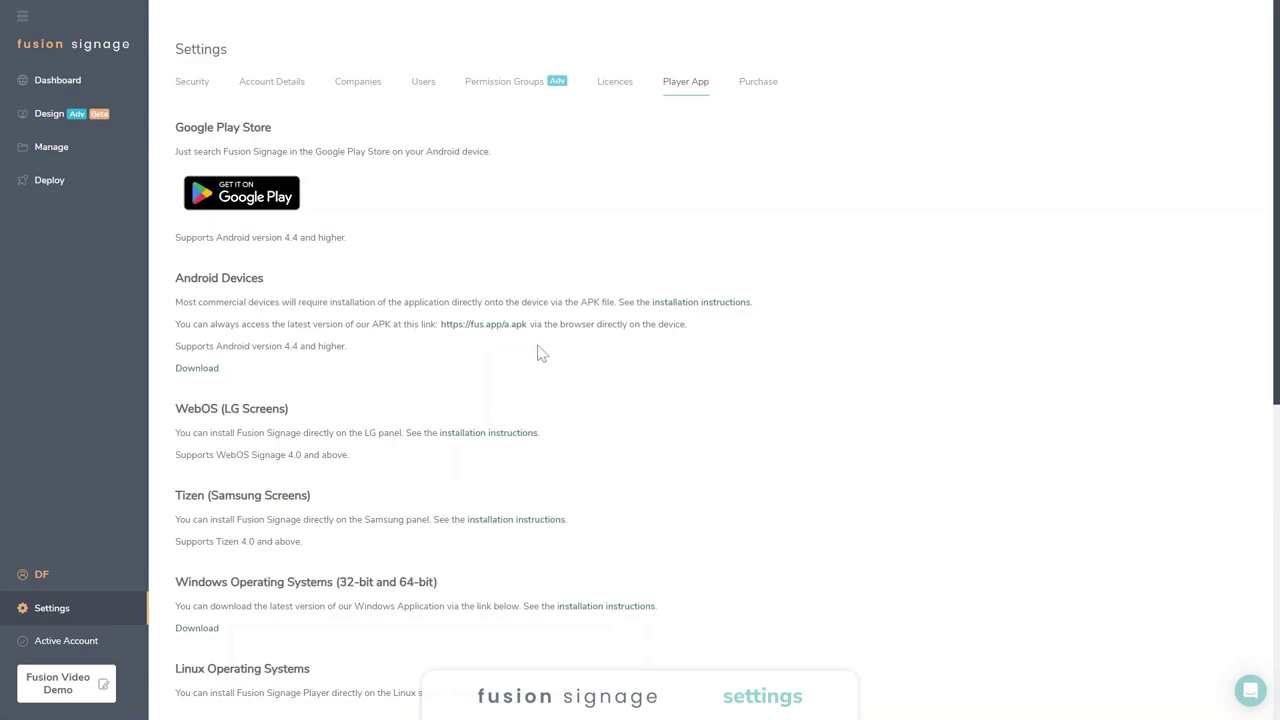
scroll(538, 354, down, 1)
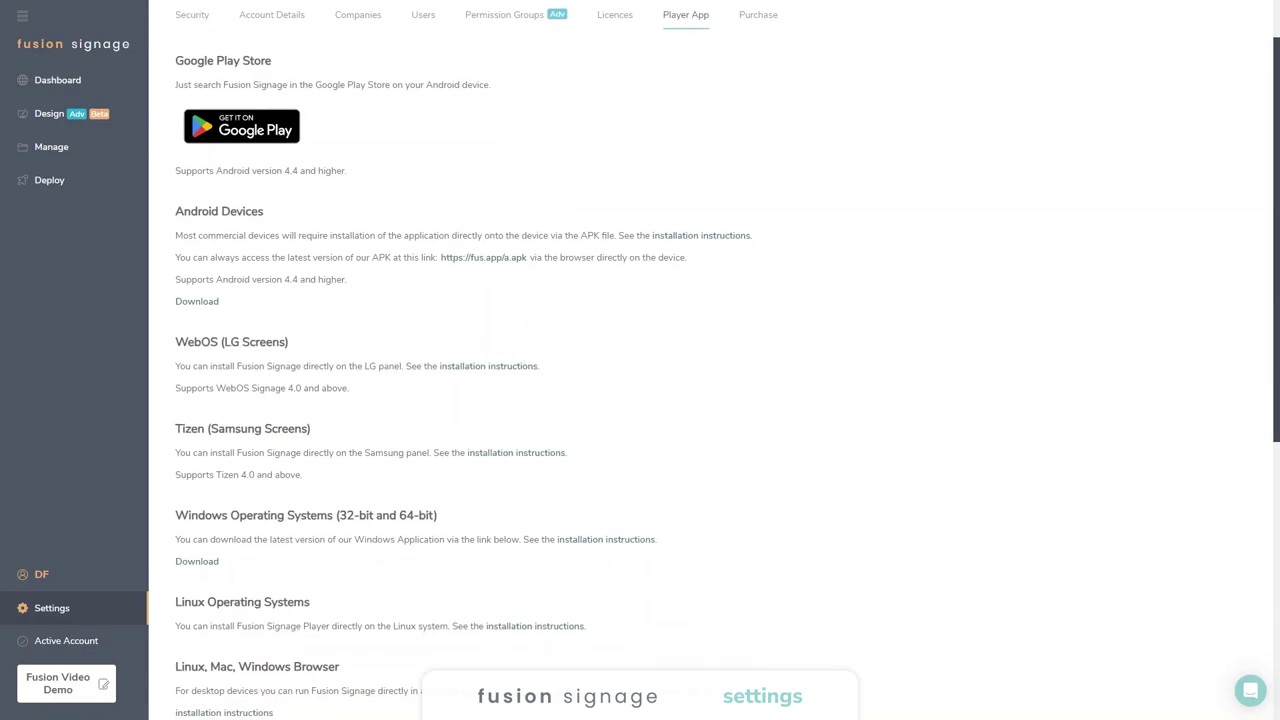
scroll(714, 355, down, 2)
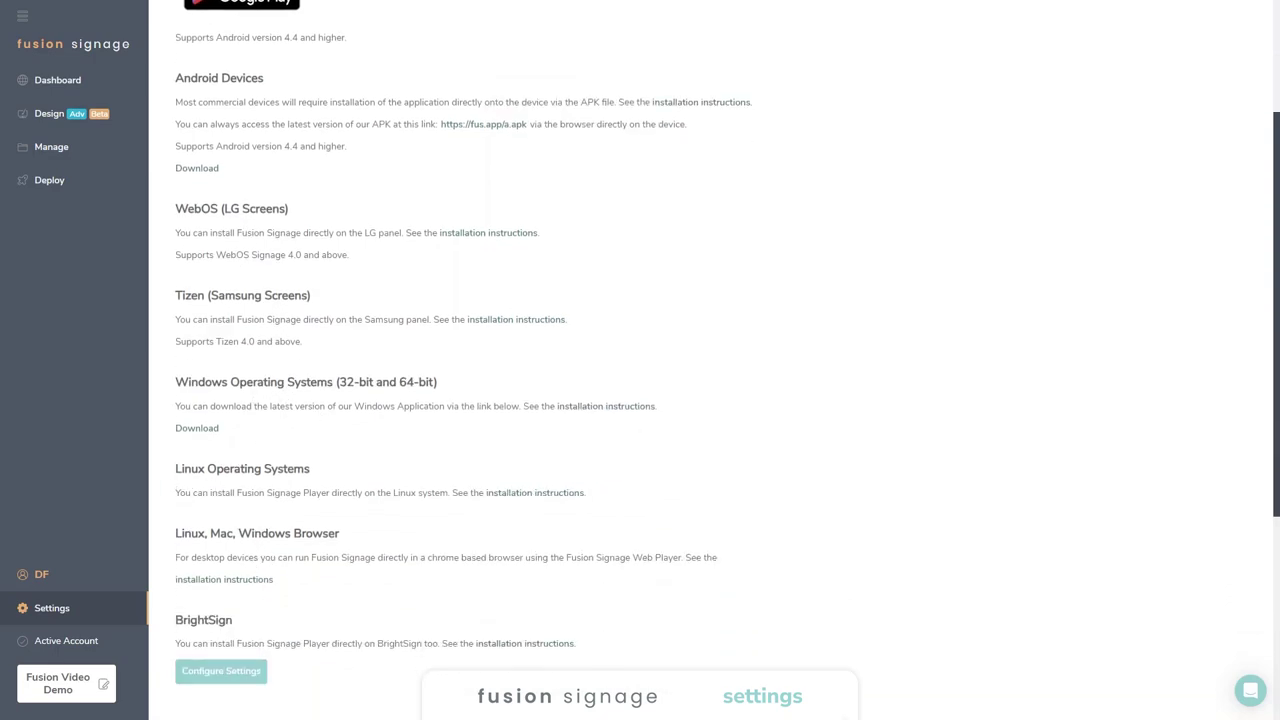
scroll(337, 553, down, 2)
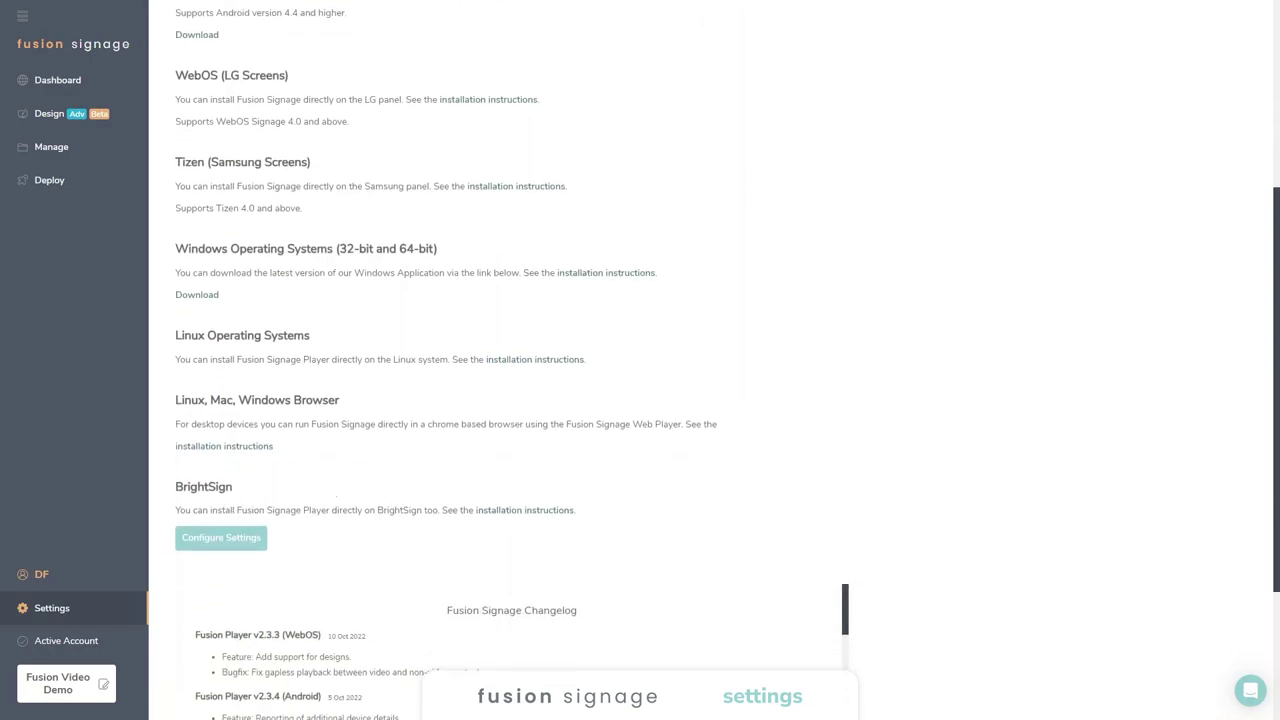
View the BrightSign configuration settings, close them, and look at the Fusion Signage changelog.
click(240, 537)
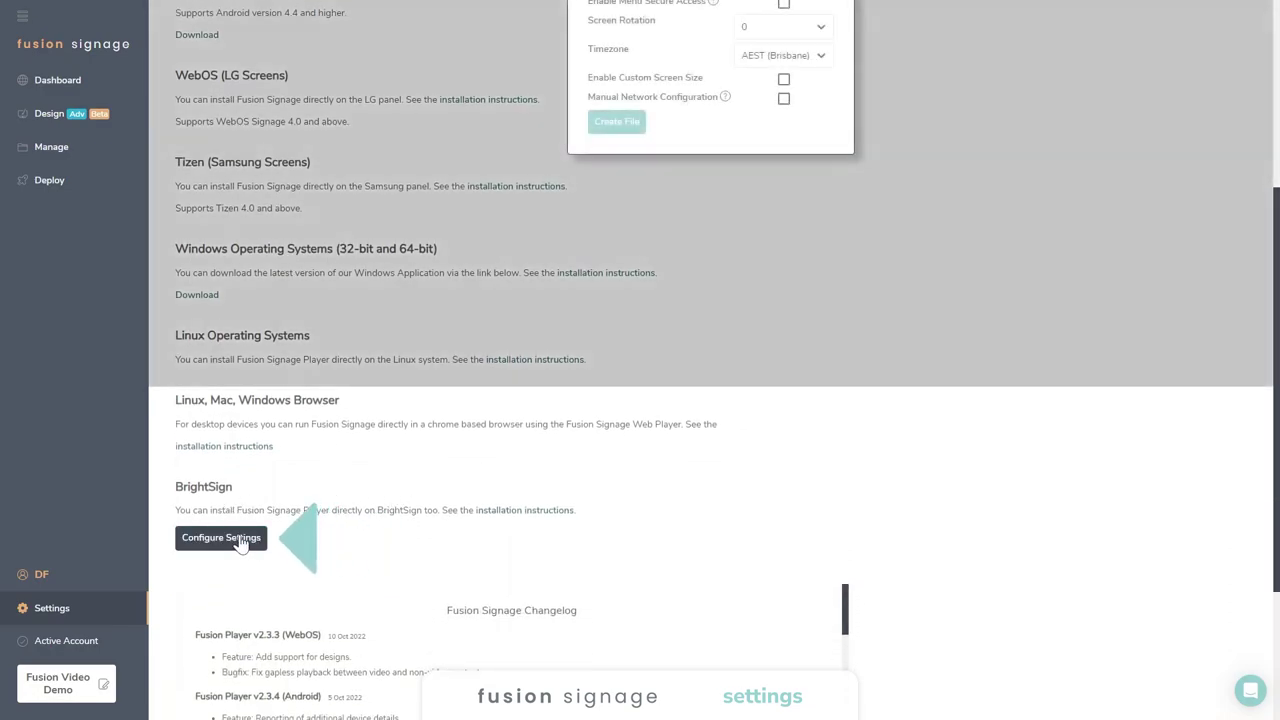
scroll(651, 229, up, 3)
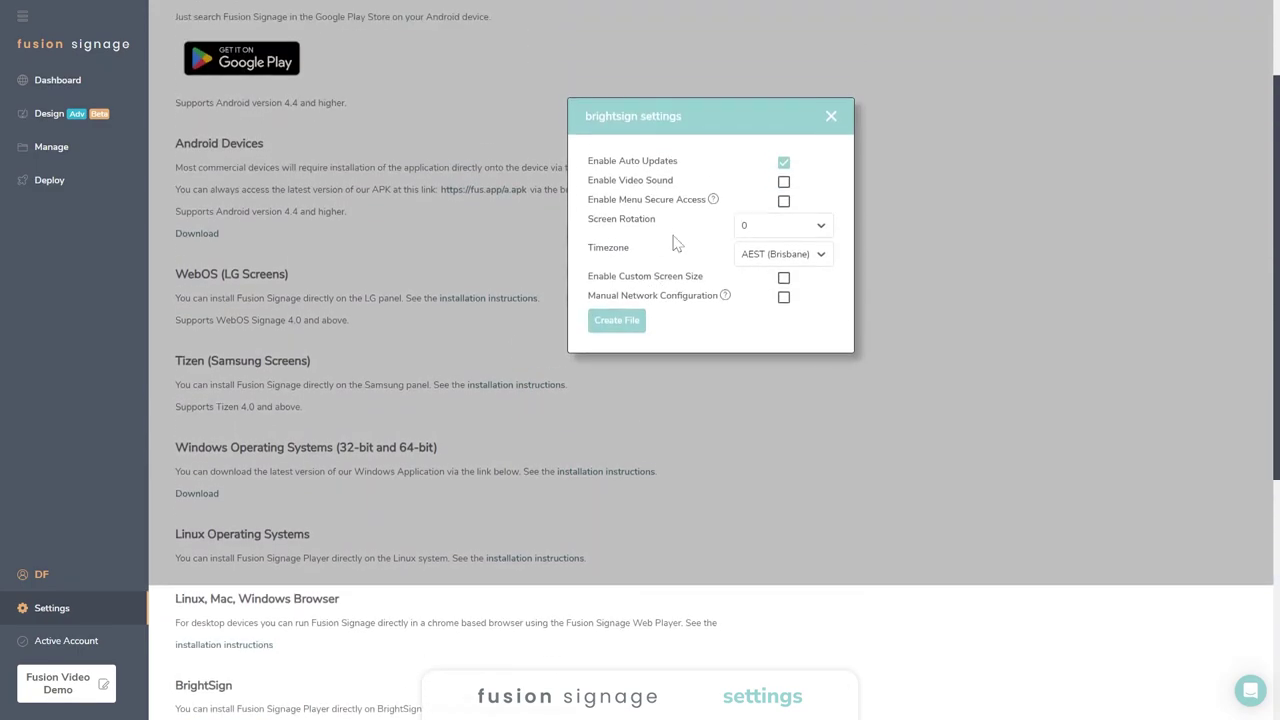
click(835, 121)
scroll(428, 320, down, 5)
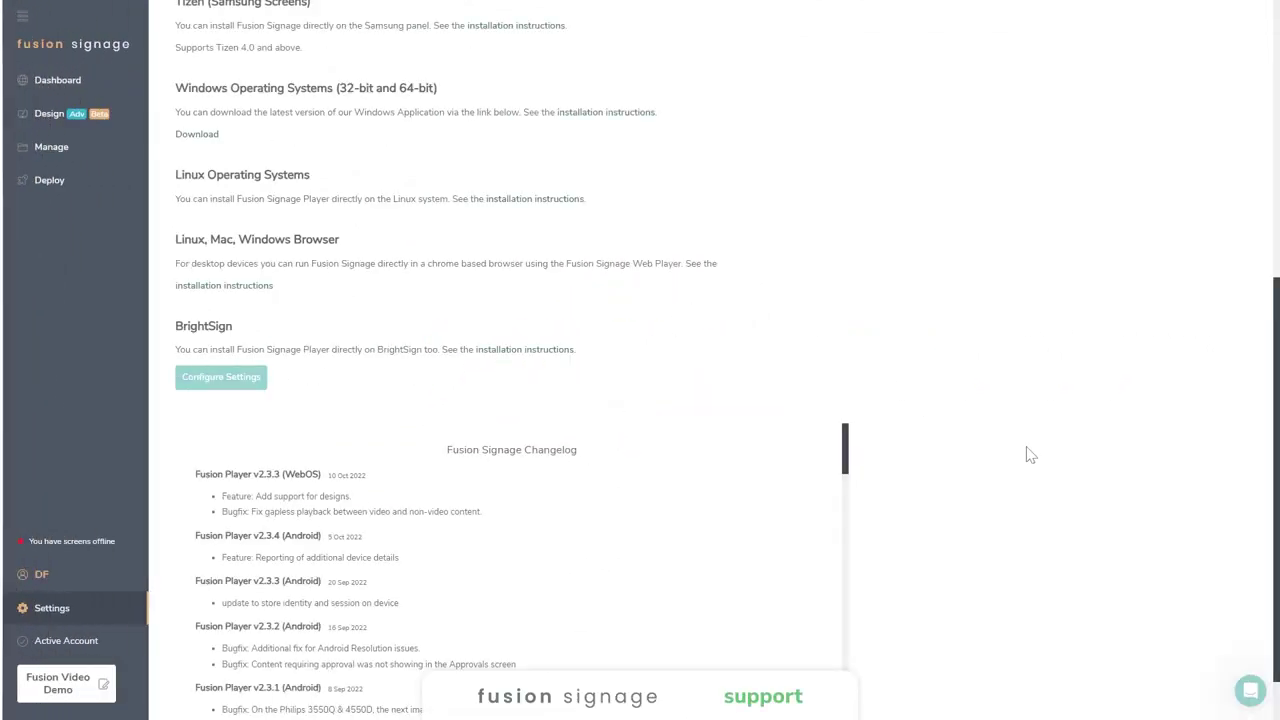
Open the support chat and view its collections of help articles.
click(1250, 692)
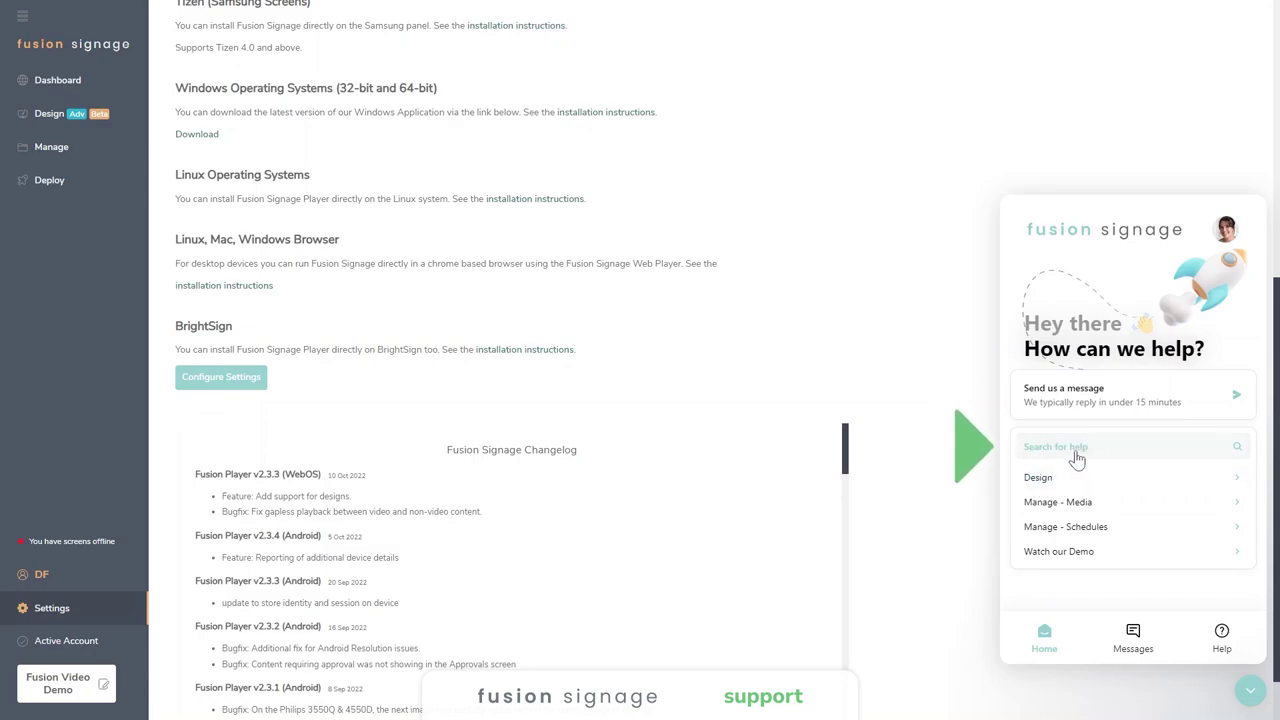
click(1221, 638)
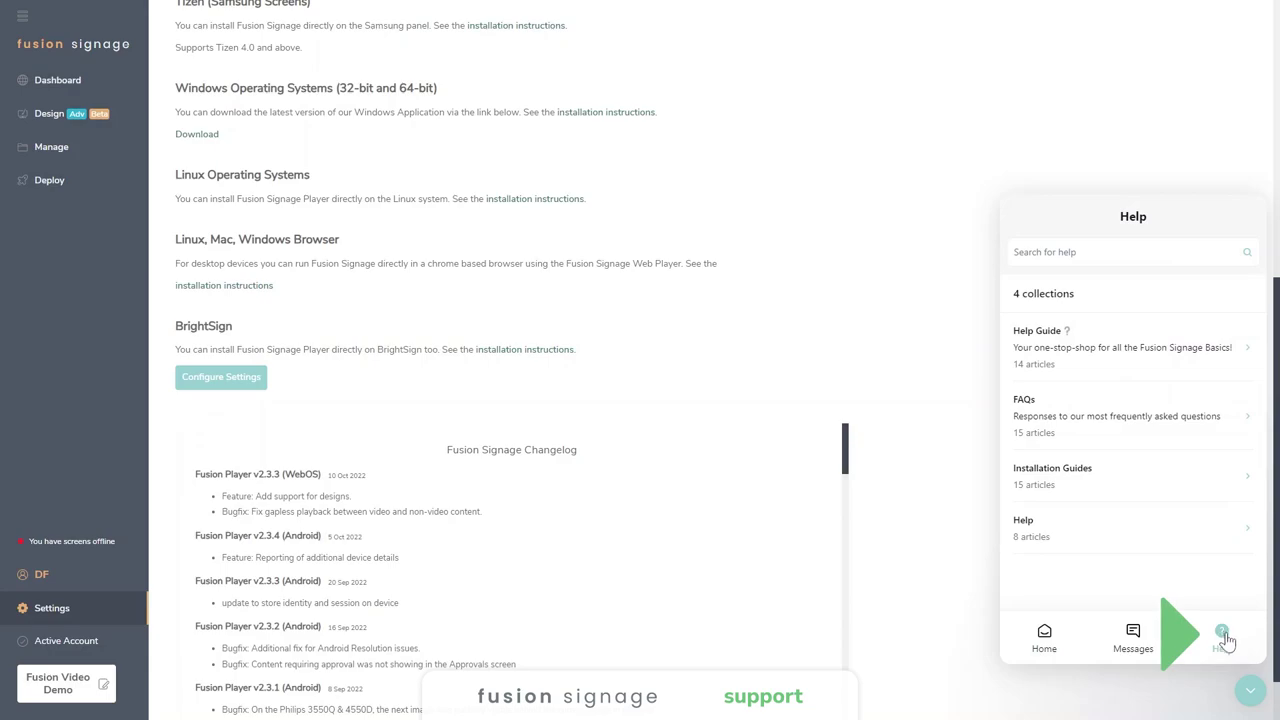